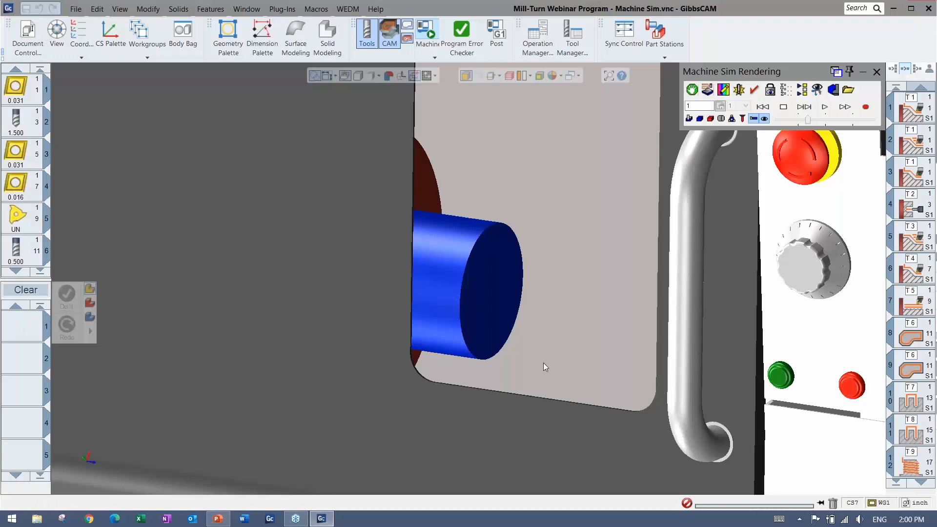
Play the mill-turn machine simulation through to the end of the program at a faster simulation speed
click(825, 107)
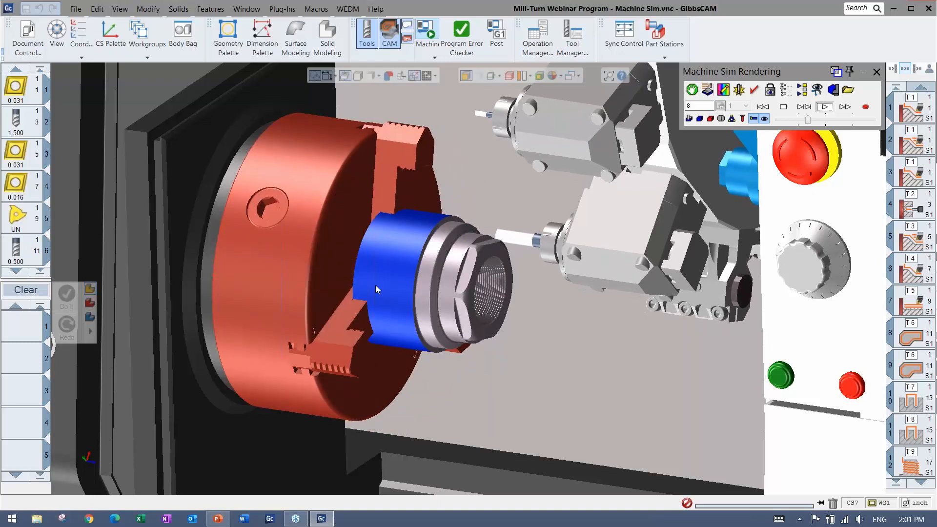
drag(808, 119, 836, 120)
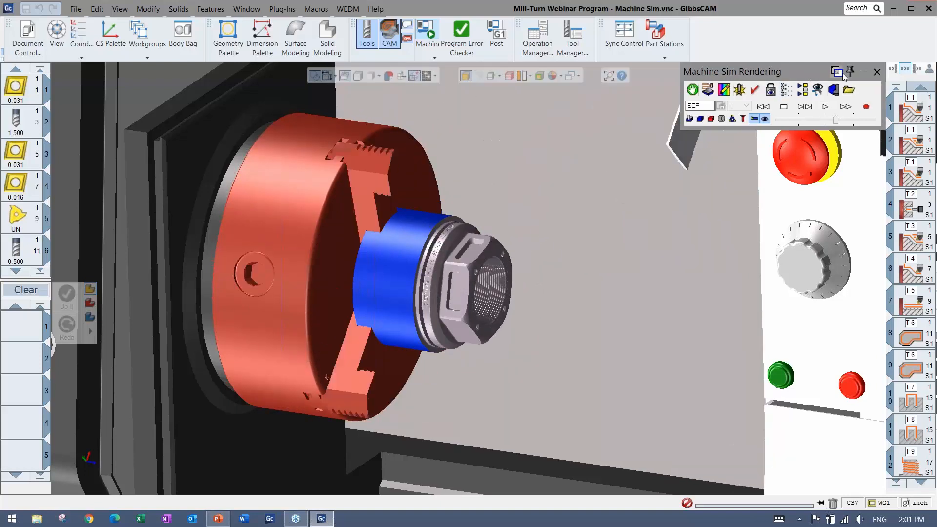
Open the recent part Mill-Turn Webinar New File and review its machine, material and workspace settings
click(76, 9)
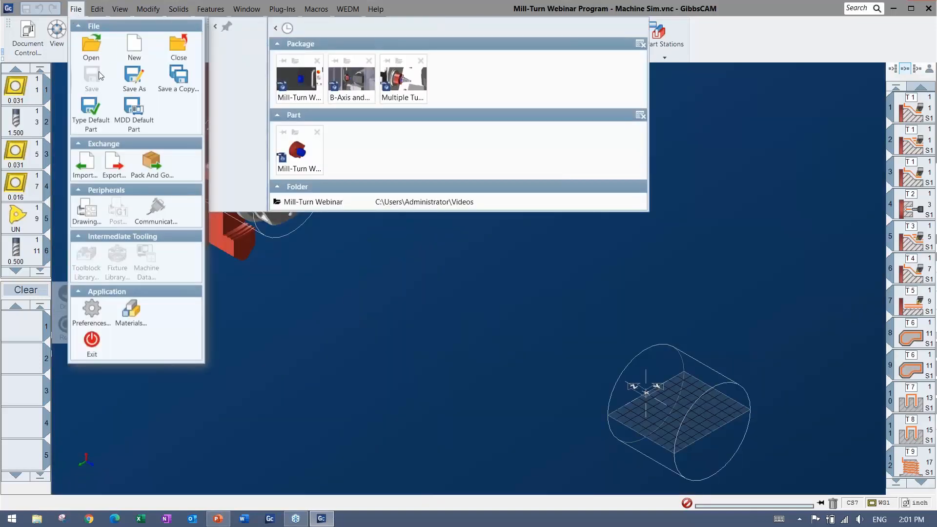
click(303, 150)
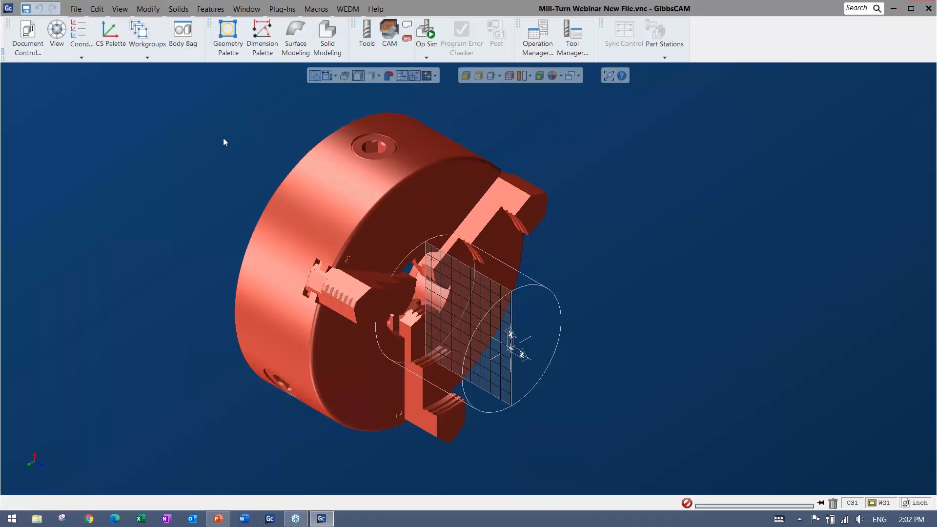
click(28, 36)
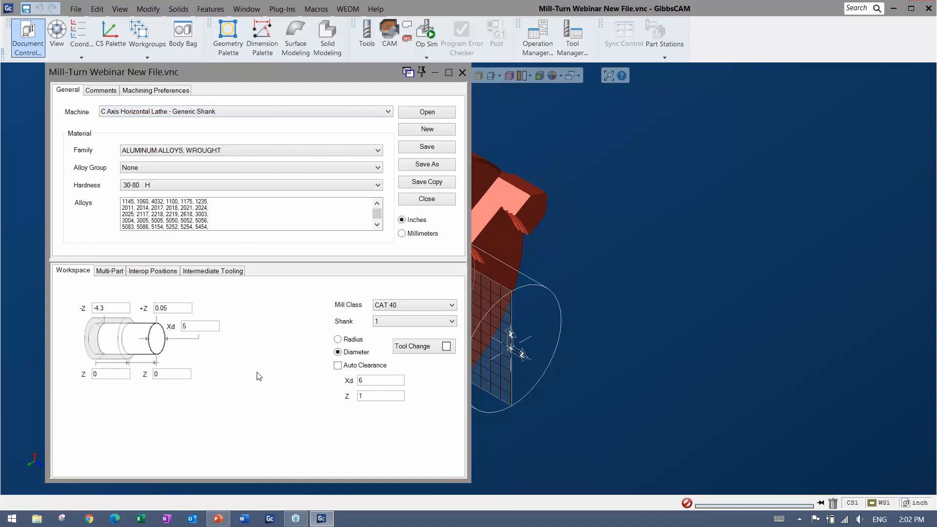
click(463, 72)
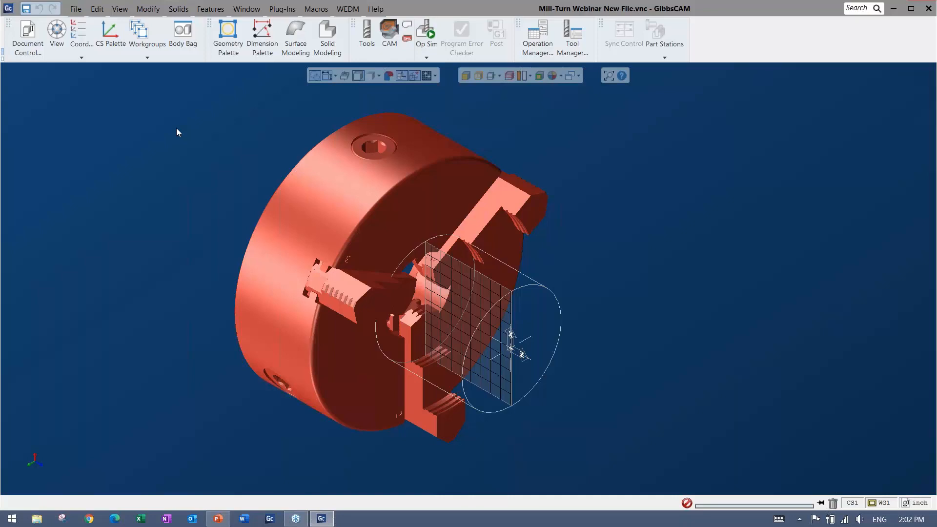
Import the solid model of the flanged hex part into the file
click(76, 9)
click(87, 160)
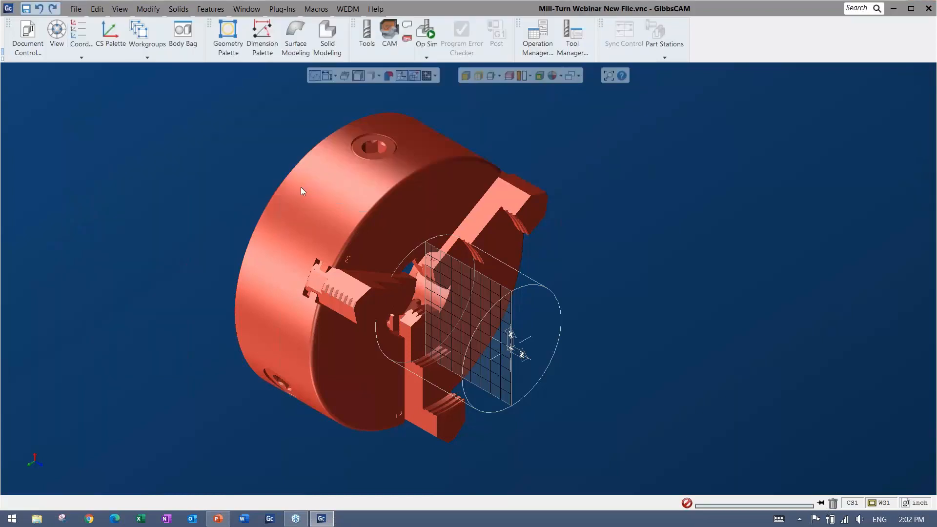
click(316, 101)
double_click(315, 100)
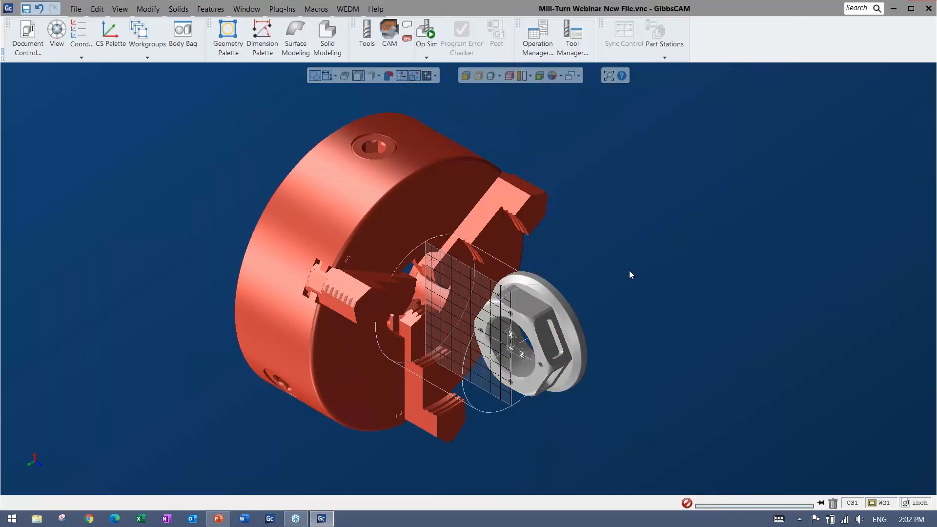
Show the geometry, dimension, surface modeling and solid modeling palettes, and close them all again
click(228, 35)
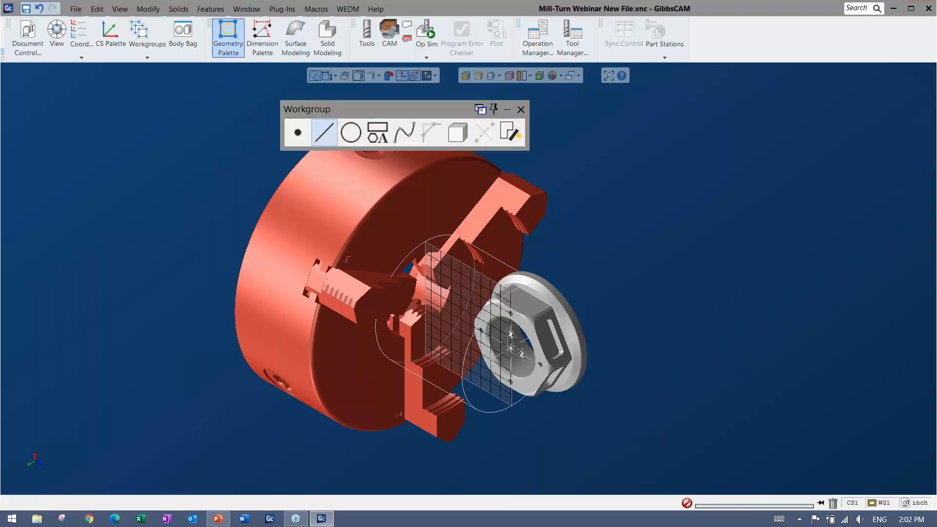
click(267, 42)
click(295, 39)
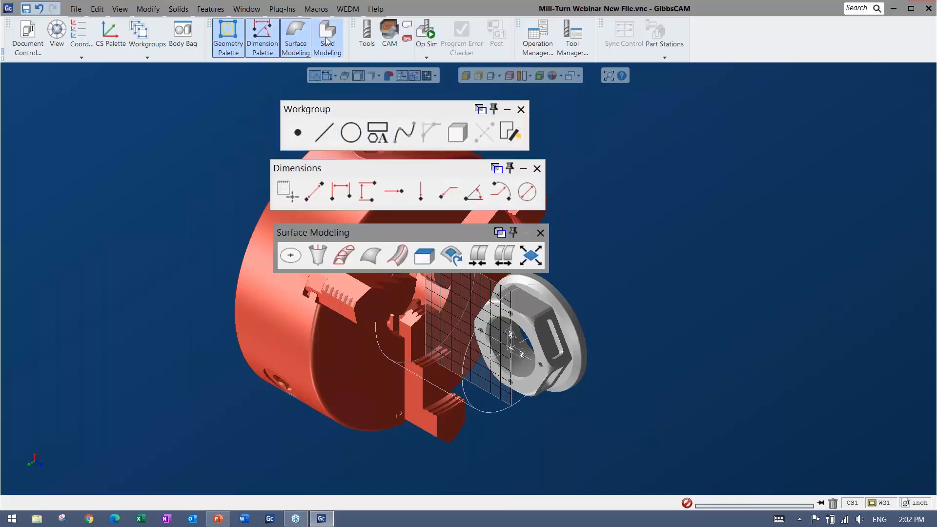
click(326, 38)
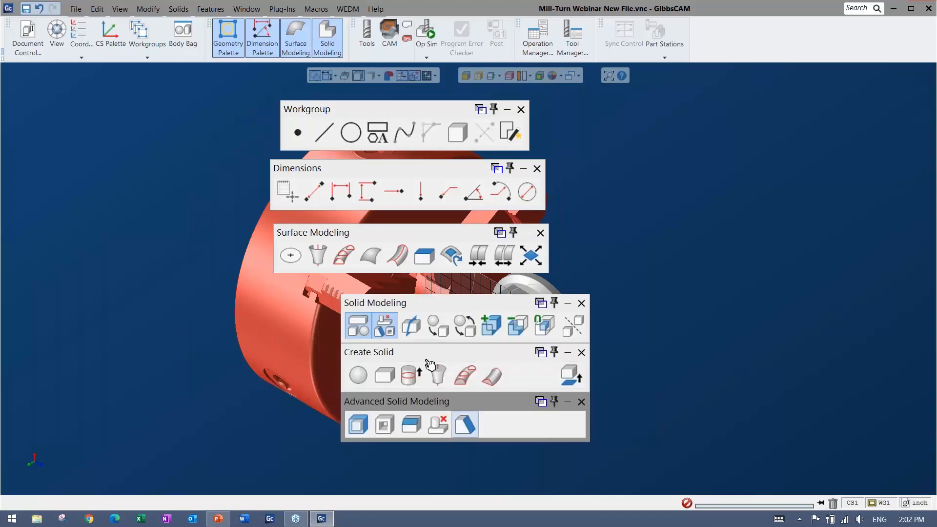
click(582, 303)
click(541, 233)
click(537, 169)
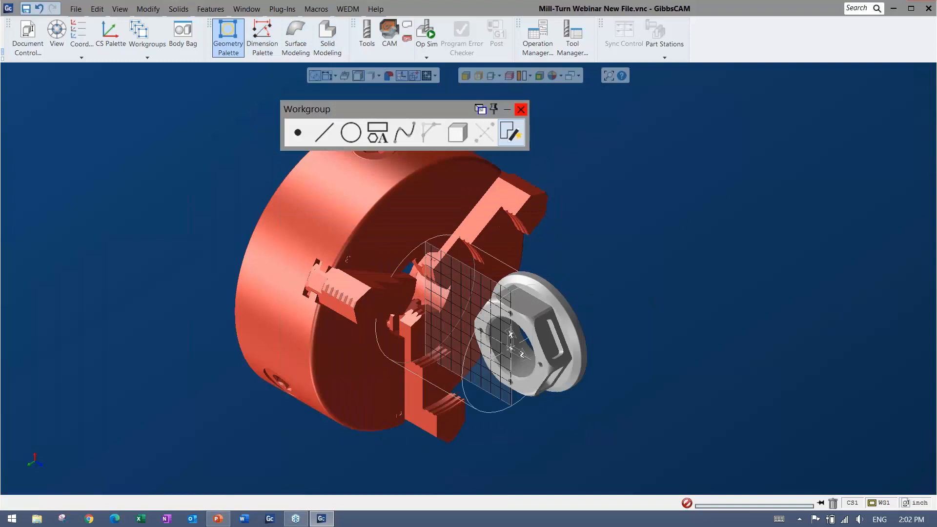
click(521, 110)
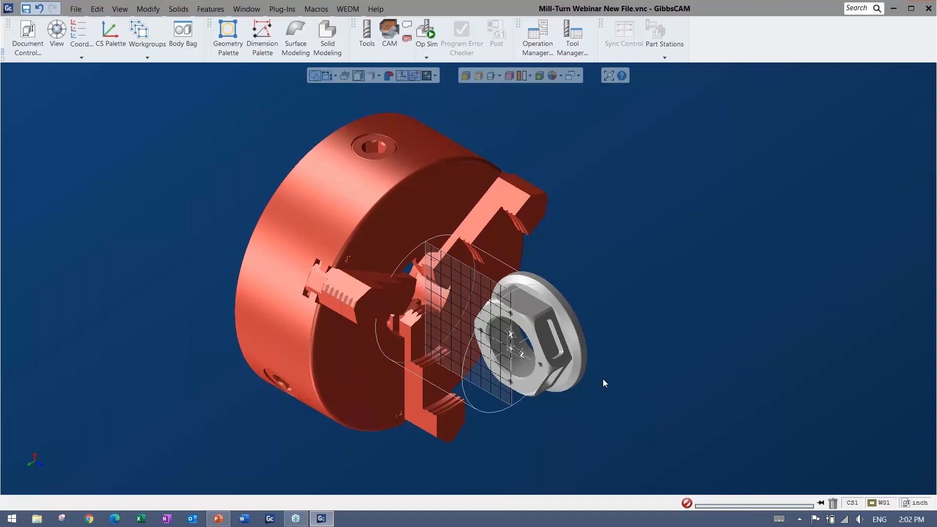
Examine the chuck and the imported part from several angles, hiding the solids and showing them again
middle_drag(92, 230, 438, 316)
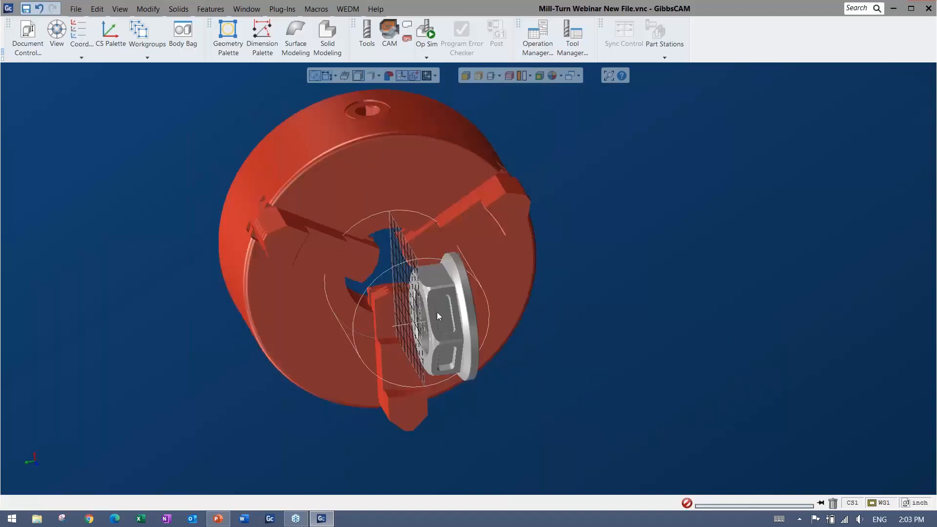
middle_drag(692, 291, 228, 223)
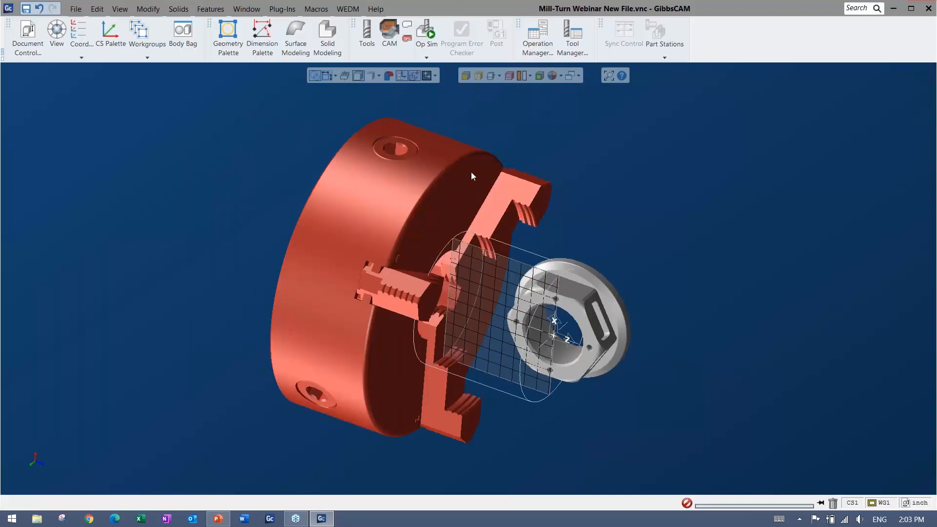
middle_drag(415, 334, 385, 234)
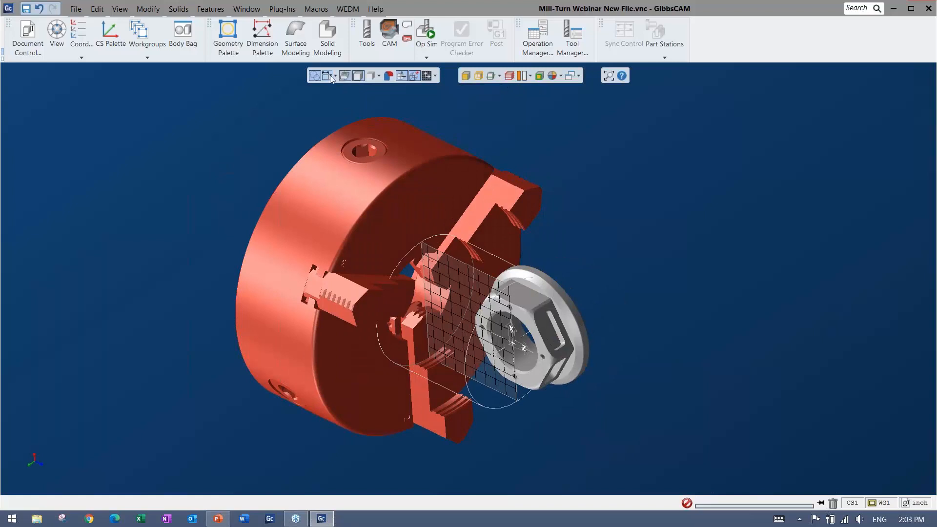
click(357, 76)
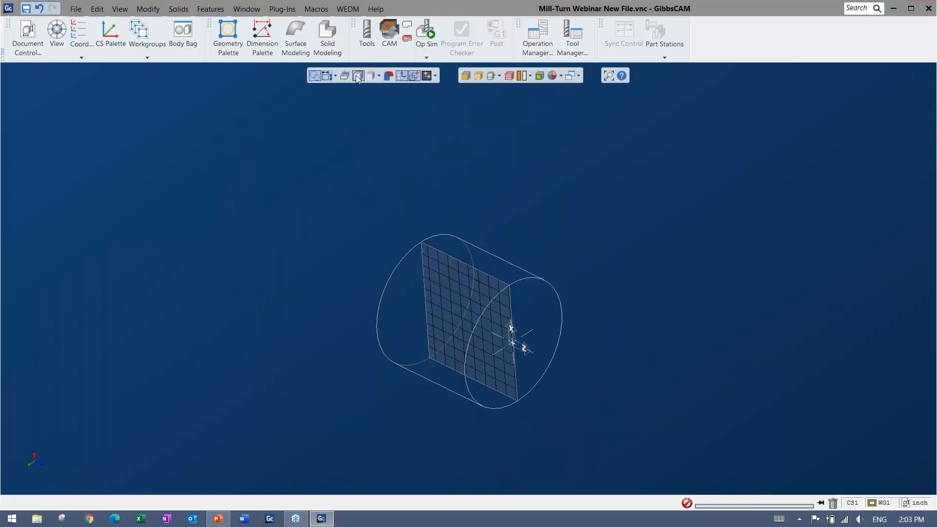
click(356, 76)
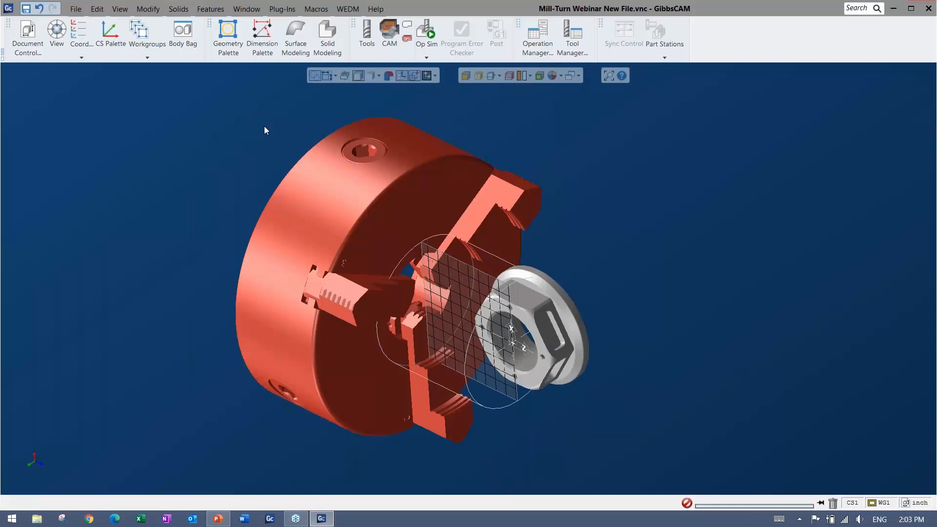
middle_drag(483, 362, 238, 341)
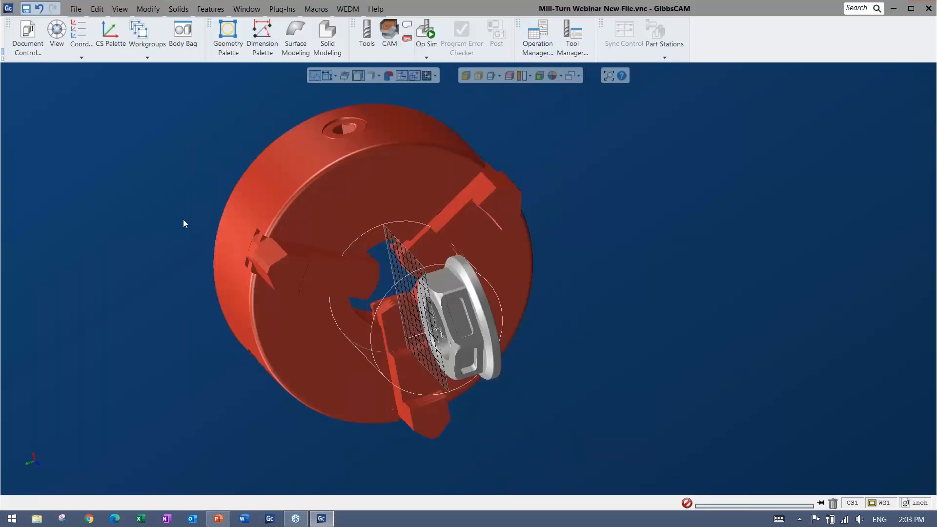
middle_drag(183, 223, 481, 296)
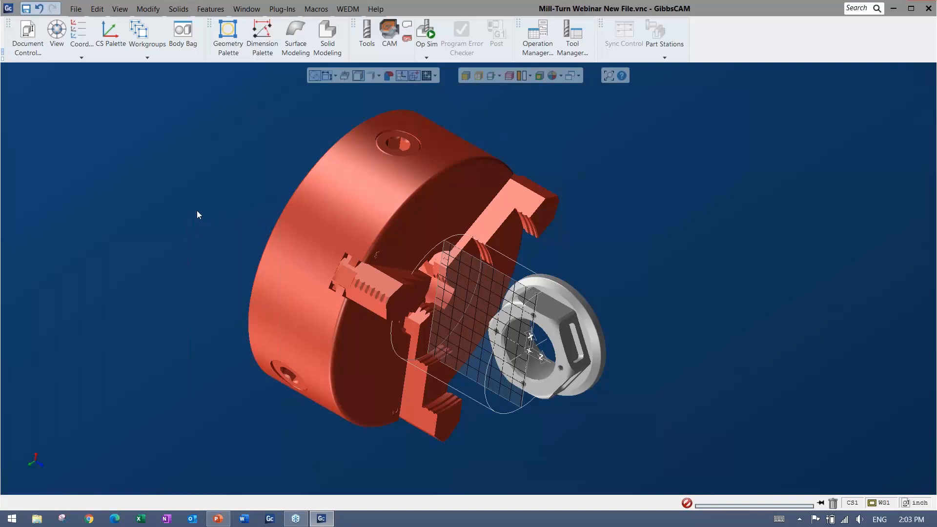
Try the isometric view and the view controls, and inspect the imported hex part up close
key(ctrl+i)
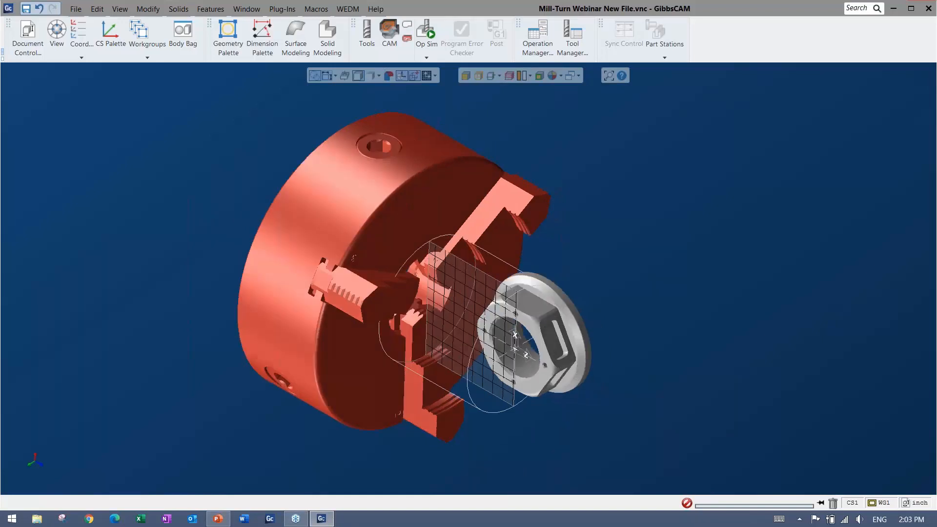
key(ctrl+u)
scroll(455, 354, down, 5)
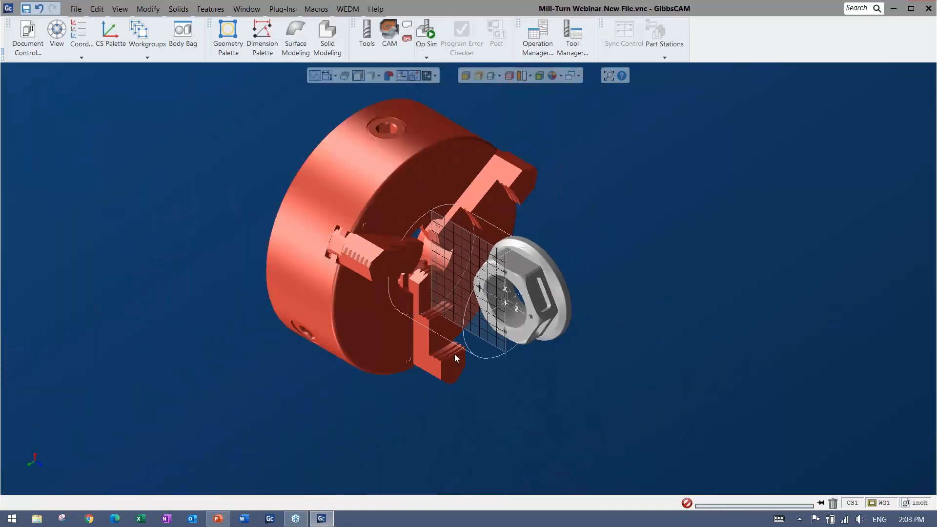
middle_drag(455, 354, 513, 325)
click(57, 35)
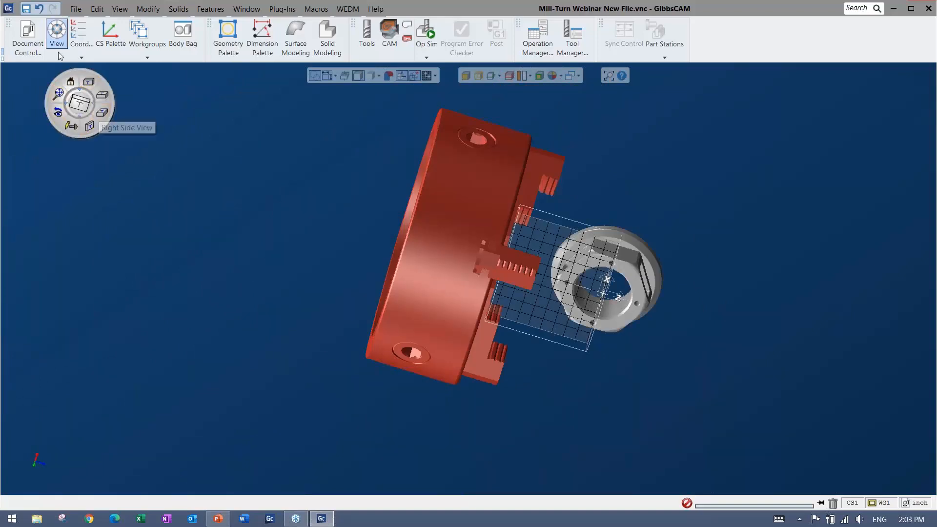
click(57, 39)
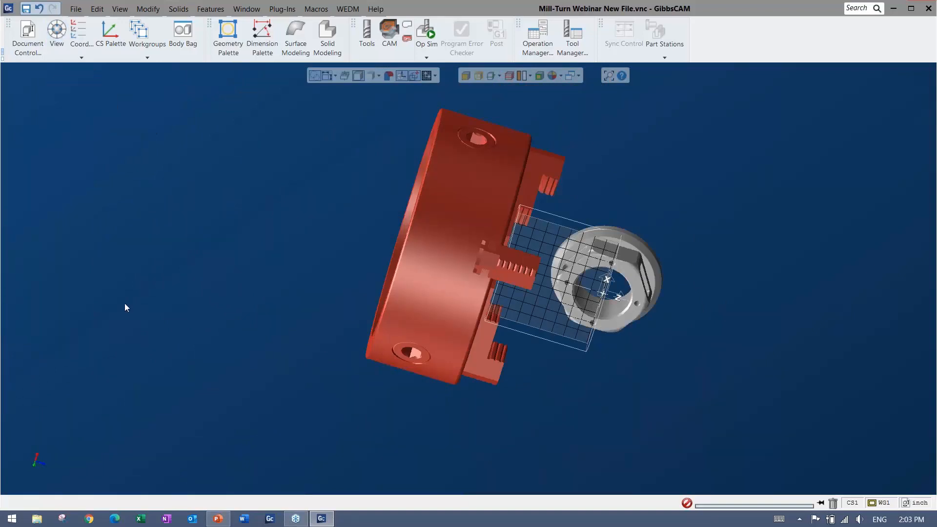
middle_drag(125, 305, 205, 222)
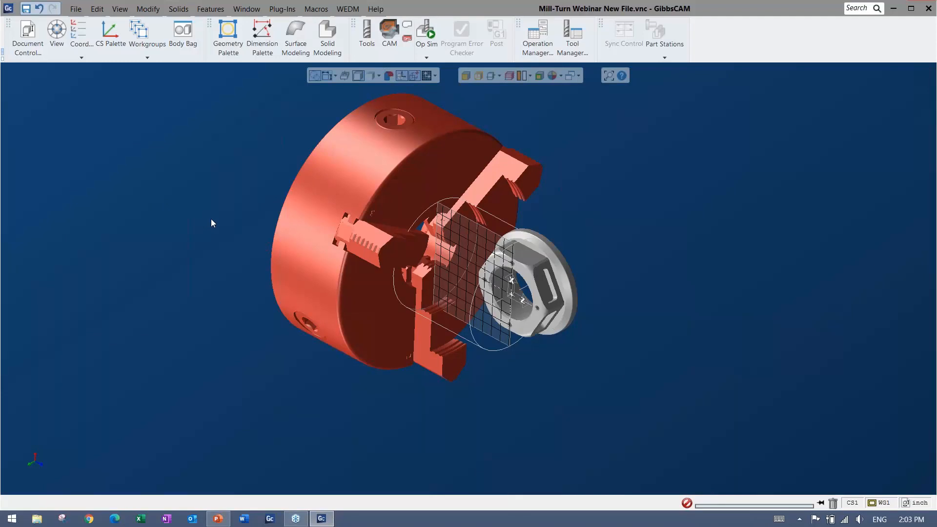
scroll(217, 226, up, 5)
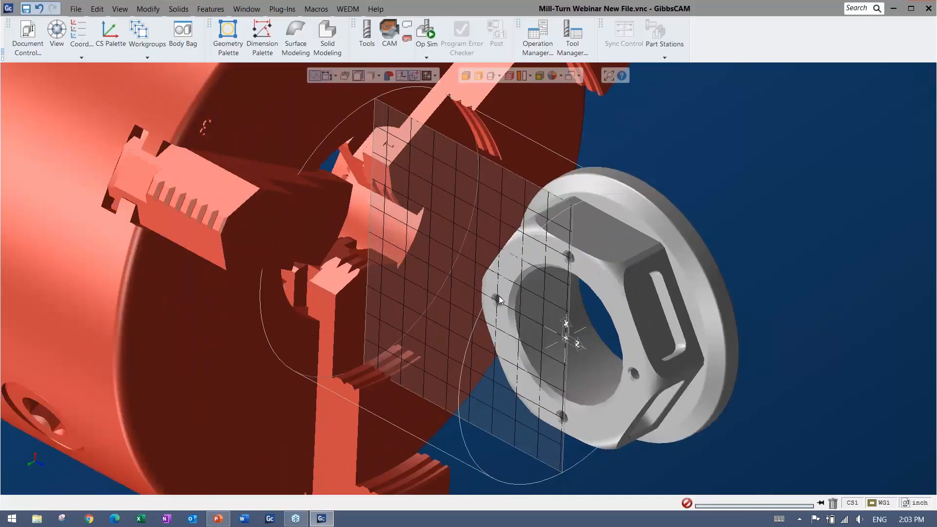
scroll(499, 298, down, 3)
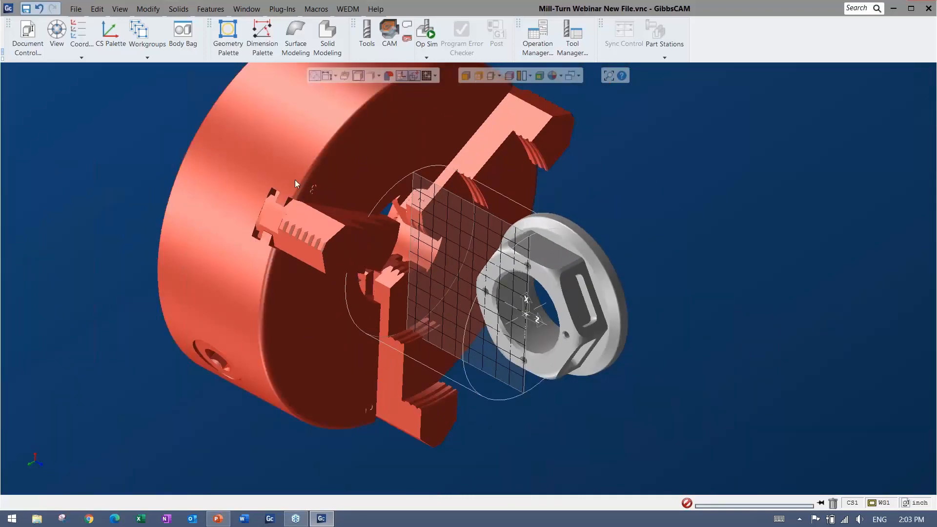
Put the chuck solid into the Body Bag and check the workgroup list, closing both windows
click(352, 165)
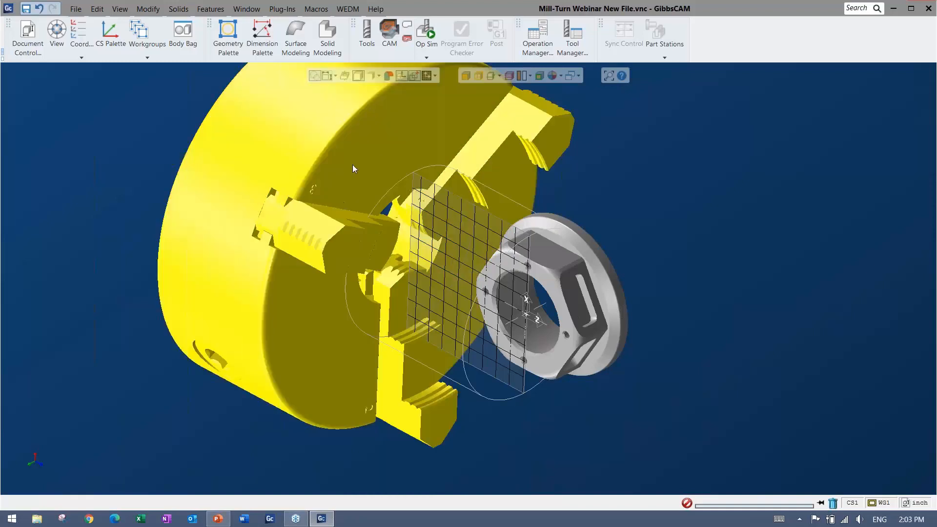
double_click(352, 165)
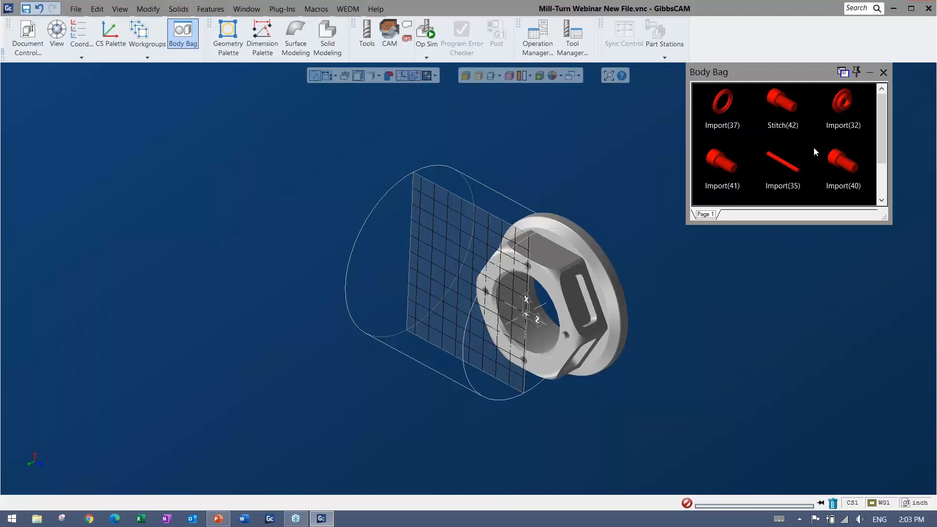
click(141, 29)
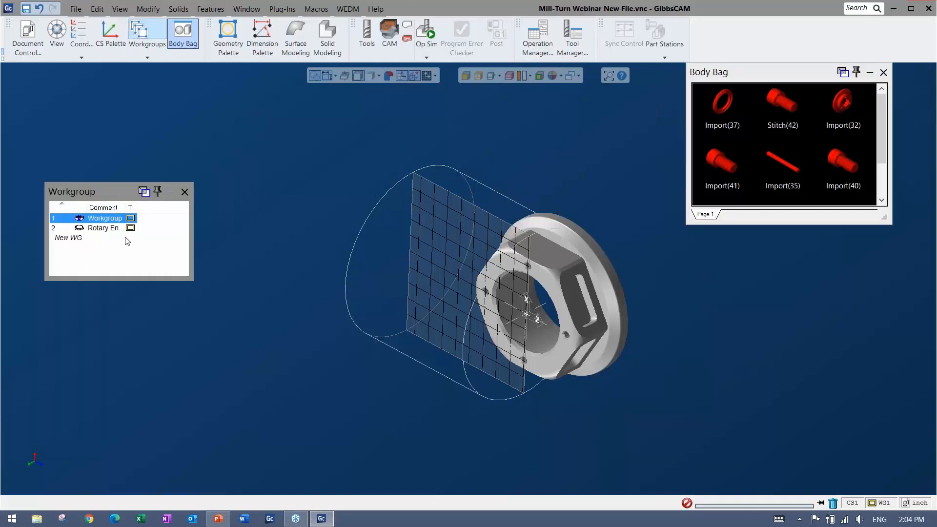
click(185, 193)
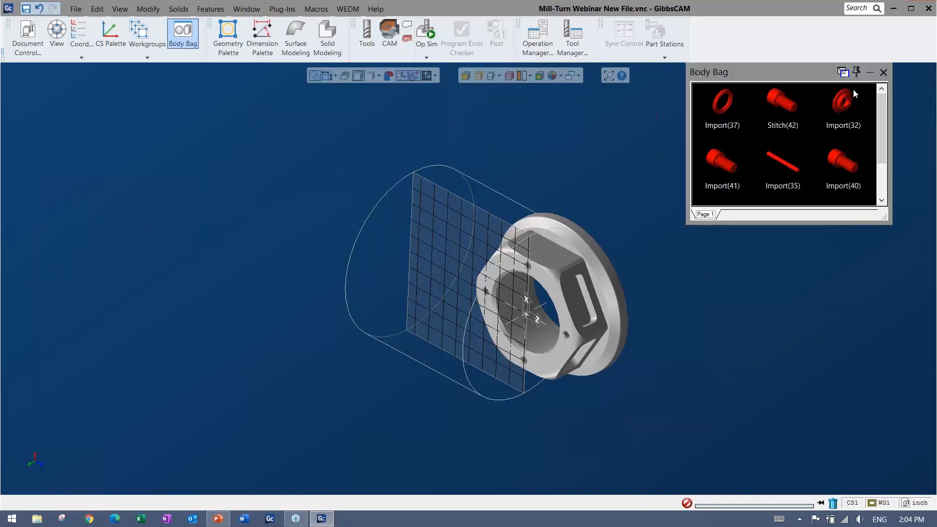
click(886, 73)
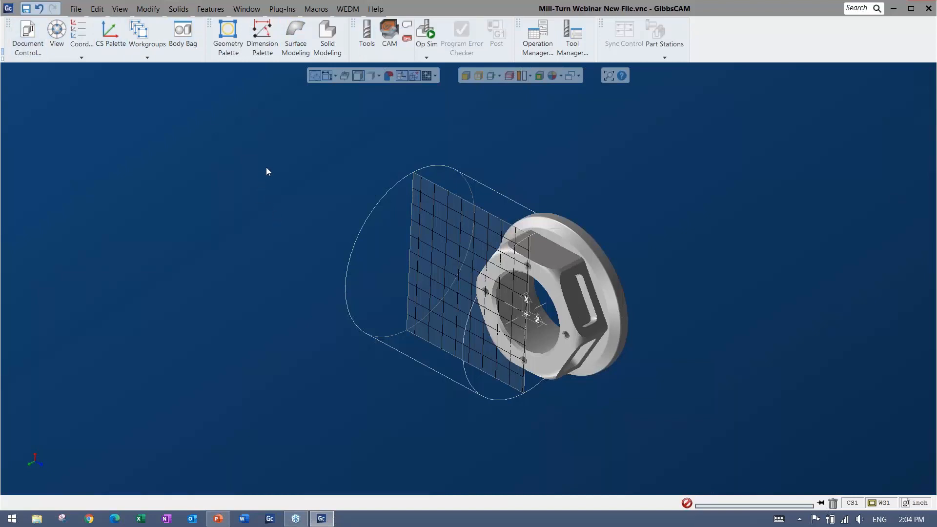
scroll(487, 320, up, 2)
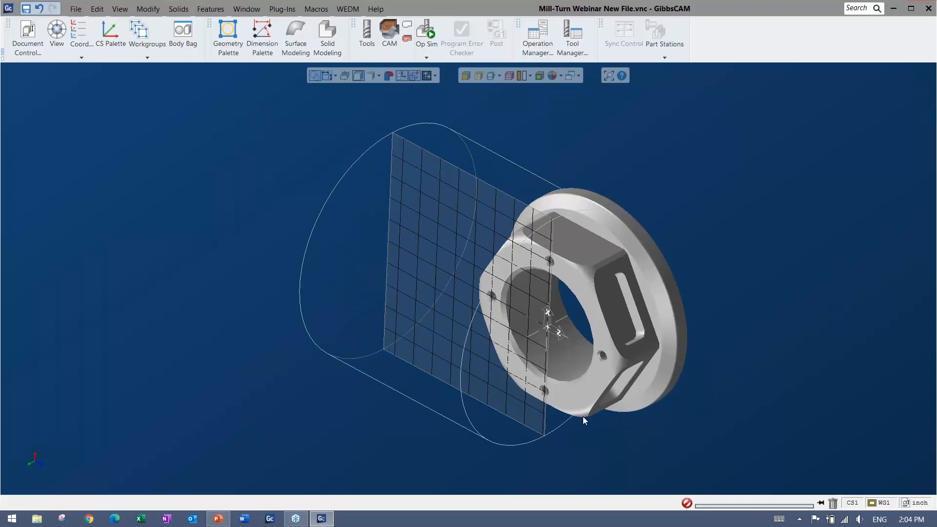
scroll(537, 391, down, 1)
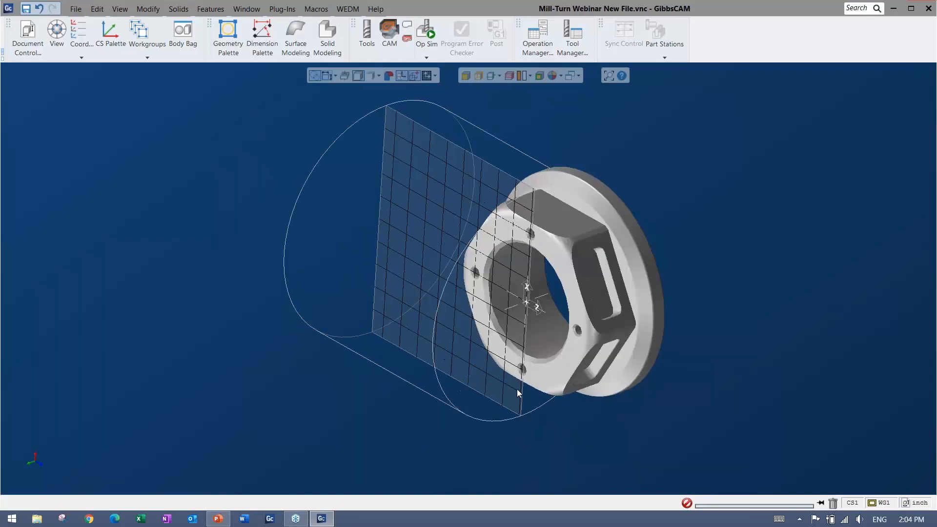
click(147, 9)
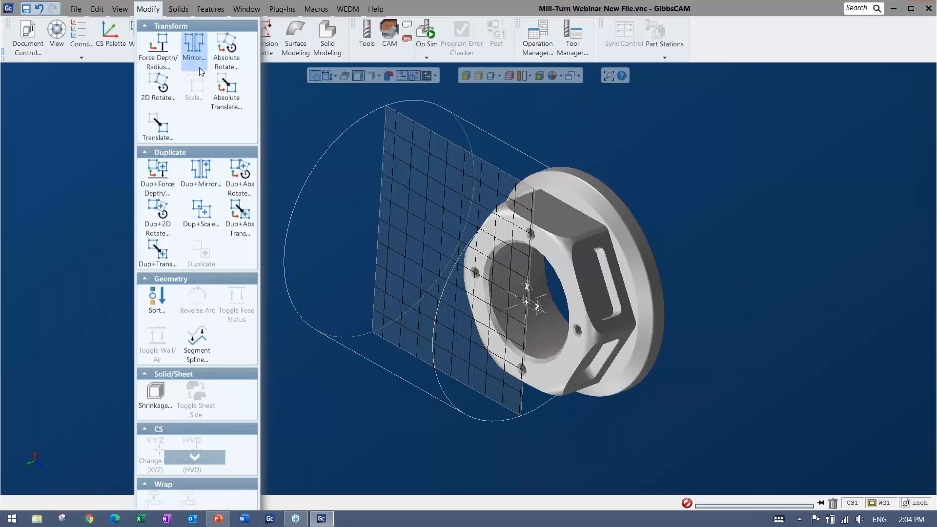
click(301, 160)
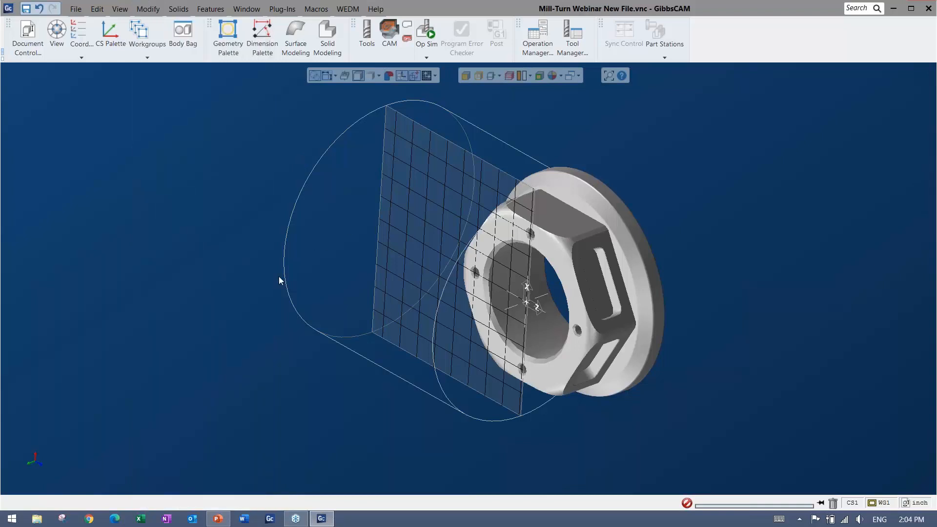
key(ctrl+i)
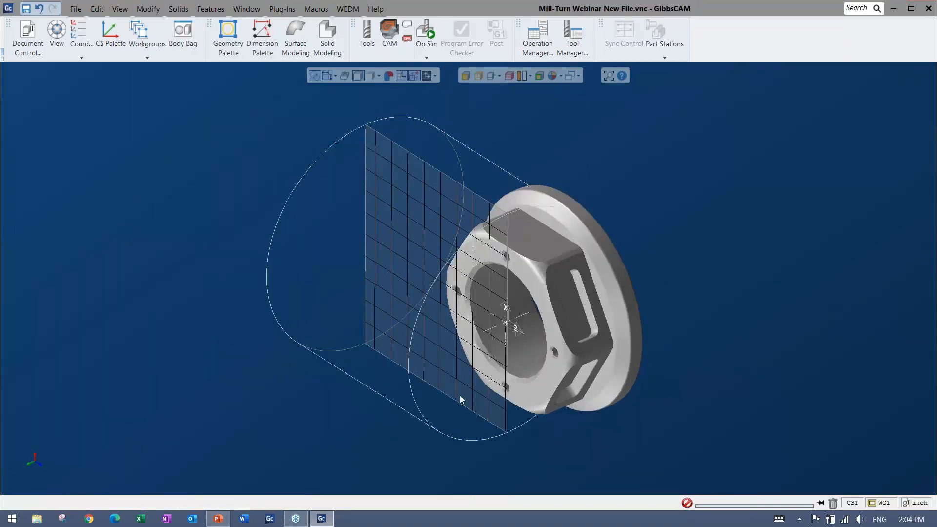
middle_drag(460, 396, 405, 354)
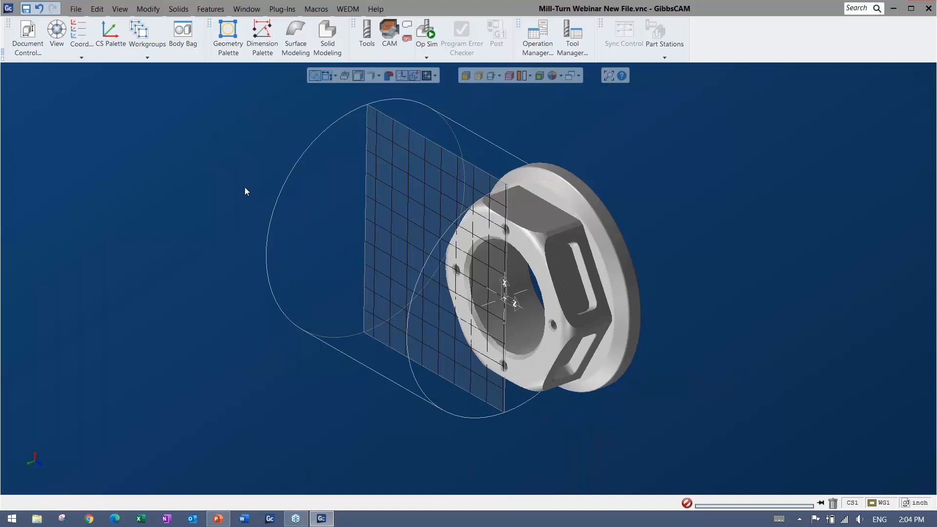
Align the hex part's front face to the XY plane coordinate system and make the ZX plane active again
click(80, 33)
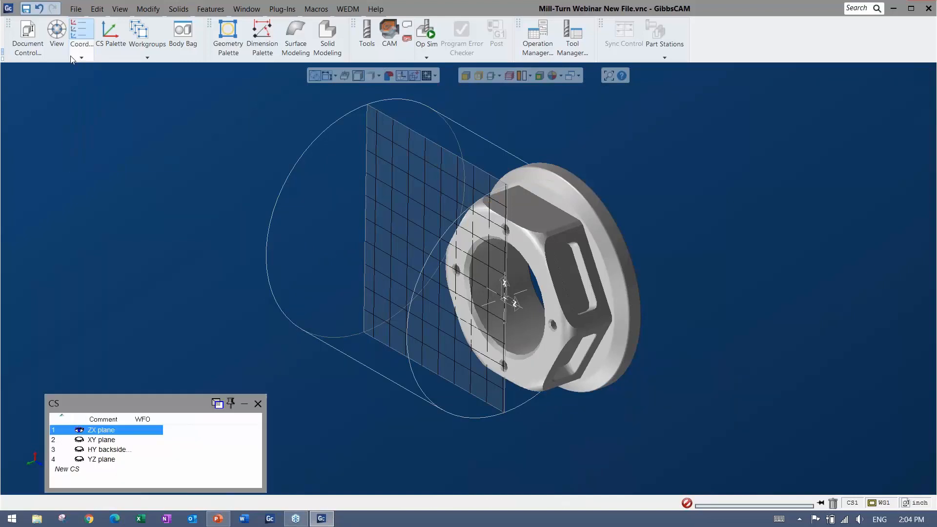
click(102, 440)
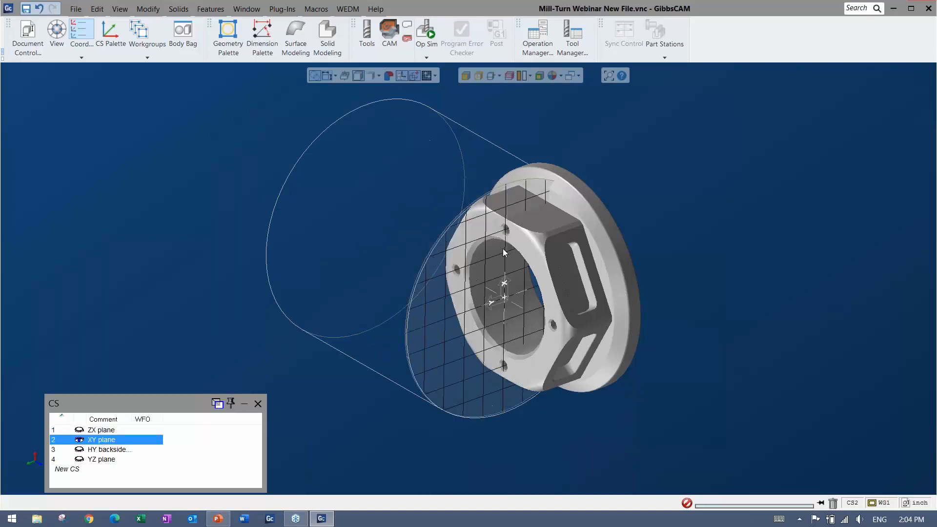
click(528, 241)
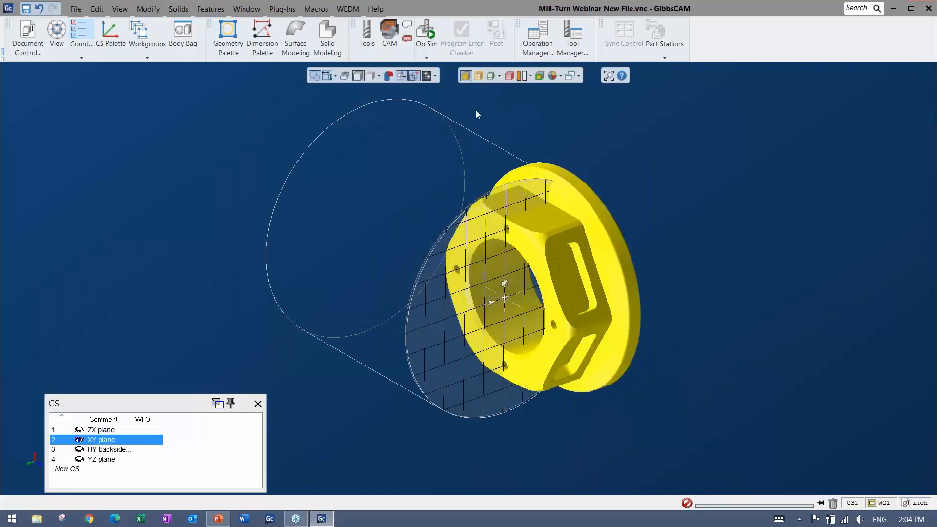
click(517, 235)
right_click(518, 236)
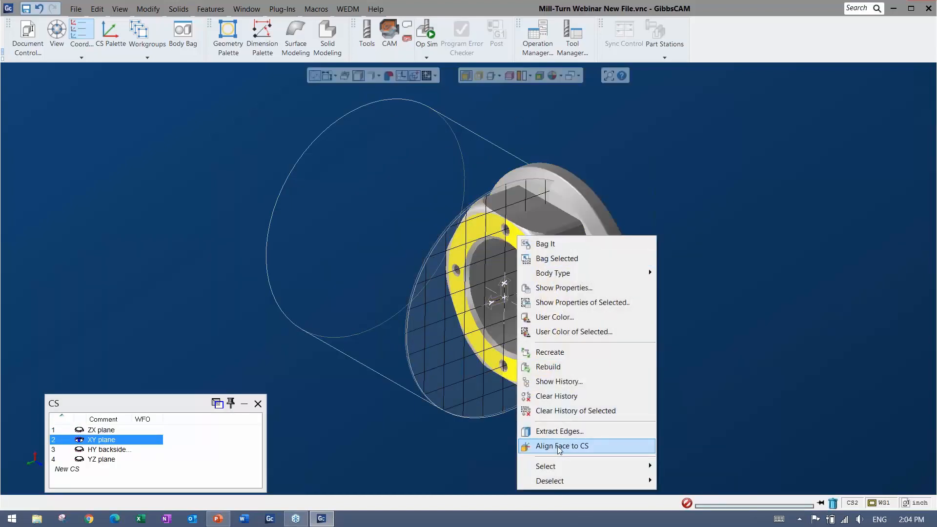
click(560, 446)
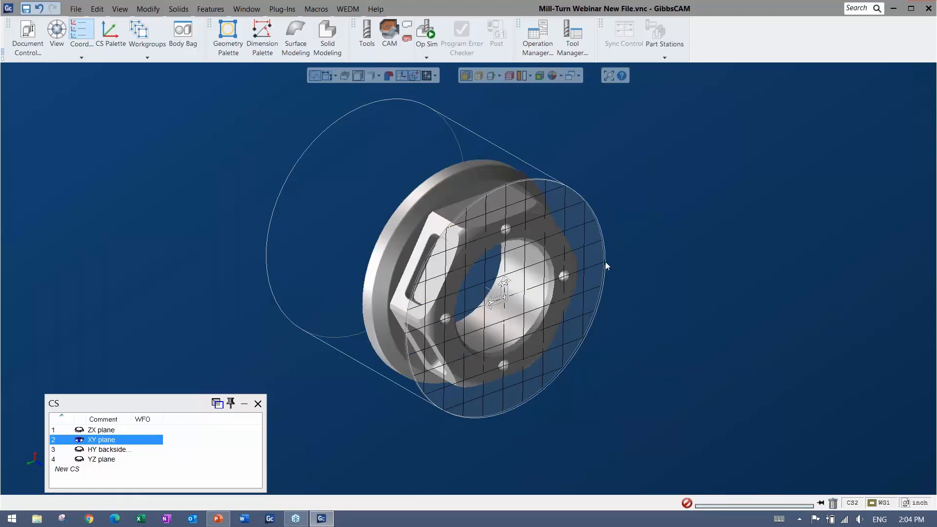
click(107, 430)
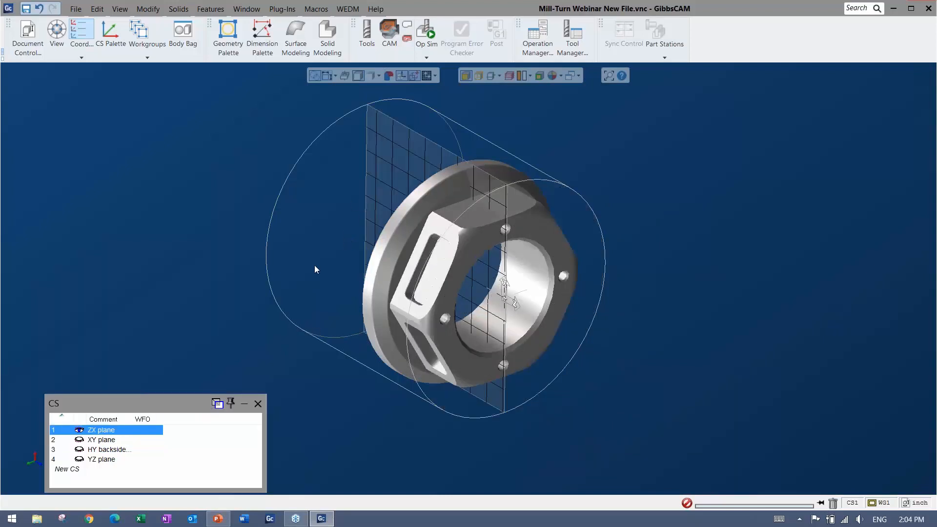
click(257, 404)
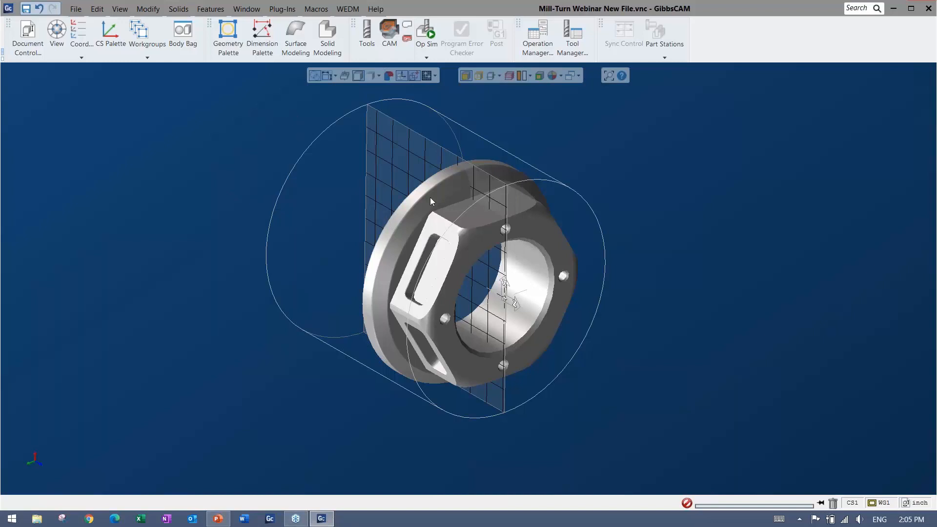
Browse the mill, turn and broaching tool types, and create tool 1 as an 80° Diamond turning tool
click(368, 28)
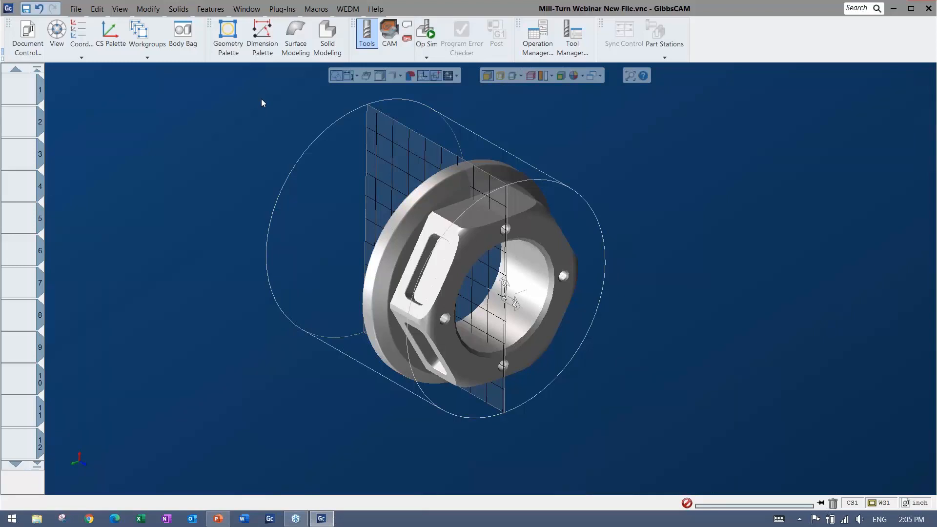
double_click(19, 92)
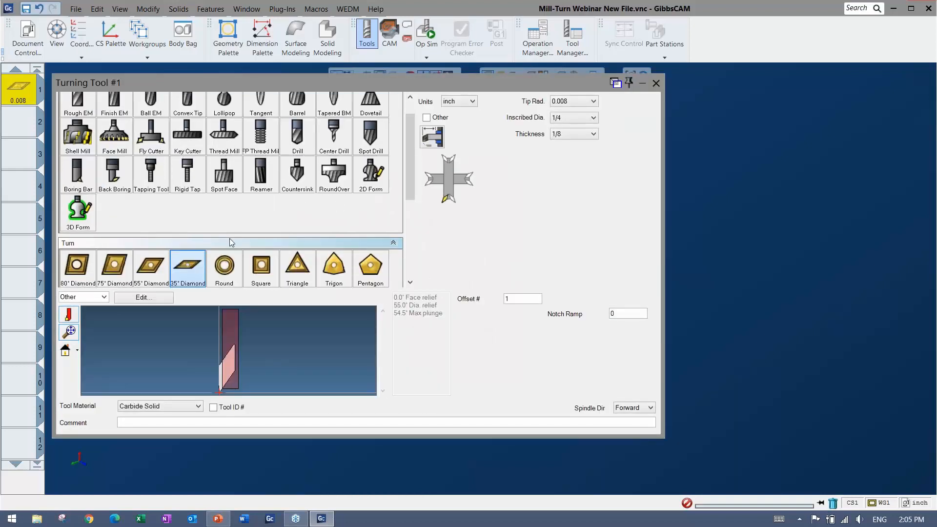
drag(414, 162, 415, 143)
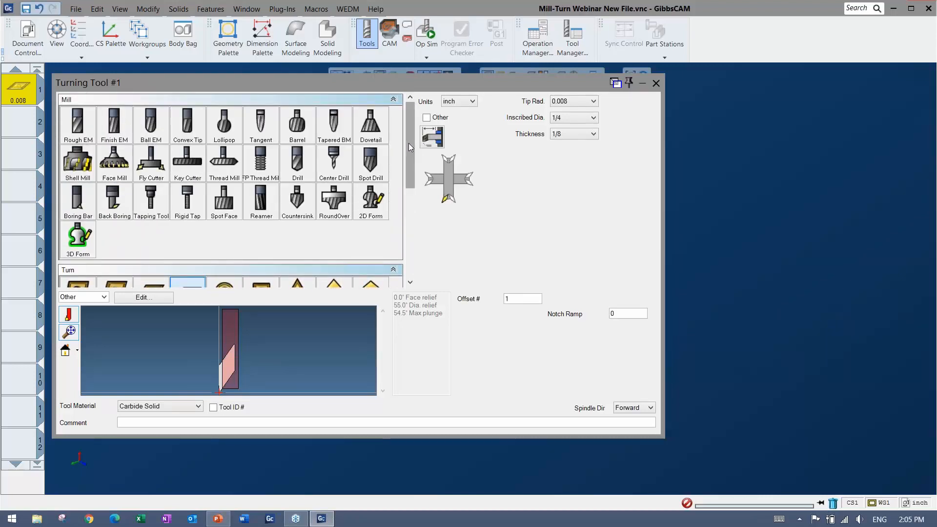
drag(409, 146, 401, 240)
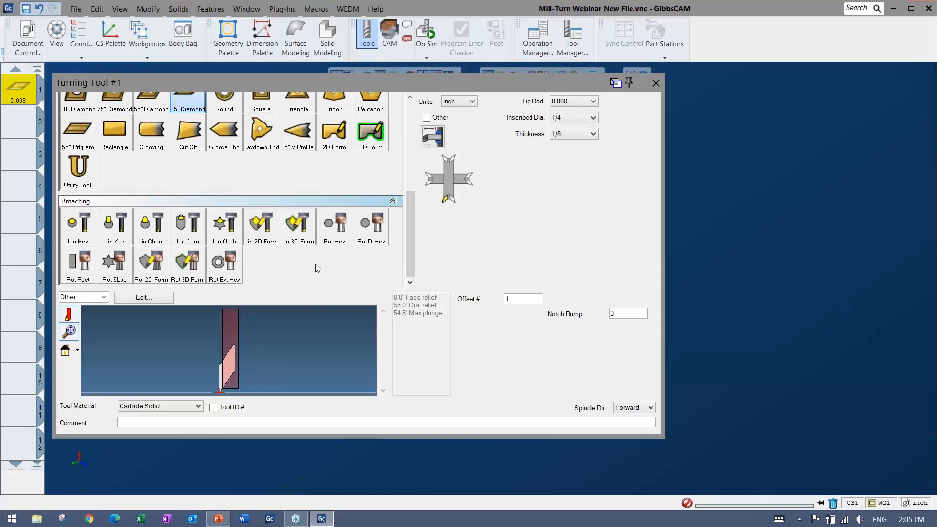
drag(409, 235, 408, 146)
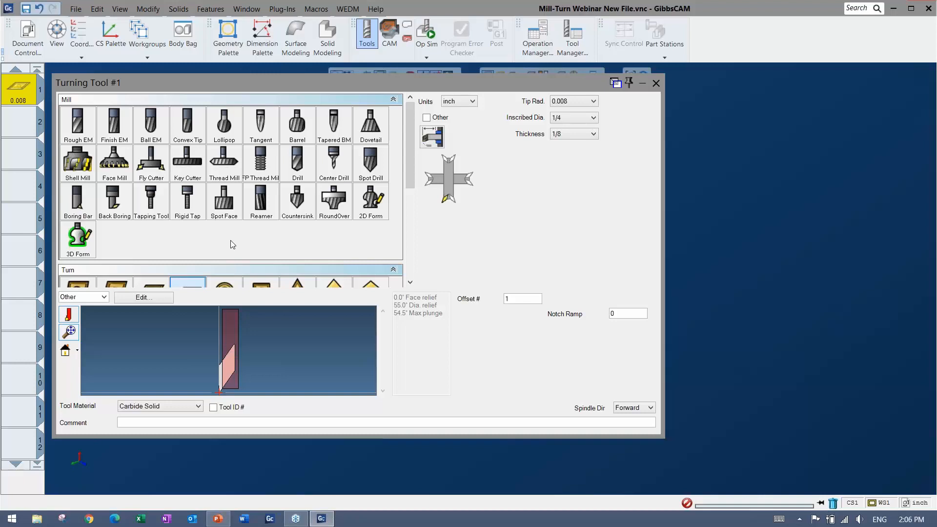
scroll(90, 252, down, 2)
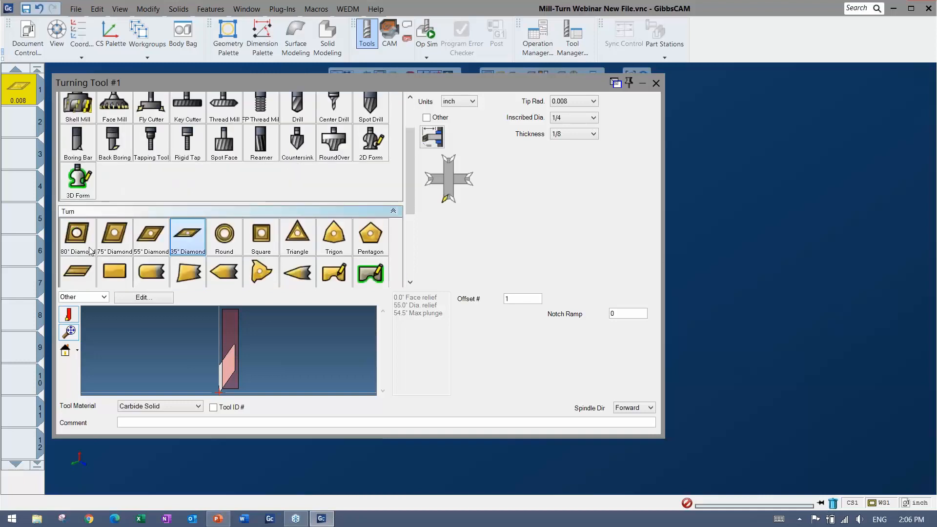
click(89, 252)
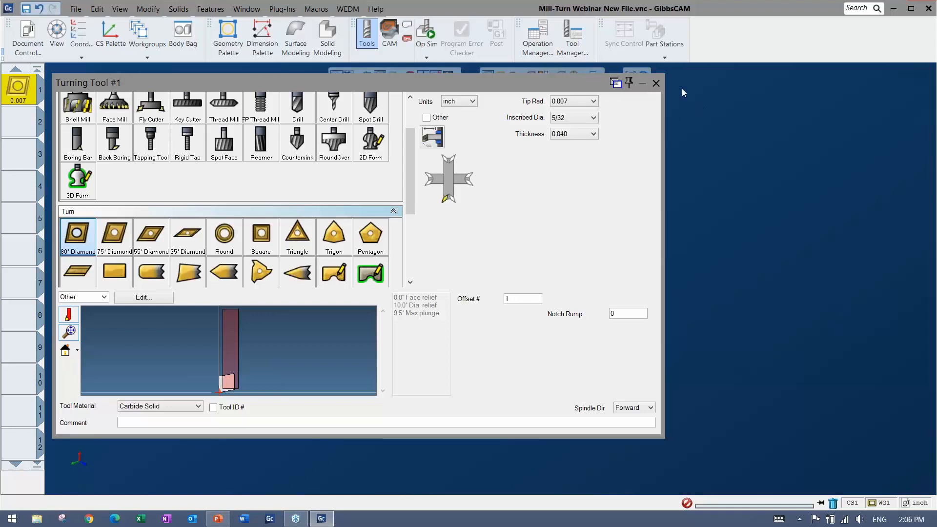
click(657, 84)
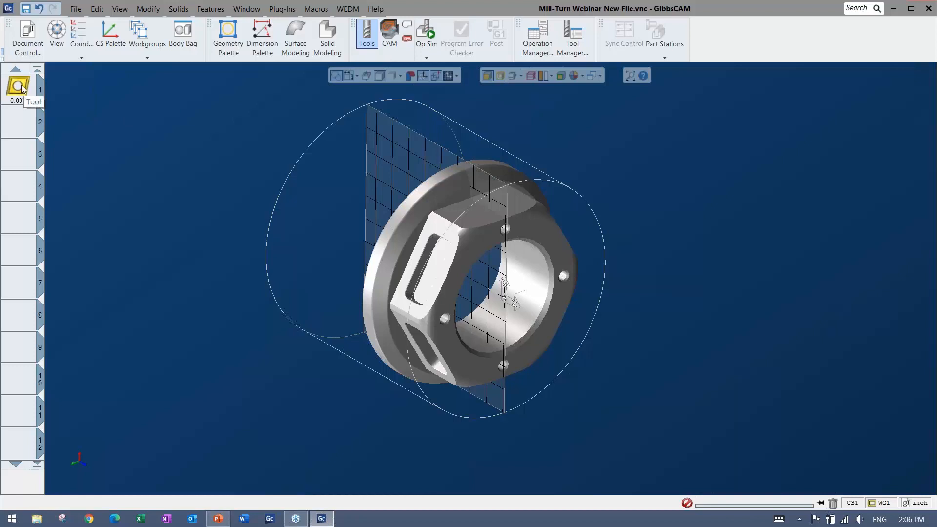
Show the CAM process and operation lists, and set tool 1's tip radius to 1/32 and inscribed diameter to 1/2
click(391, 36)
click(25, 98)
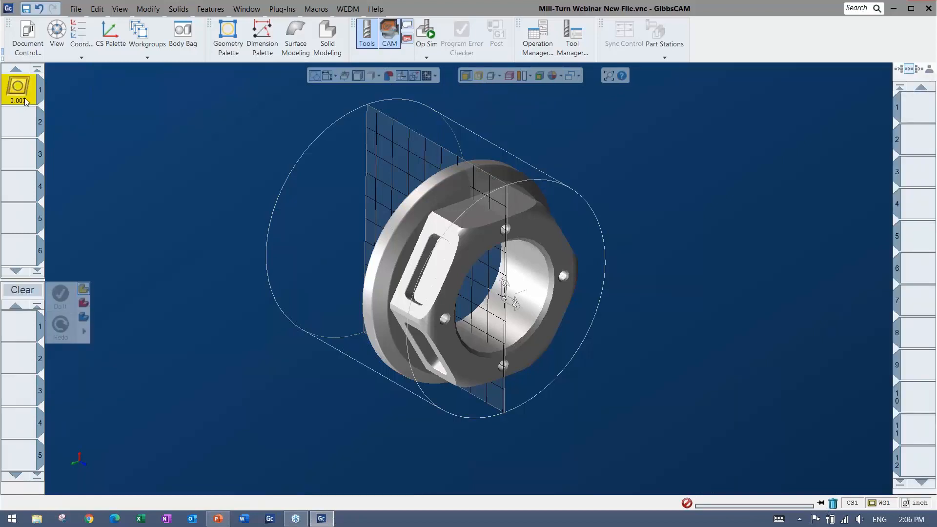
double_click(24, 101)
click(576, 101)
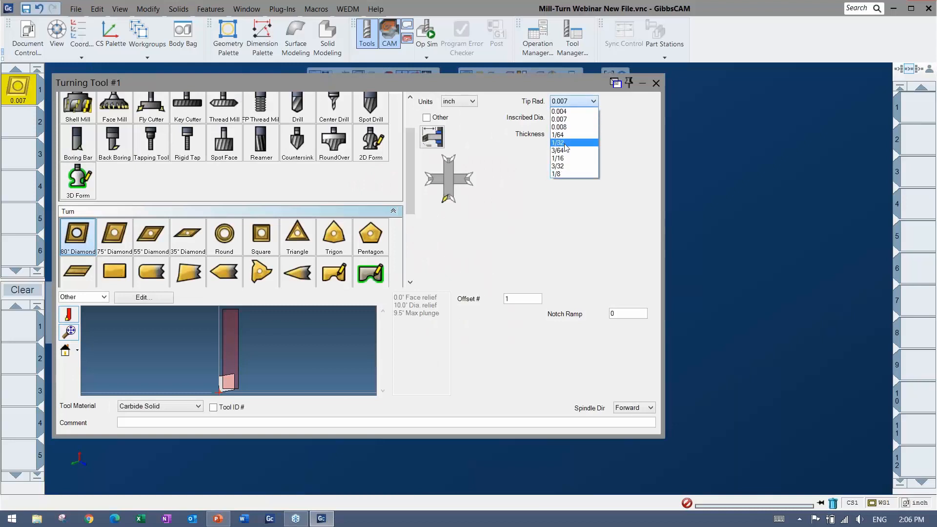
click(566, 146)
click(576, 118)
click(562, 161)
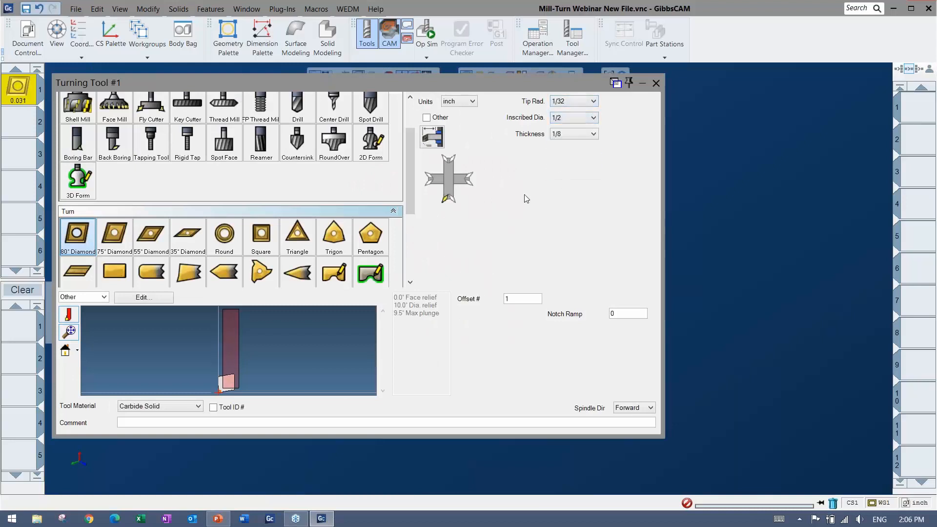
Give tool 1 the Tool Holder type, previewing the Boring Bar holder and switching back to Tool Holder
click(72, 297)
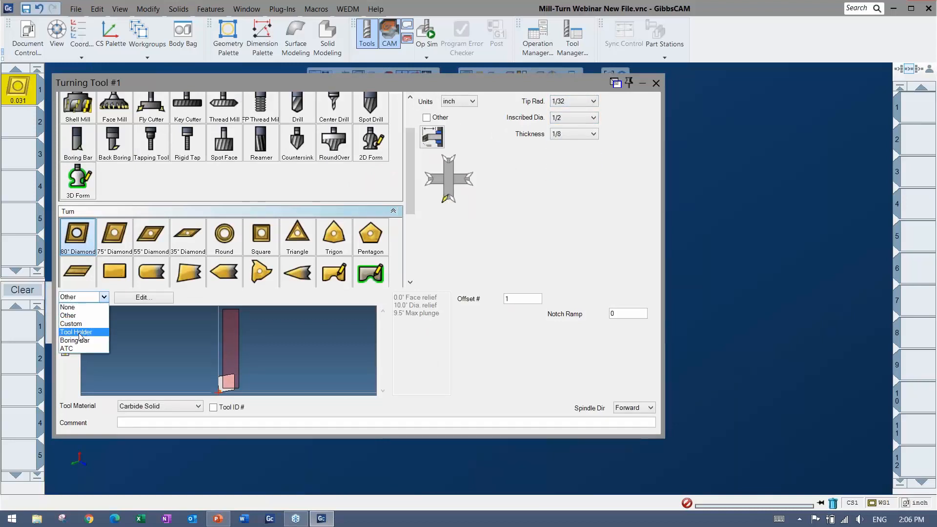
click(77, 333)
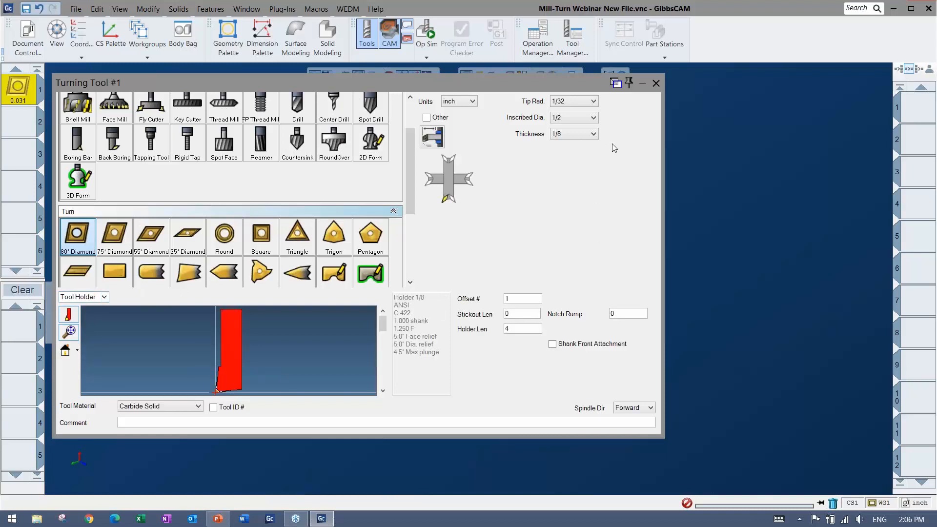
scroll(225, 352, down, 1)
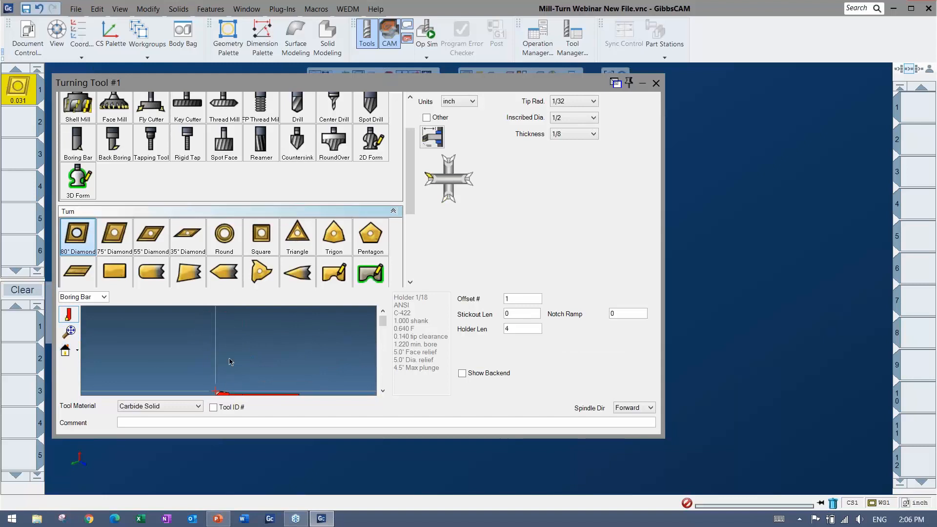
click(69, 331)
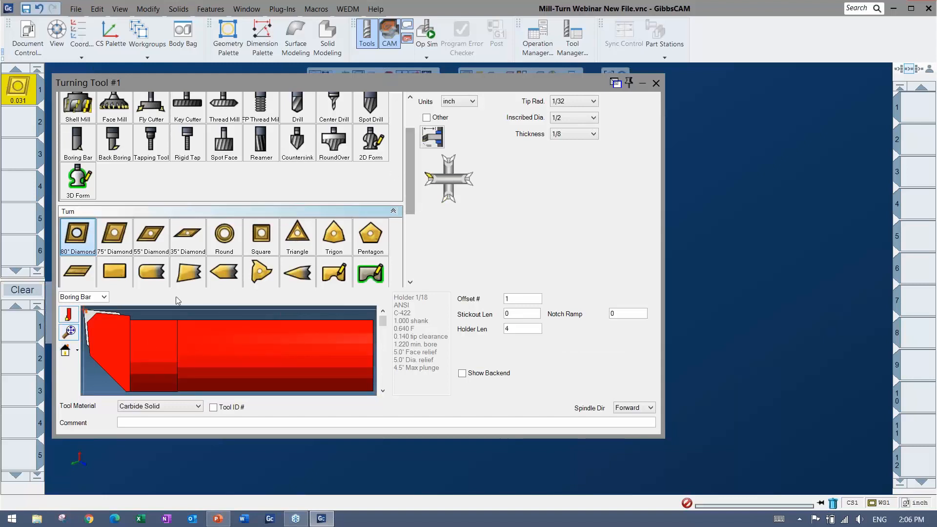
click(104, 297)
click(77, 312)
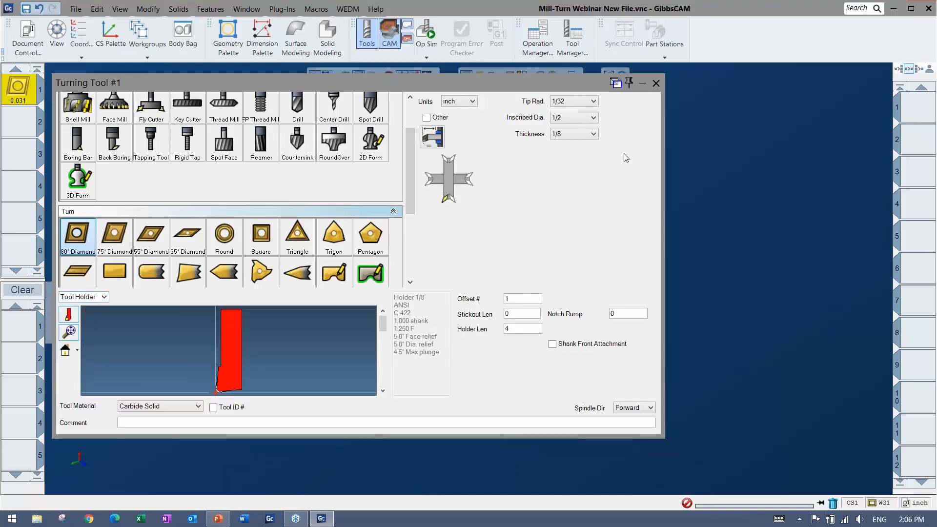
click(656, 83)
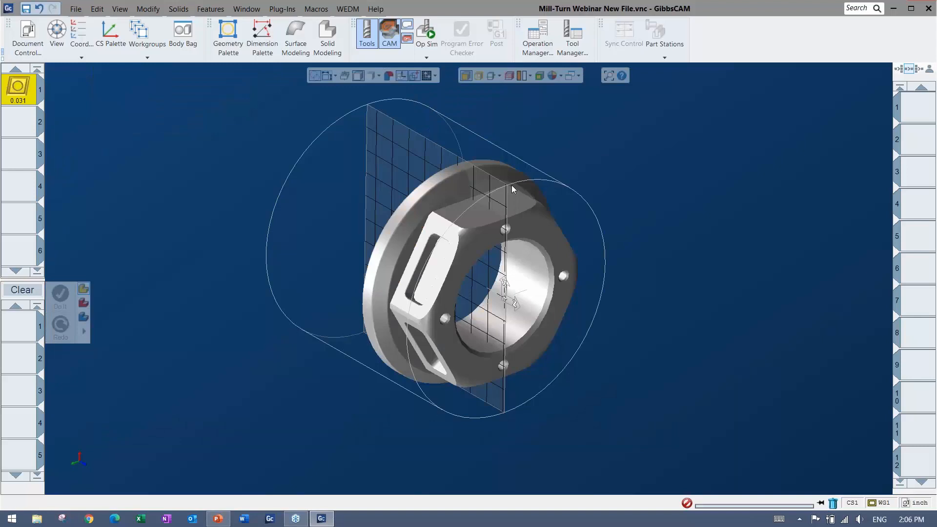
click(34, 125)
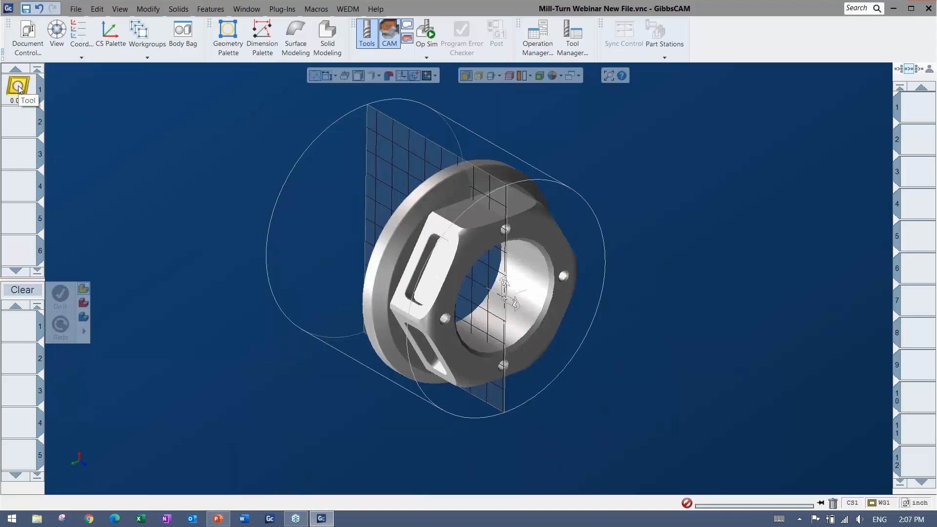
drag(21, 98, 24, 321)
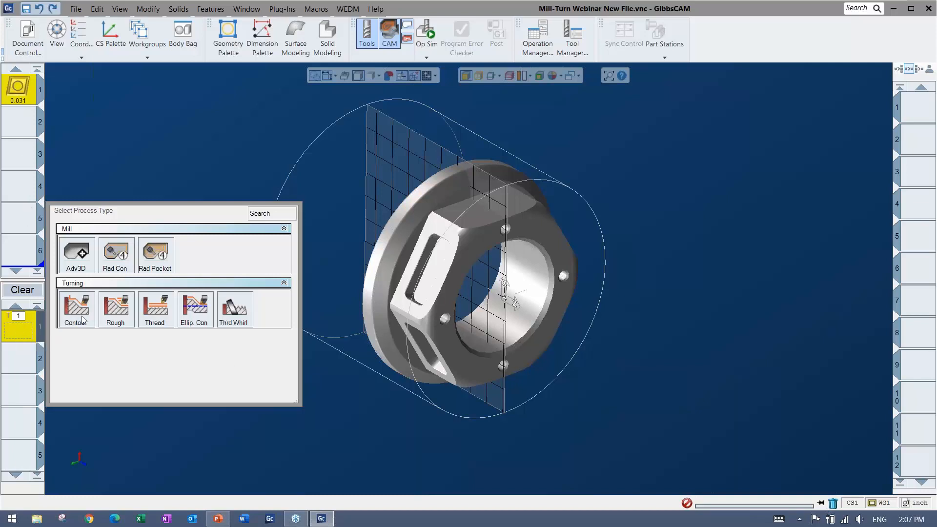
click(23, 290)
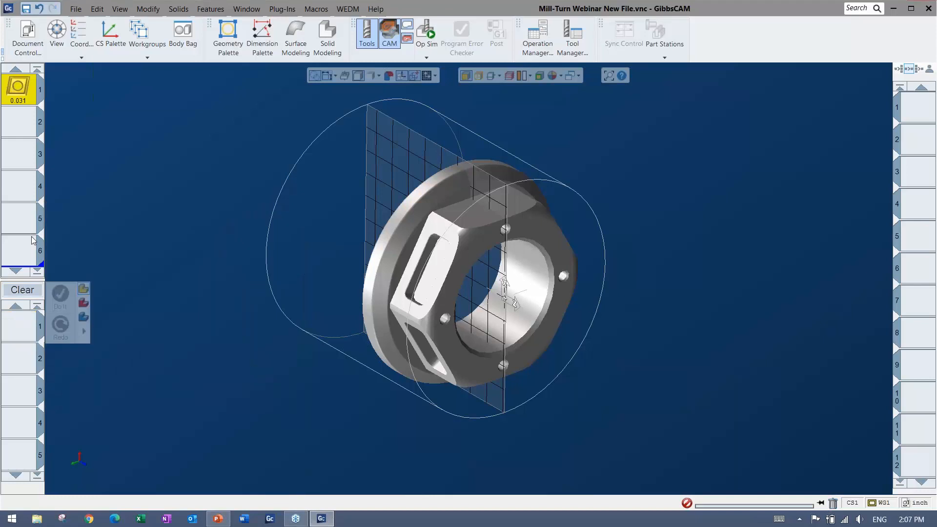
Place a milling Roughing process in the first process slot without a tool, and clear the process list
click(19, 330)
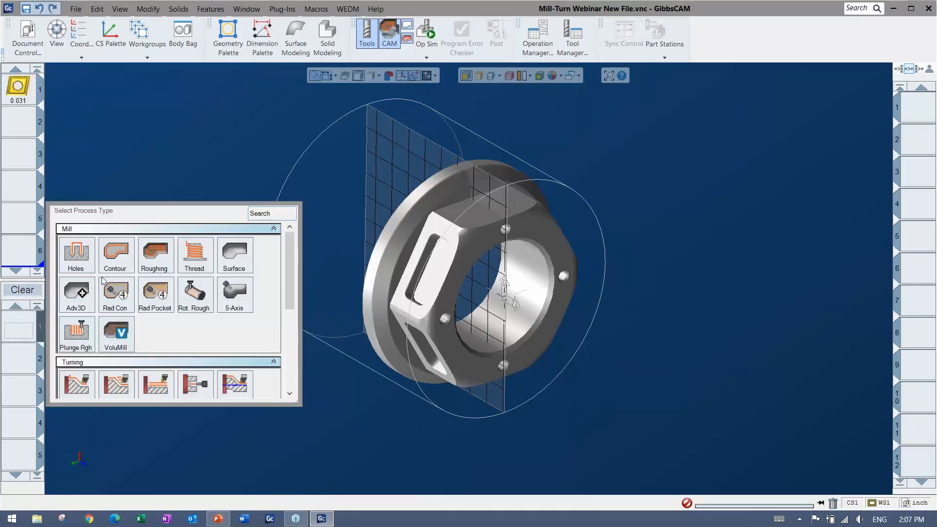
click(158, 261)
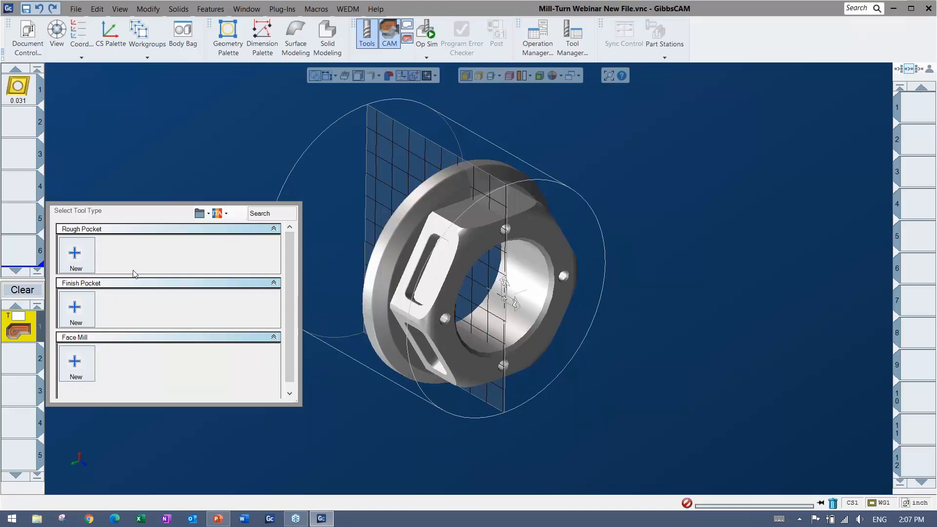
click(19, 291)
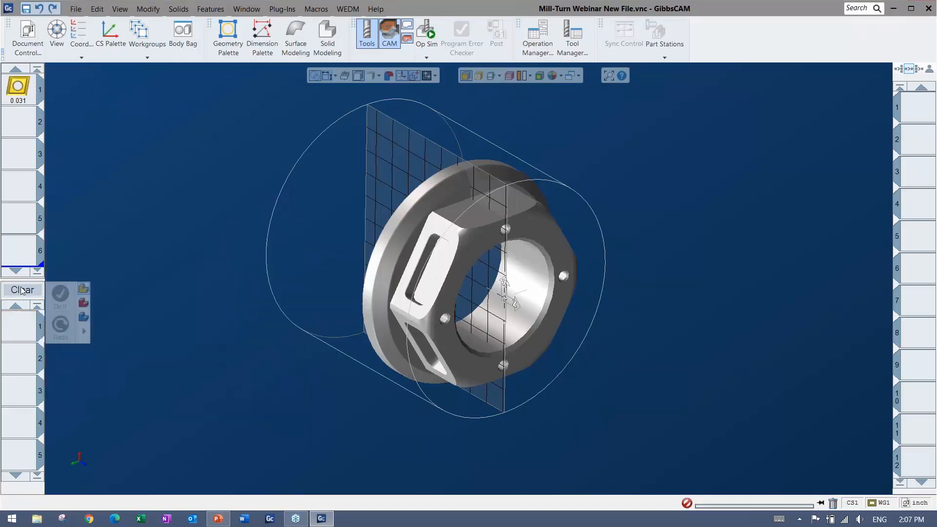
Assign tool 1 to the first process slot as a turning Contour process and review the alternative process types
drag(17, 92, 27, 325)
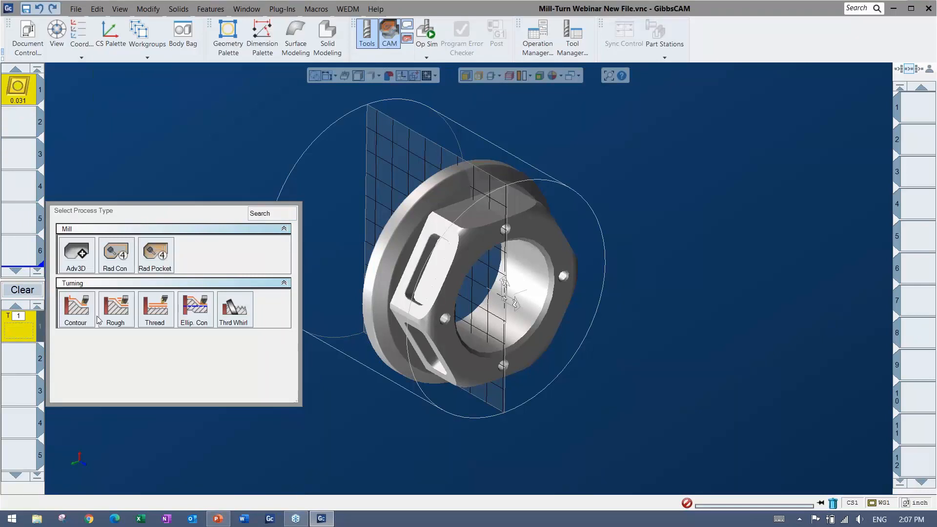
click(78, 310)
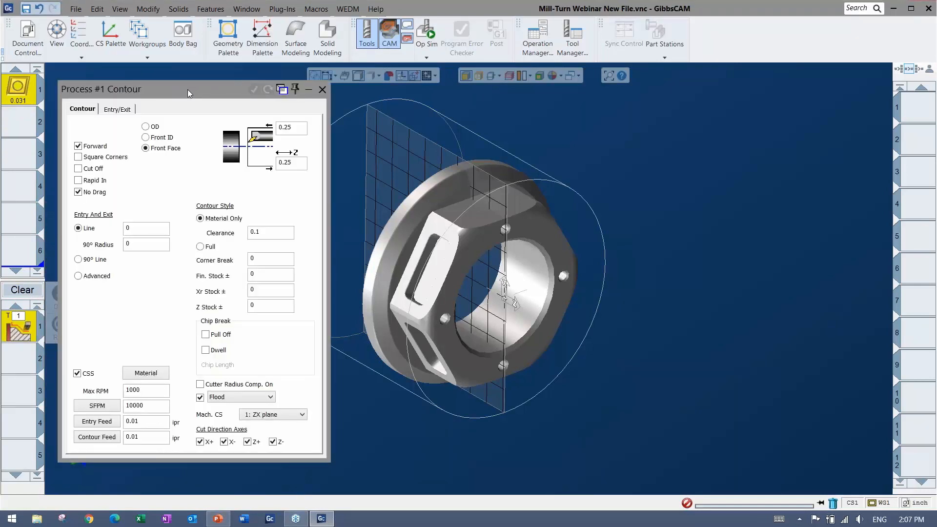
right_click(18, 326)
click(31, 330)
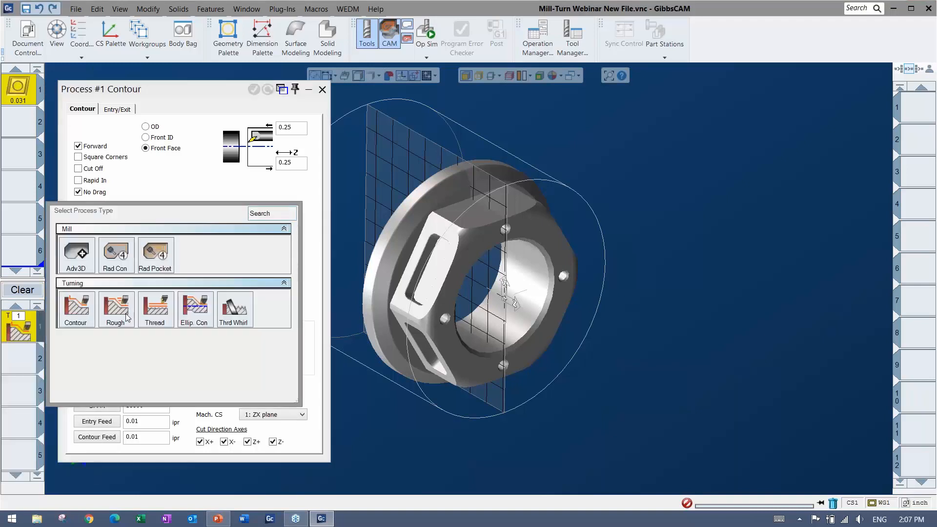
click(160, 180)
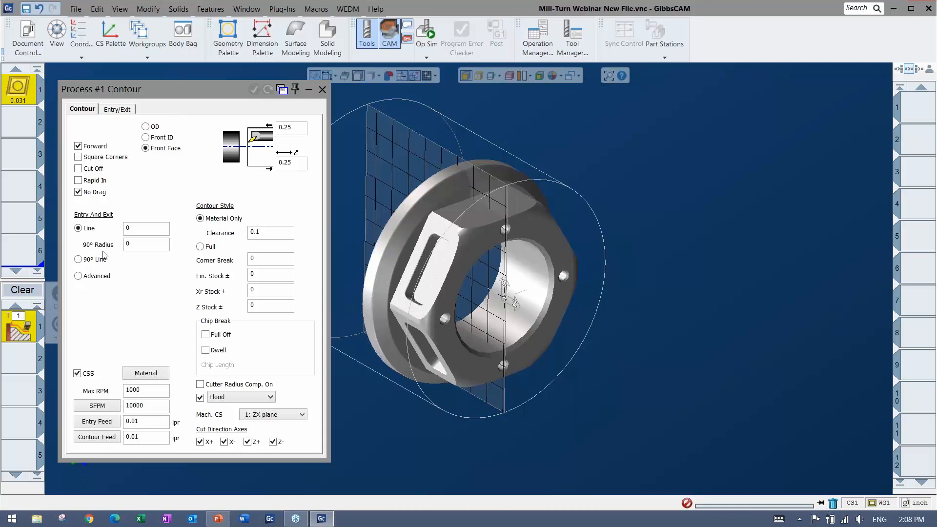
Clear the process list and delete turning tool 1
click(23, 289)
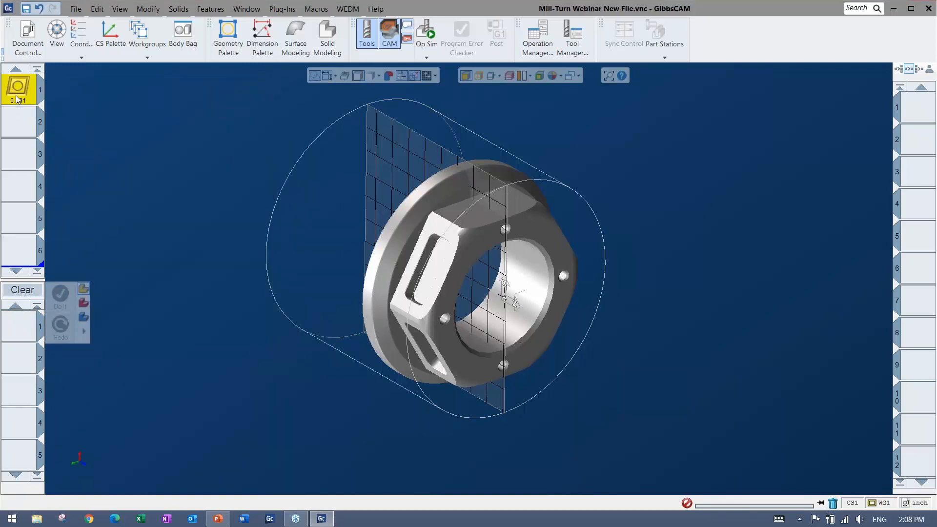
key(Delete)
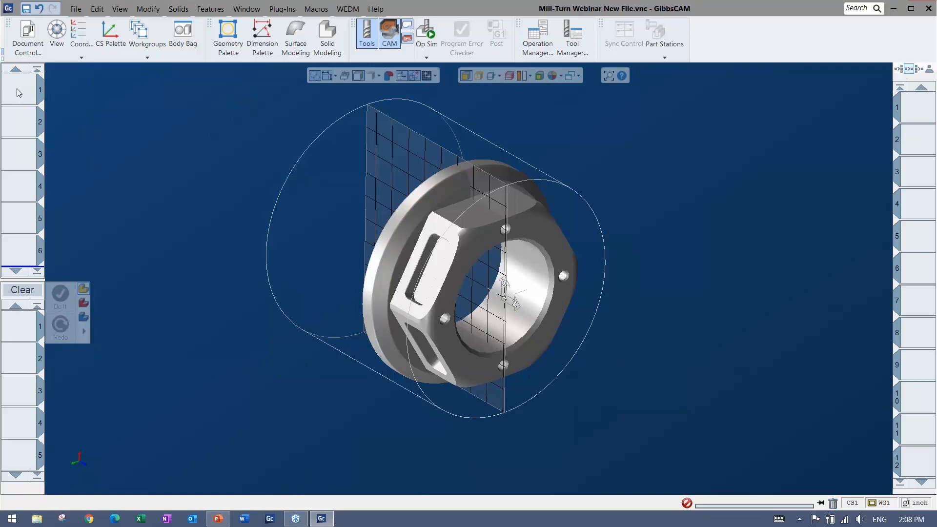
Look over the options for loading saved tools and the available plug-ins, down to the Main Tools group with the tool libraries
right_click(18, 92)
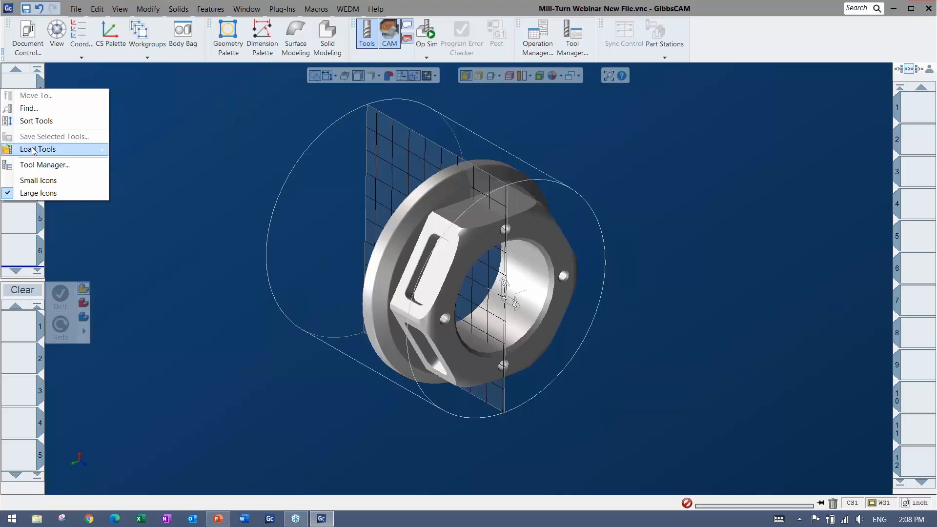
mouse_move(36, 153)
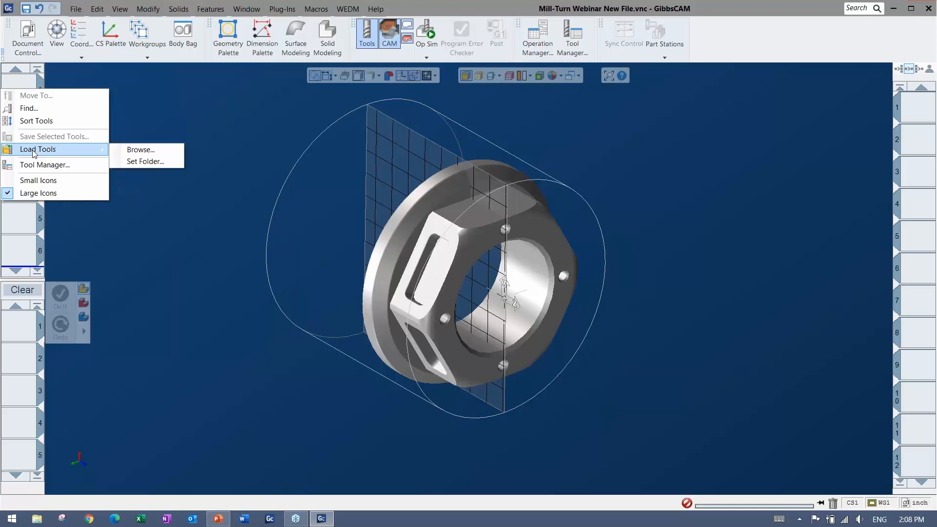
click(184, 134)
click(280, 10)
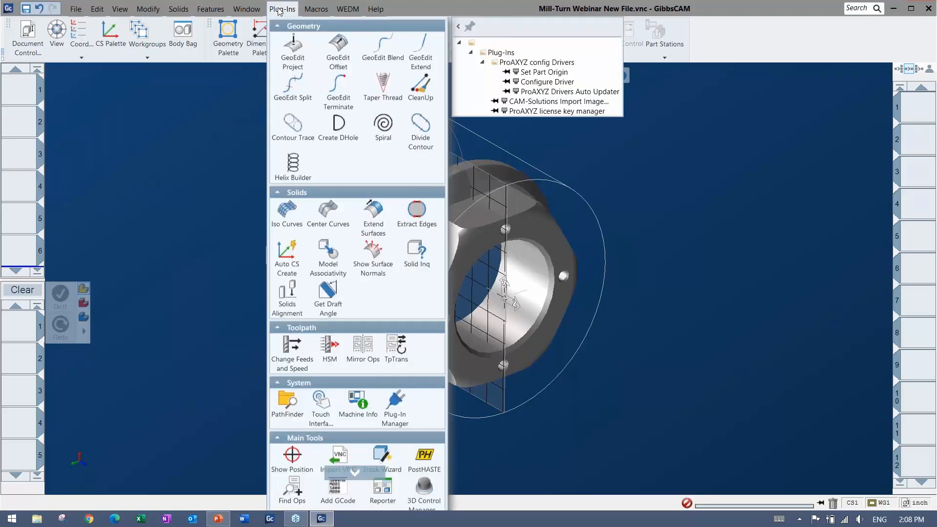
scroll(332, 219, down, 3)
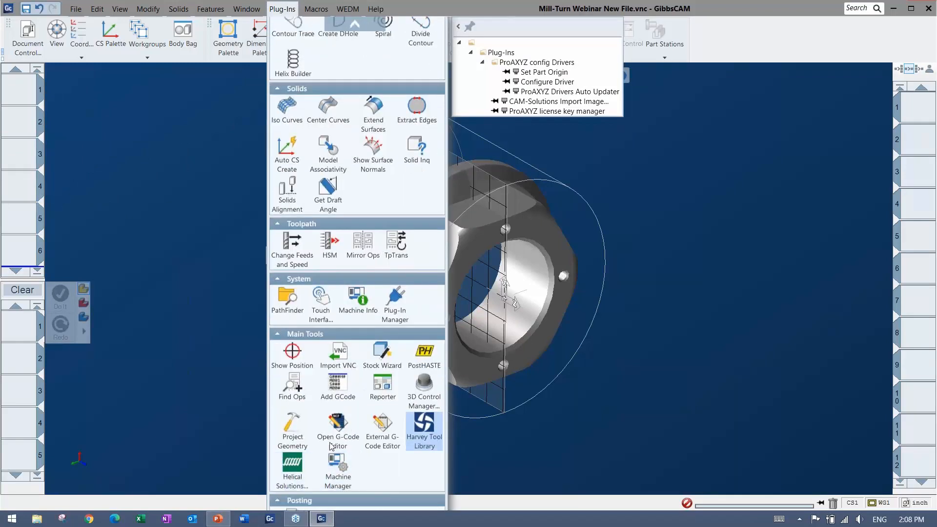
click(154, 263)
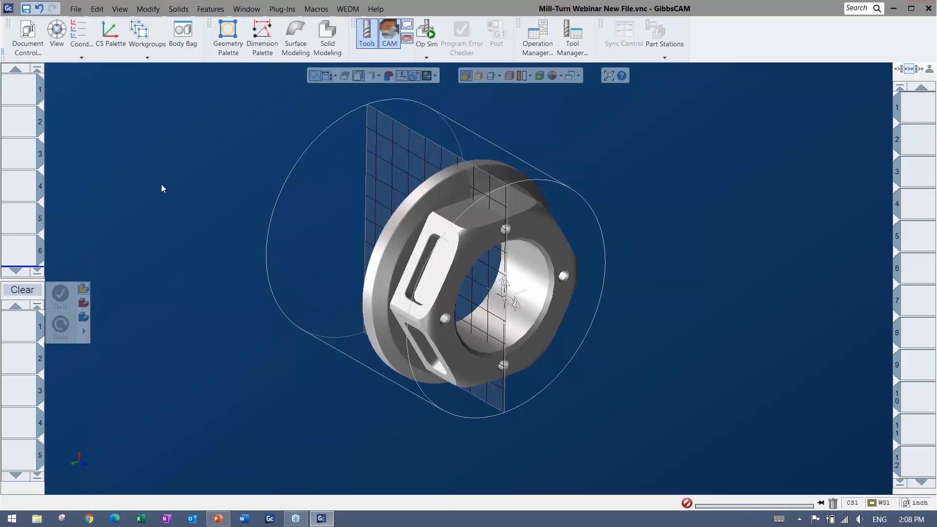
Load the saved process list "1 - Facing" from the Mill-Turn Webinar folder and open its Contour process settings
right_click(23, 326)
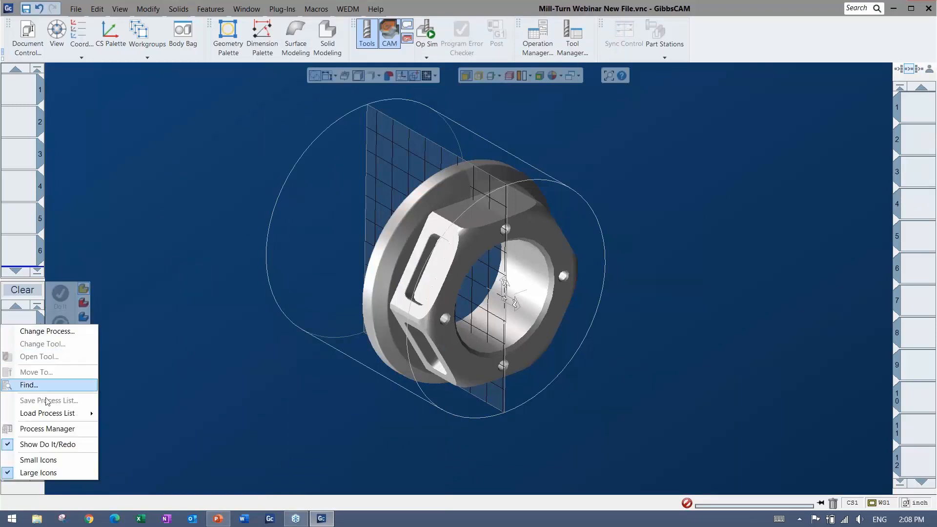
mouse_move(56, 414)
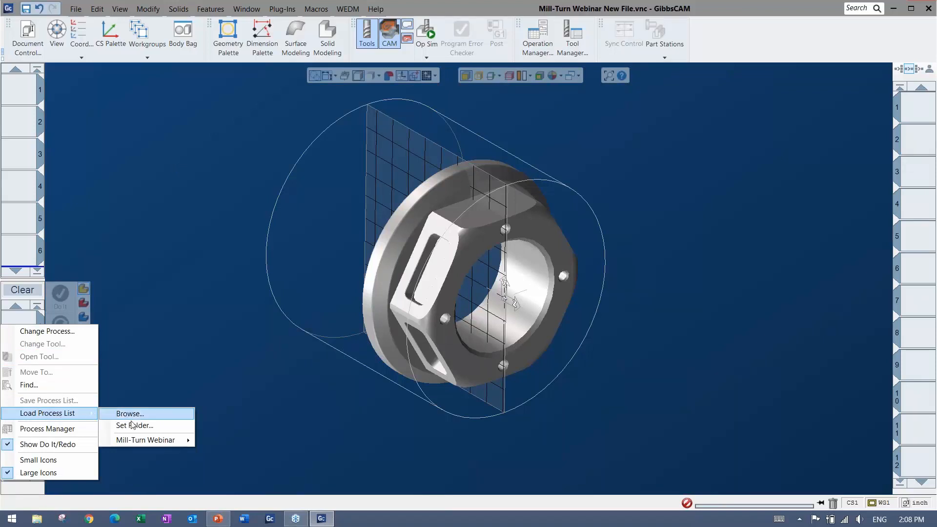
mouse_move(133, 441)
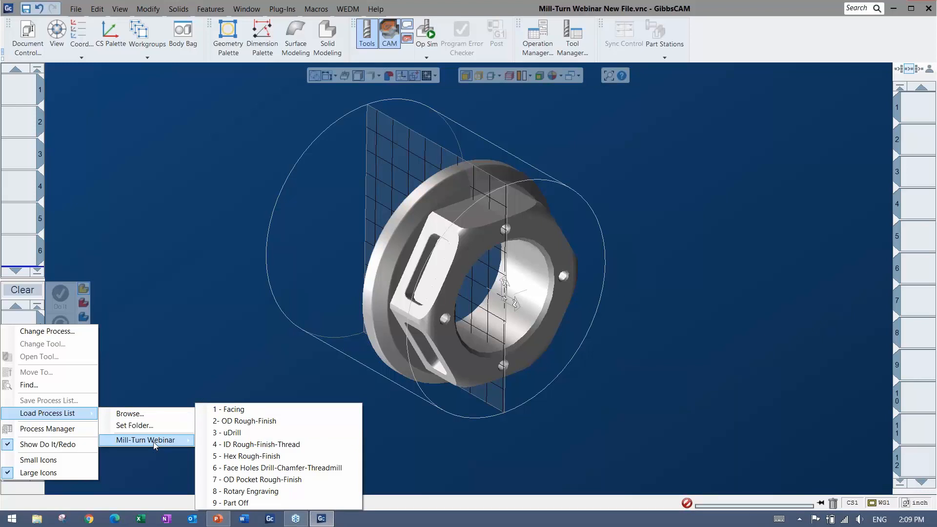
click(231, 410)
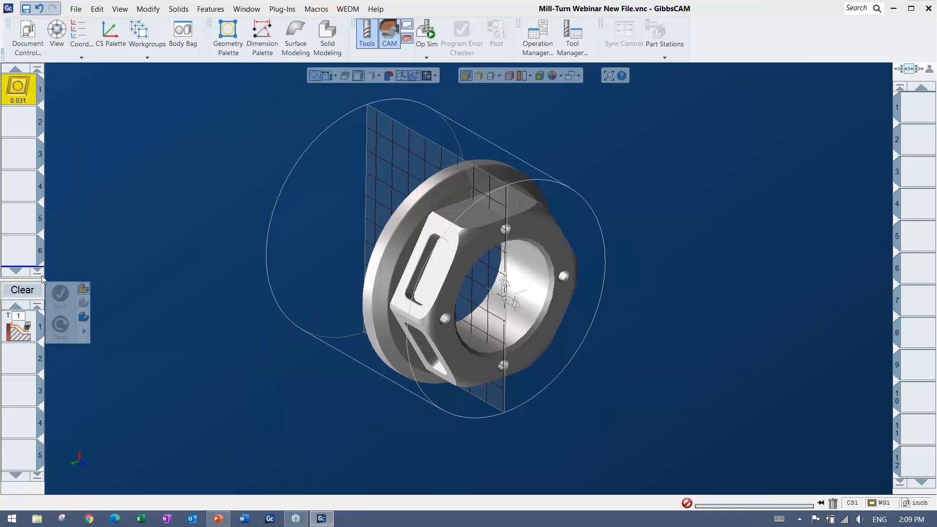
double_click(23, 326)
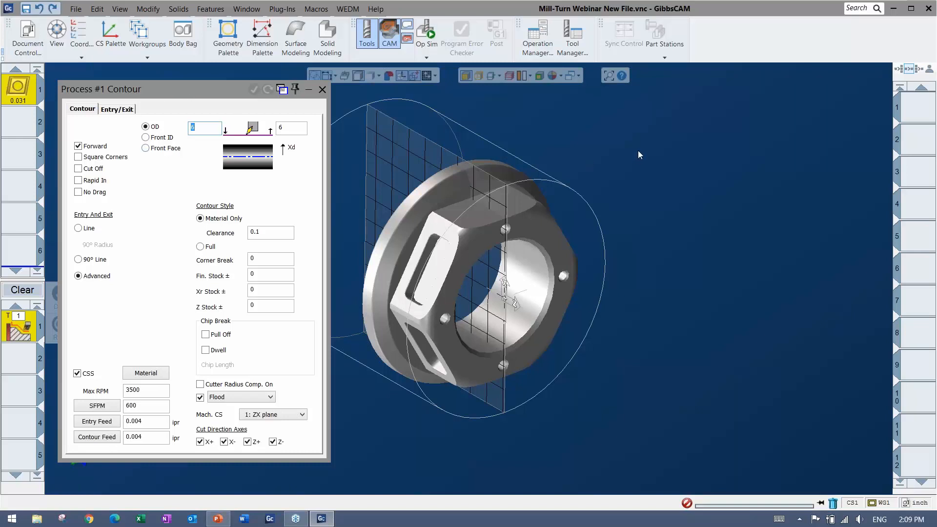
Extract the edges of the hex part's front face as geometry, and undo the extraction
click(520, 266)
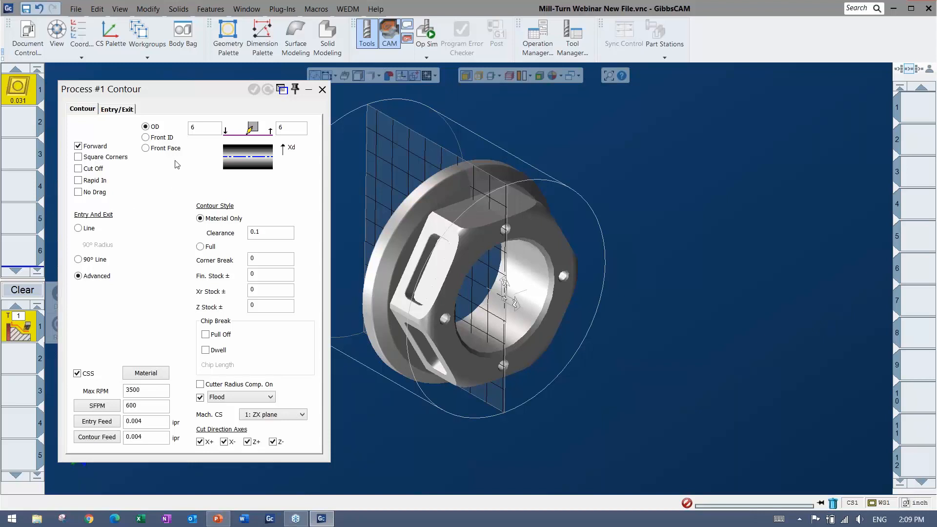
middle_drag(630, 310, 770, 322)
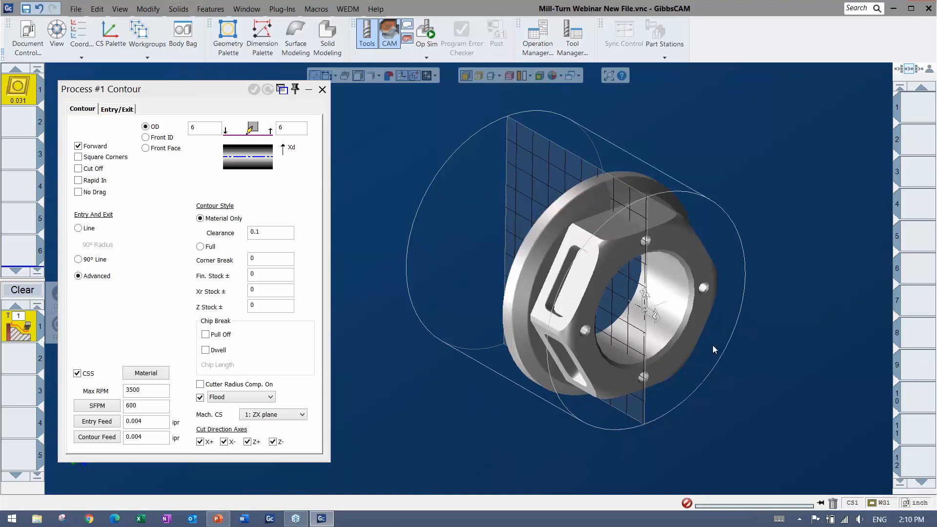
mouse_move(712, 344)
middle_down()
mouse_move(892, 202)
mouse_move(693, 194)
mouse_move(567, 219)
mouse_move(623, 221)
mouse_move(615, 298)
middle_up()
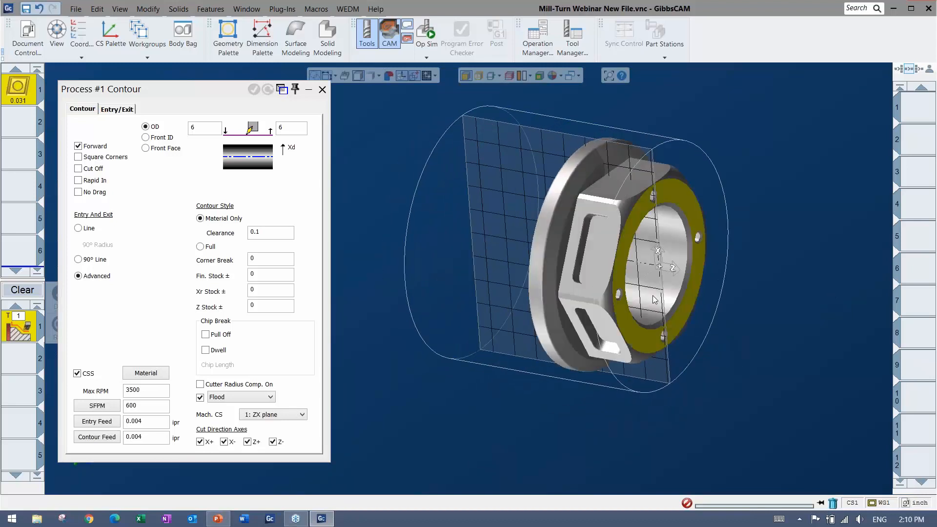
click(482, 256)
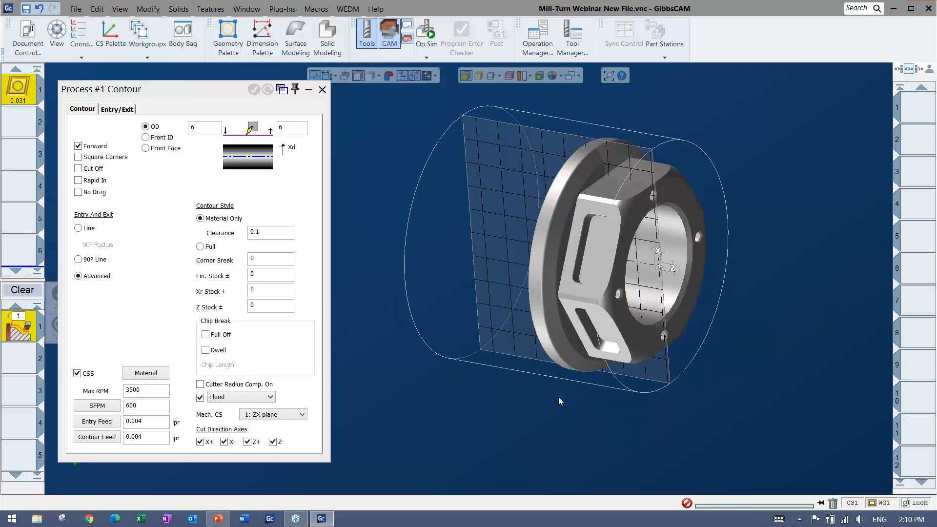
middle_drag(560, 401, 614, 227)
click(615, 228)
right_click(616, 227)
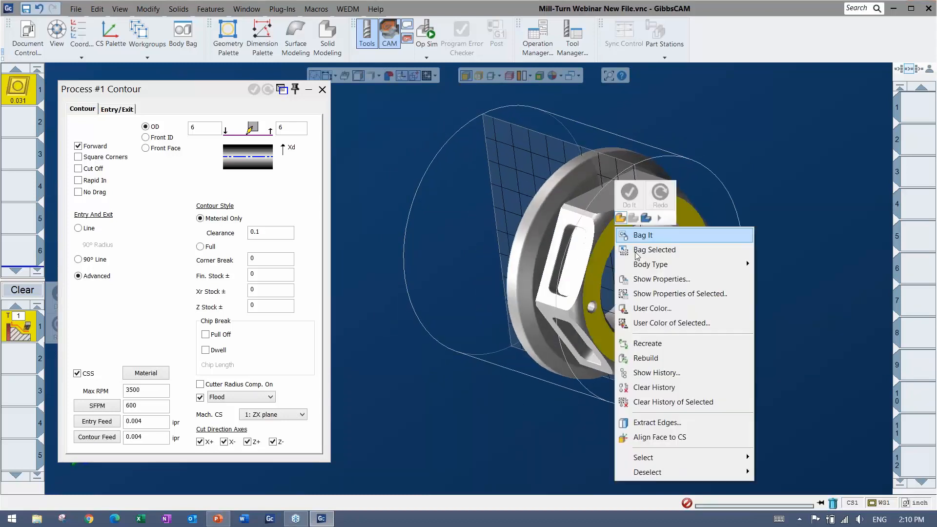
click(657, 423)
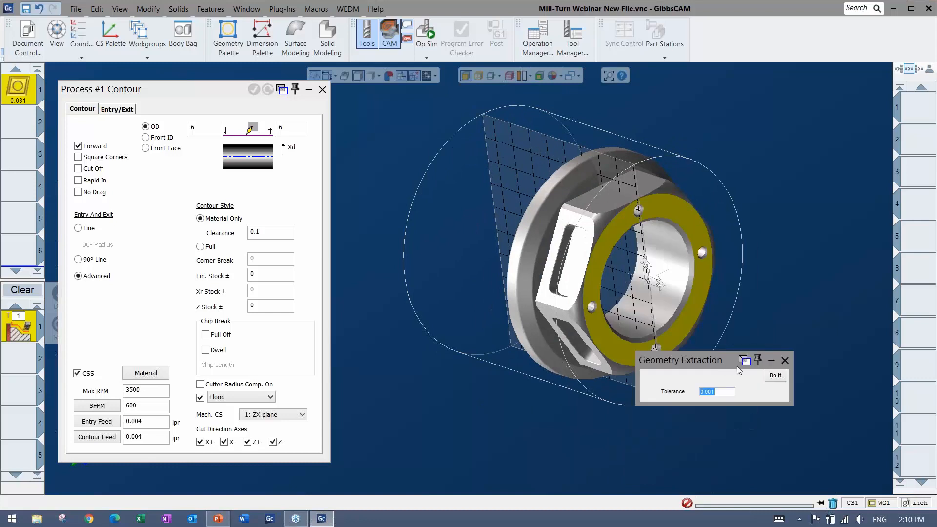
click(775, 376)
key(ctrl+z)
click(785, 360)
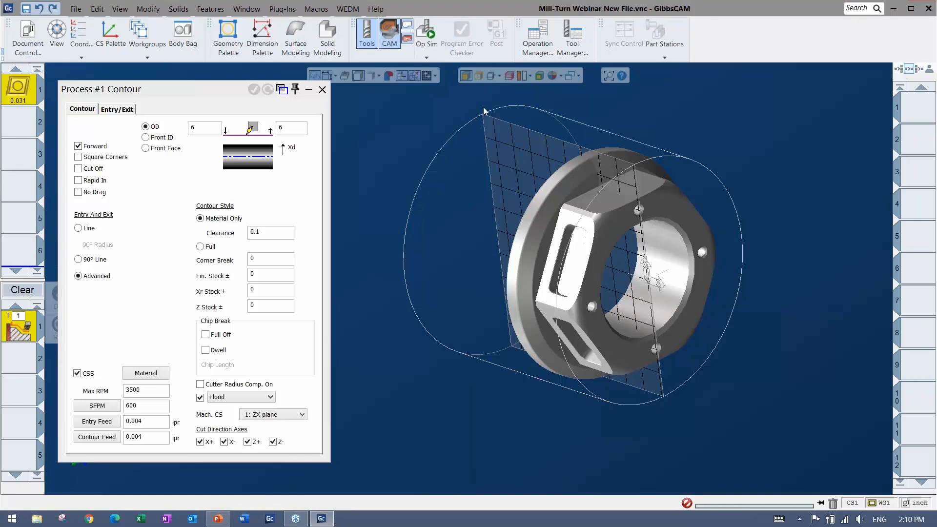
Turn on the profiler in Slice Plane mode and examine the part's section profile from several angles
middle_drag(512, 107, 519, 106)
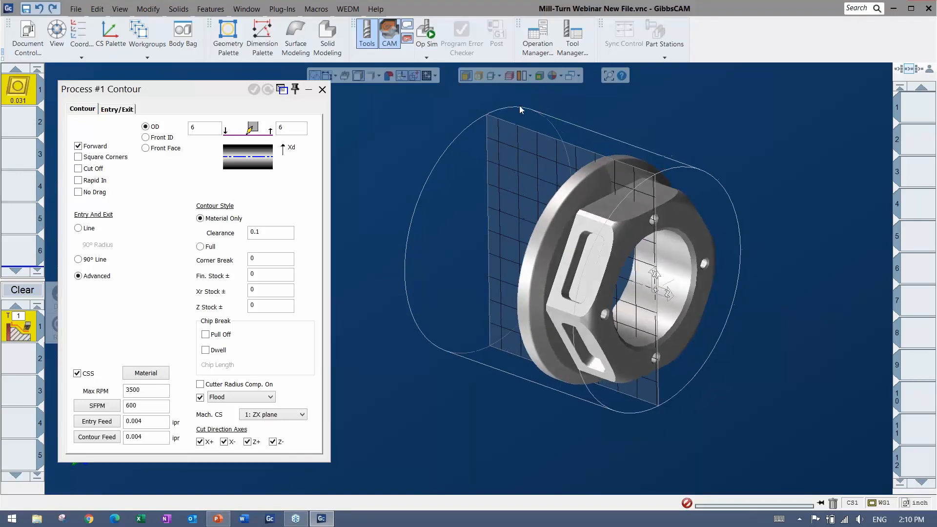
click(499, 76)
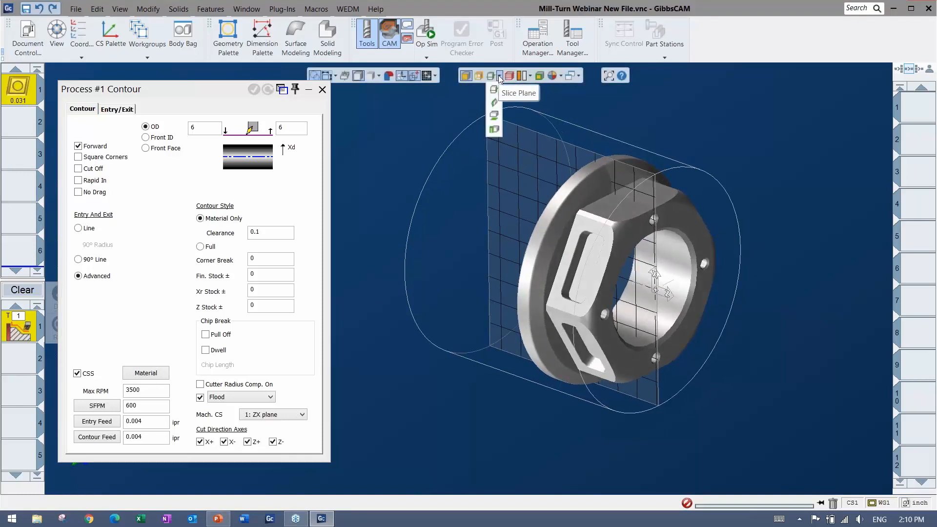
click(494, 103)
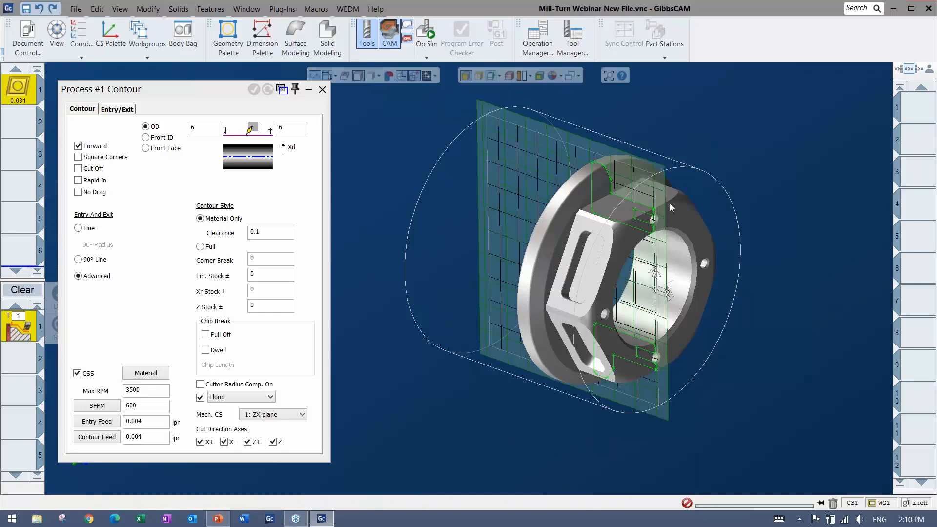
middle_drag(686, 333, 871, 237)
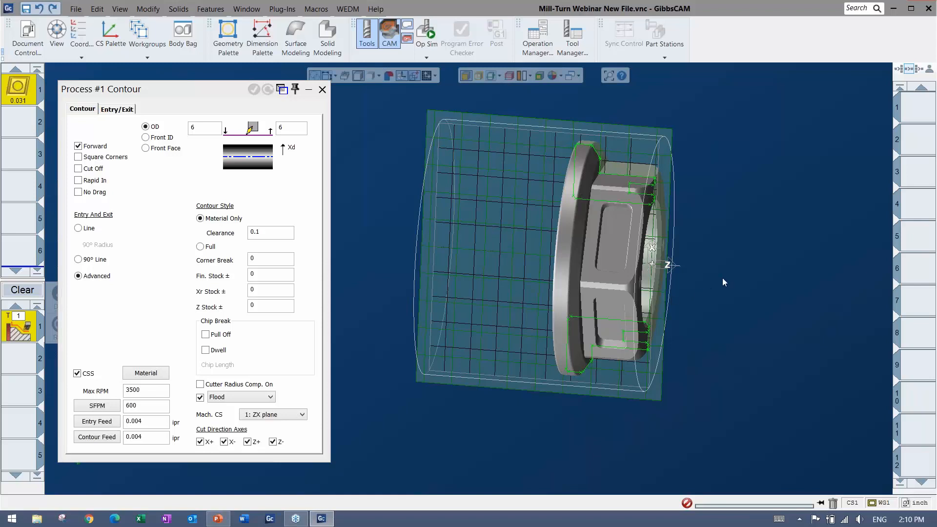
middle_drag(723, 279, 776, 219)
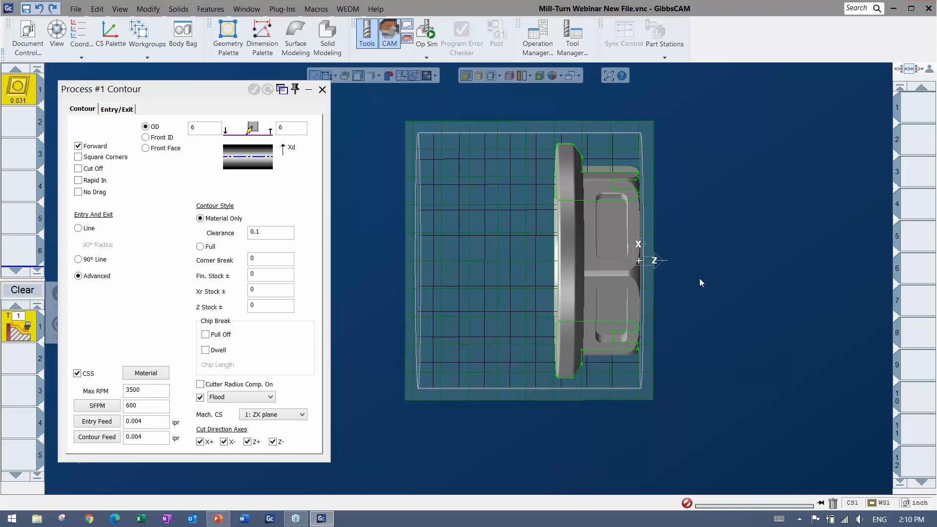
middle_drag(575, 283, 474, 257)
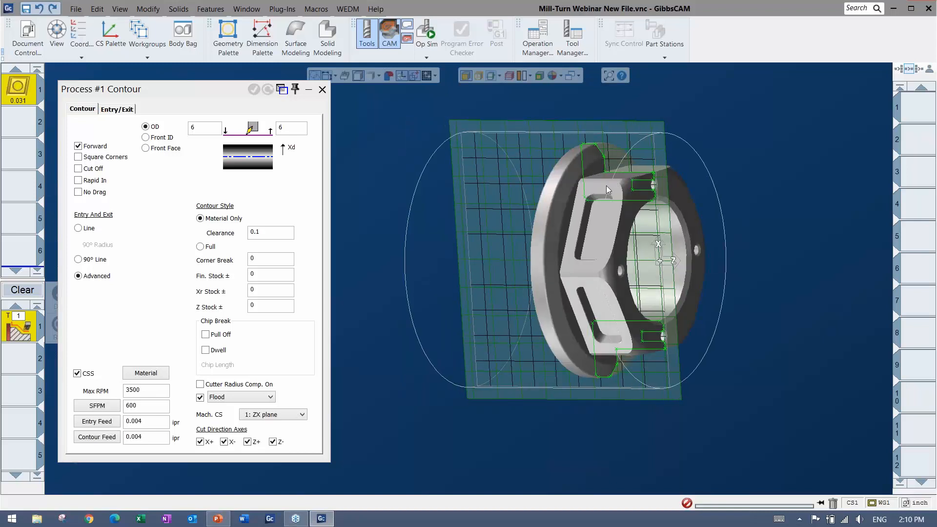
middle_drag(619, 217, 475, 128)
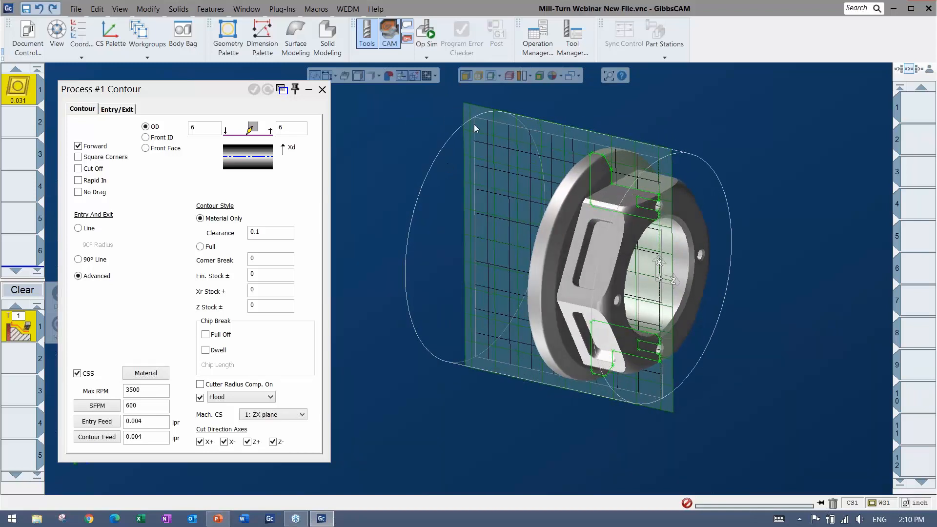
Switch the profiler to Slice Spun Body mode
click(498, 76)
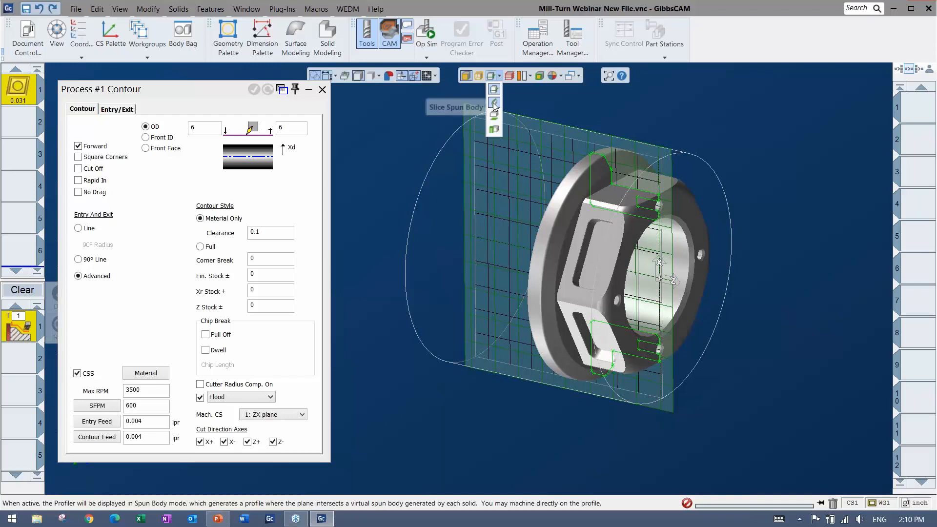
click(494, 104)
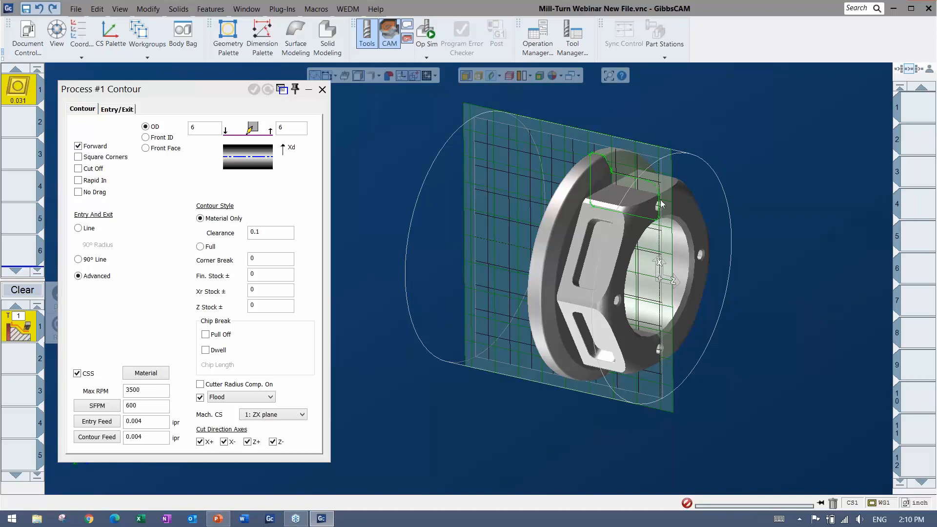
key(ctrl+h)
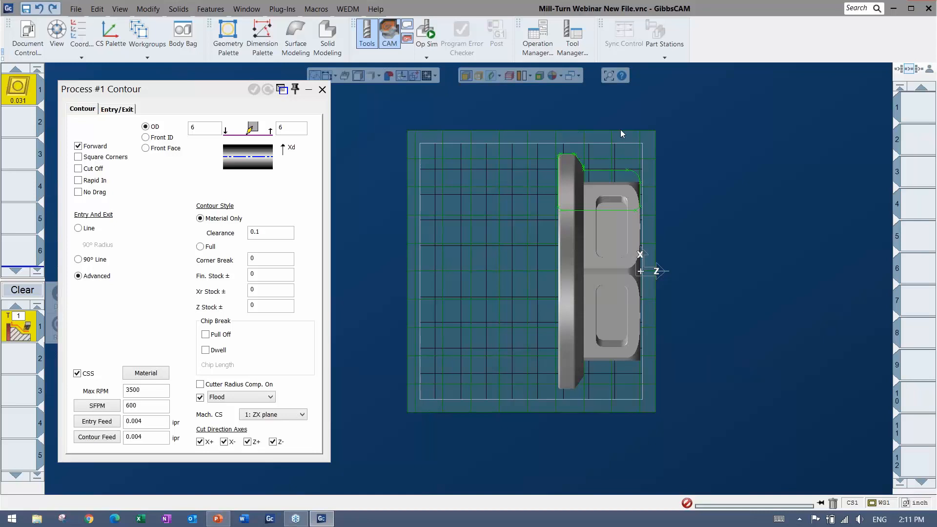
middle_drag(627, 299, 457, 315)
middle_drag(531, 223, 687, 265)
key(ctrl+h)
click(639, 199)
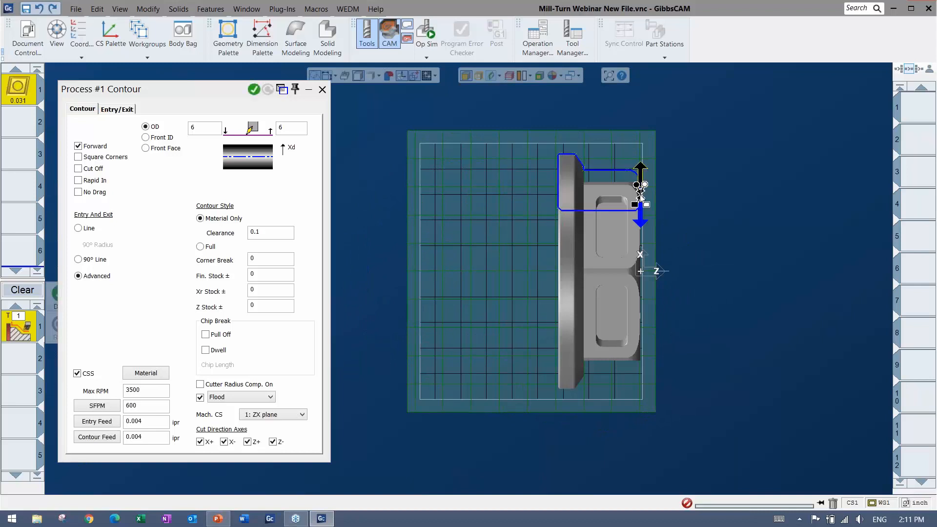
right_click(618, 172)
click(763, 141)
click(757, 141)
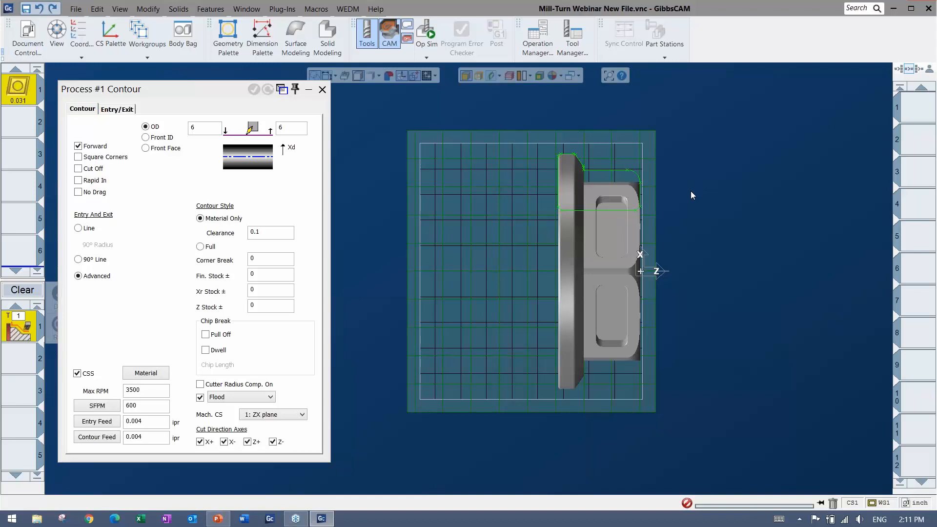
Select the spun profile's front face line and extend the cut's start point beyond the stock's outer edge and its end point past the centreline
click(642, 198)
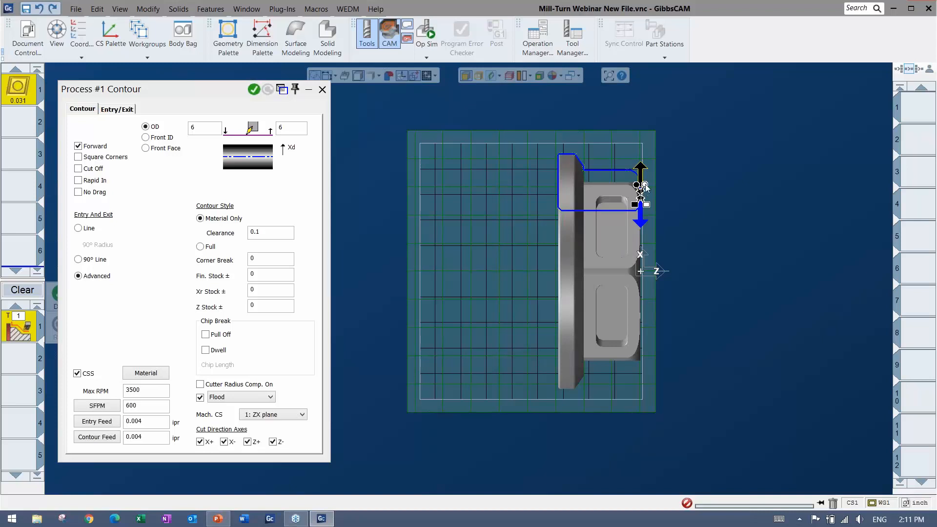
scroll(646, 185, up, 2)
drag(686, 165, 685, 82)
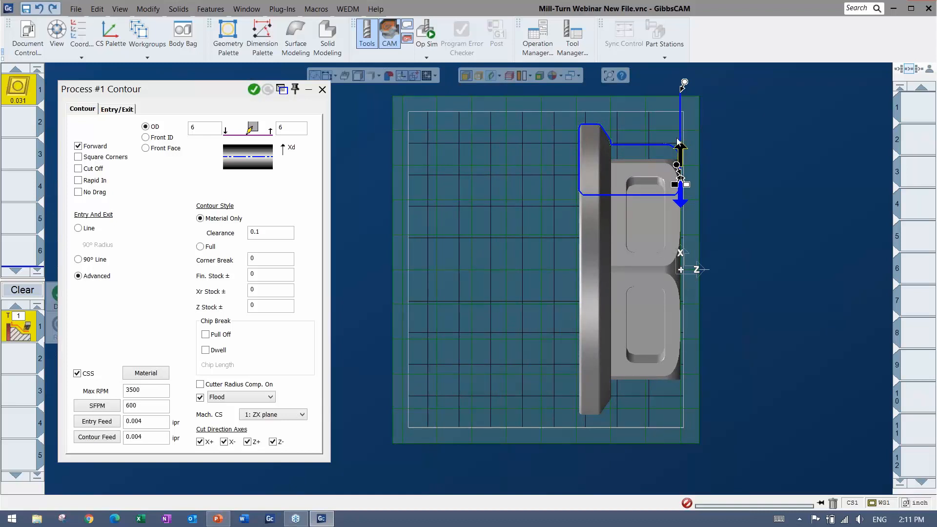
drag(676, 165, 677, 283)
click(684, 83)
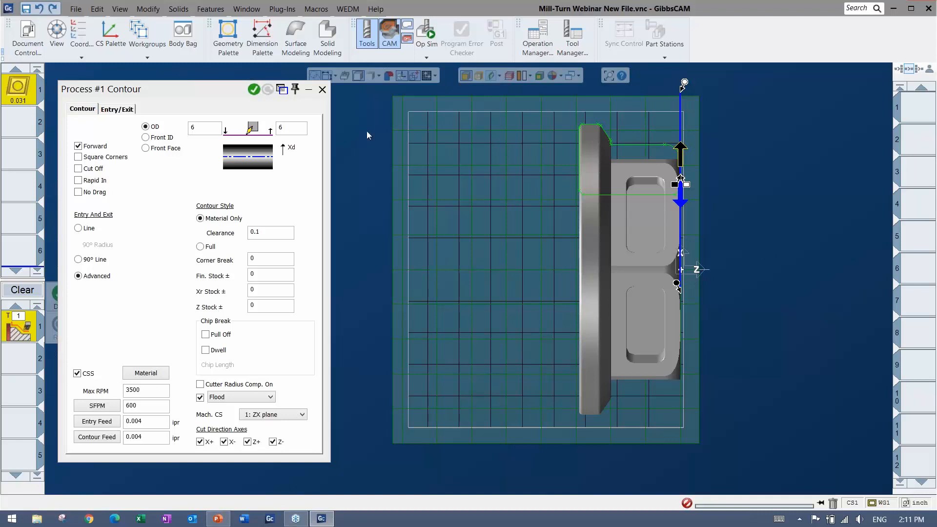
right_click(685, 83)
click(712, 105)
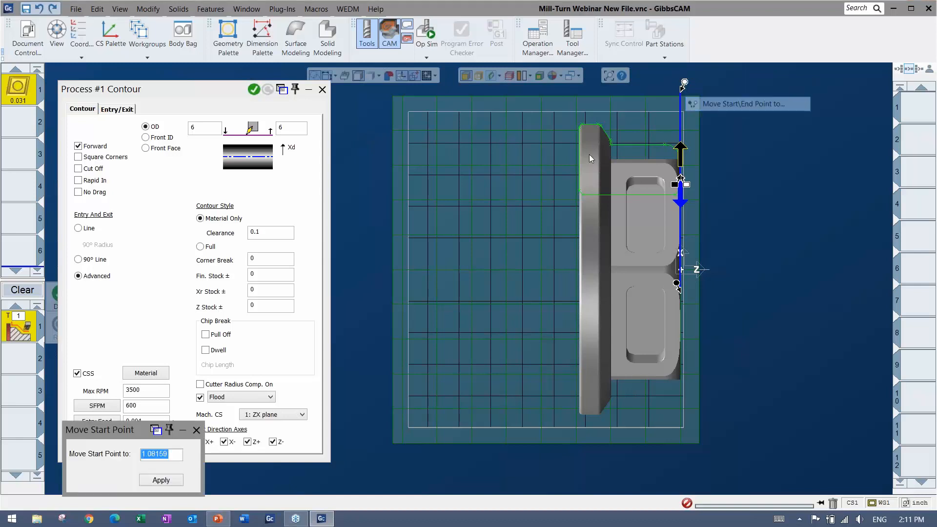
click(197, 431)
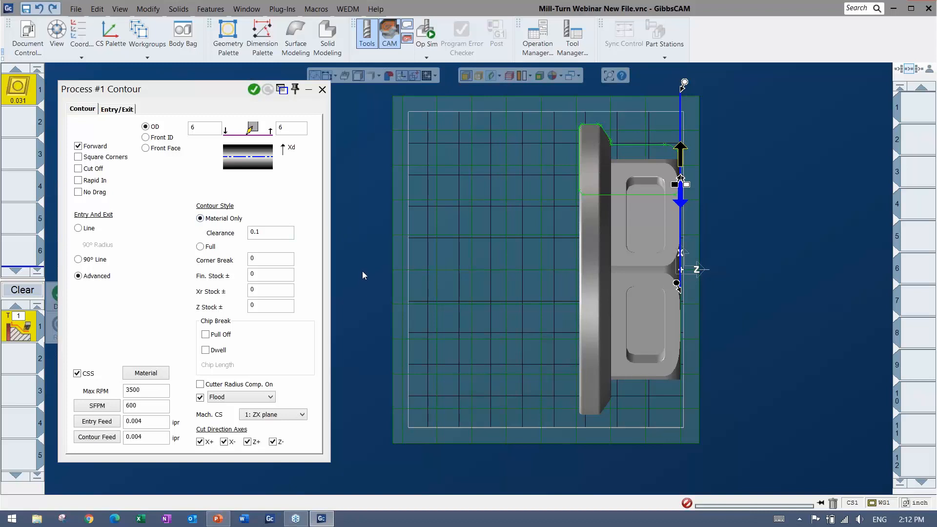
Move the facing cut's start point slightly farther outside the stock and generate the facing operation
drag(682, 84, 683, 68)
drag(204, 97, 247, 118)
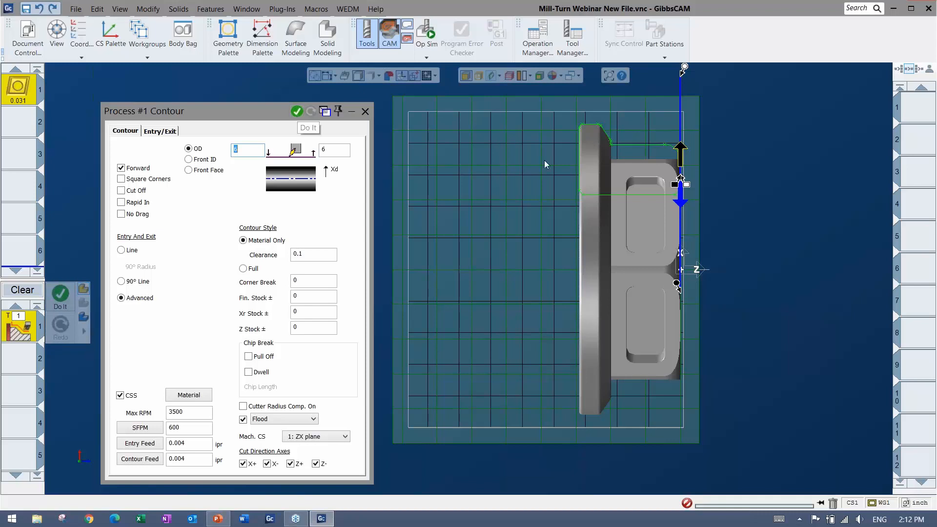
right_click(768, 171)
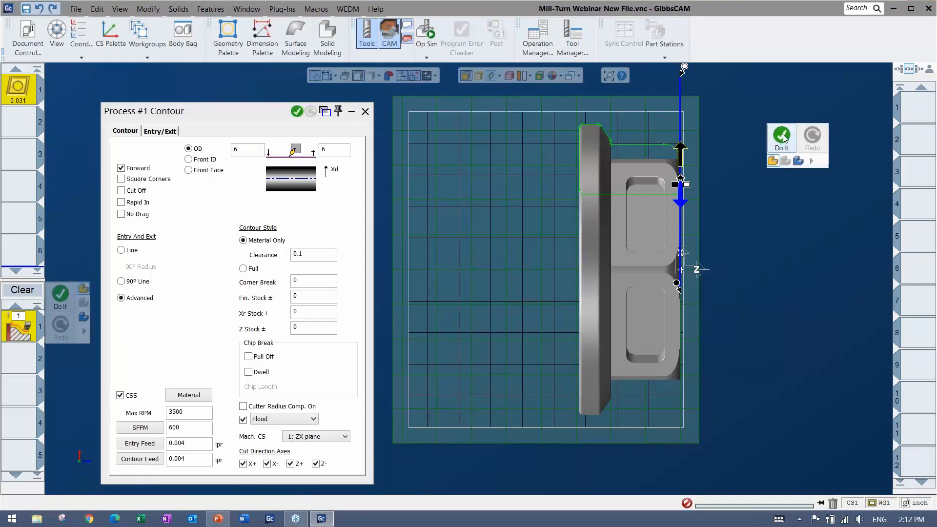
click(783, 138)
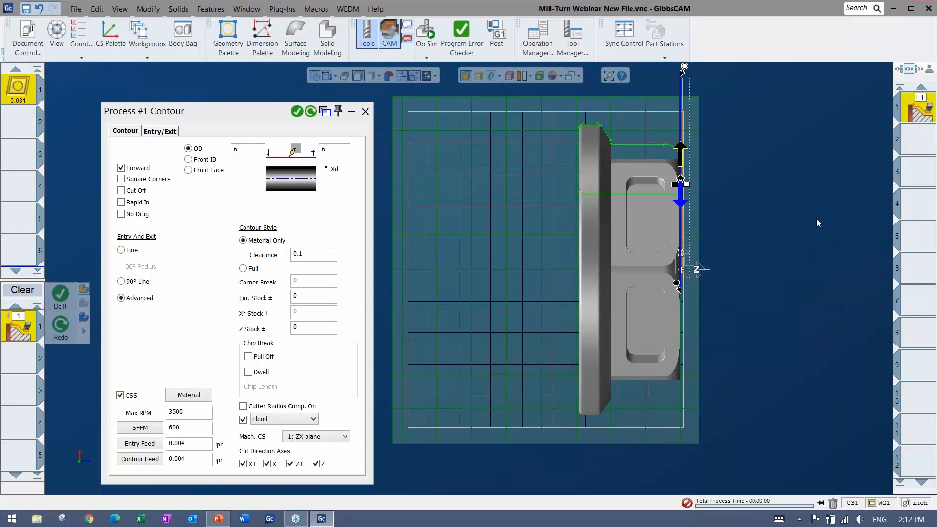
Extend the facing cut's end point farther past the centreline and redo the operation
scroll(701, 110, down, 2)
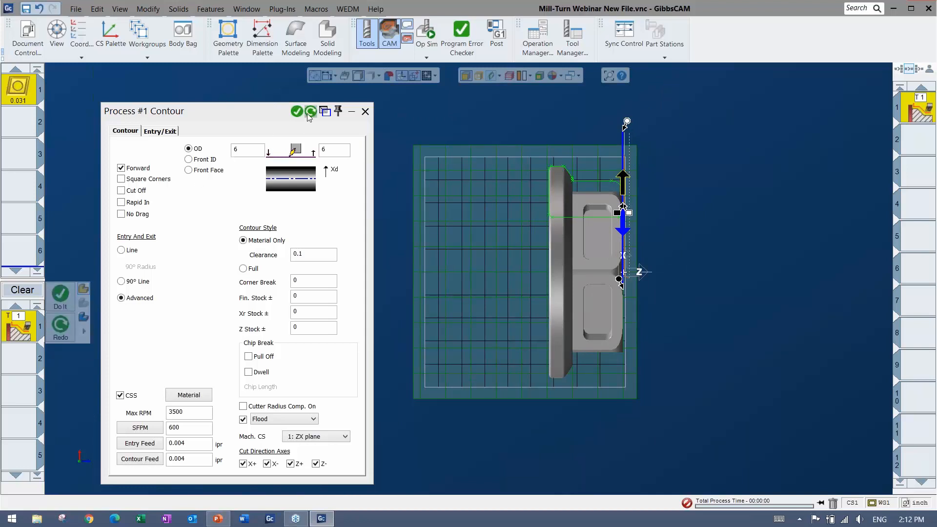
right_click(671, 170)
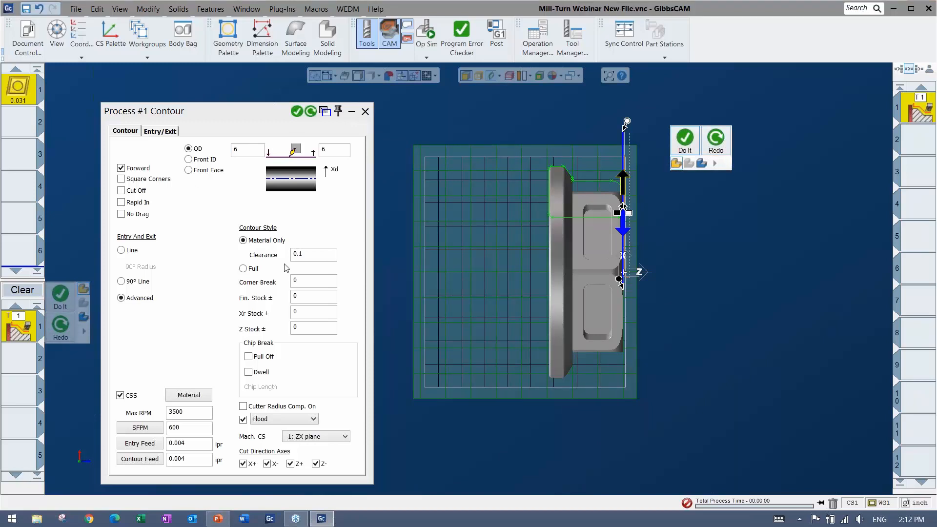
click(243, 113)
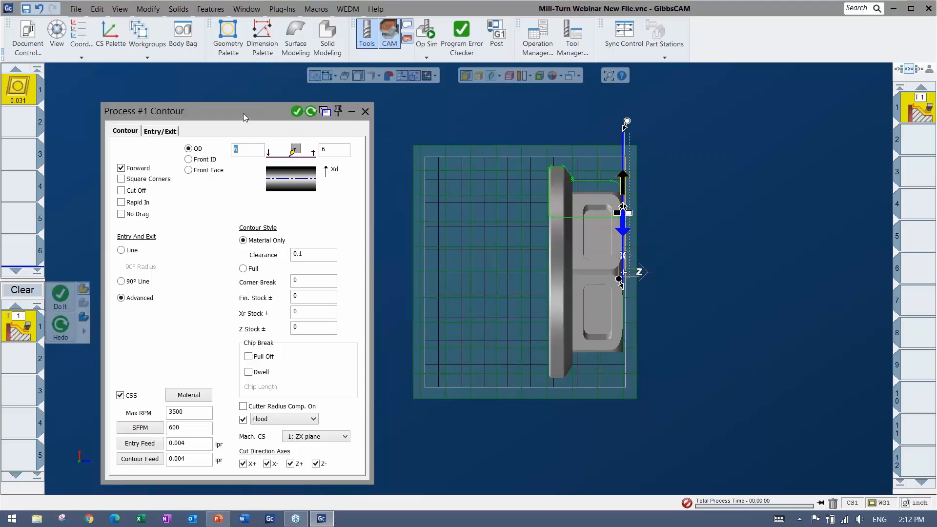
drag(621, 279, 618, 229)
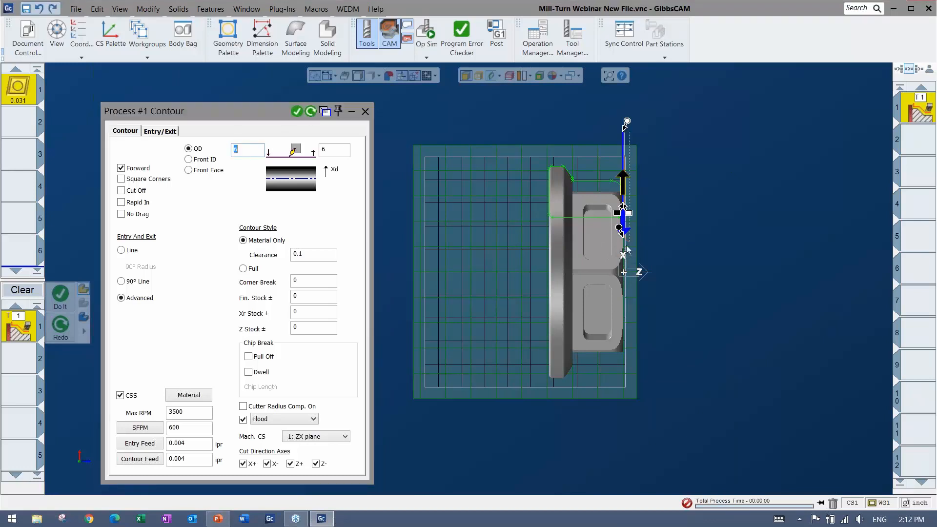
drag(619, 229, 619, 292)
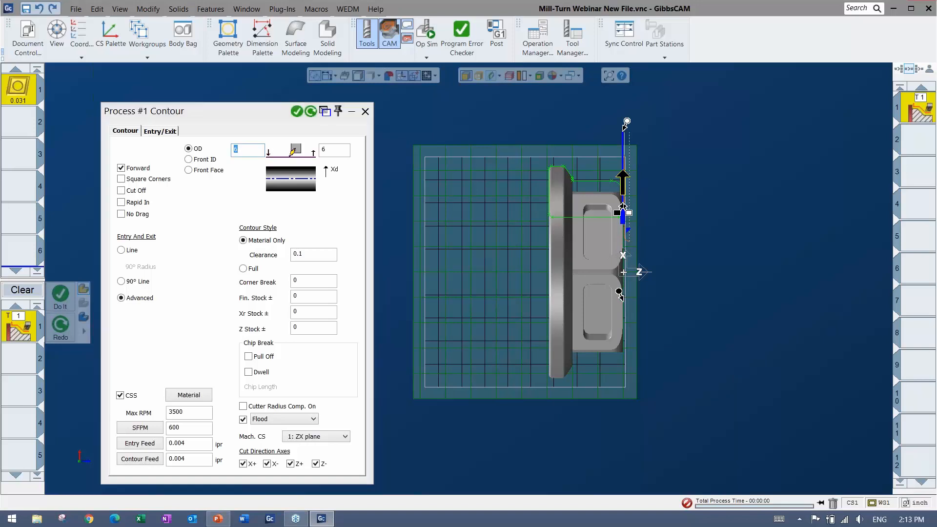
click(312, 113)
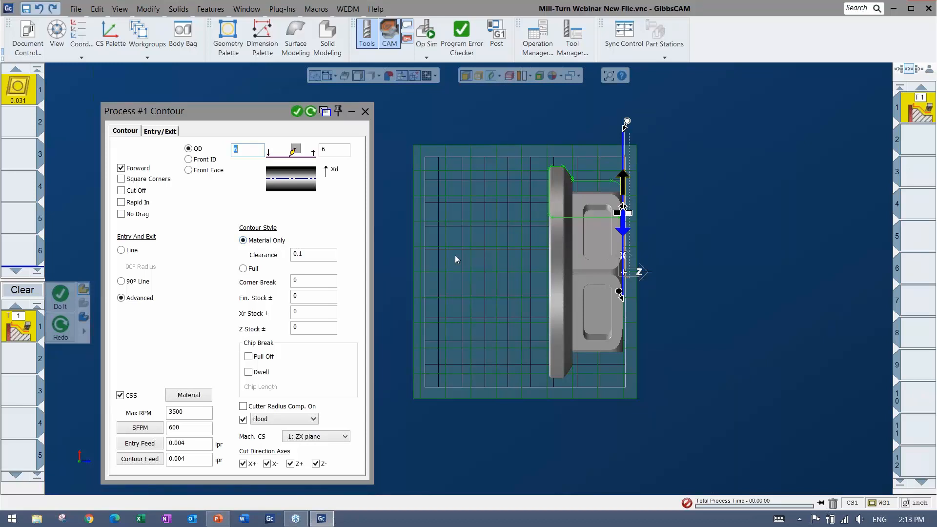
Deselect the cut shape, close the Contour process settings and clear the facing process from the process list
click(738, 213)
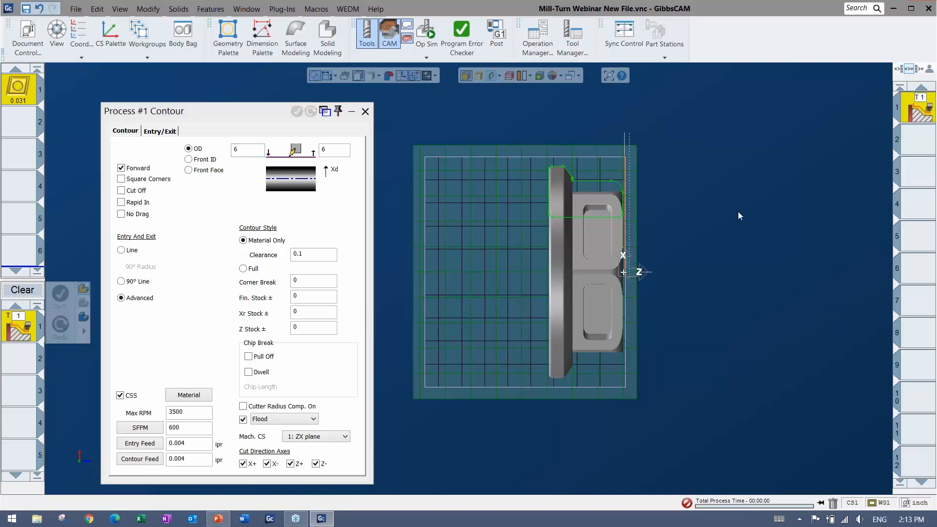
click(365, 111)
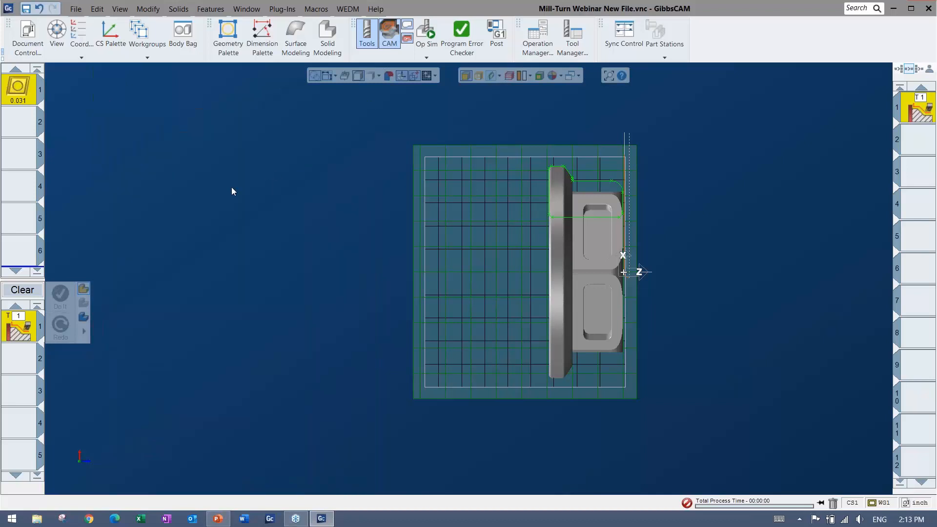
click(12, 145)
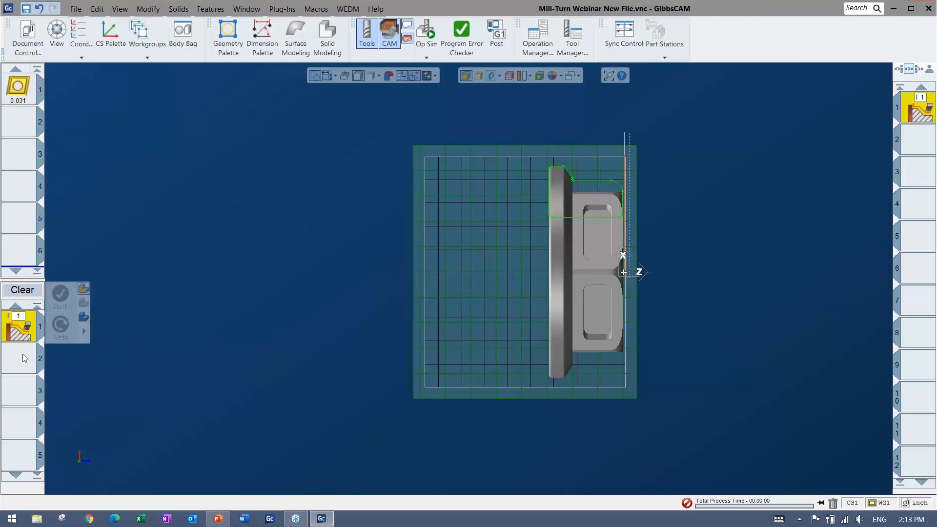
click(22, 290)
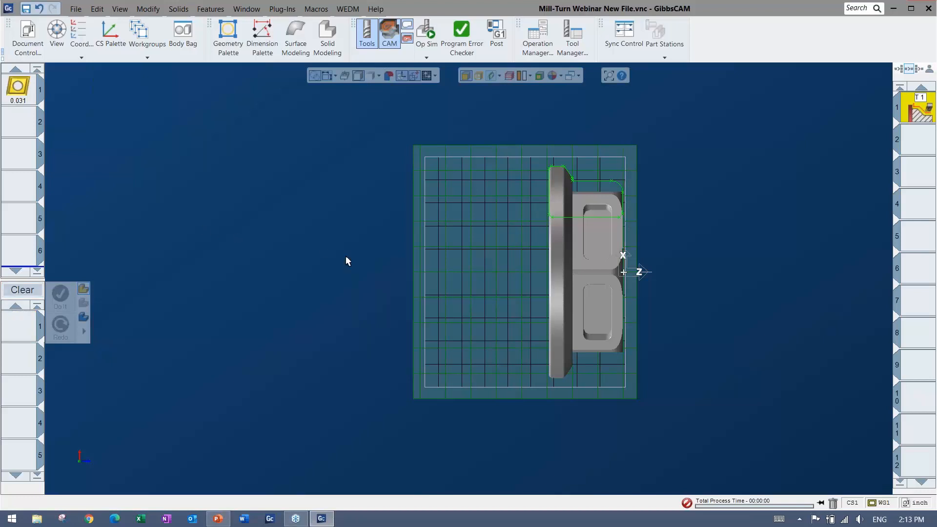
Simulate the facing operation in Op Sim, switch the chuck to transparent and back to solid, and close the simulation
scroll(346, 257, up, 4)
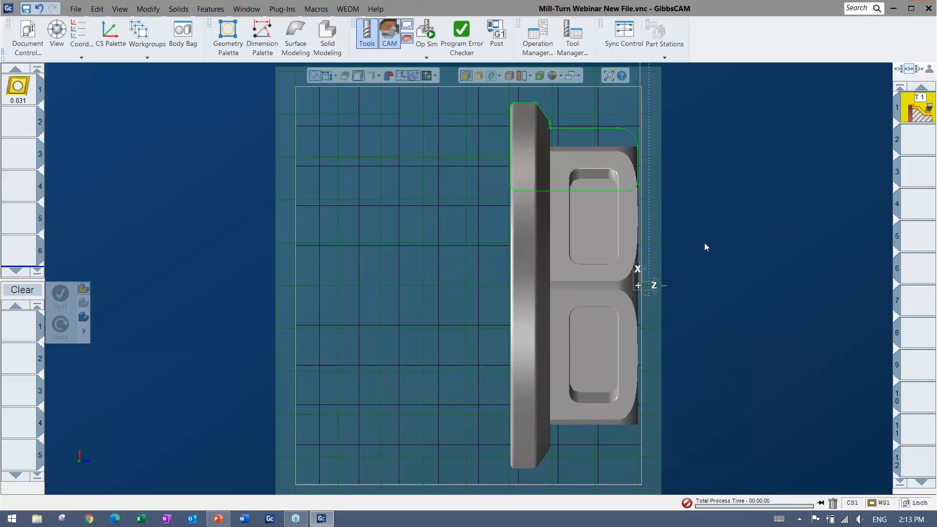
click(427, 32)
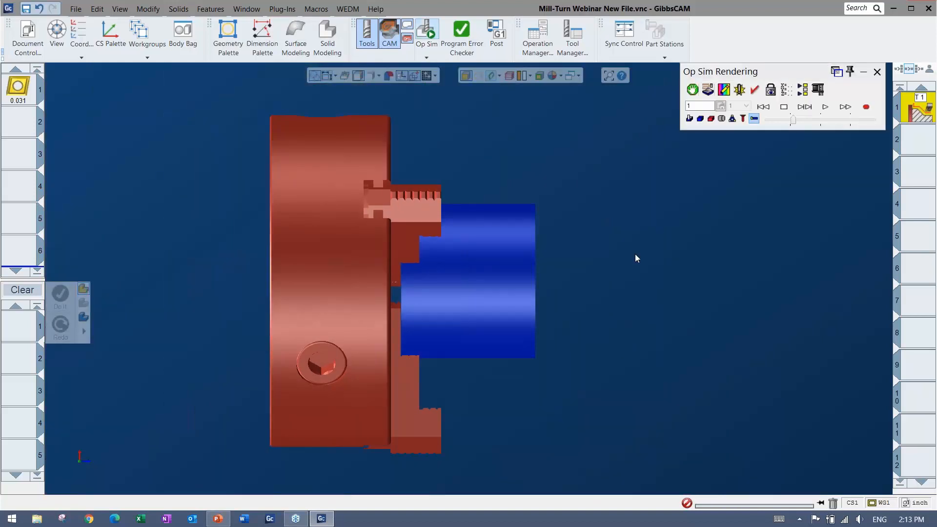
middle_drag(669, 327, 315, 430)
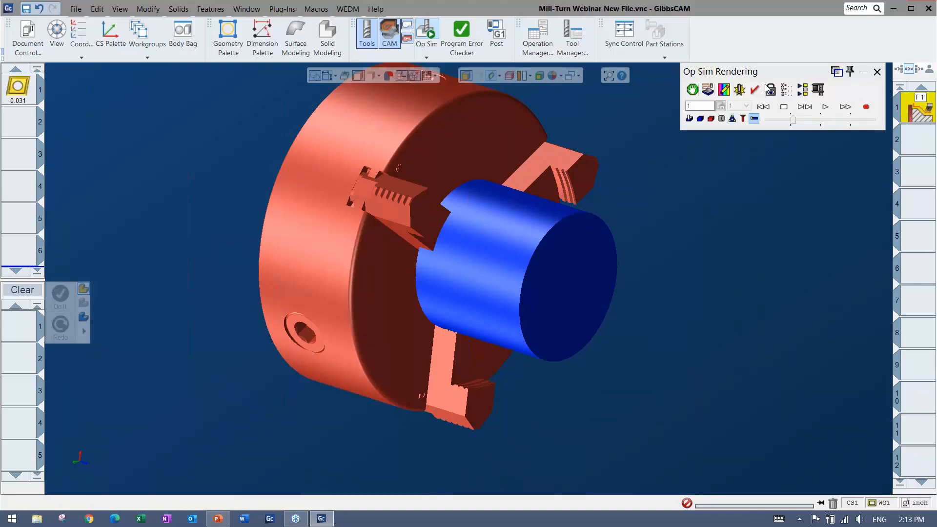
click(825, 107)
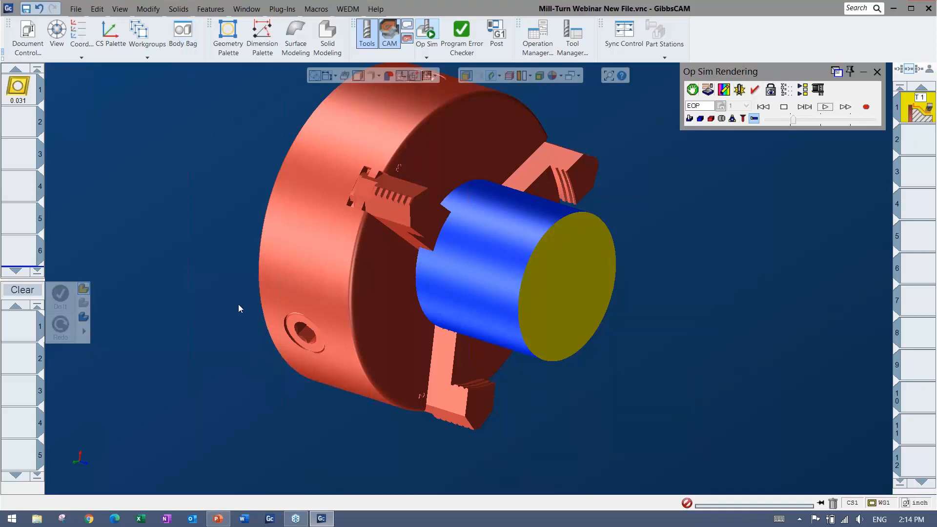
click(711, 119)
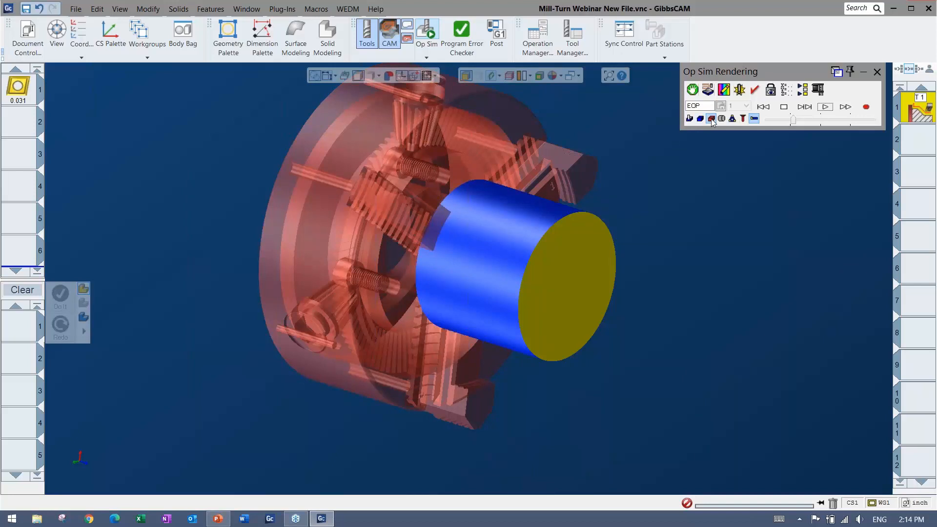
click(711, 119)
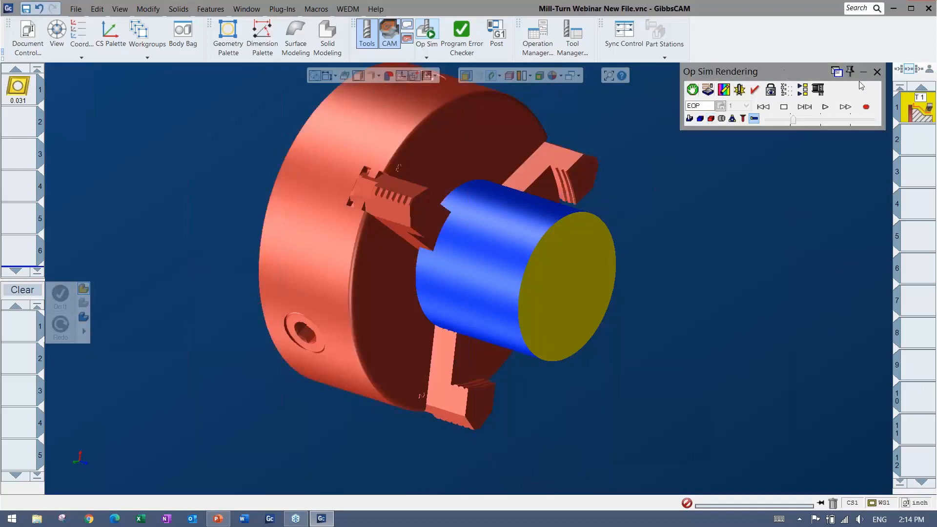
click(877, 72)
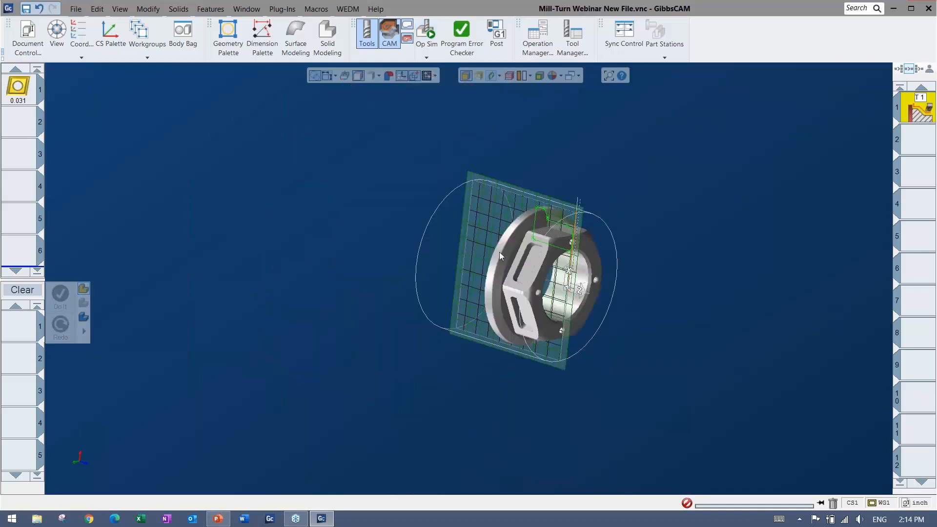
Return to the home view and load the next saved process list from the Mill-Turn Webinar folder
middle_drag(246, 286, 281, 285)
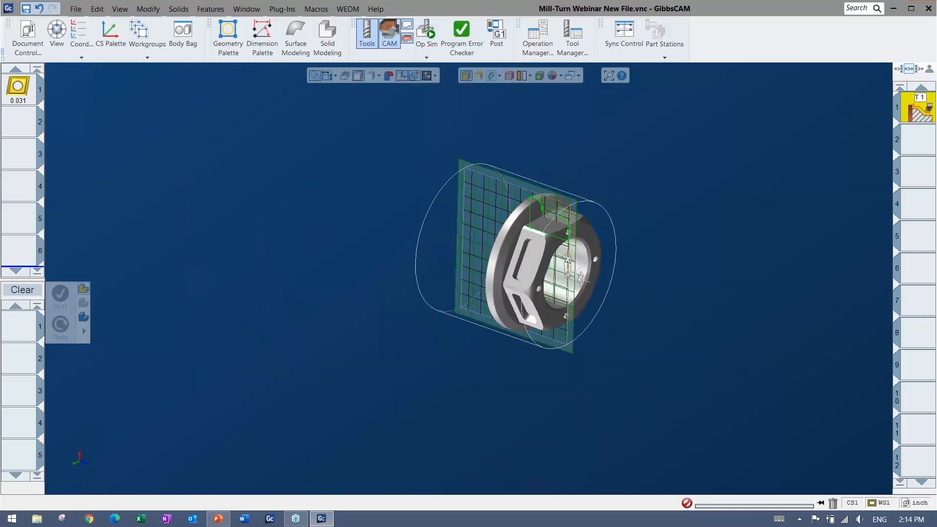
key(ctrl+h)
key(ctrl+u)
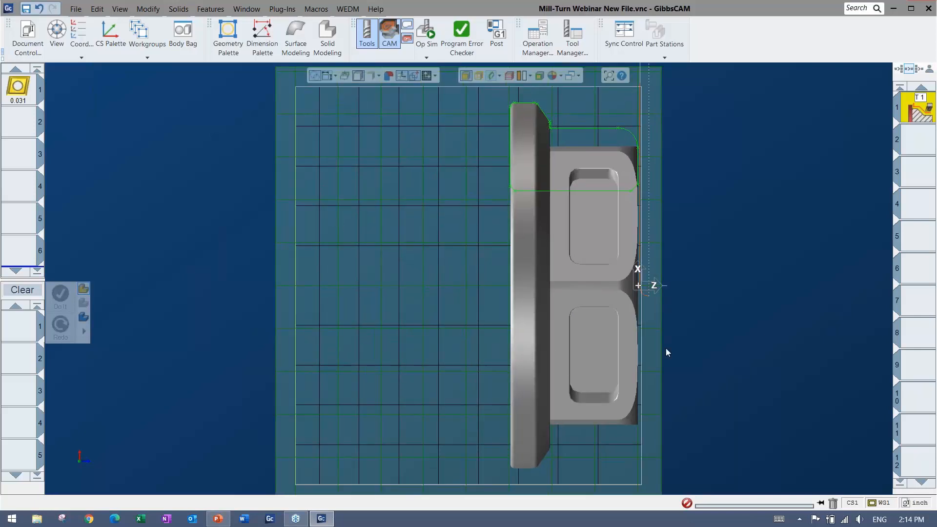
scroll(654, 286, down, 2)
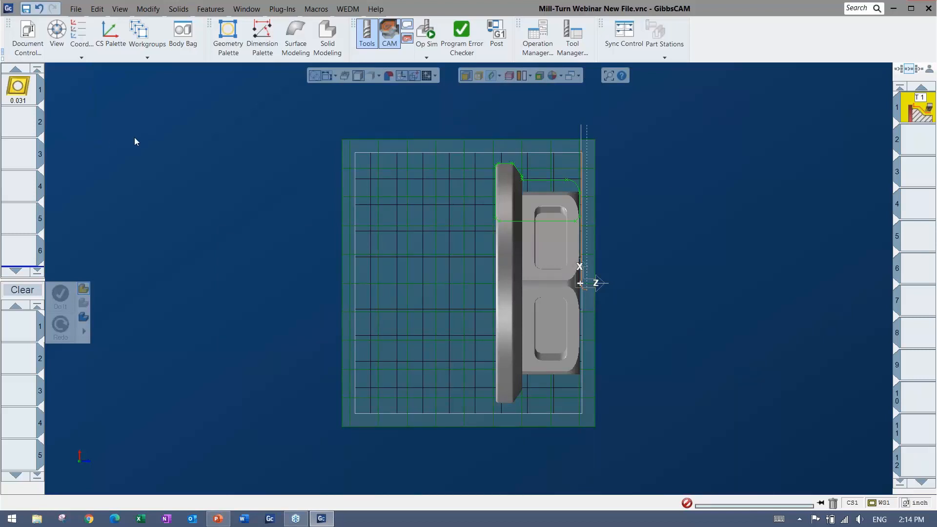
right_click(19, 323)
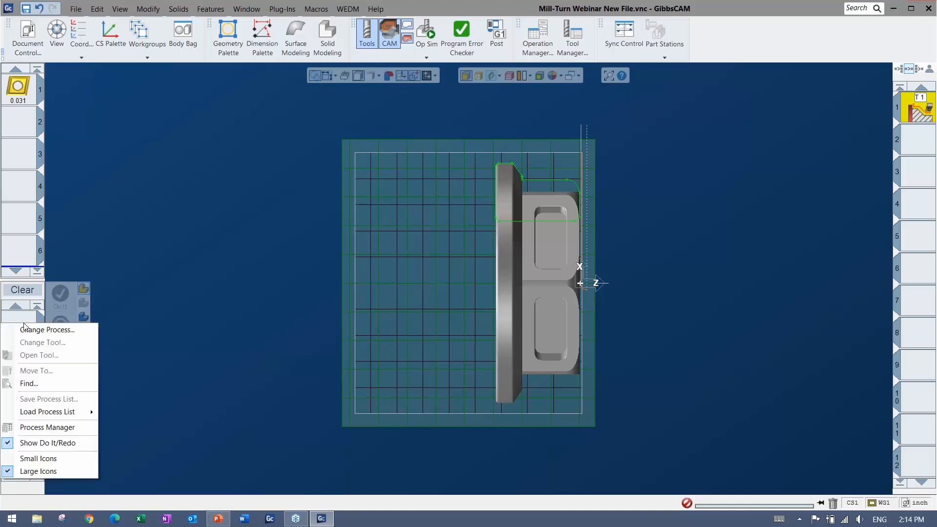
mouse_move(49, 414)
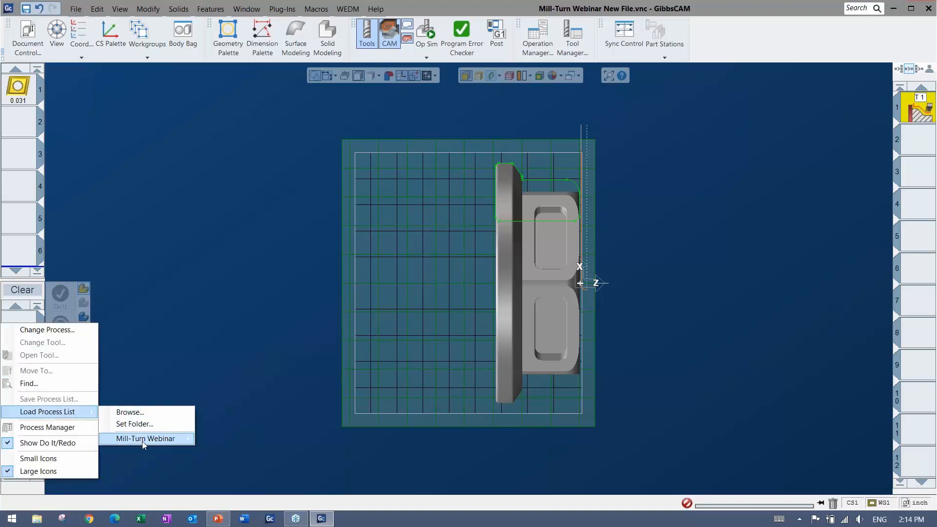
mouse_move(147, 438)
click(263, 423)
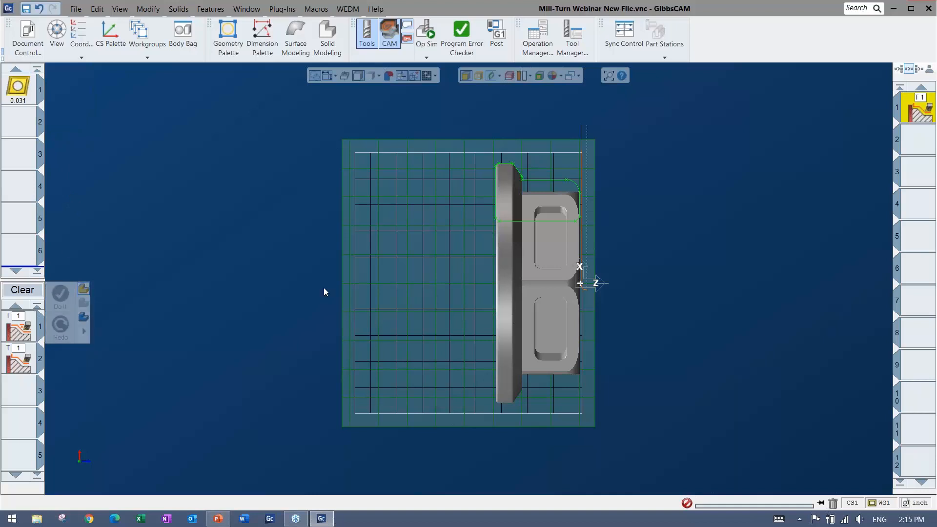
scroll(490, 267, up, 2)
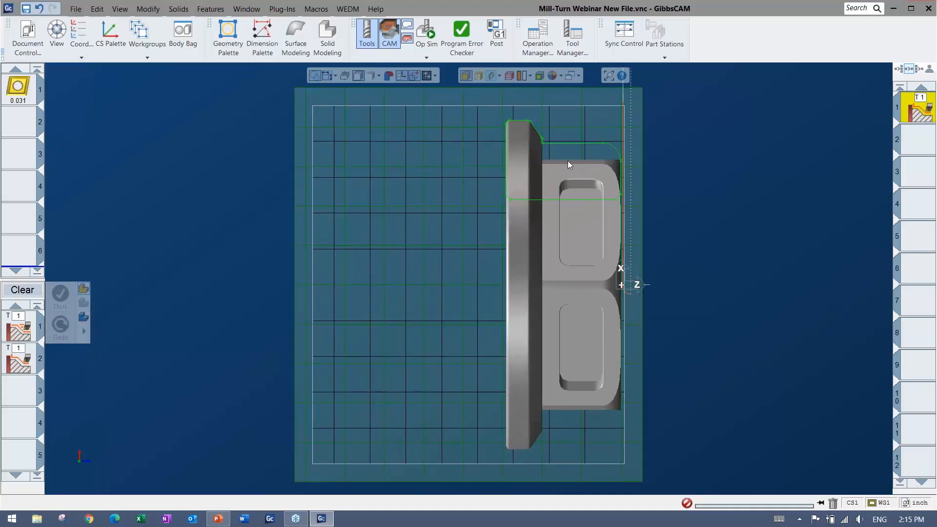
Define the outside cut from the profile's front face to beyond the flange's rear edge and create the OD roughing and finishing operations
click(620, 170)
click(621, 141)
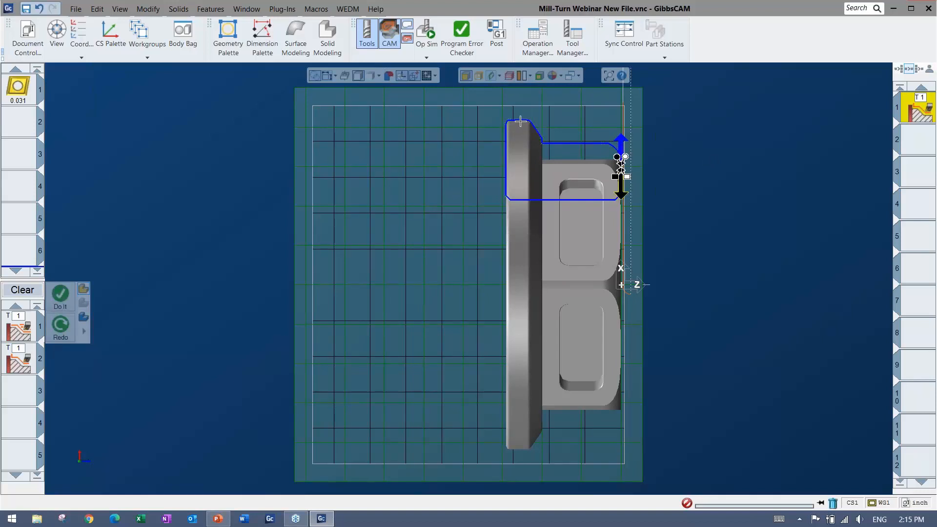
drag(520, 121, 468, 112)
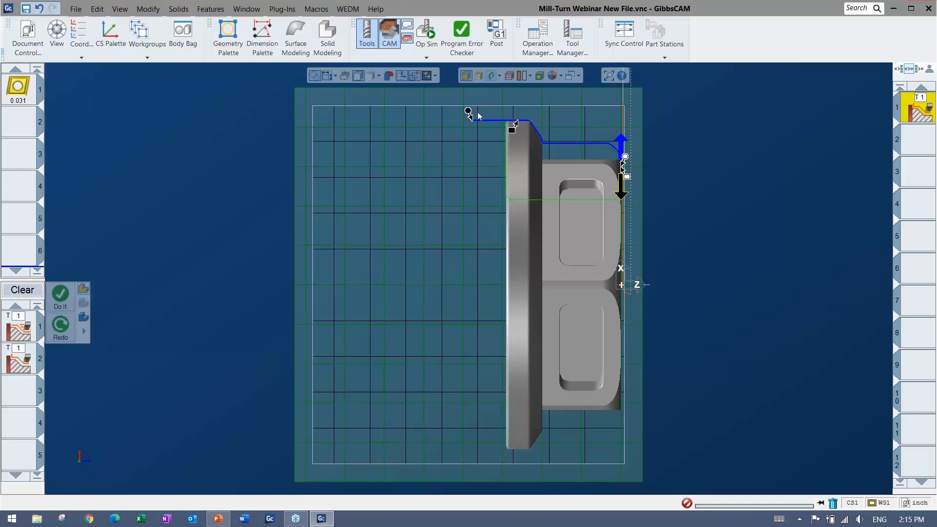
click(60, 294)
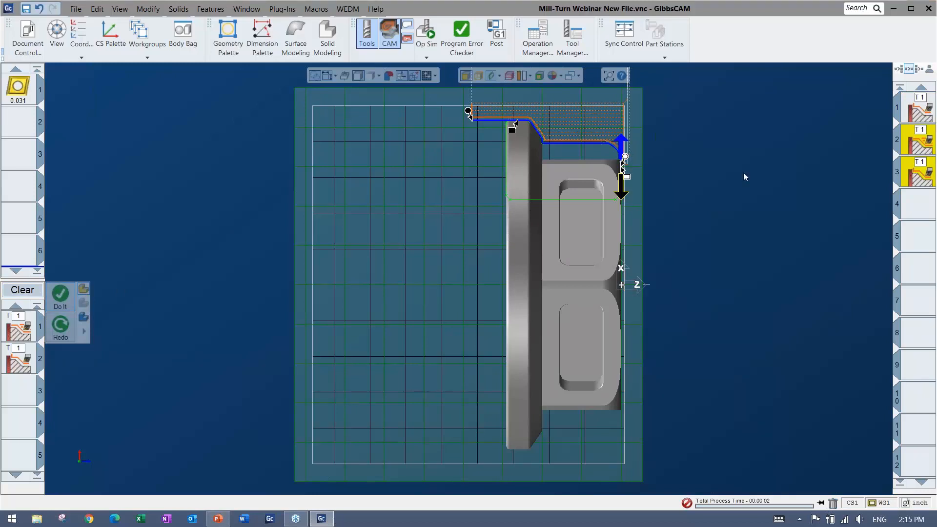
Simulate the outside turning operations in Op Sim at a higher playback speed, rewind, and close the simulation
click(431, 37)
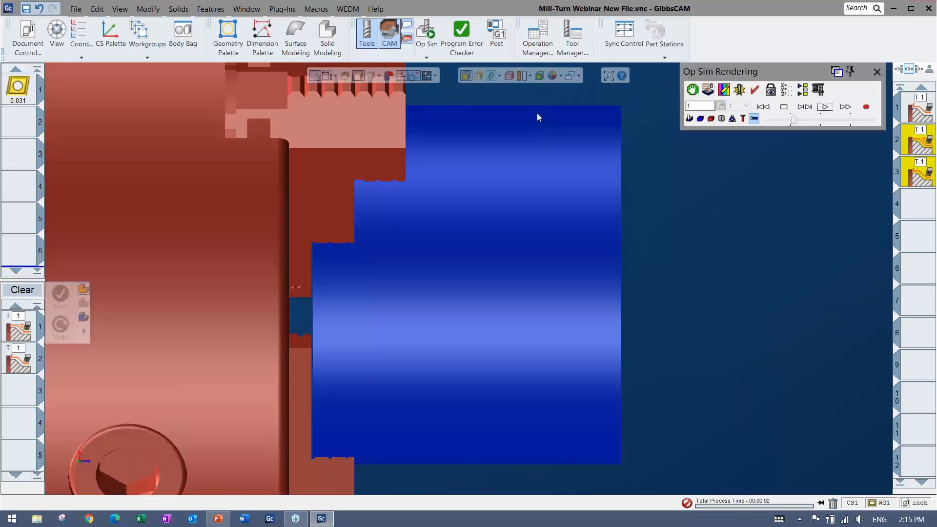
click(824, 106)
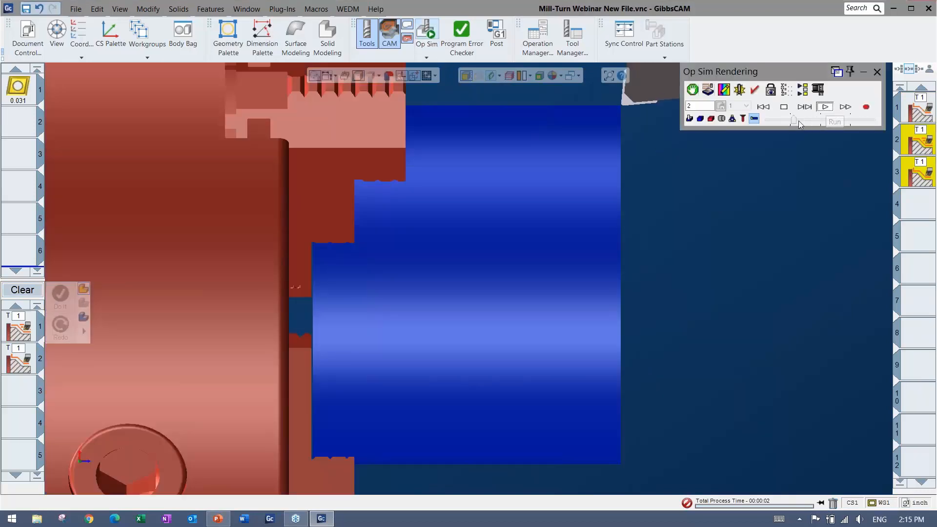
drag(792, 122, 818, 125)
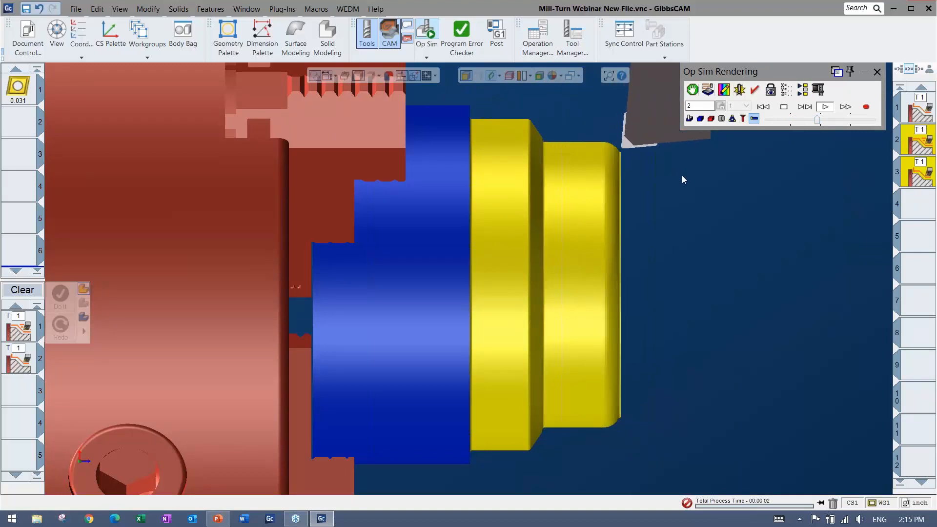
click(766, 109)
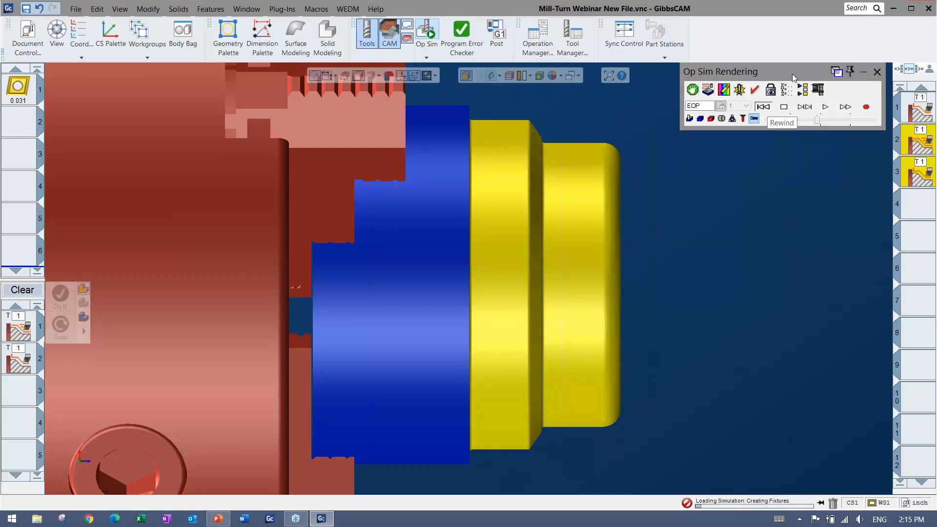
click(876, 74)
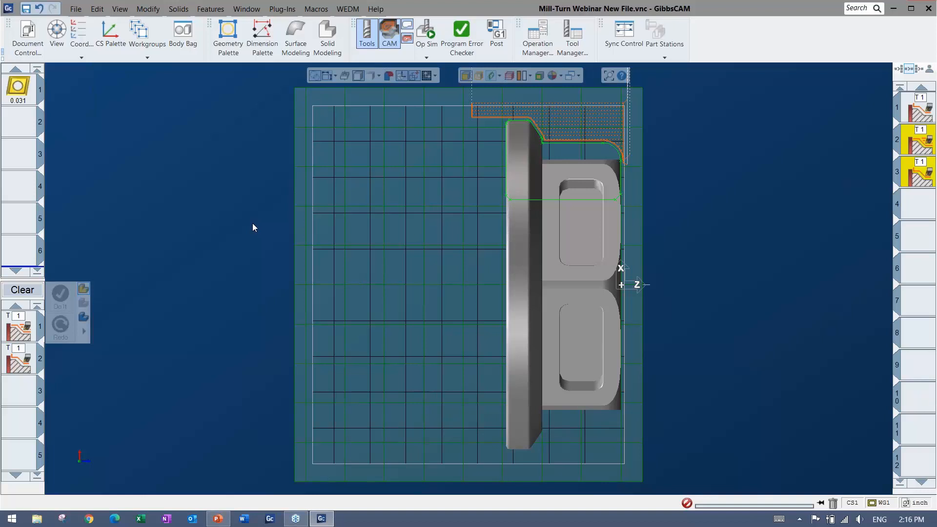
Clear the turning processes and load the 3 - uDrill process list from the Mill-Turn Webinar folder
scroll(251, 232, down, 1)
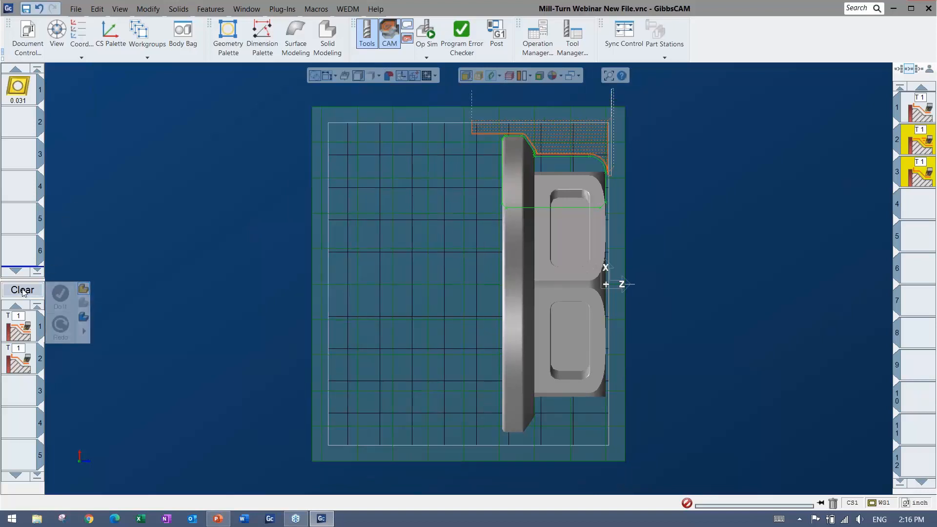
right_click(24, 322)
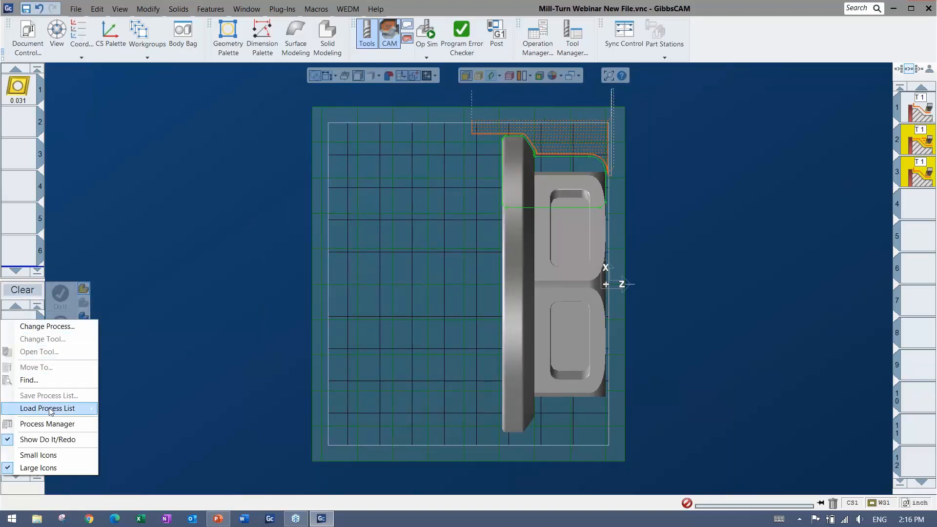
mouse_move(53, 409)
mouse_move(150, 439)
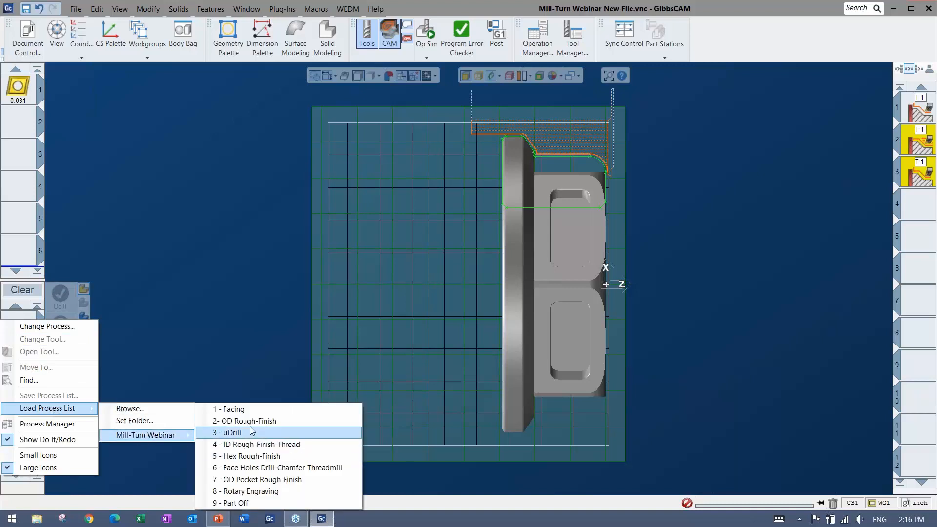
click(247, 434)
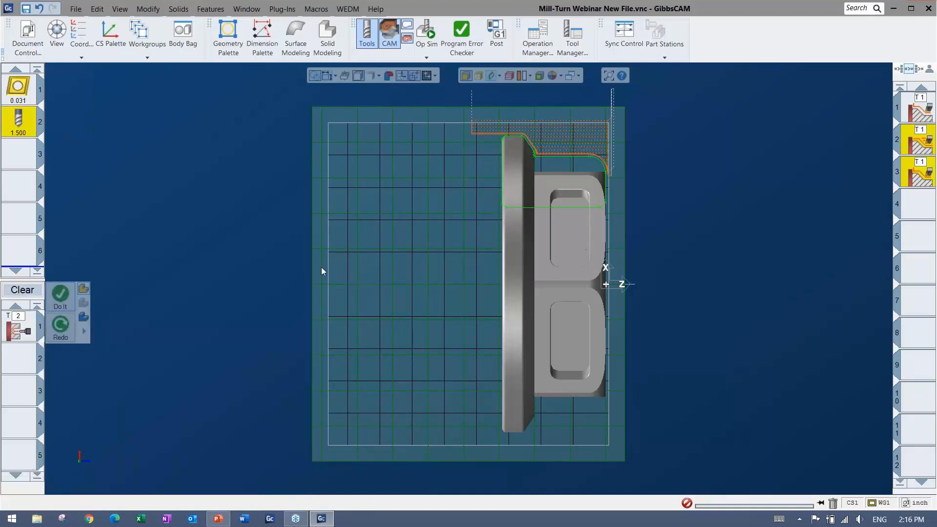
Review the drill's Holes process settings and the mill and turning process types available for it
double_click(16, 331)
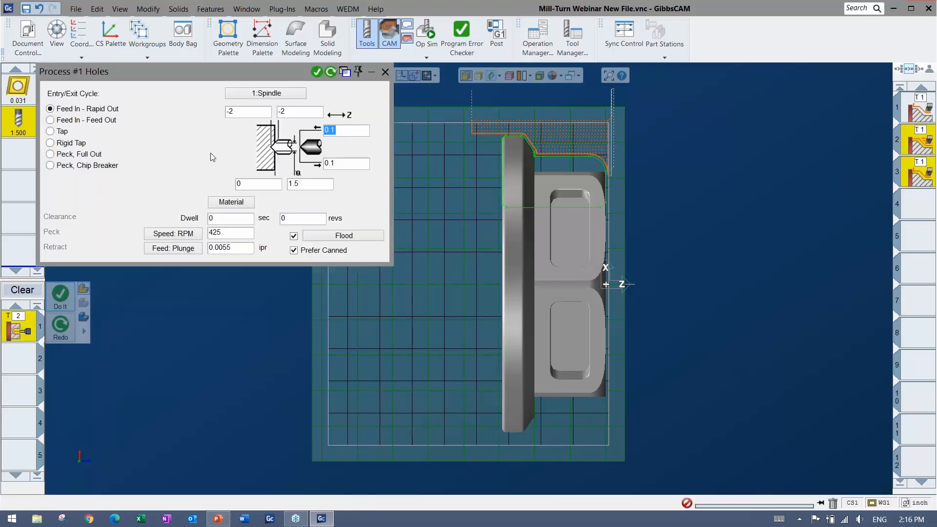
click(385, 72)
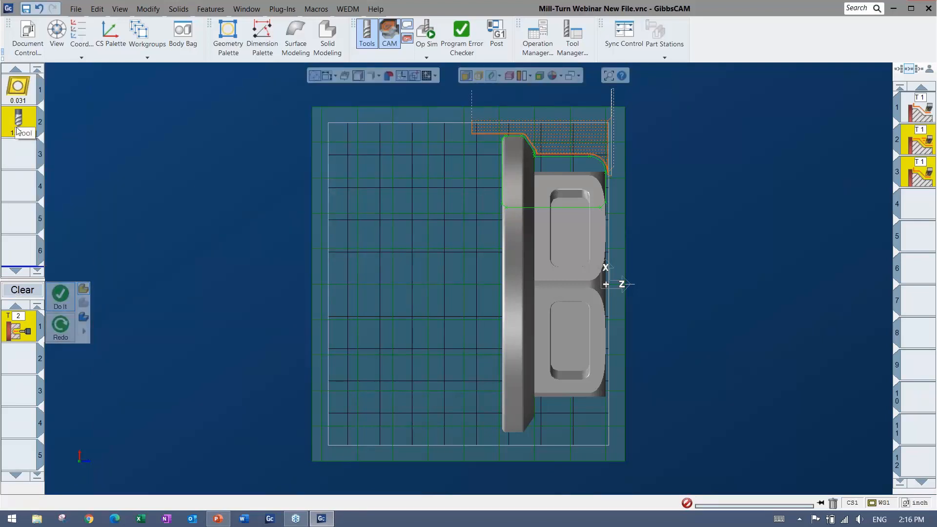
right_click(18, 328)
click(34, 334)
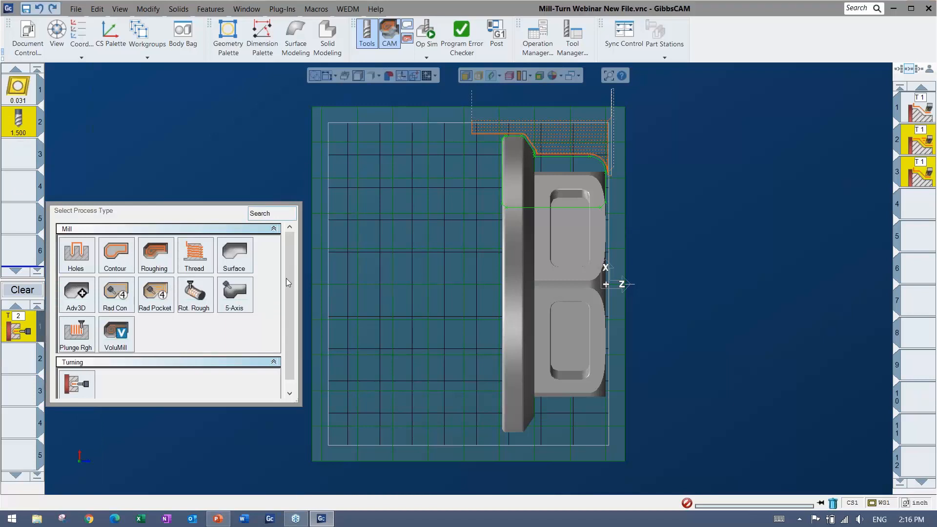
scroll(284, 293, down, 1)
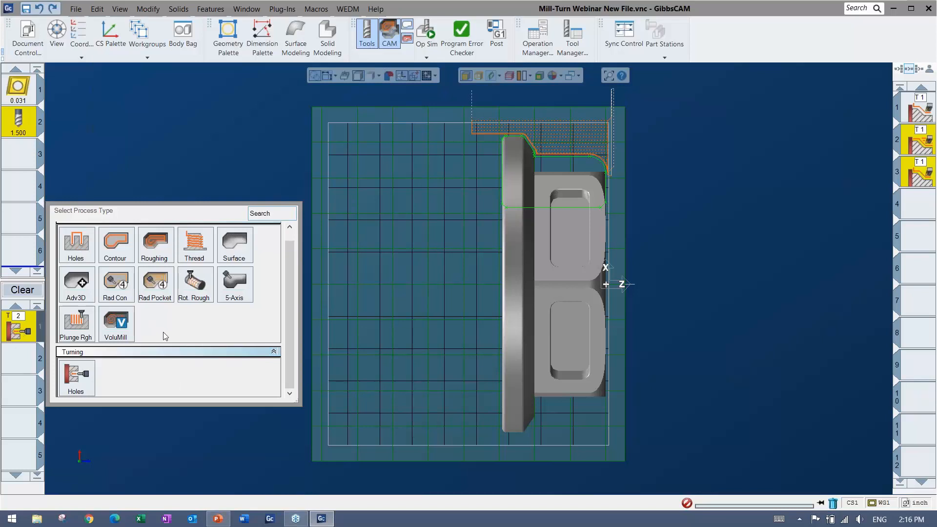
click(14, 357)
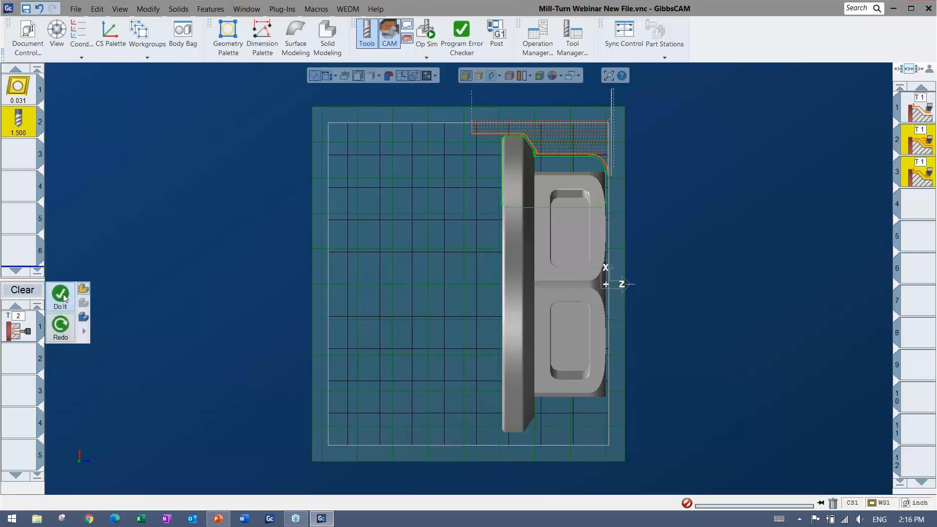
Create the centre drilling operation from the loaded process and clear the process list
click(63, 297)
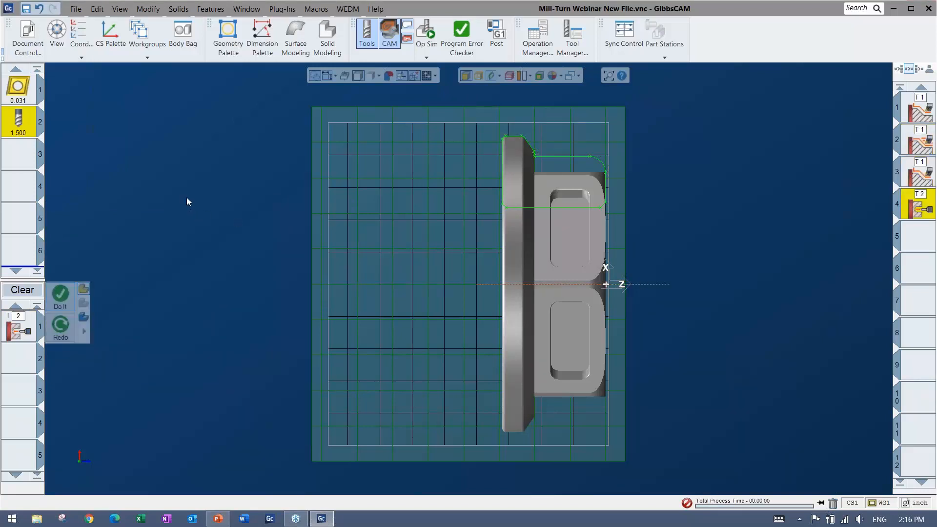
click(23, 149)
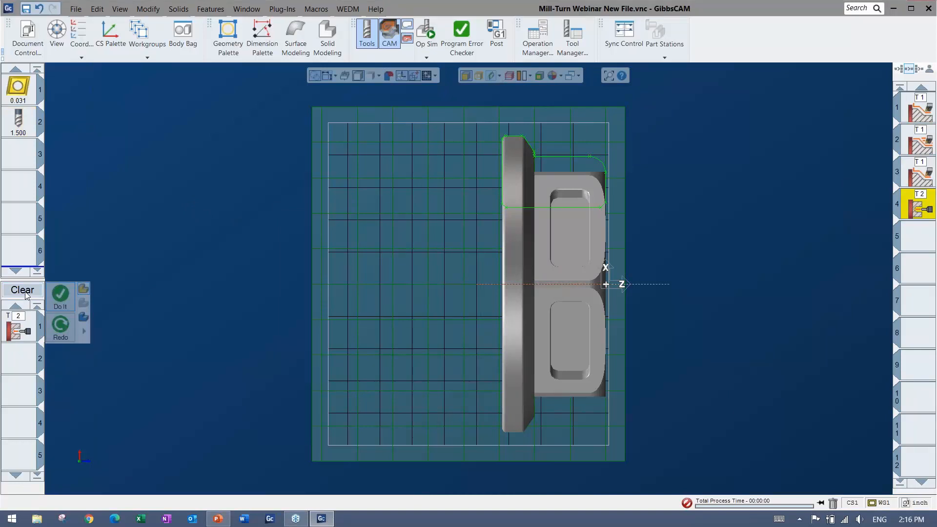
click(24, 291)
Load the 4 - ID Rough-Finish-Thread process list from the Mill-Turn Webinar folder and deselect its tools
right_click(22, 322)
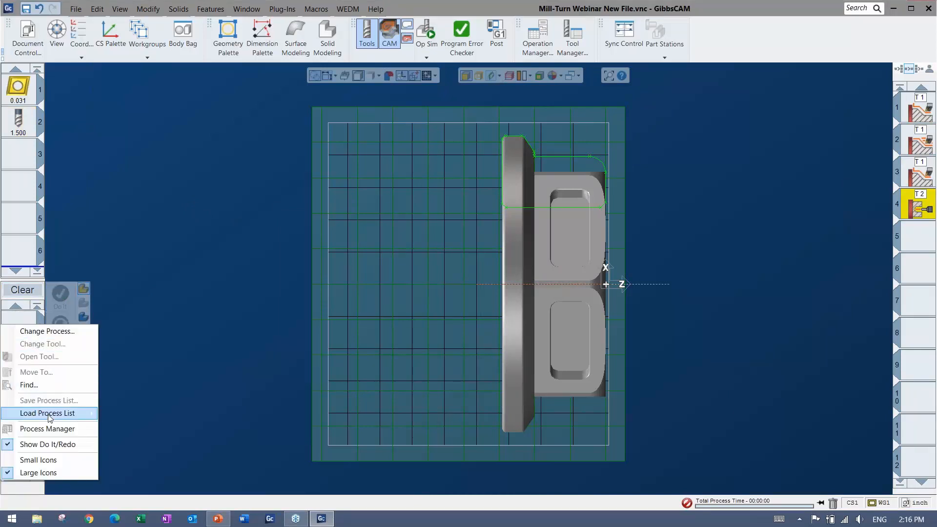
mouse_move(49, 415)
mouse_move(148, 441)
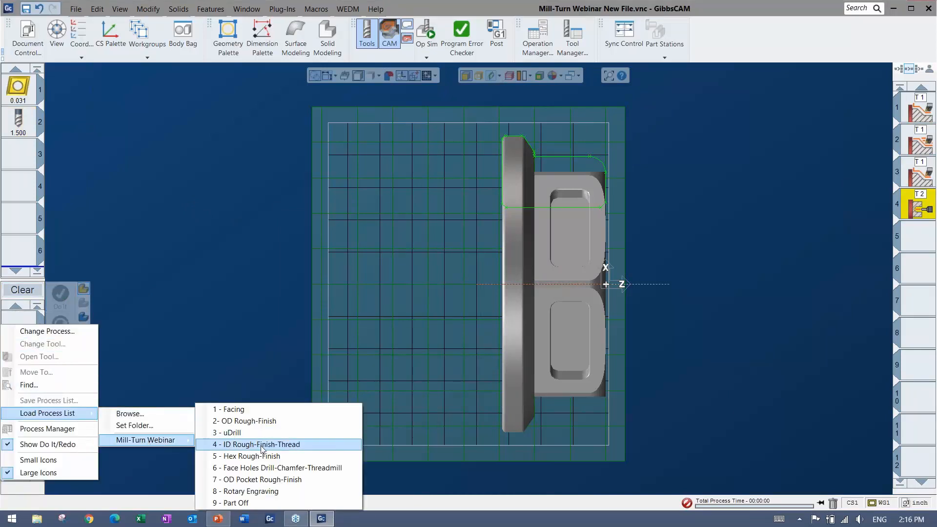
click(273, 446)
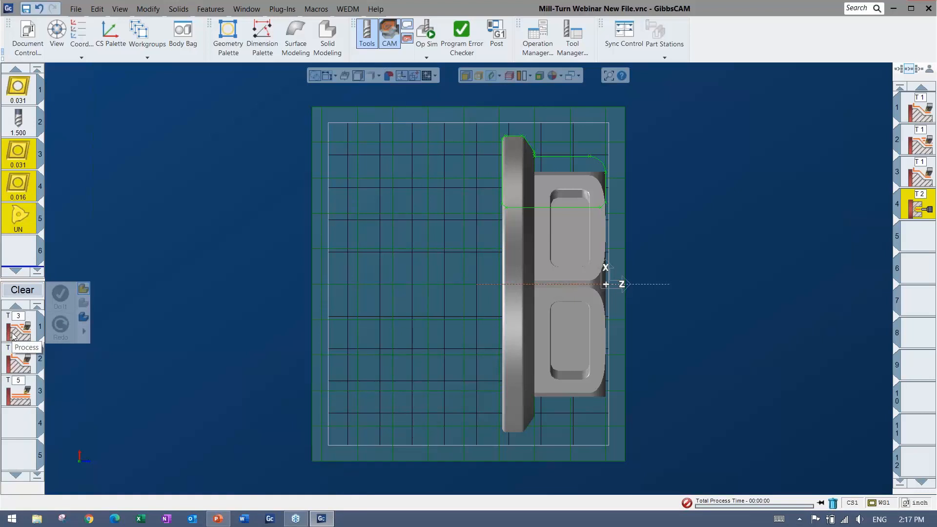
click(14, 259)
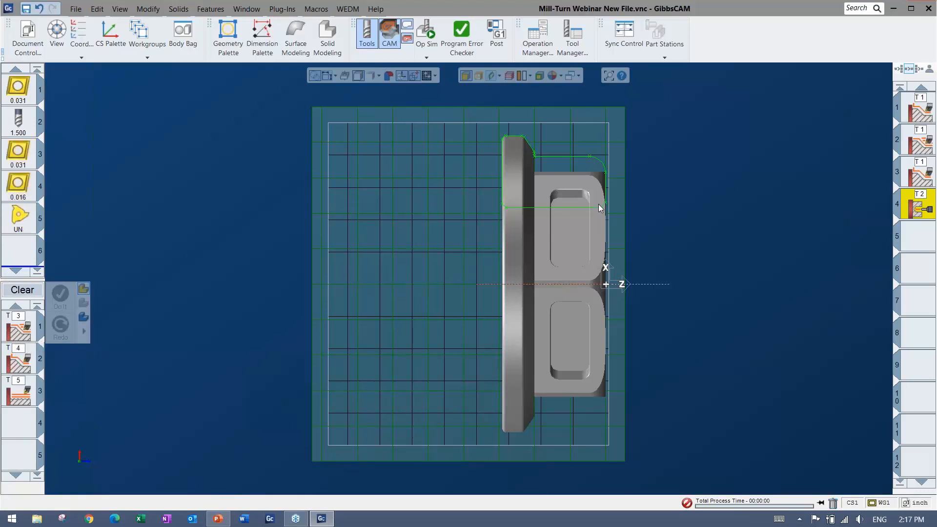
Define the inside cut from the profile's front bore chamfer to beyond the part's back face and create the roughing, finishing and threading operations
scroll(570, 207, up, 1)
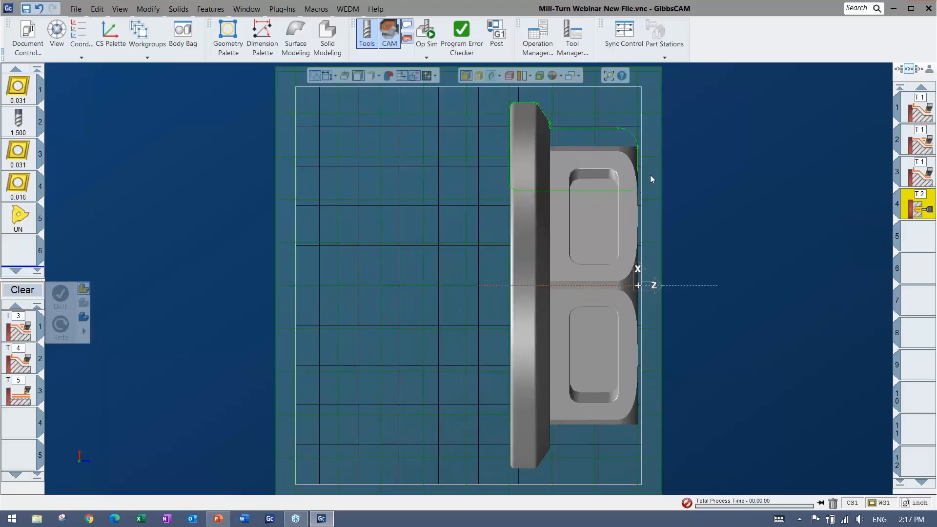
click(637, 179)
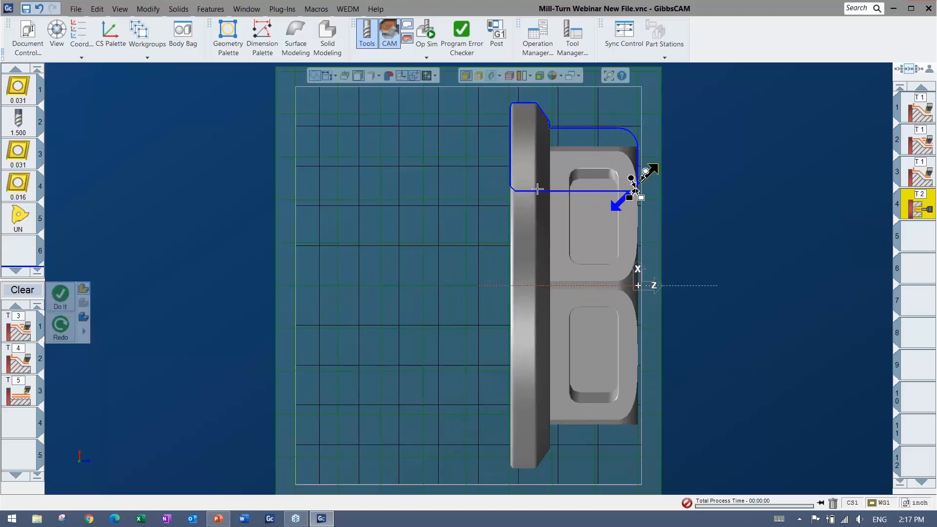
drag(634, 188, 466, 188)
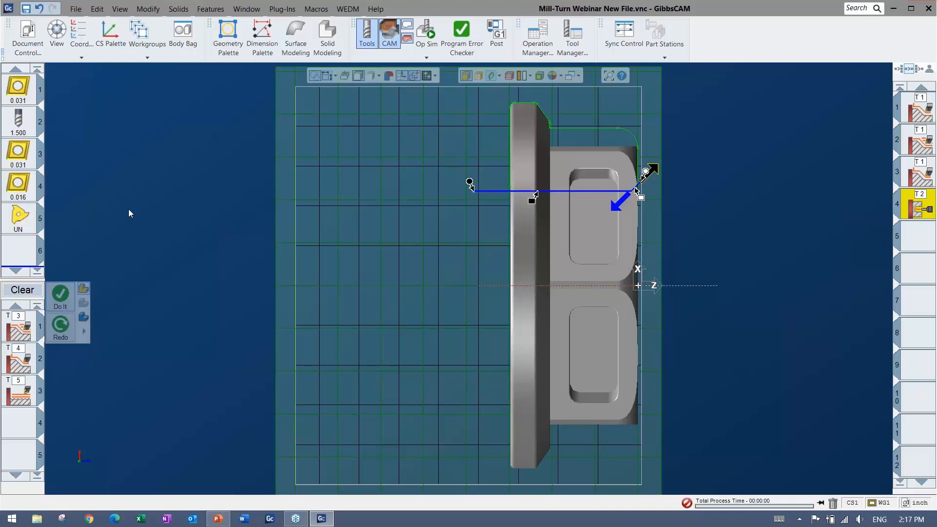
click(60, 298)
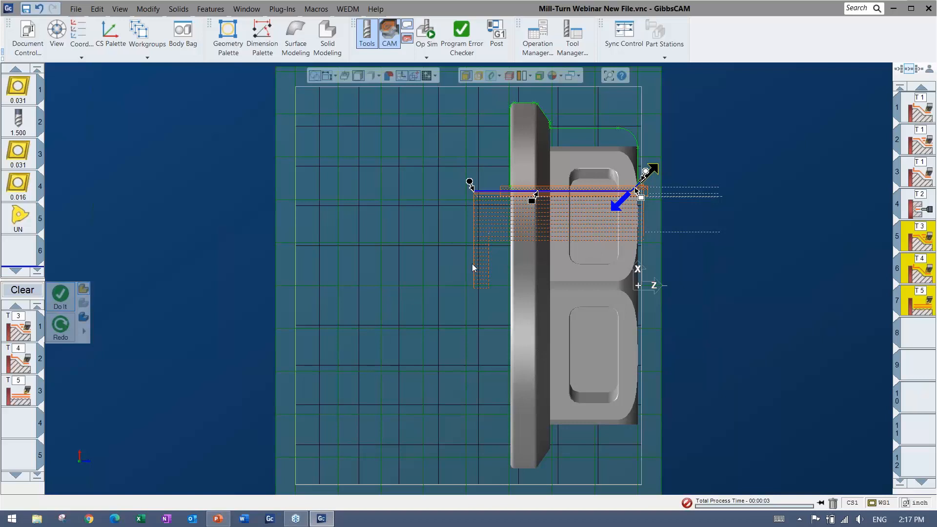
Shorten the inside cut's end point closer to the part's back face, redo the operations, and deselect them
drag(469, 183, 491, 184)
click(61, 327)
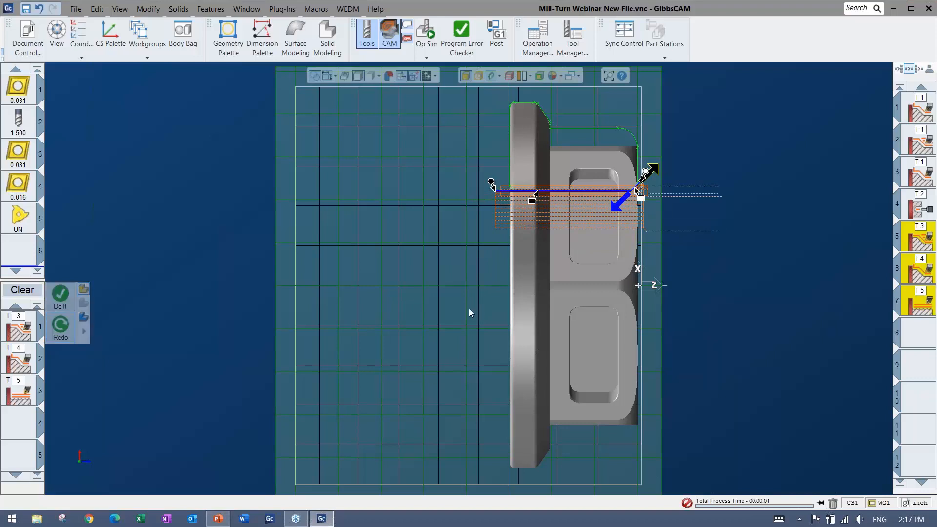
right_click(184, 275)
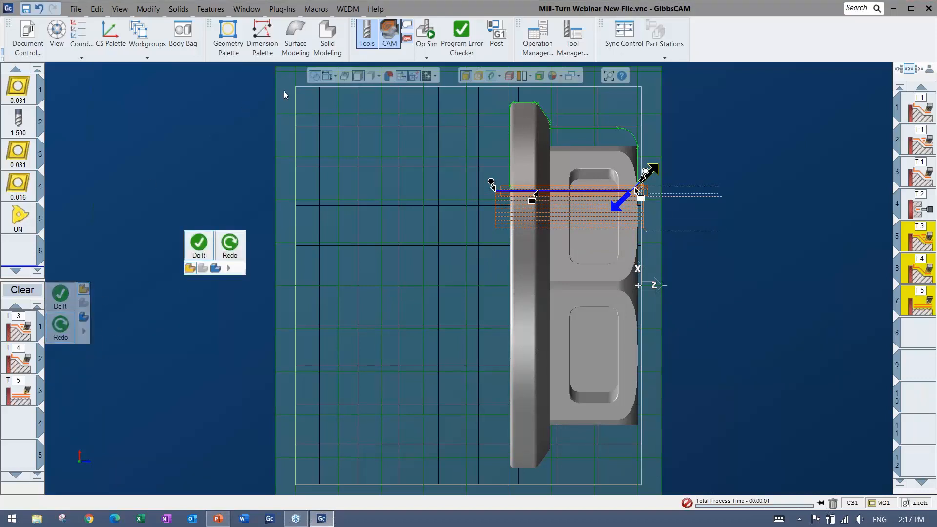
click(924, 335)
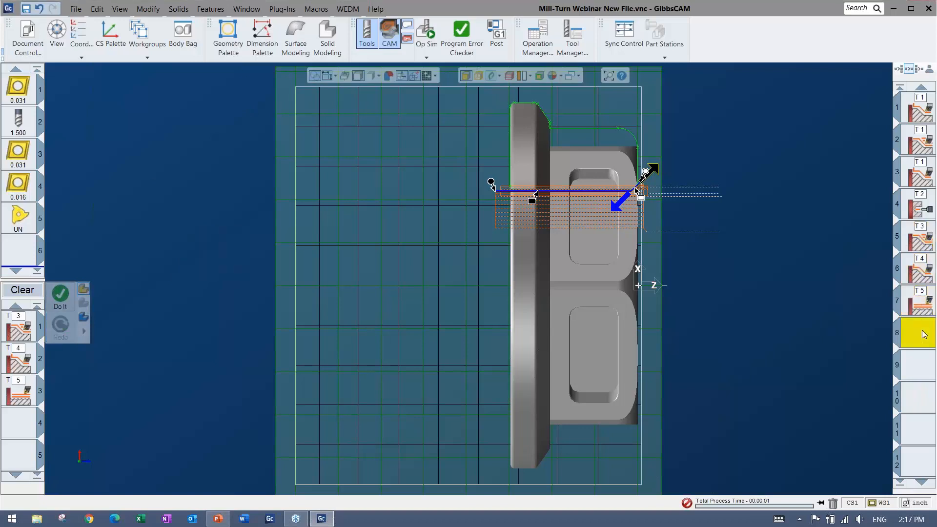
Open Op Sim, switch the stock to a section view, and orient the chuck at an angle to expose the bore
click(426, 31)
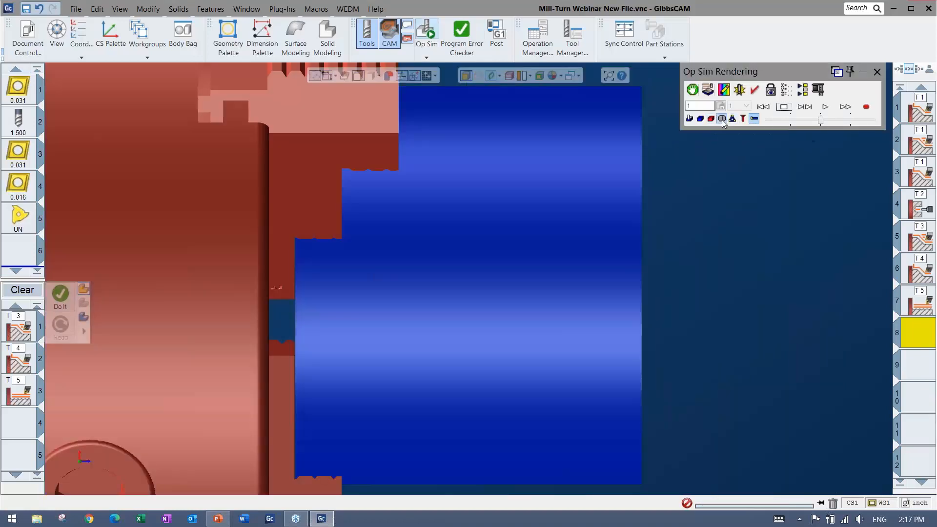
click(721, 119)
click(722, 120)
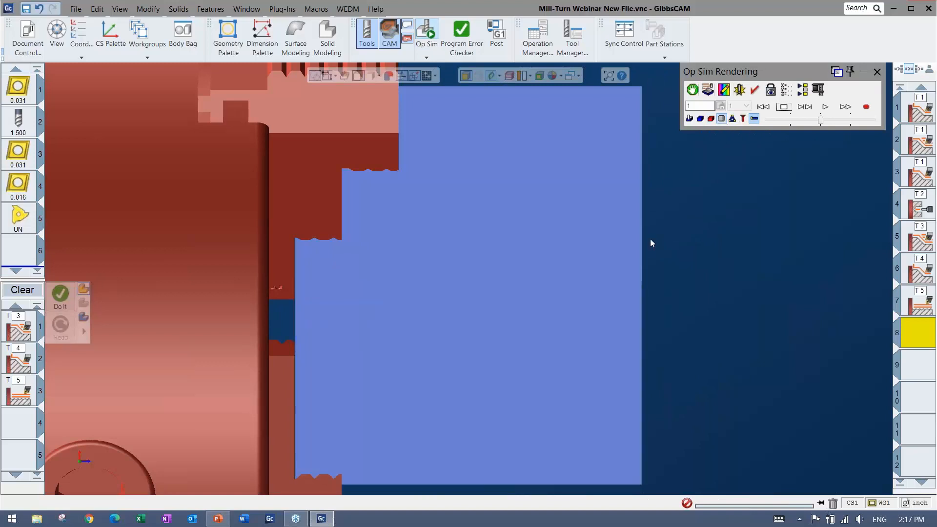
click(674, 244)
scroll(667, 284, down, 3)
middle_drag(451, 349, 292, 385)
Run the simulation of all operations, slow the playback during threading, rewind, and close Op Sim
click(825, 106)
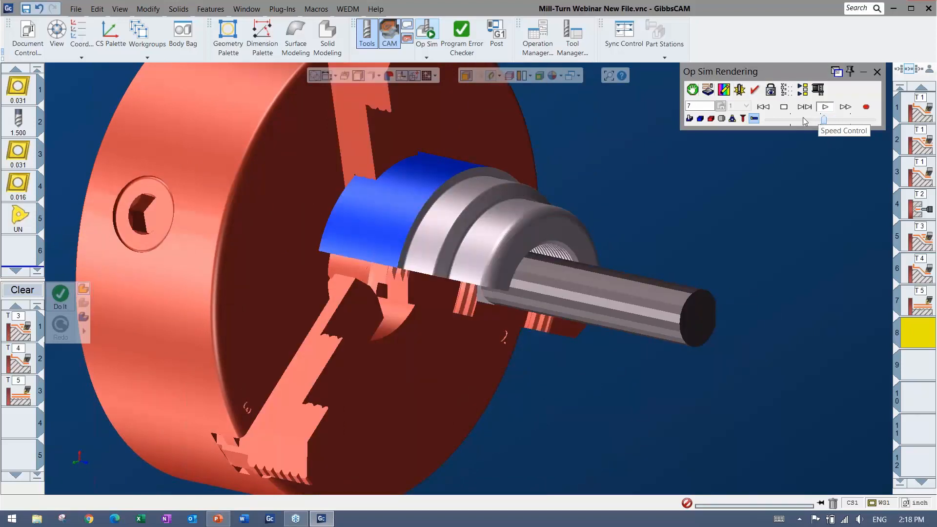
drag(824, 119, 805, 119)
click(760, 108)
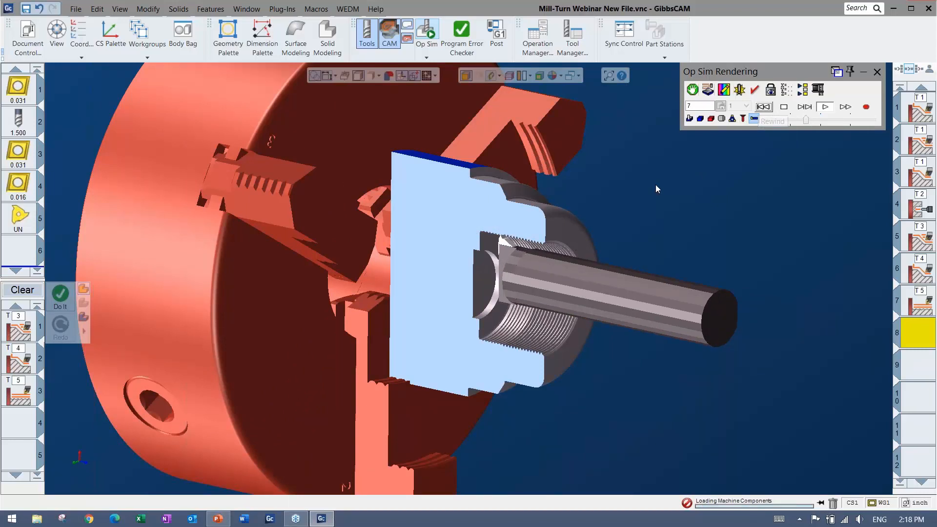
click(877, 73)
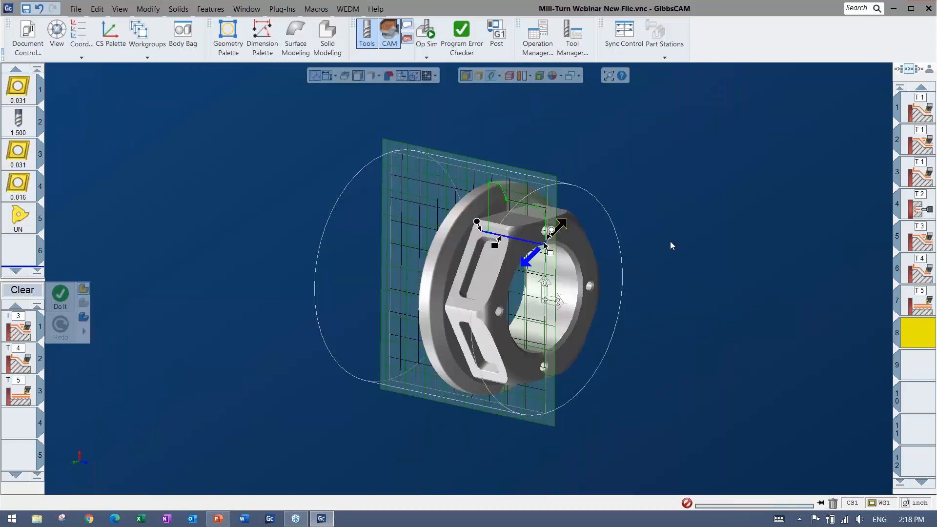
Deselect the profile, clear the process list and load the saved "5 - Hex Rough-Finish" process list
click(244, 230)
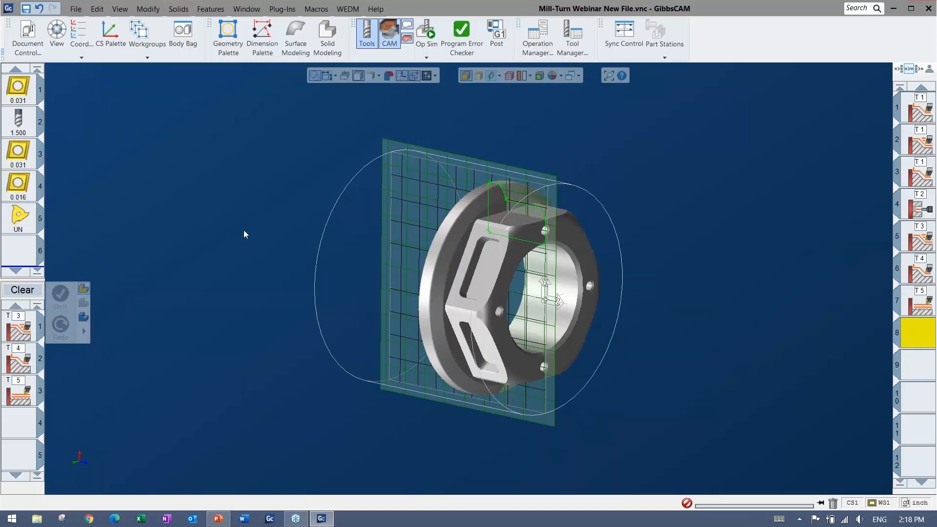
key(ctrl+h)
key(ctrl+u)
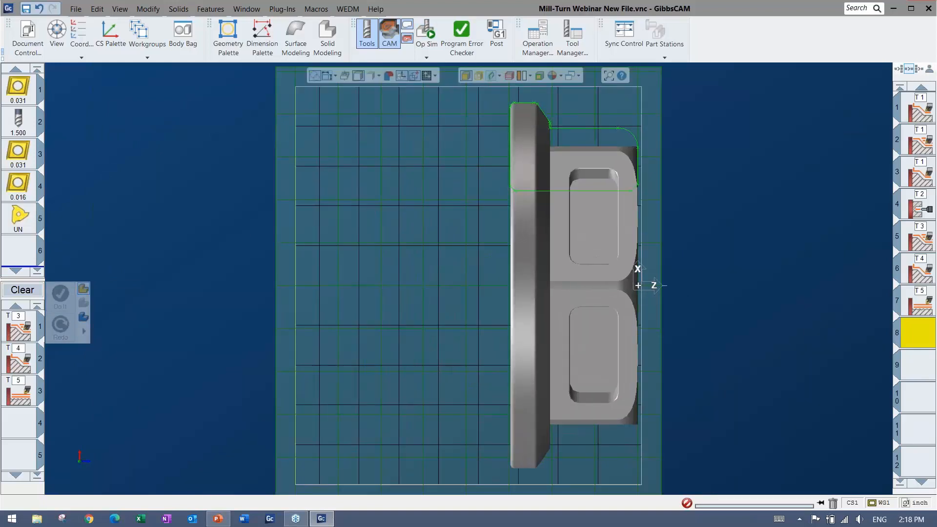
scroll(244, 231, down, 2)
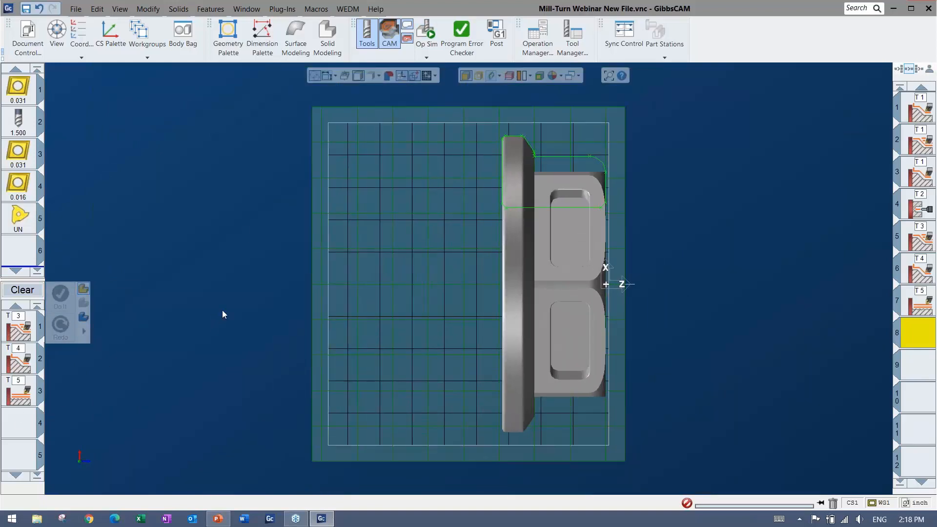
click(22, 290)
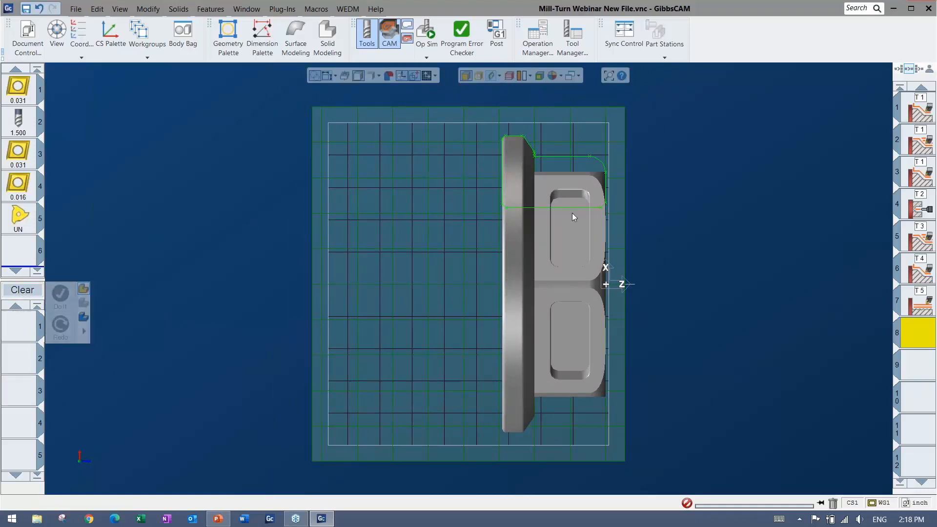
right_click(7, 331)
mouse_move(47, 412)
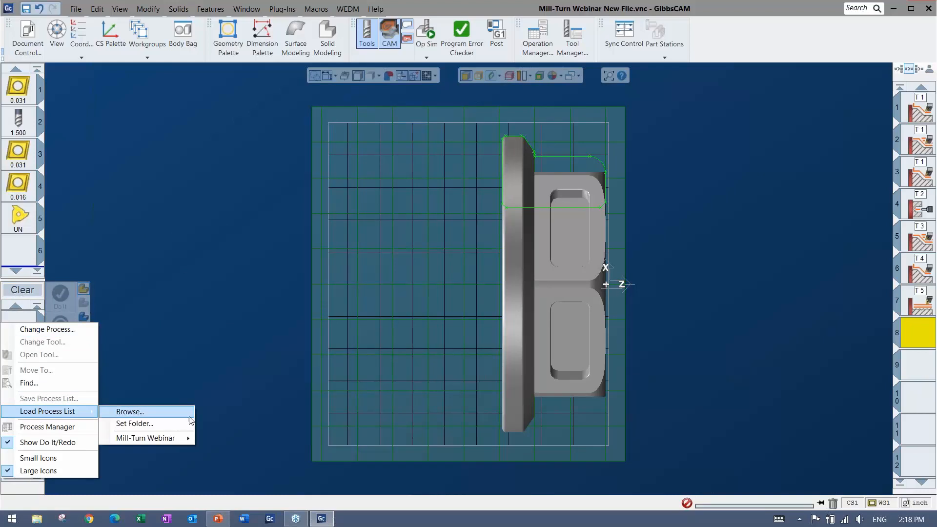
mouse_move(161, 438)
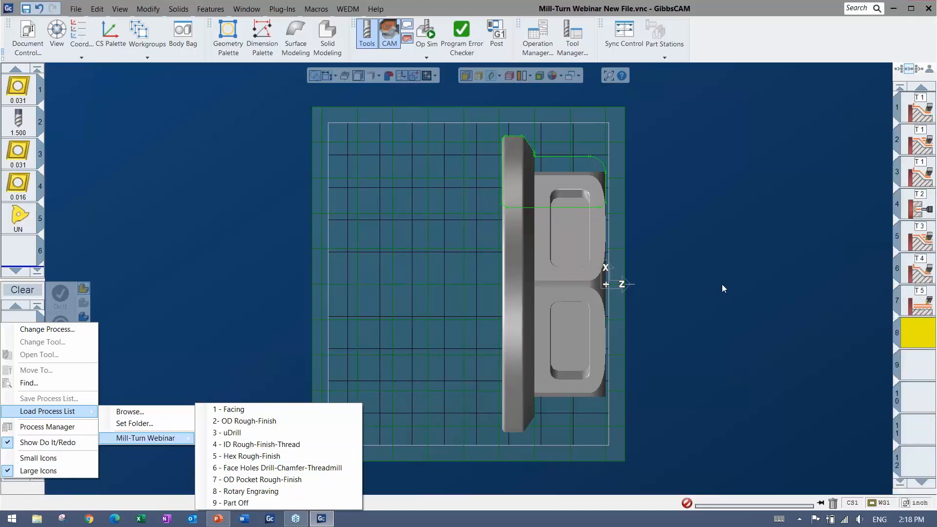
click(252, 456)
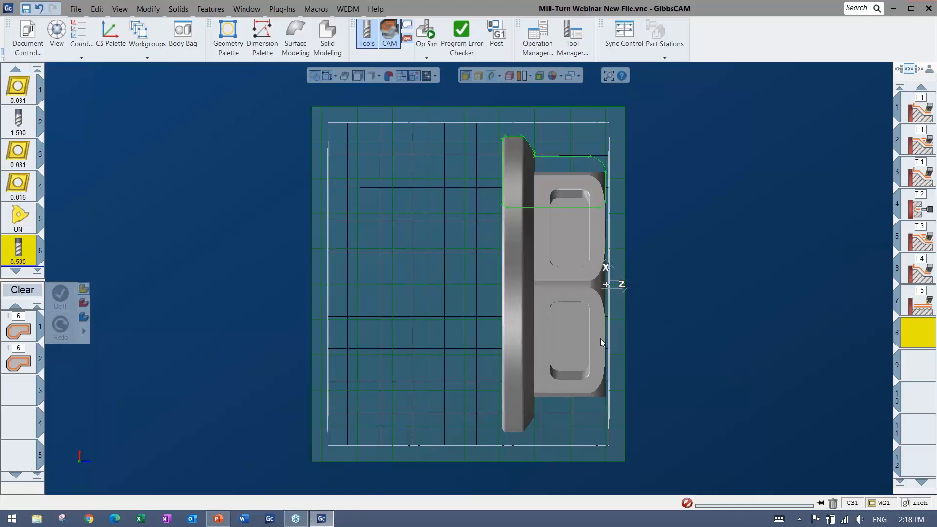
Examine the definition of the 0.5 inch finish end mill loaded as tool 6, and close it
middle_drag(601, 343, 137, 249)
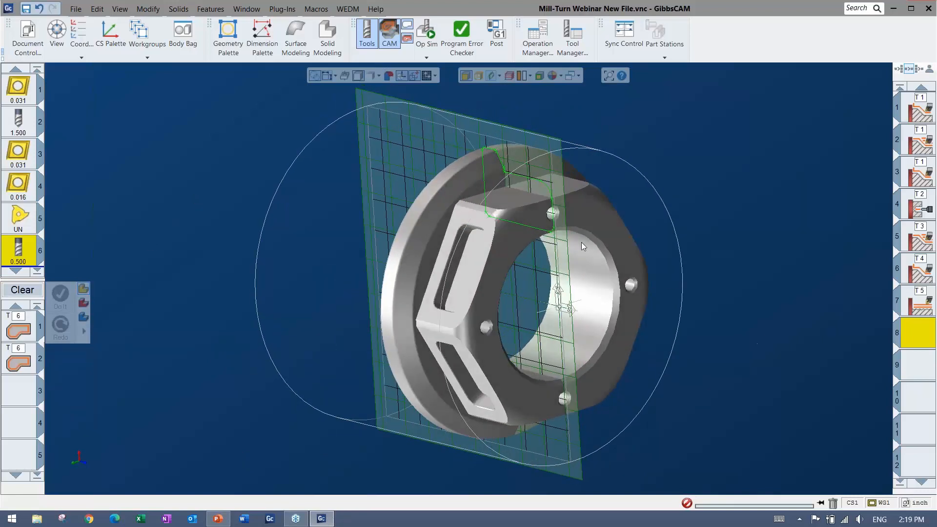
double_click(17, 251)
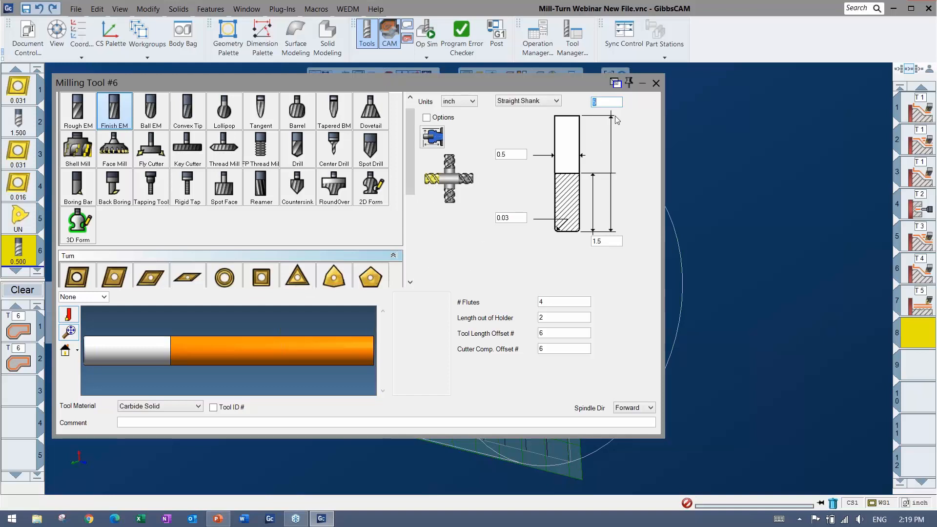
click(656, 83)
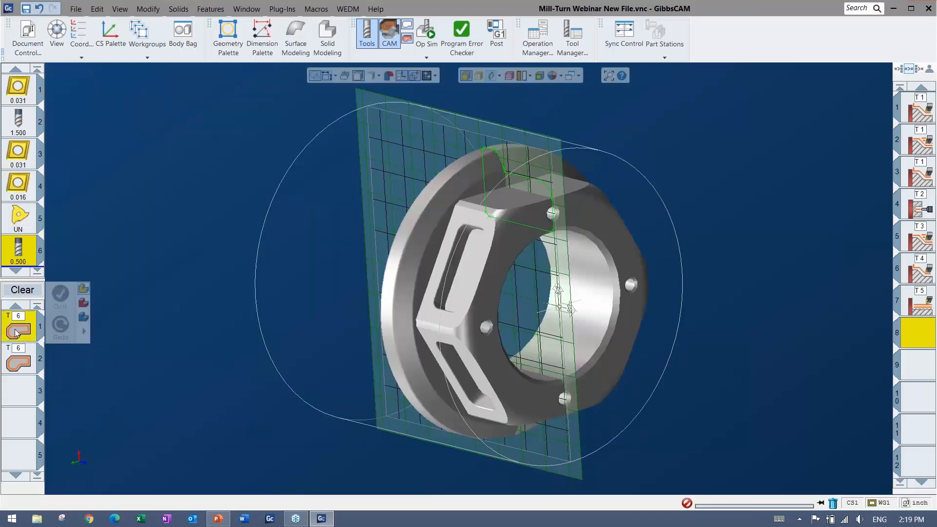
Open the first hex contour process, make the XY plane the active coordinate system and switch the profile display to the hex outline
double_click(19, 332)
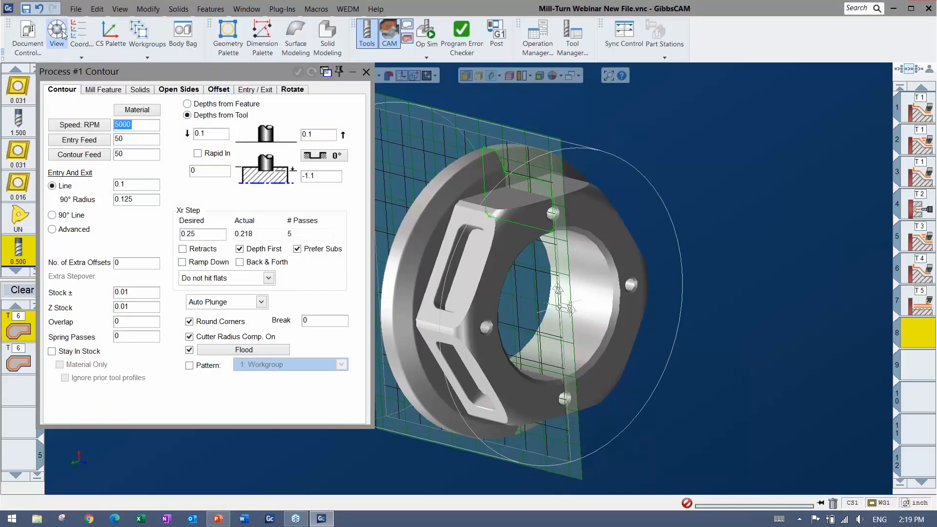
click(79, 32)
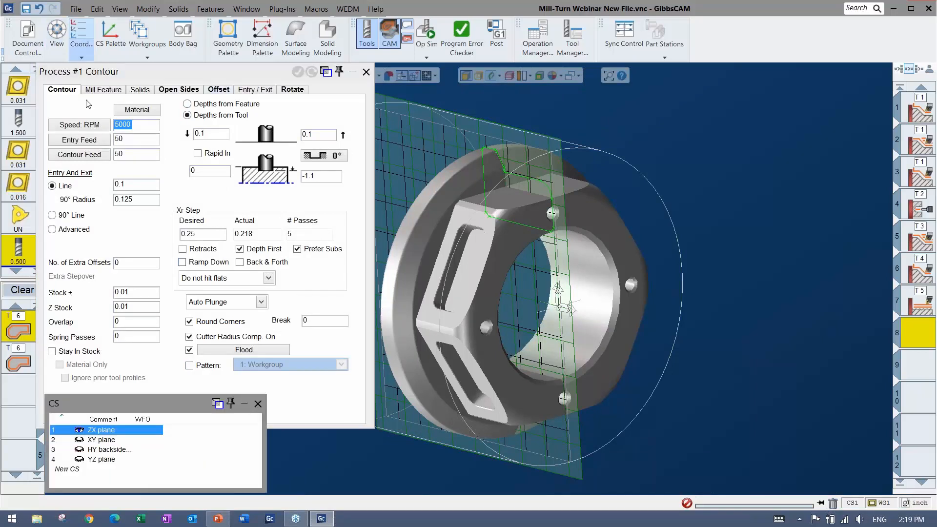
click(111, 441)
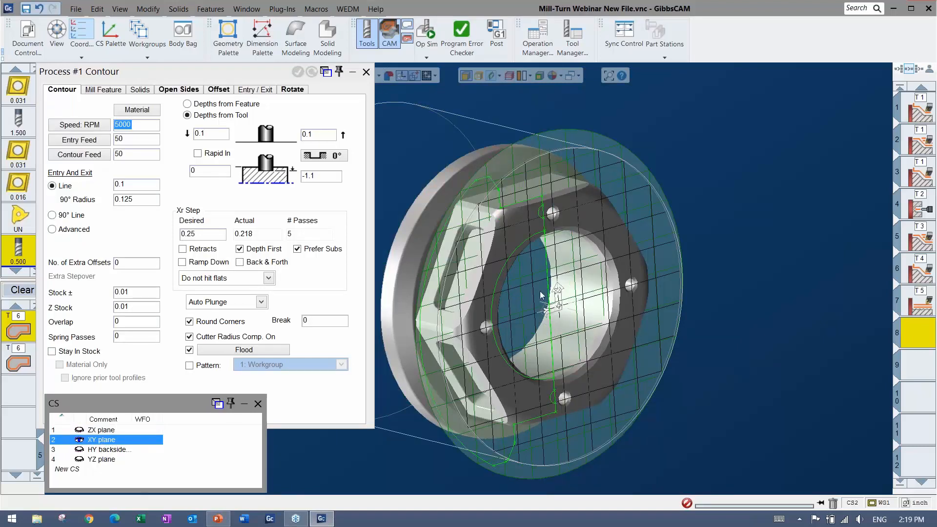
click(500, 76)
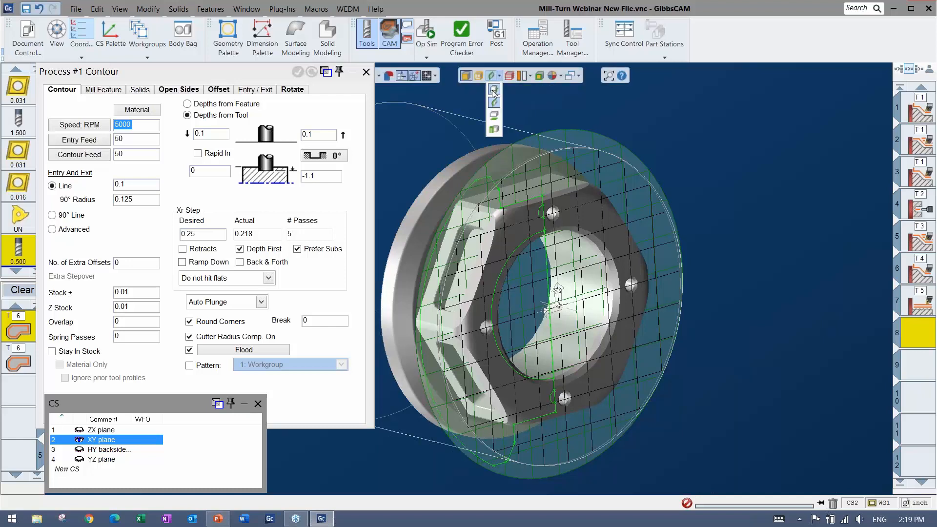
click(493, 91)
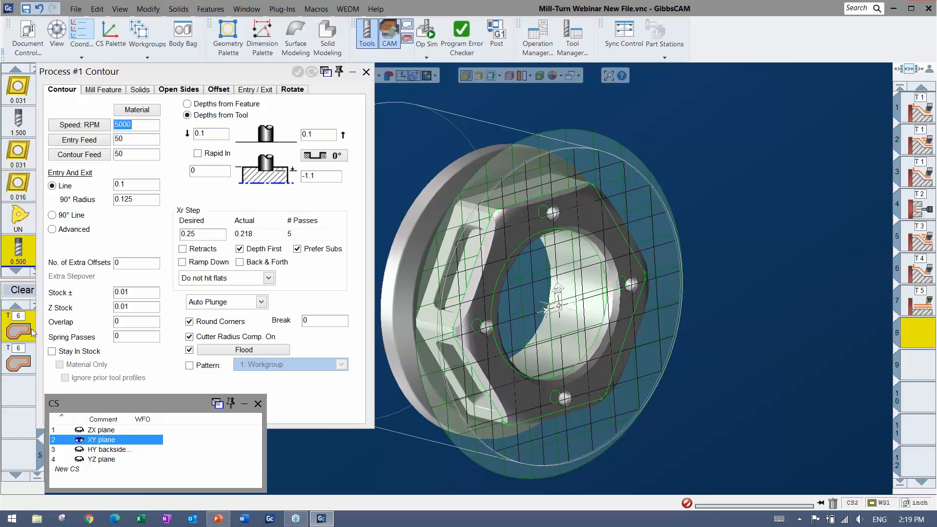
Set the contour process's machining coordinate system to 2: XY plane, keeping Polar & Cylindrical Milling
click(290, 90)
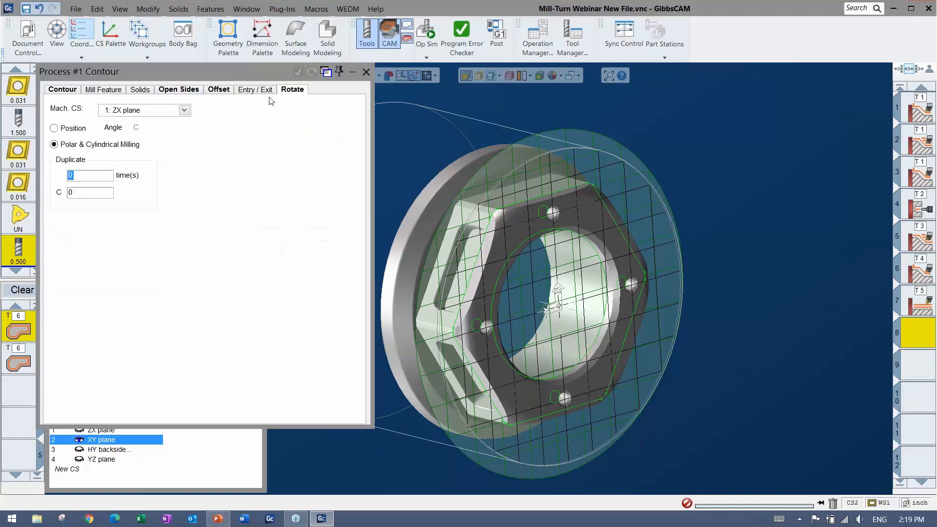
click(166, 111)
click(125, 131)
click(499, 76)
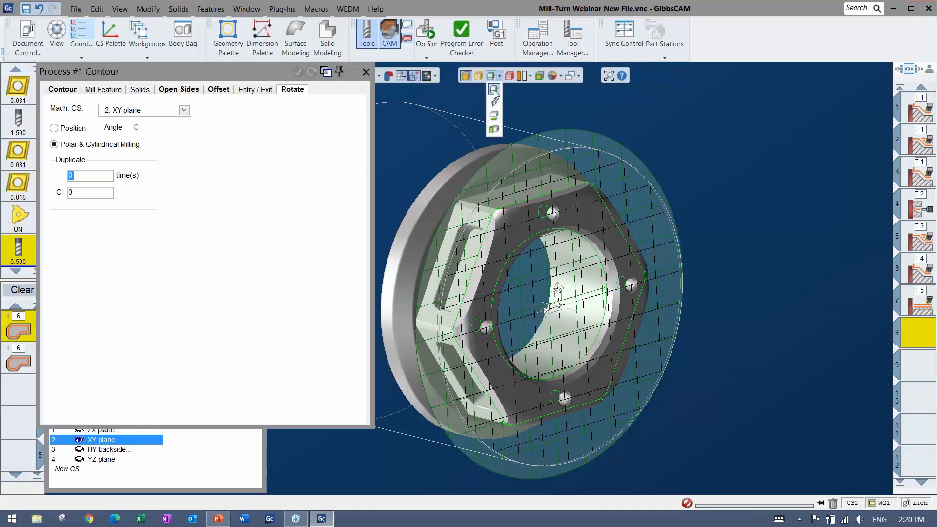
click(499, 77)
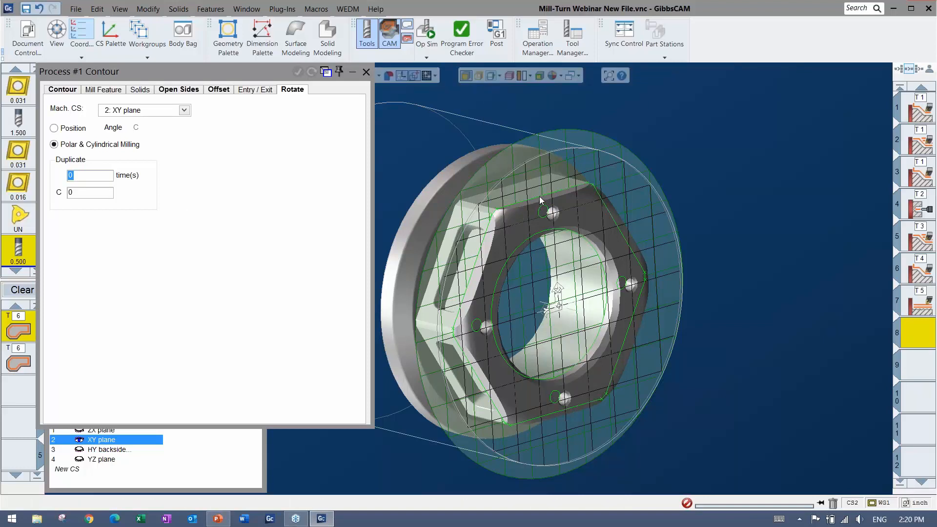
Create the hex roughing and finishing operations around the hex outline starting on its corner edge, and close the process
scroll(494, 215, up, 5)
scroll(473, 220, up, 2)
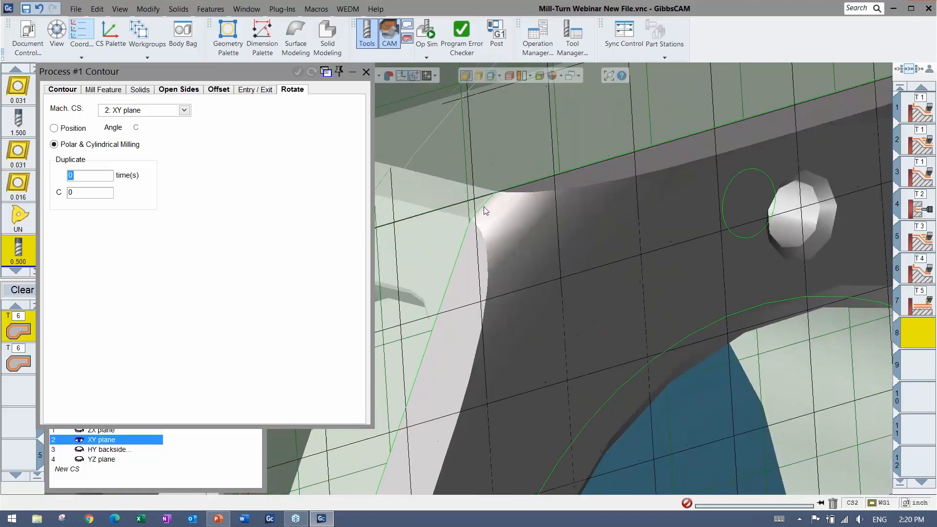
click(481, 211)
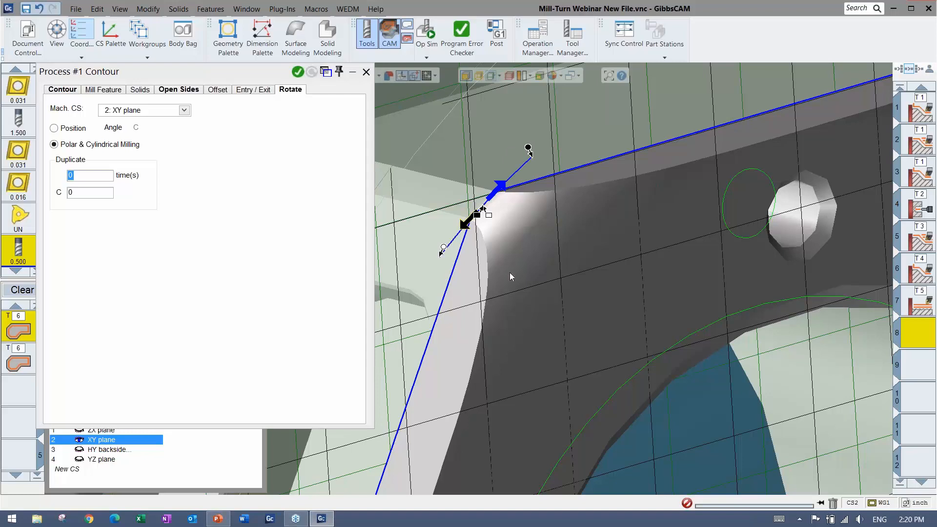
scroll(488, 226, down, 4)
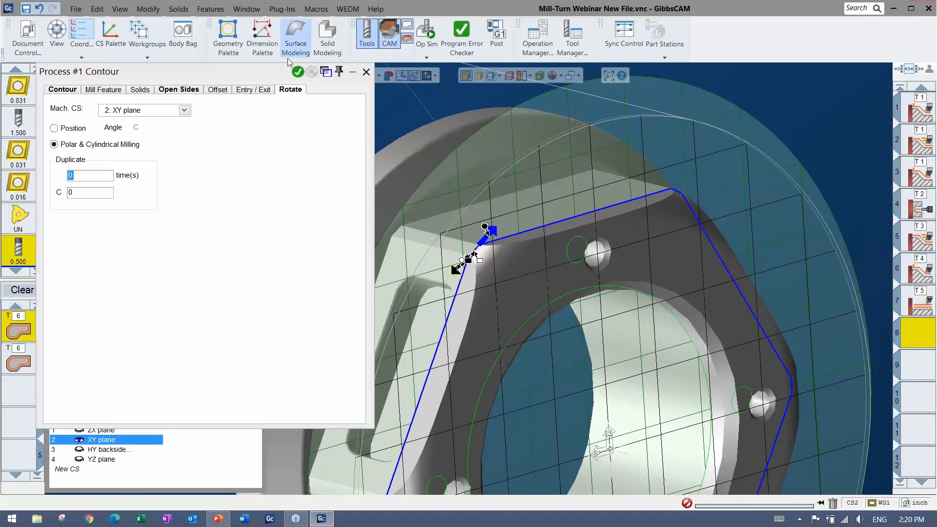
click(298, 73)
middle_drag(531, 319, 608, 303)
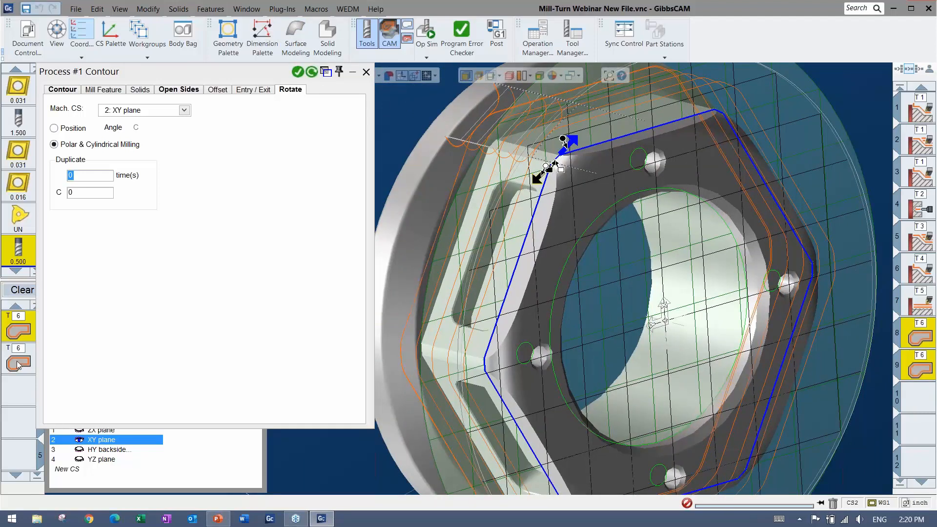
click(16, 383)
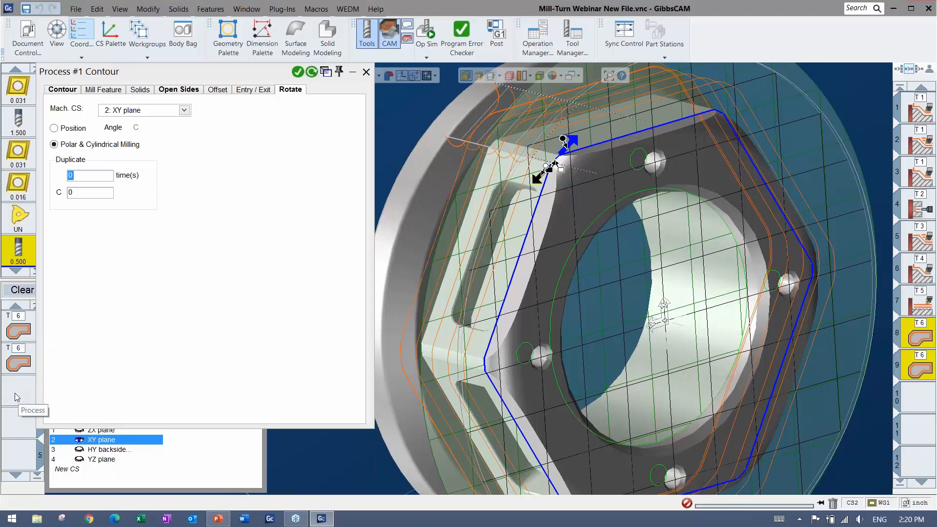
click(366, 71)
click(276, 331)
scroll(276, 330, down, 3)
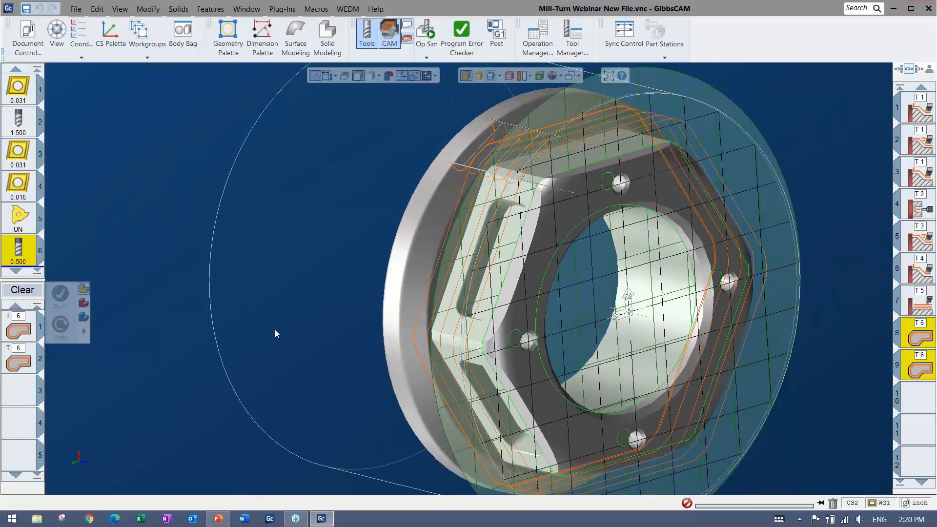
middle_drag(483, 225, 495, 233)
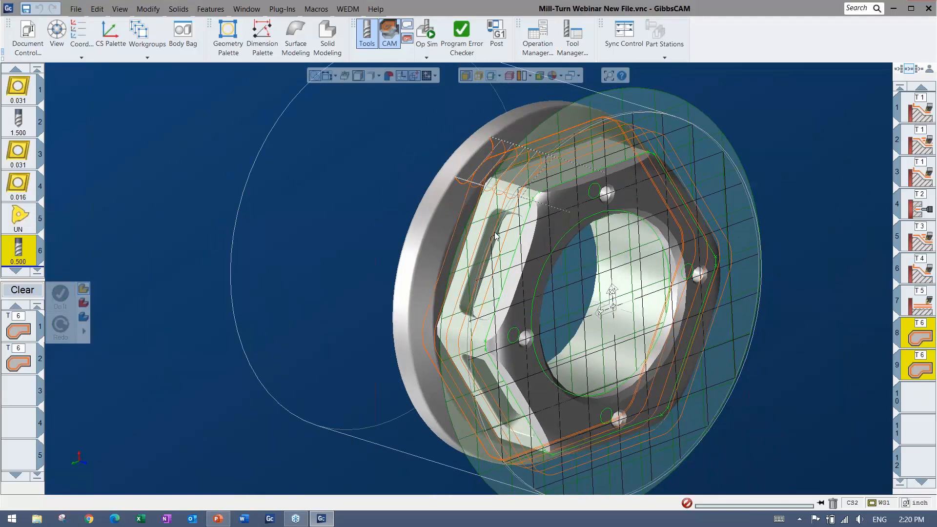
Open Op Sim and show the full stock instead of the section view
click(426, 32)
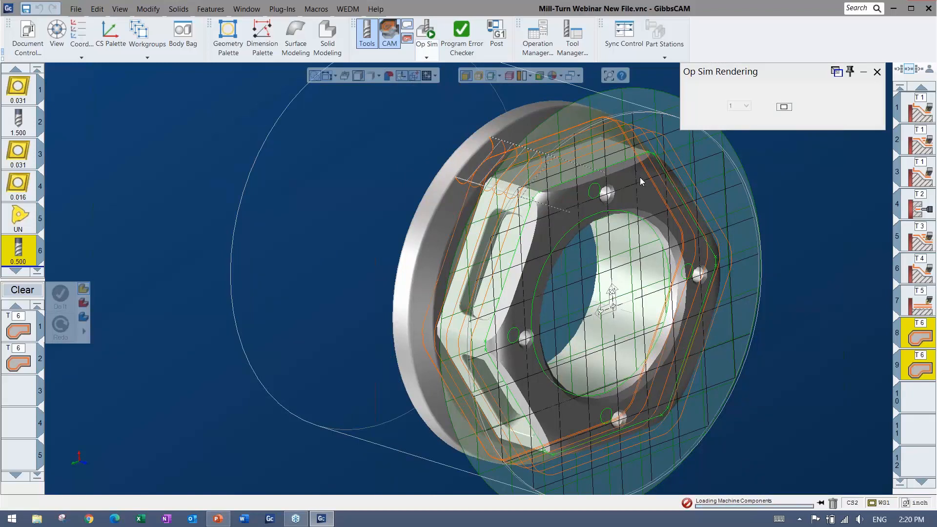
scroll(630, 214, down, 5)
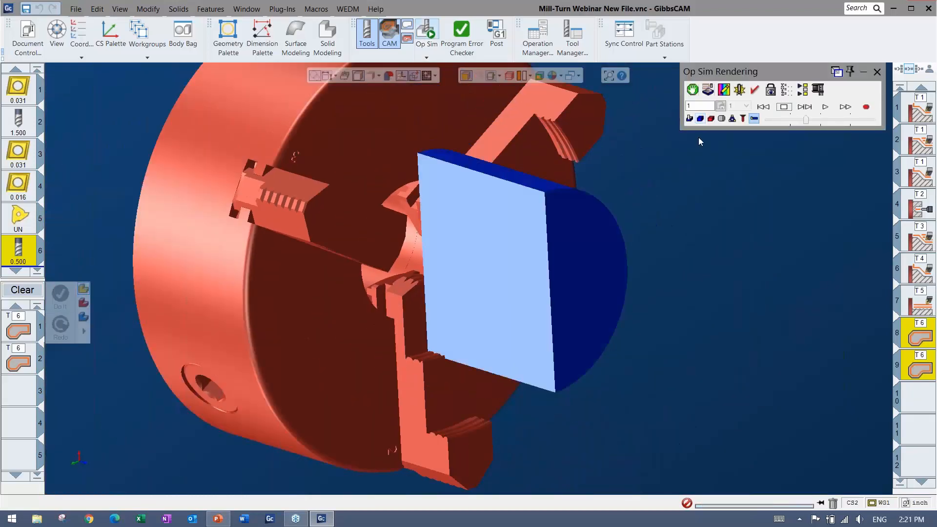
click(721, 118)
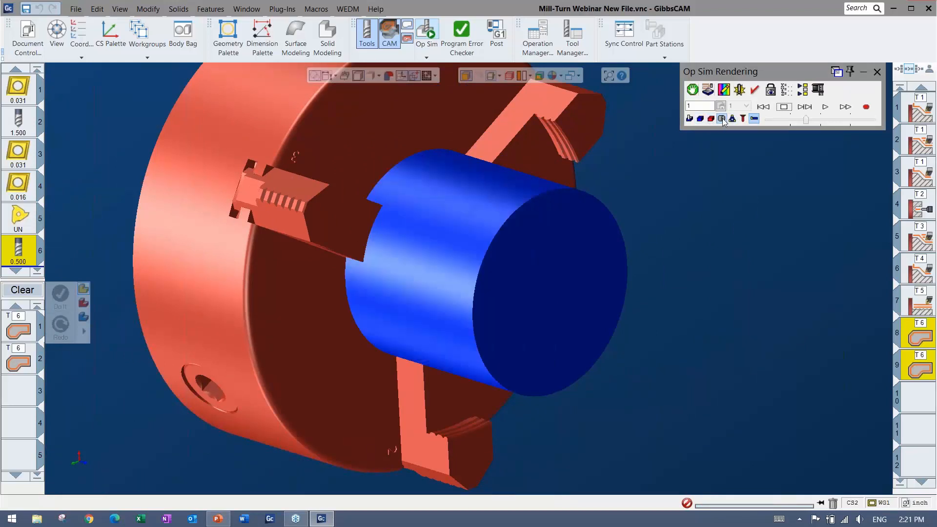
click(922, 391)
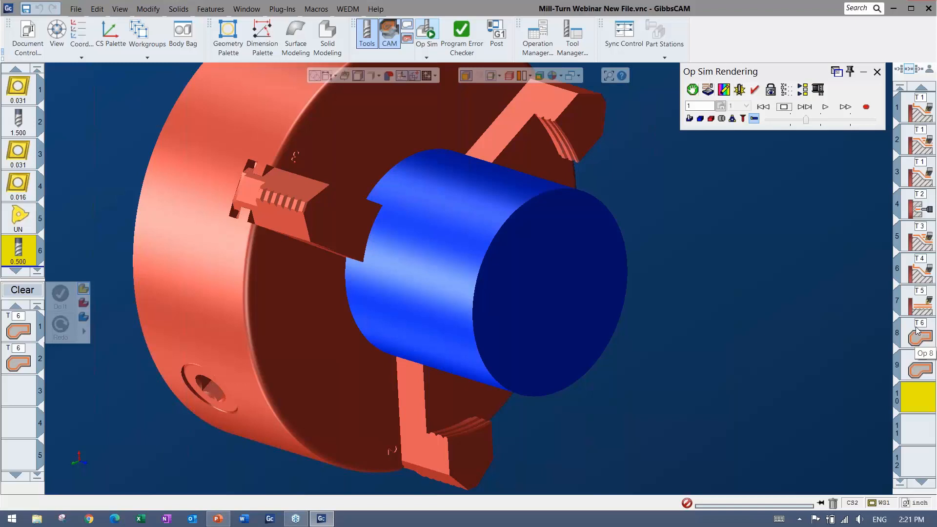
click(692, 91)
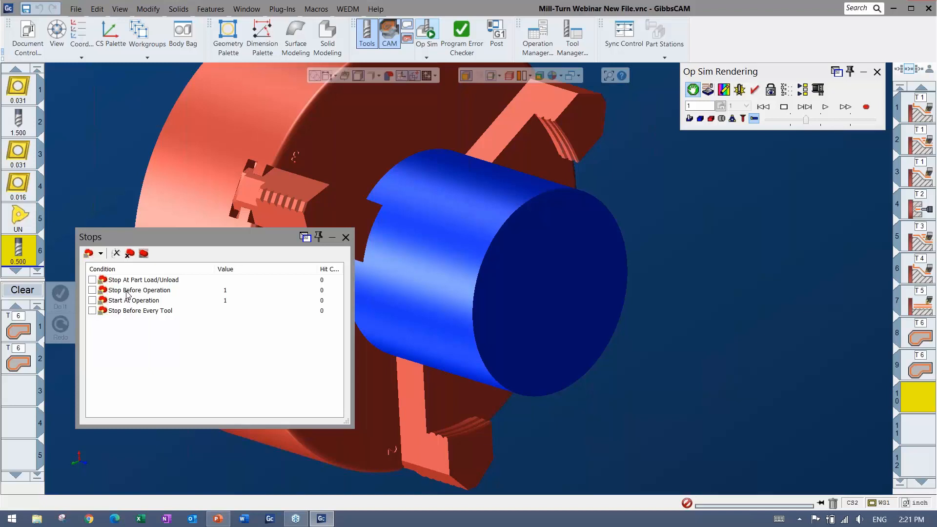
click(343, 240)
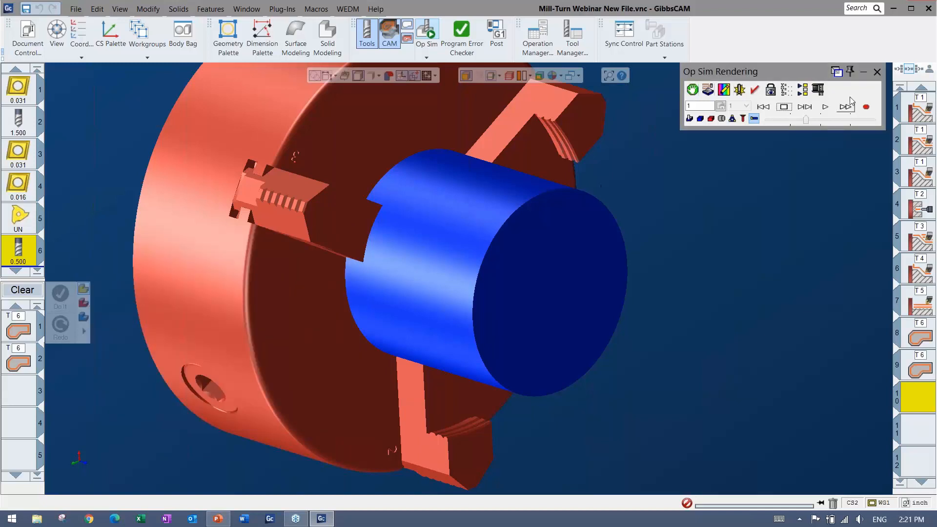
Select operations 8 and 9, simulate only these hex milling operations and adjust the playback speed
click(920, 342)
shift+click(920, 371)
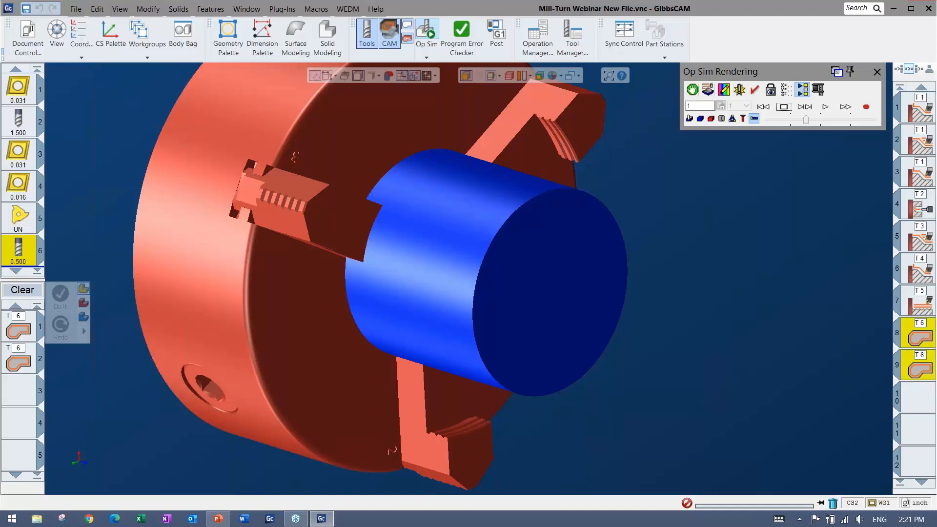
click(826, 108)
mouse_move(805, 120)
mouse_down()
mouse_move(790, 123)
mouse_move(810, 123)
mouse_up()
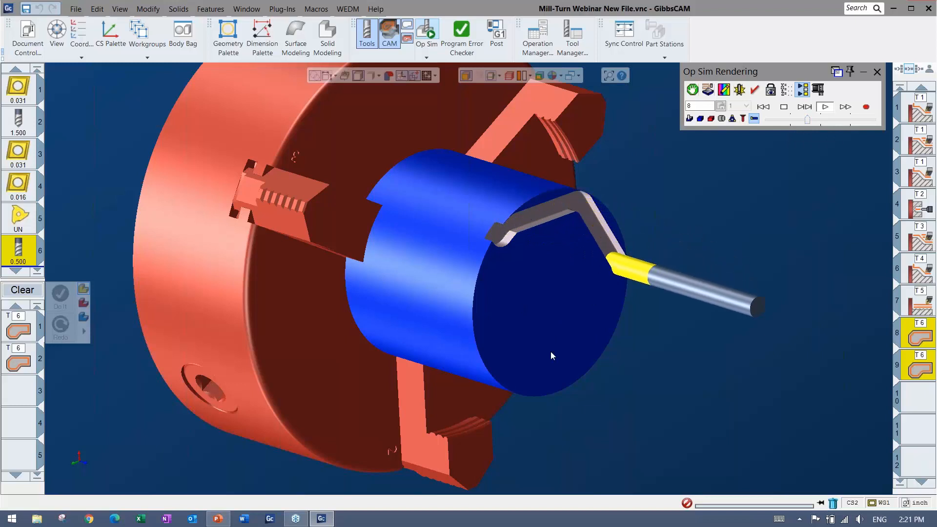
Lock the simulation's point of view to Machine, watch the polar milling of the hex, and close Op Sim
click(771, 91)
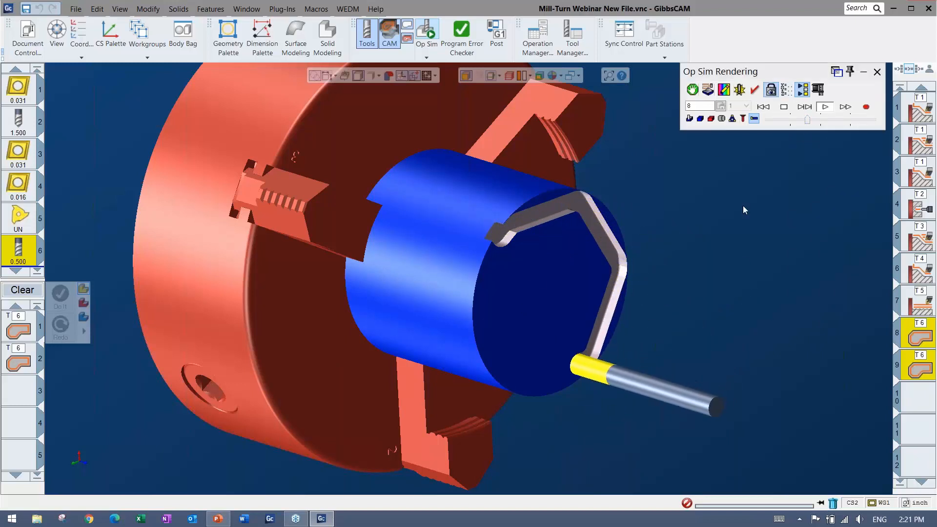
scroll(328, 271, down, 3)
scroll(327, 272, up, 2)
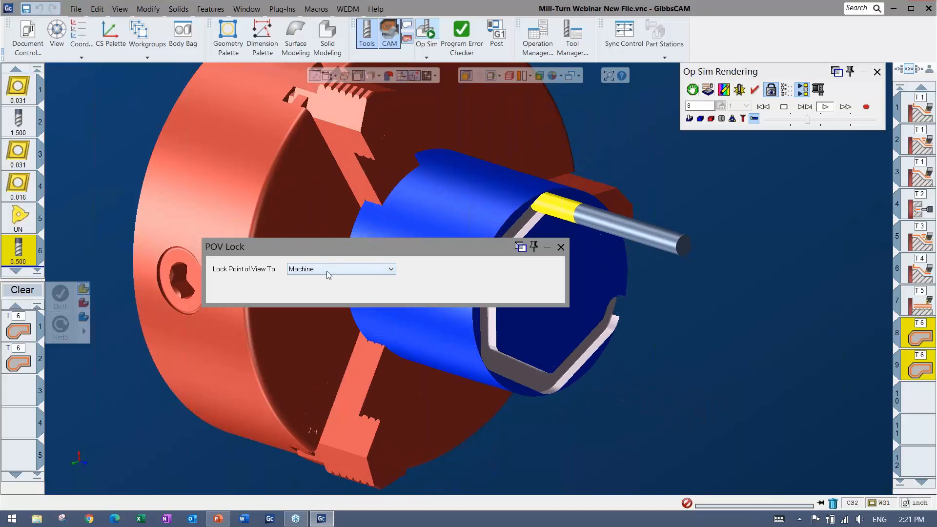
click(560, 247)
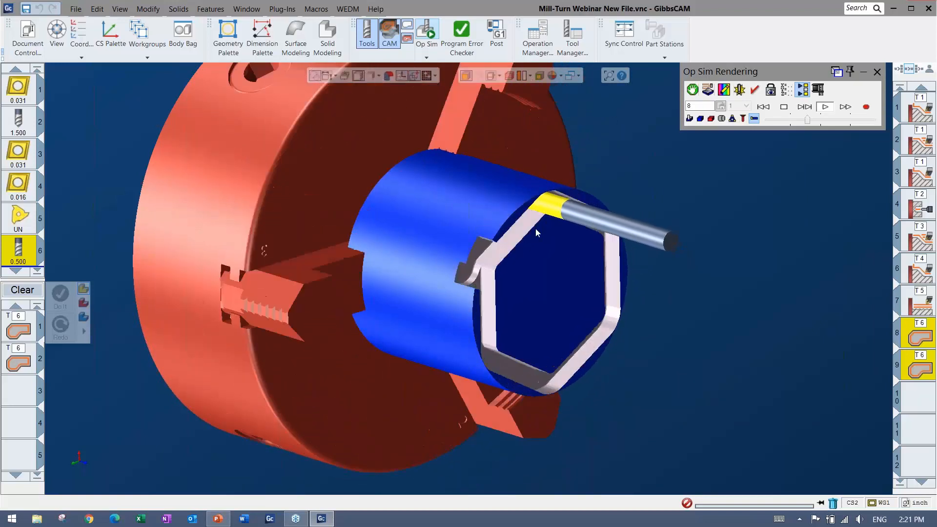
click(877, 72)
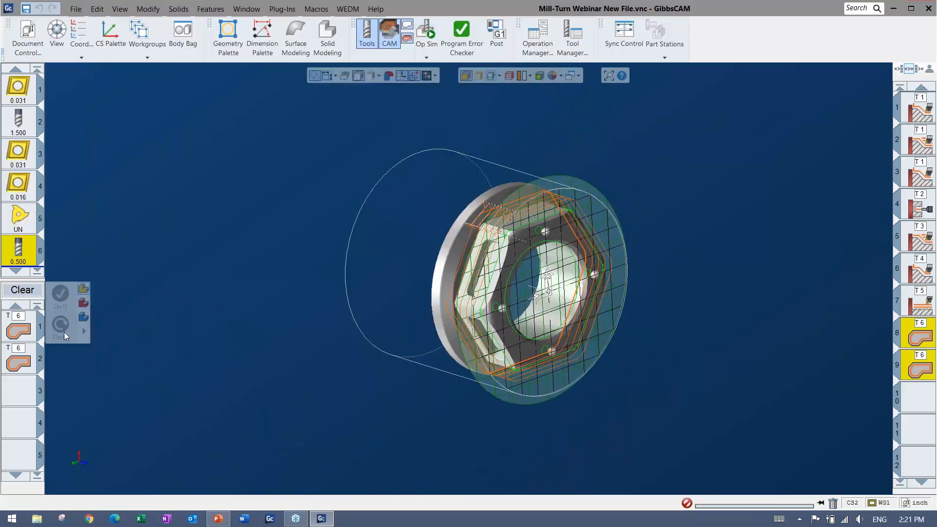
Reopen the contour process of hex milling operation 8
double_click(929, 333)
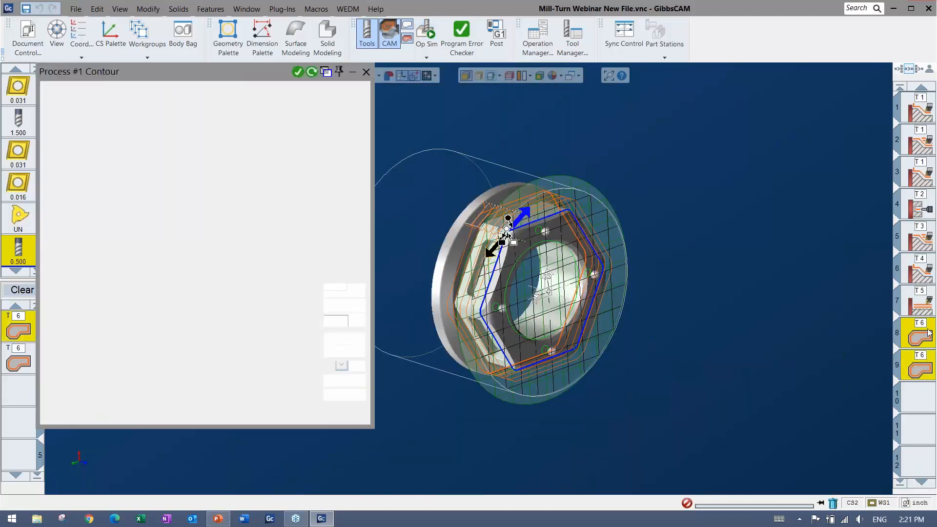
Switch the hexagon contour process's rotation mode to Position, regenerate its operations and simulate them in Op Sim
click(283, 91)
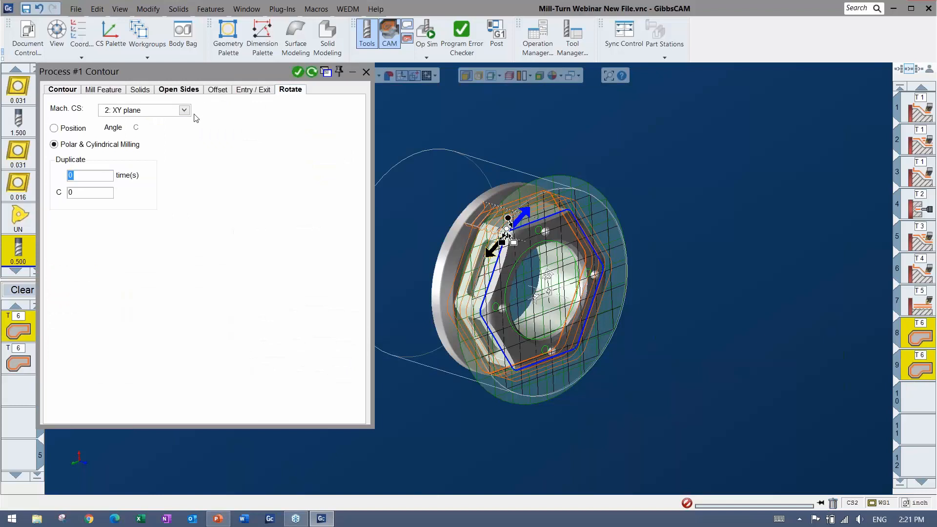
click(69, 130)
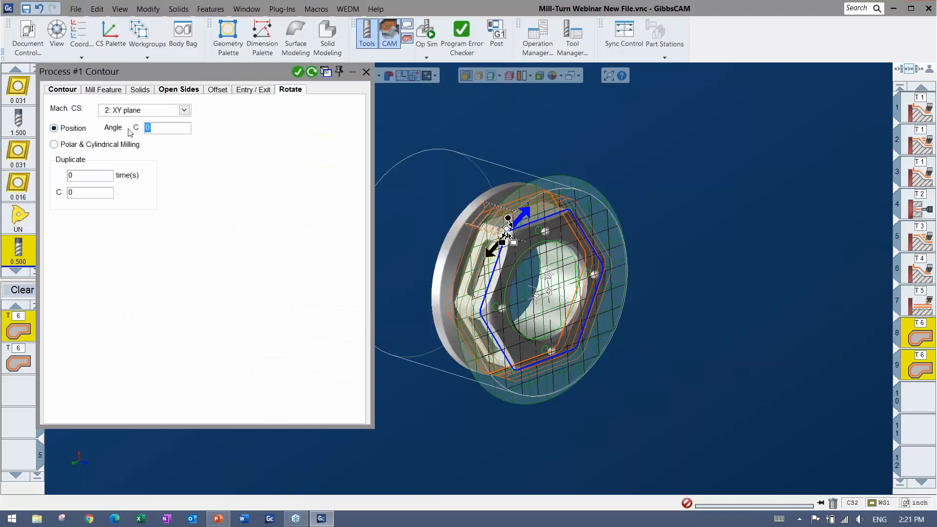
click(315, 73)
click(366, 72)
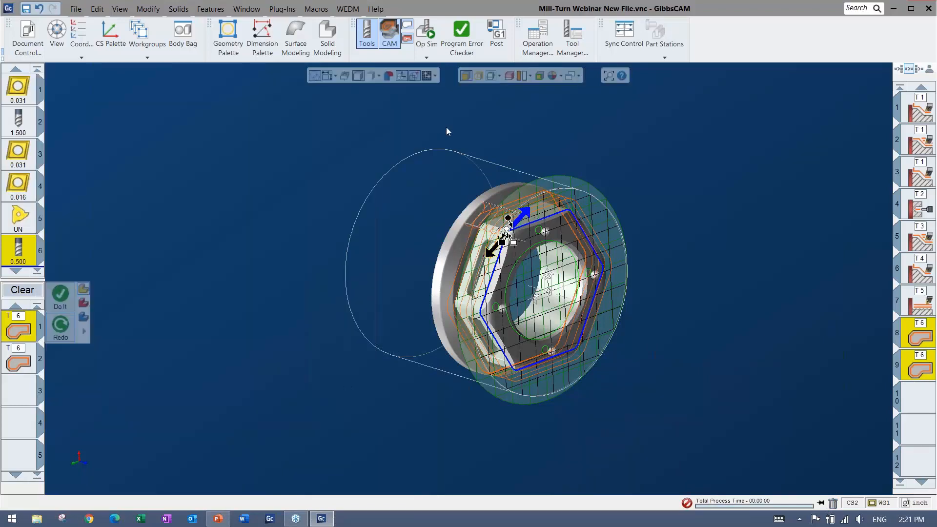
click(426, 34)
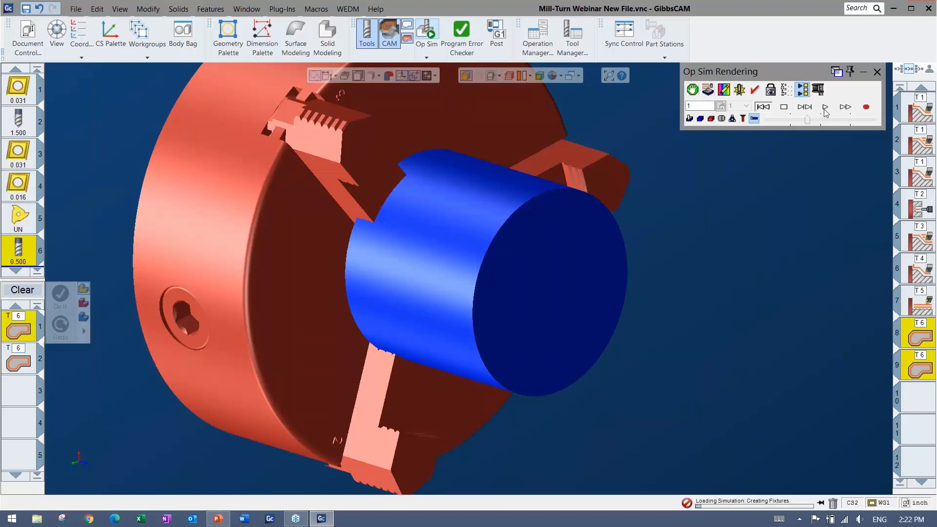
click(825, 108)
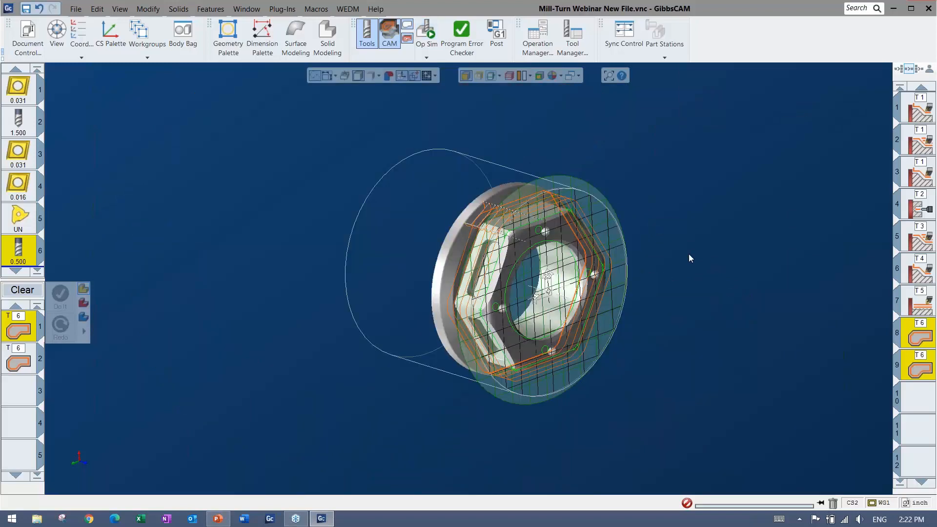
Set the hexagon contour process's rotation mode to Polar & Cylindrical Milling and regenerate its operations
double_click(913, 364)
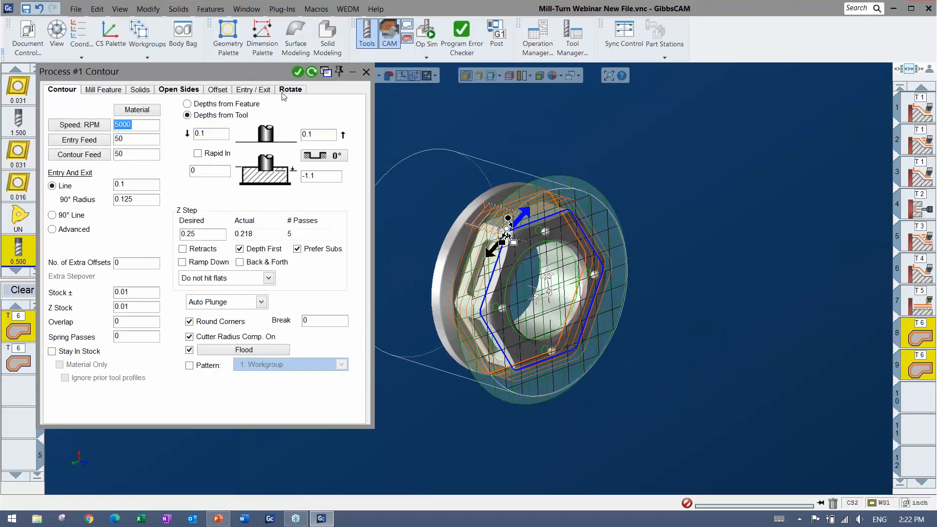
click(290, 90)
click(139, 111)
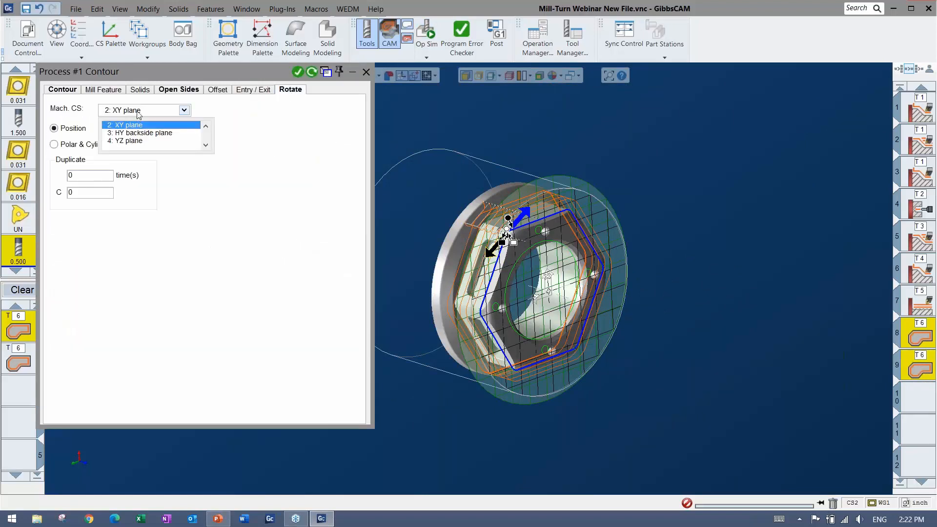
click(78, 144)
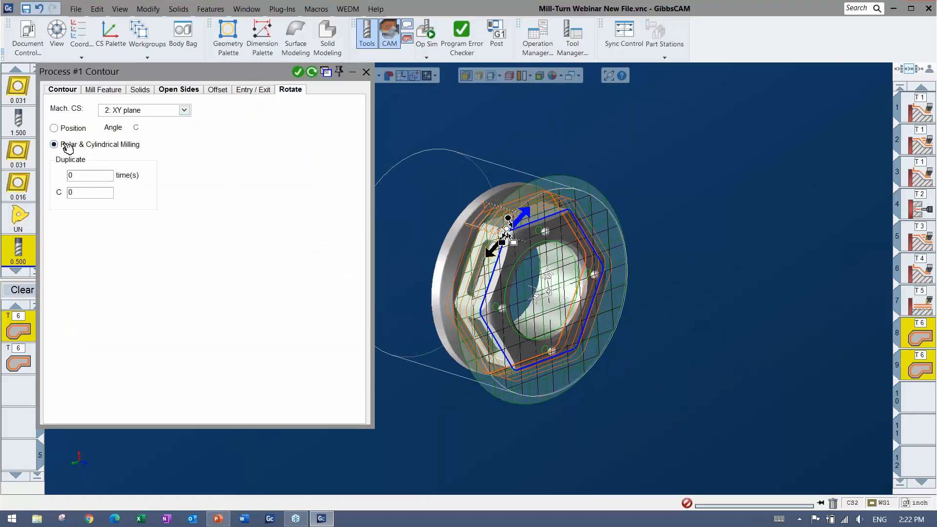
click(312, 73)
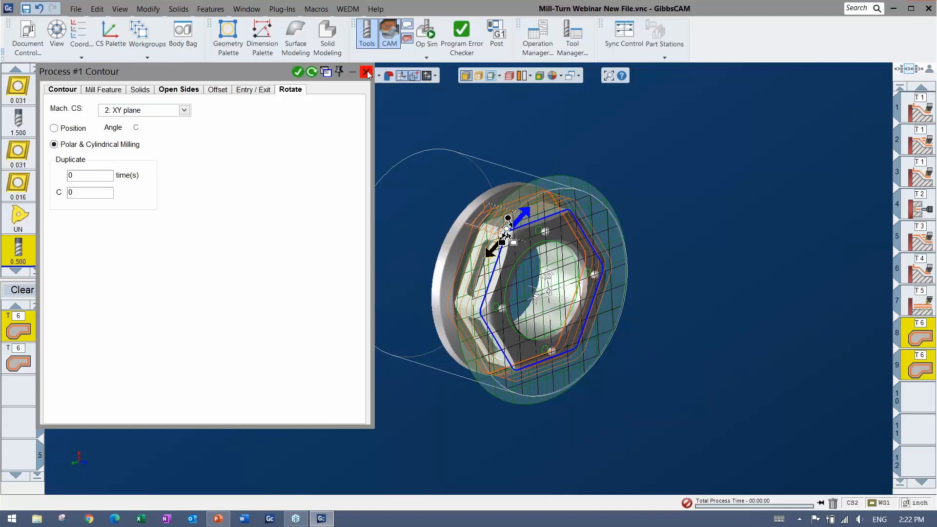
click(367, 73)
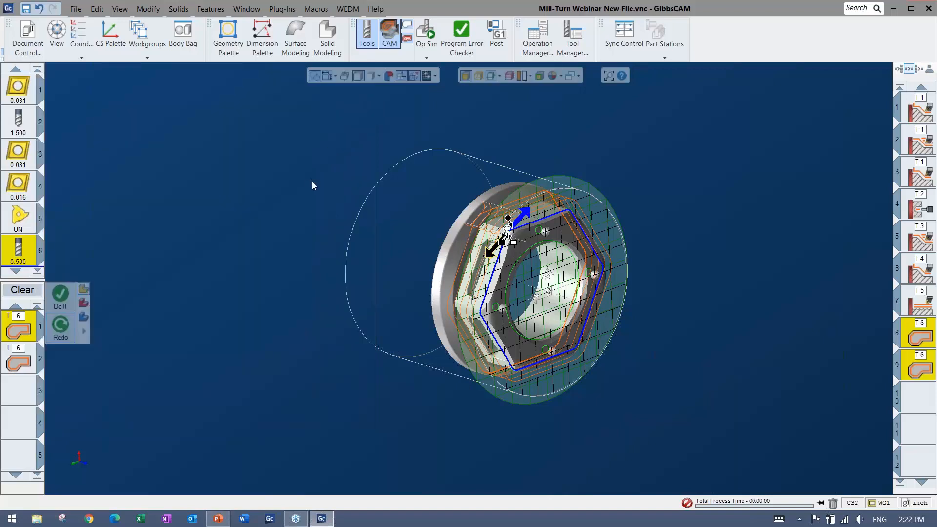
Clear the process list and load the saved Mill-Turn Webinar process list "6 - Face Holes Drill-Chamfer-Threadmill"
click(22, 291)
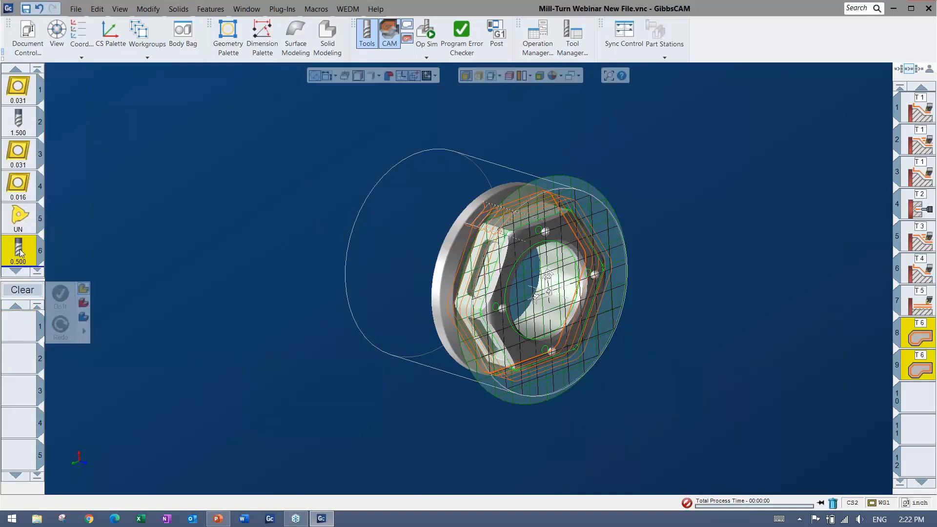
scroll(20, 252, down, 1)
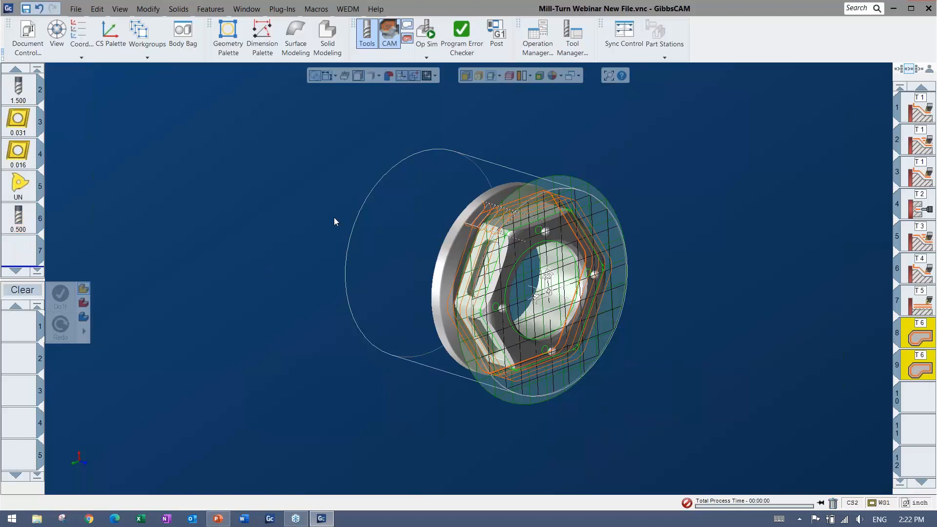
right_click(18, 326)
mouse_move(50, 416)
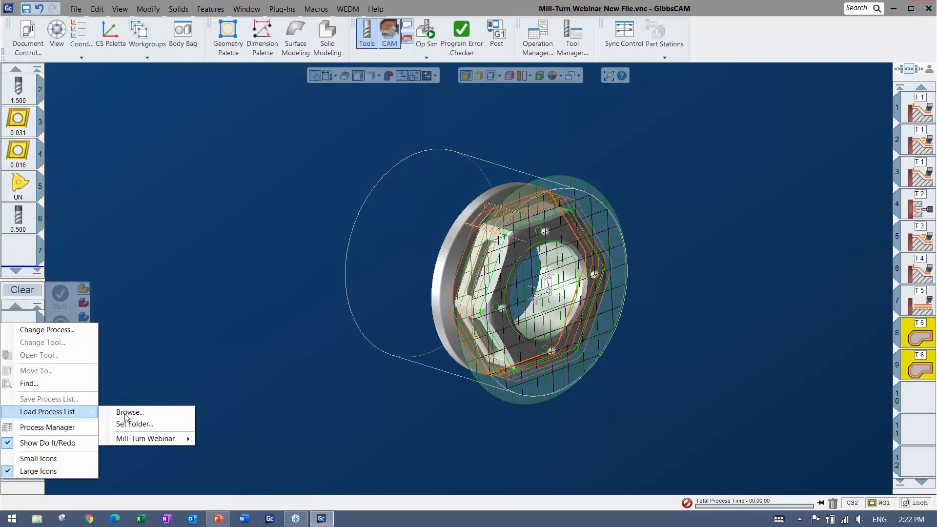
mouse_move(157, 439)
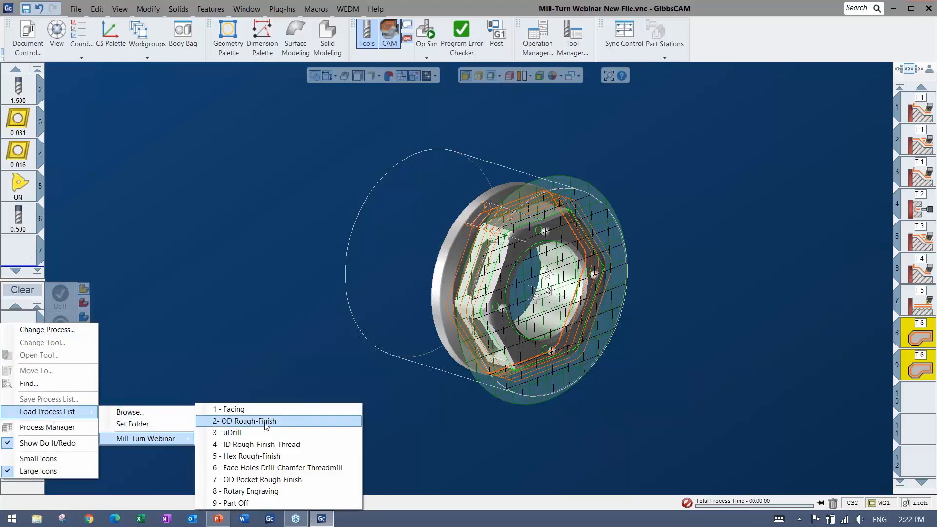
click(283, 468)
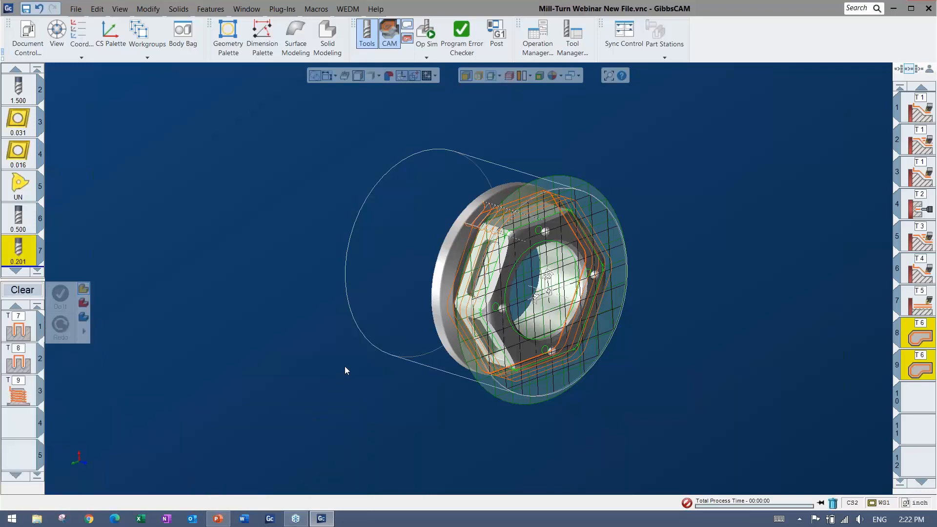
Review the rotation settings of the first Holes process, which uses tool 7
double_click(18, 328)
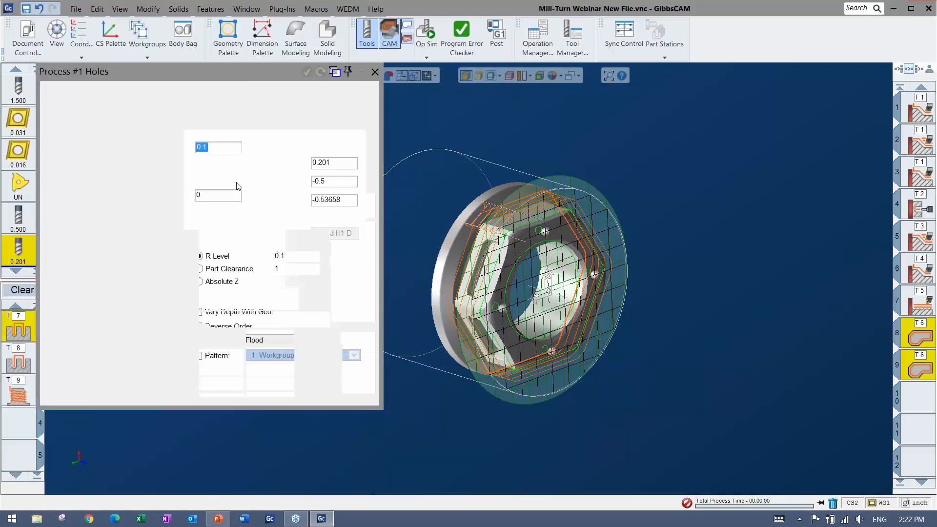
click(233, 90)
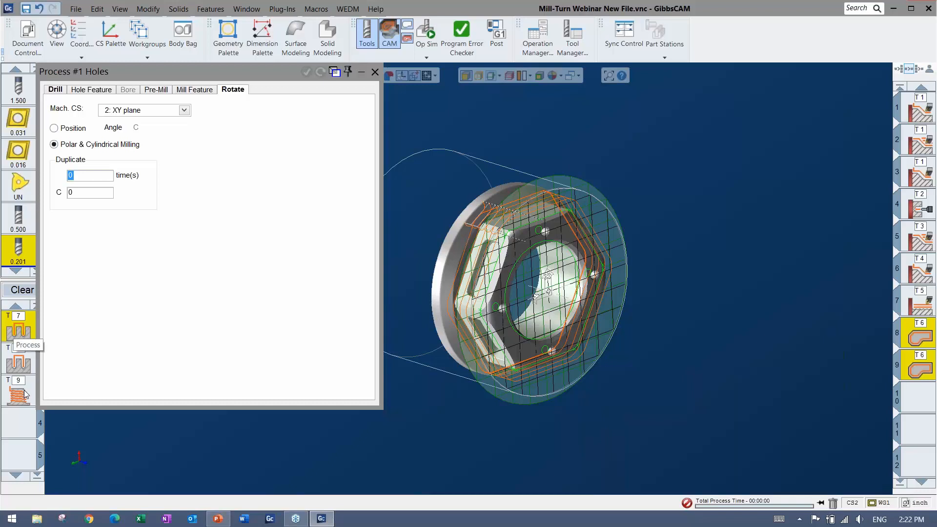
click(374, 72)
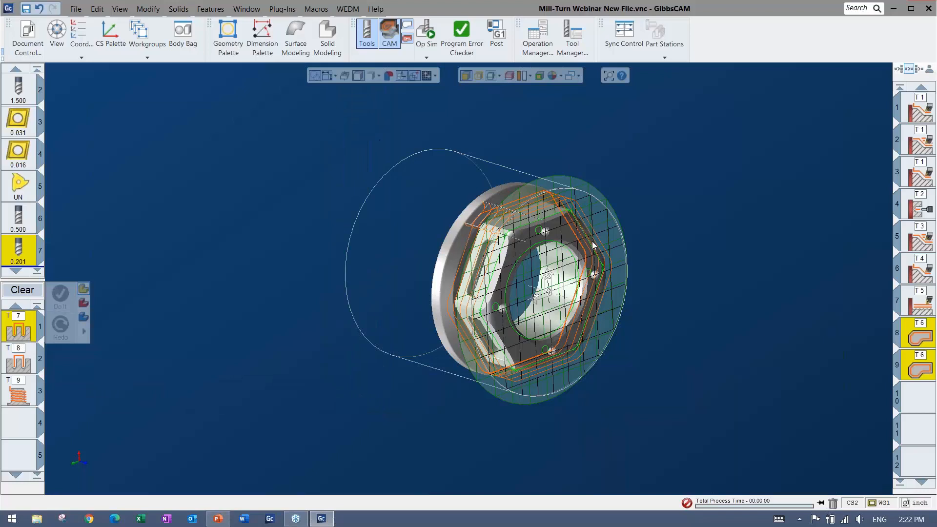
Select the holes on the hexagon's front face, create their drill, chamfer and thread-mill operations, and deselect the new operations
click(541, 230)
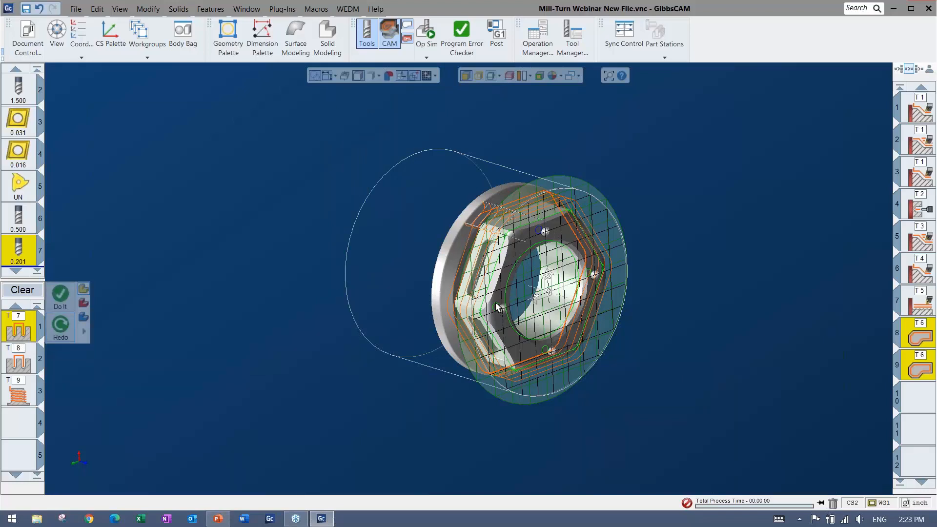
click(589, 272)
click(61, 304)
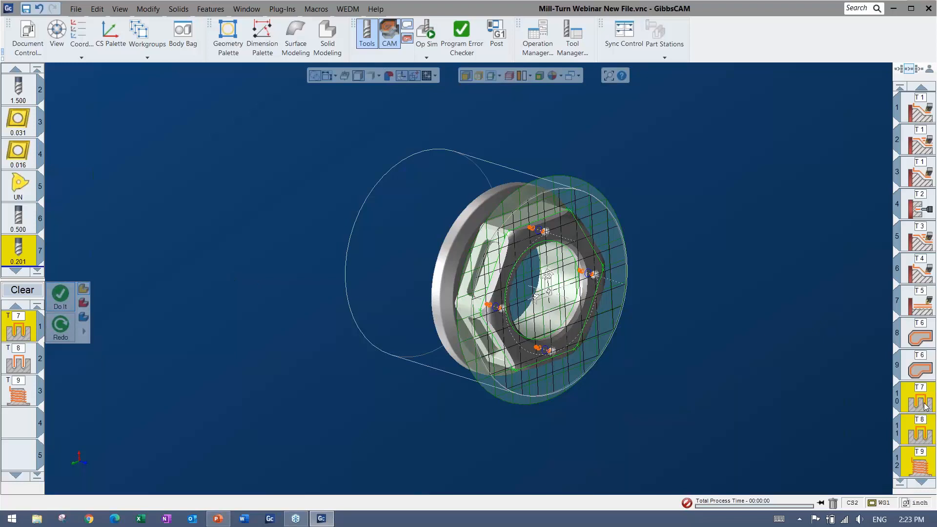
scroll(920, 429, down, 2)
click(918, 430)
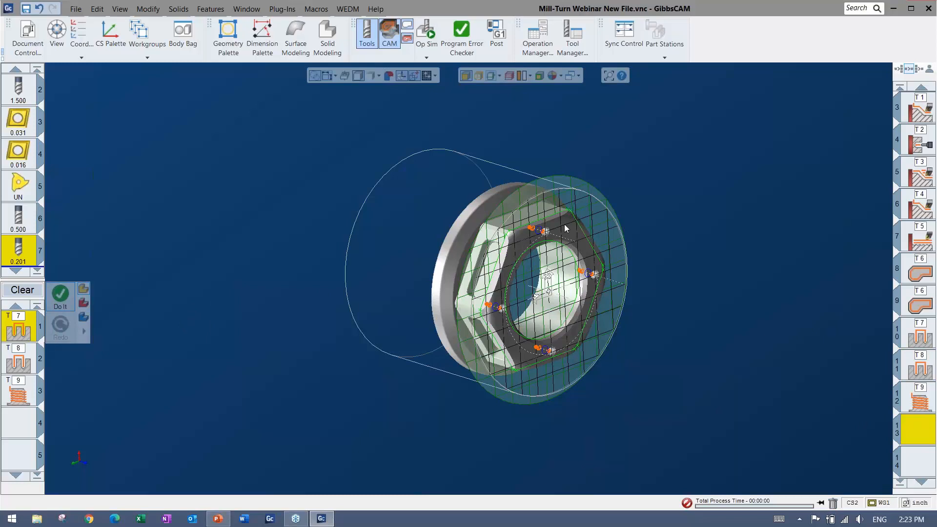
click(429, 125)
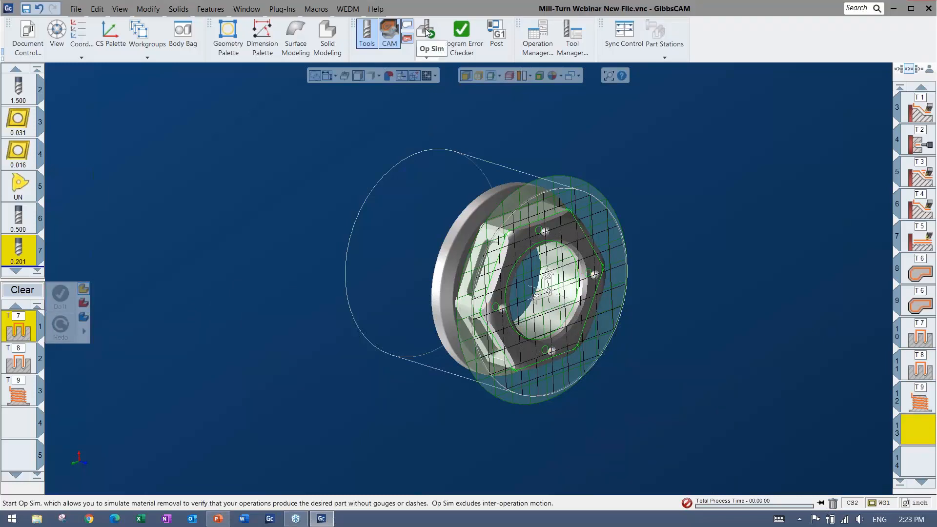
Simulate face-hole operations 10 to 12 in Op Sim with an adjusted playback speed, examining the thread milling up close
click(926, 399)
shift+click(914, 329)
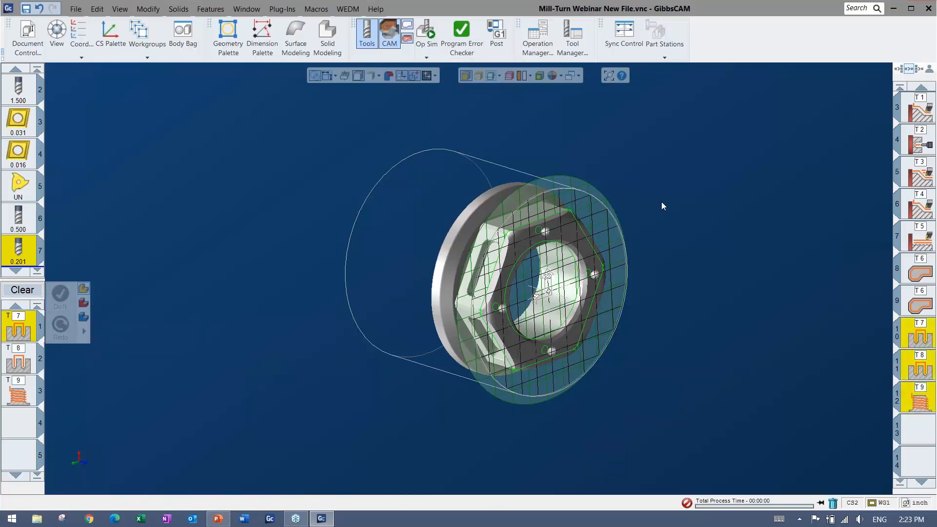
click(427, 32)
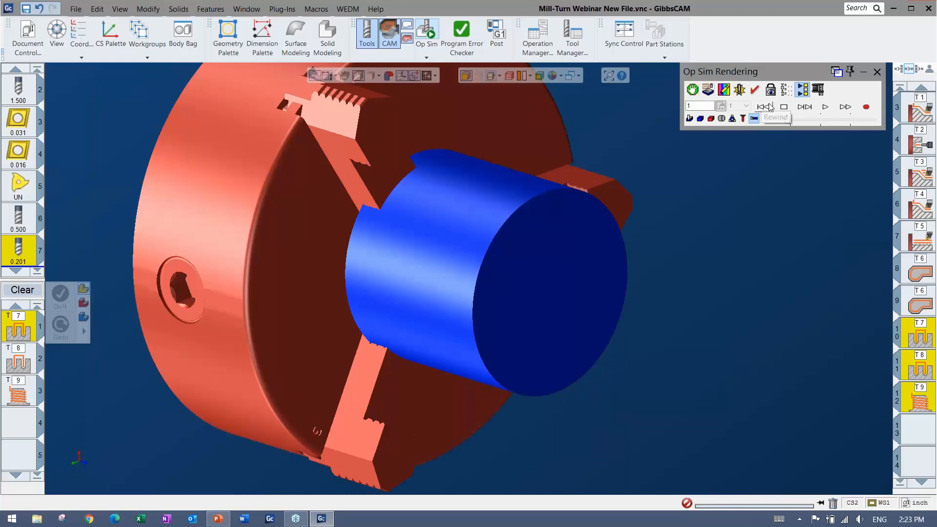
click(825, 106)
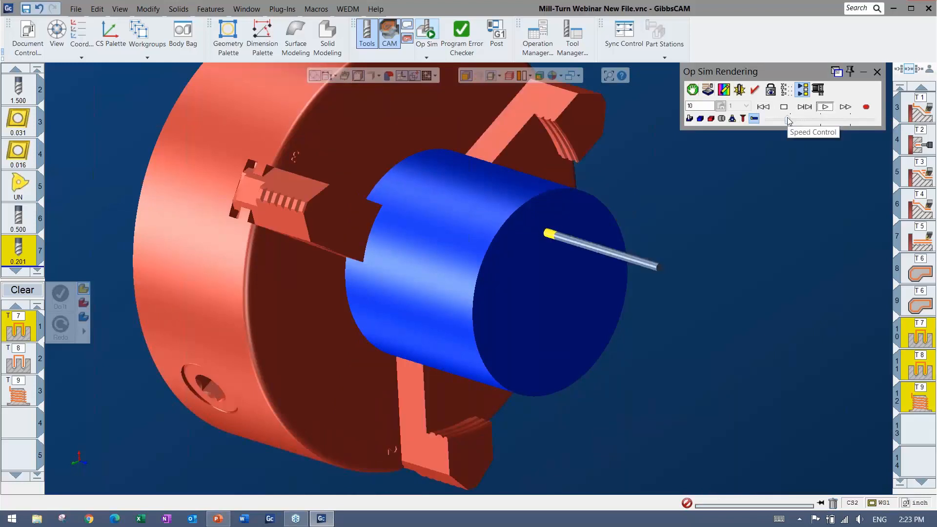
drag(789, 121, 800, 121)
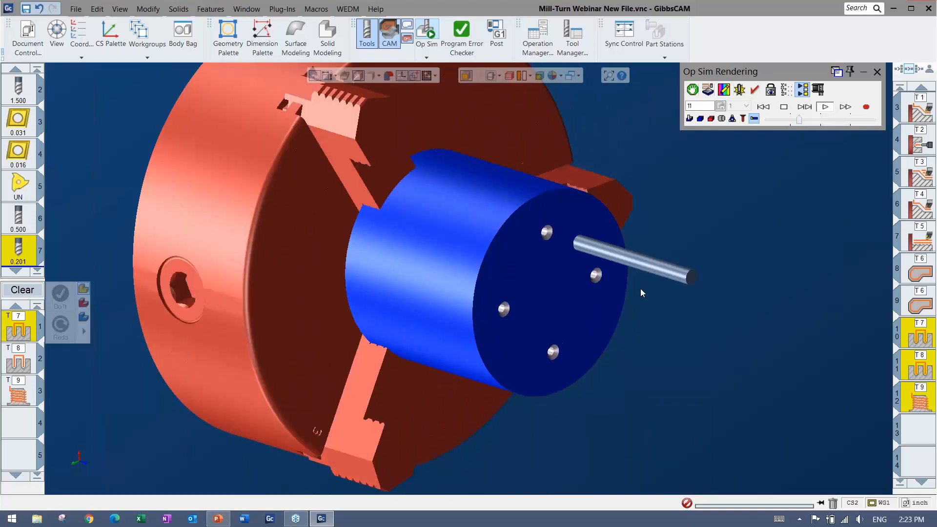
scroll(582, 273, up, 3)
scroll(394, 258, up, 3)
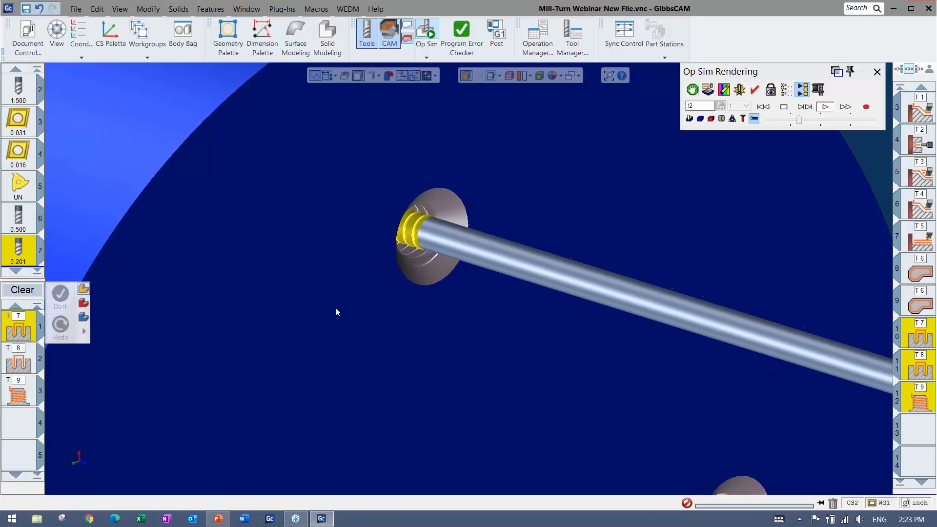
scroll(334, 308, down, 5)
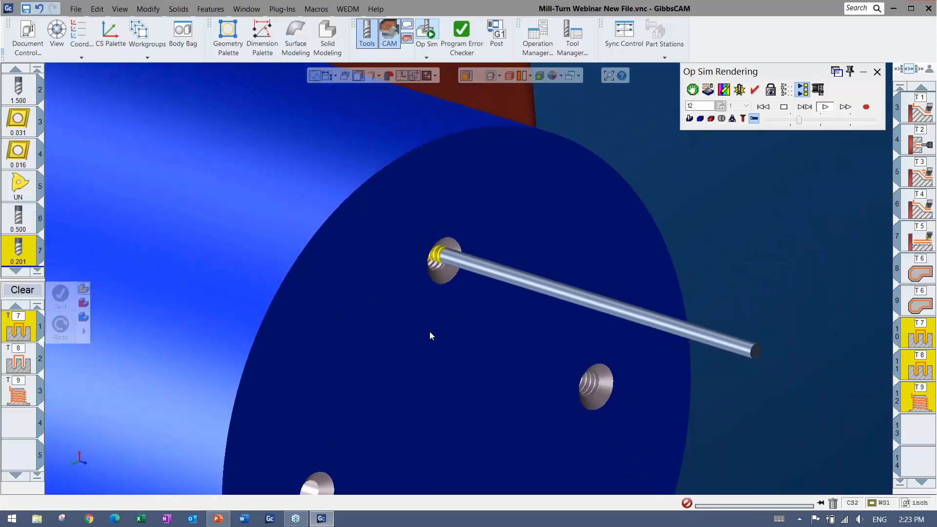
scroll(478, 297, up, 2)
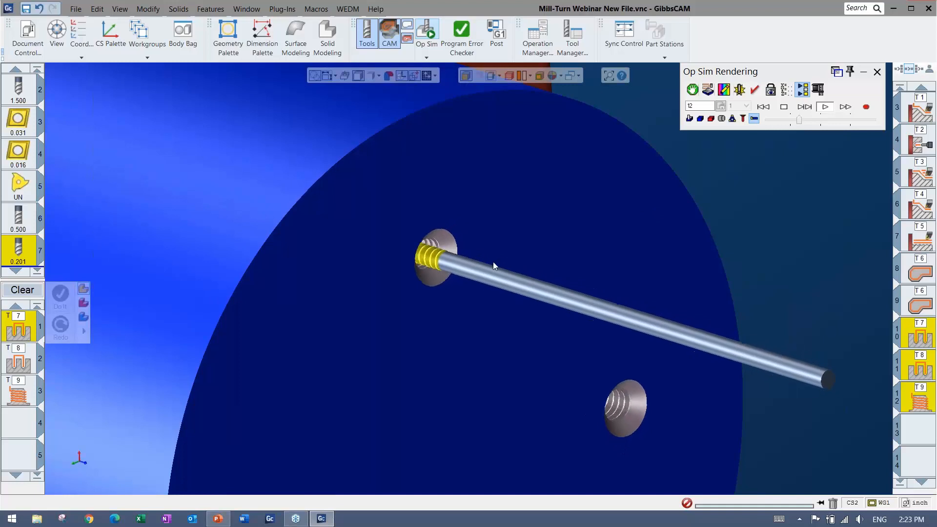
click(876, 73)
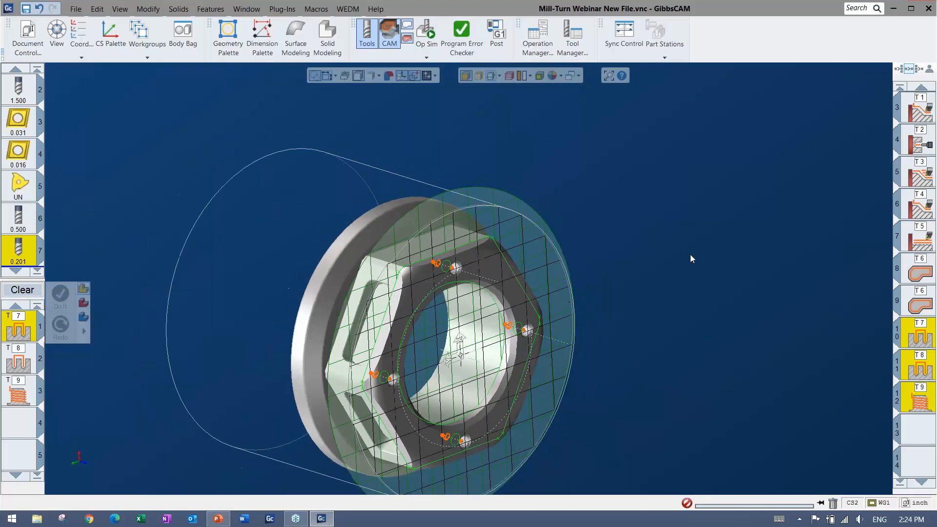
Clear the process list and load the saved Mill-Turn Webinar process list "7 - OD Pocket Rough-Finish"
click(25, 294)
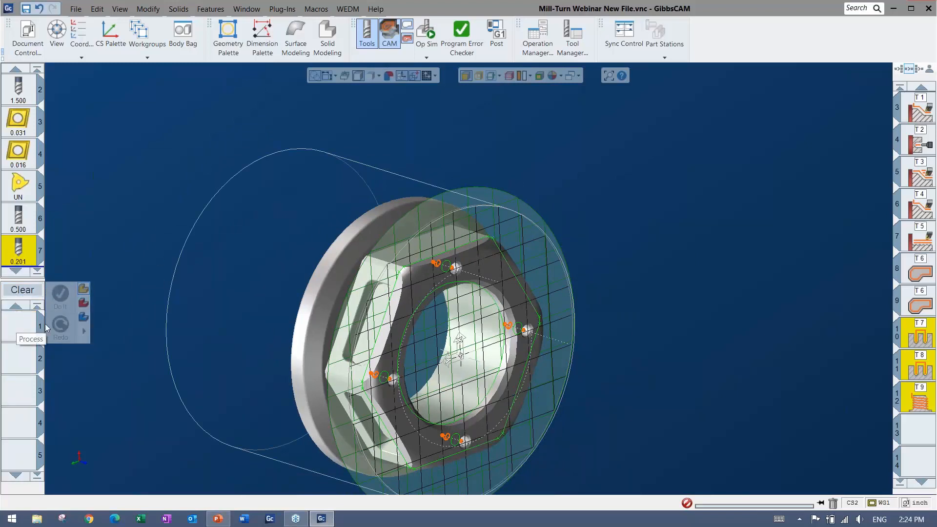
middle_drag(595, 183, 644, 142)
right_click(19, 326)
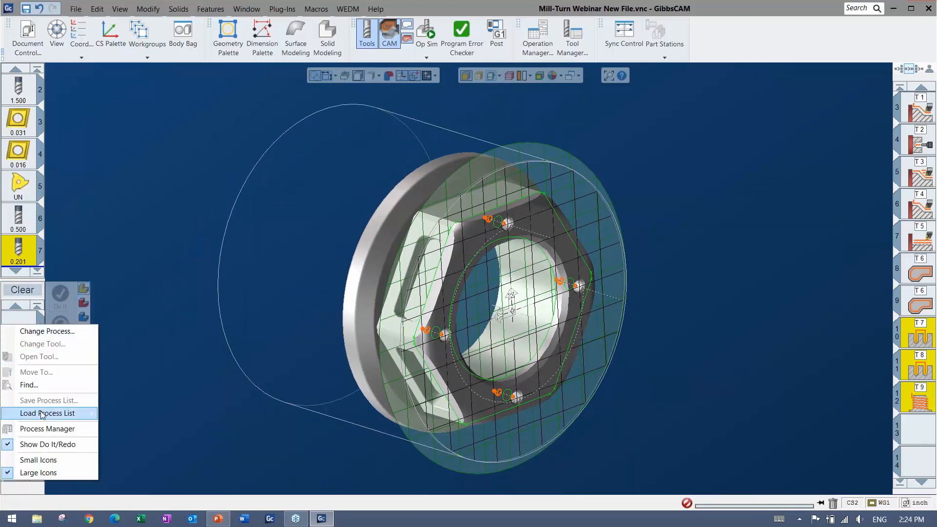
mouse_move(47, 413)
mouse_move(131, 440)
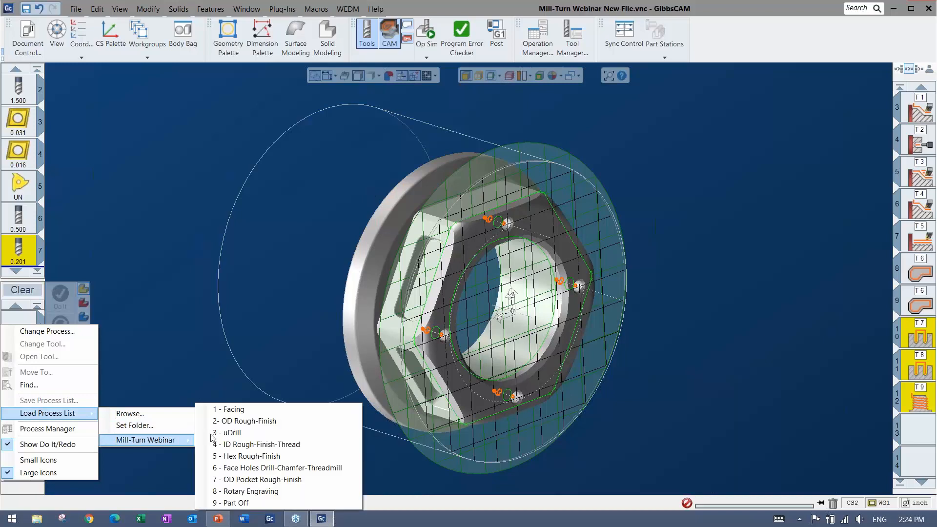
click(273, 479)
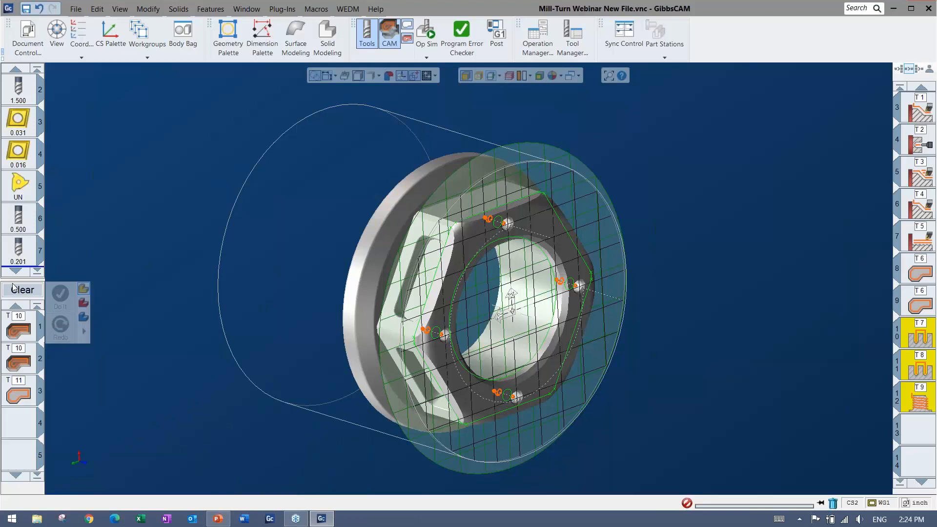
scroll(18, 225, down, 4)
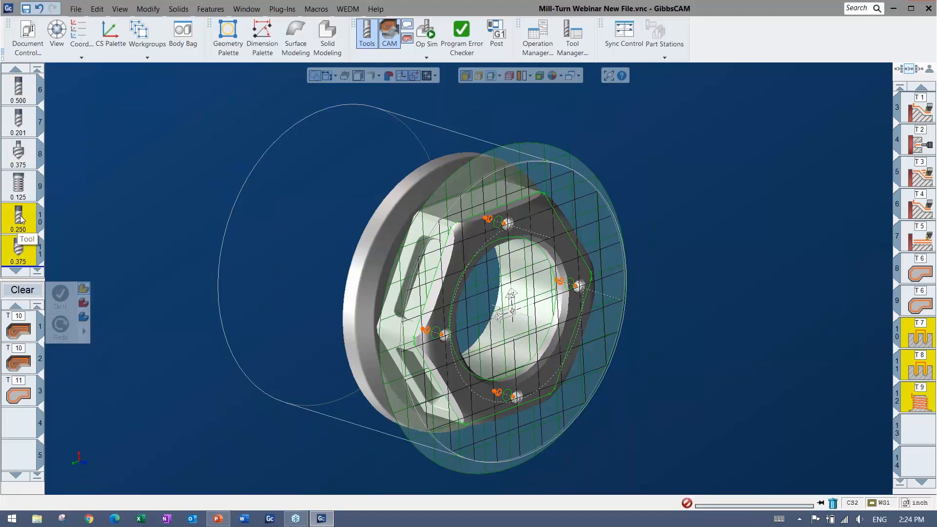
Review the settings of the 0.25 inch finish end mill in tool position 10, leaving it deselected
scroll(19, 218, down, 1)
double_click(19, 192)
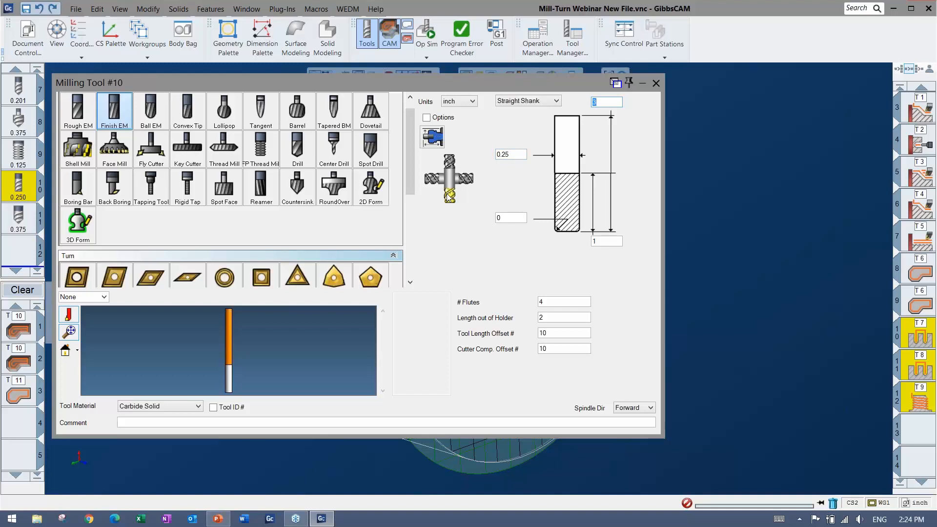
click(656, 84)
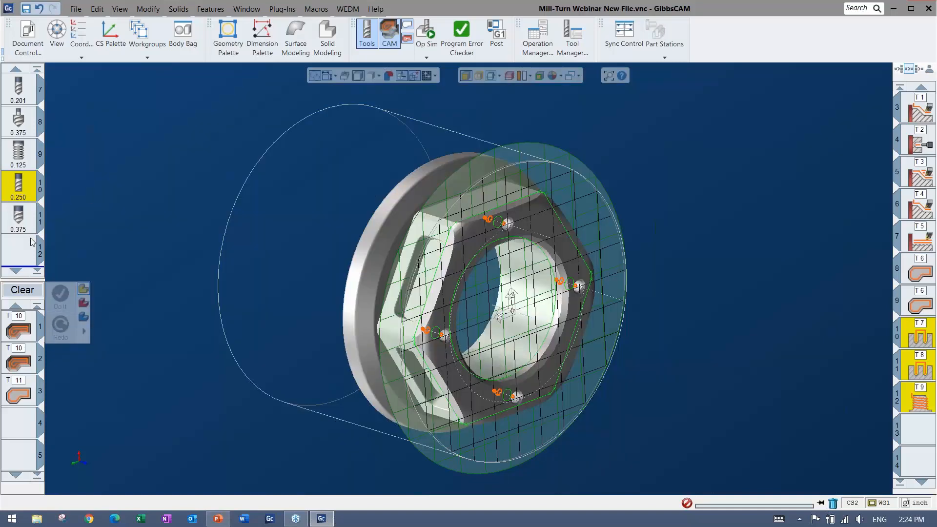
click(26, 181)
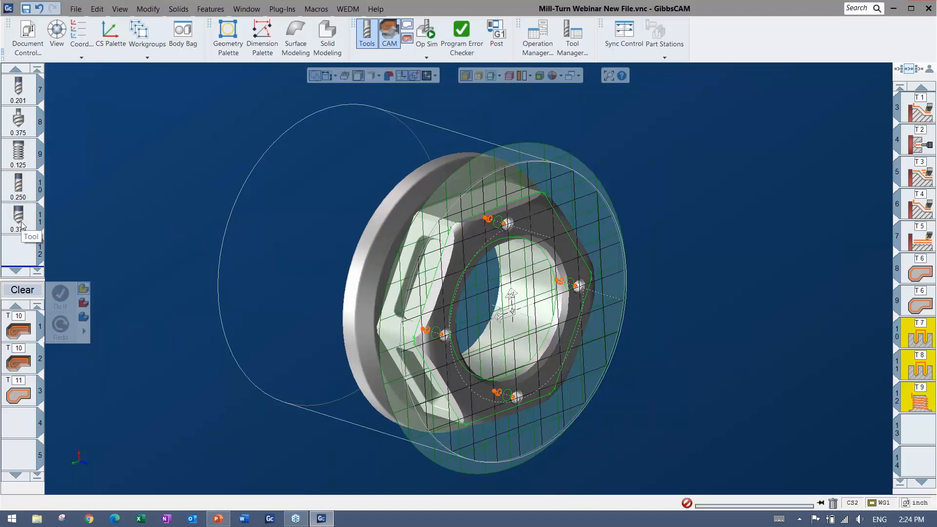
Review the rotation settings and available machining coordinate systems of the first Roughing process, which uses tool 10
click(18, 328)
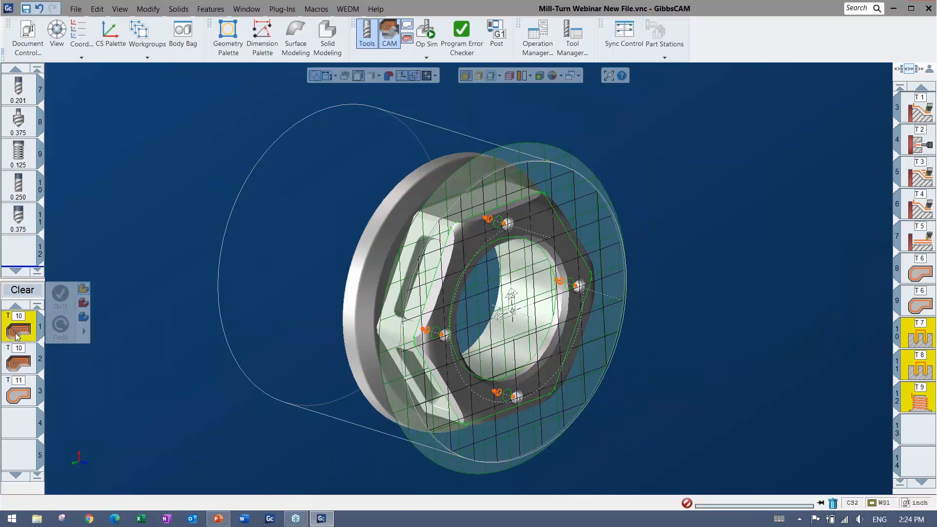
double_click(19, 328)
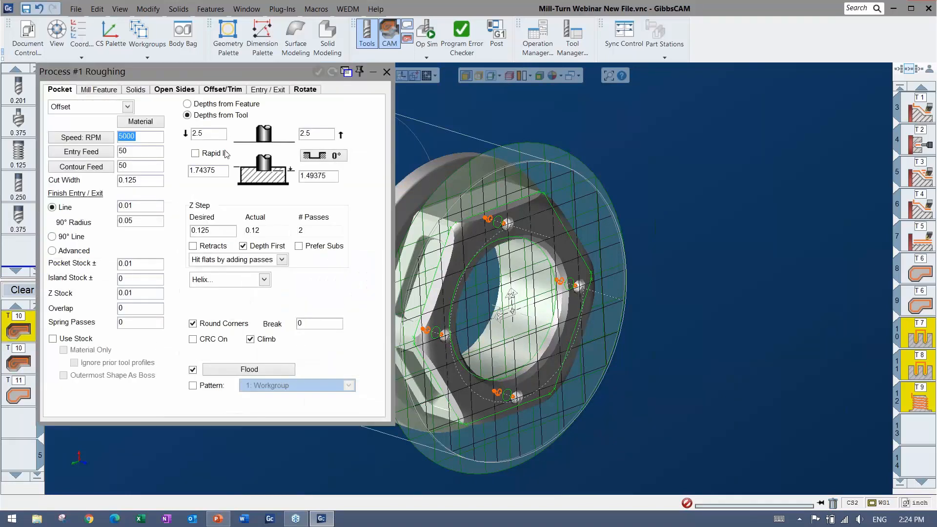
click(303, 89)
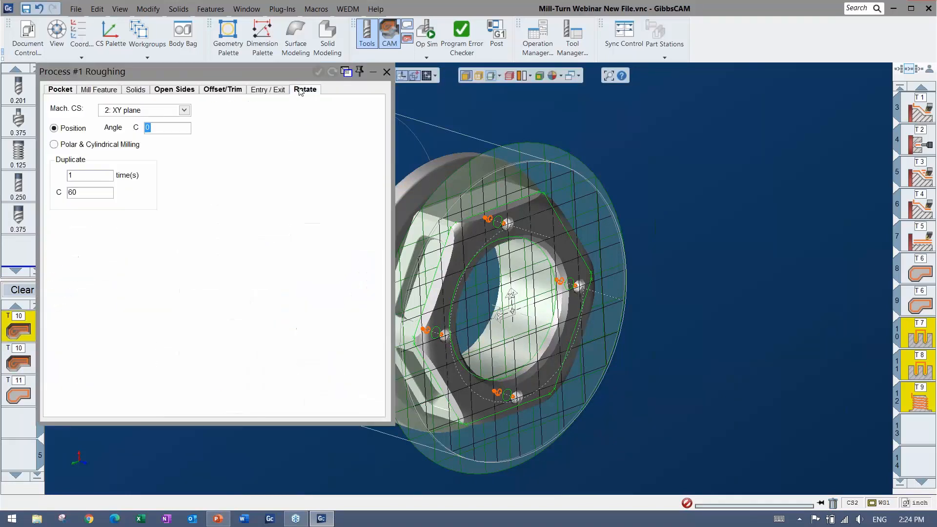
click(184, 111)
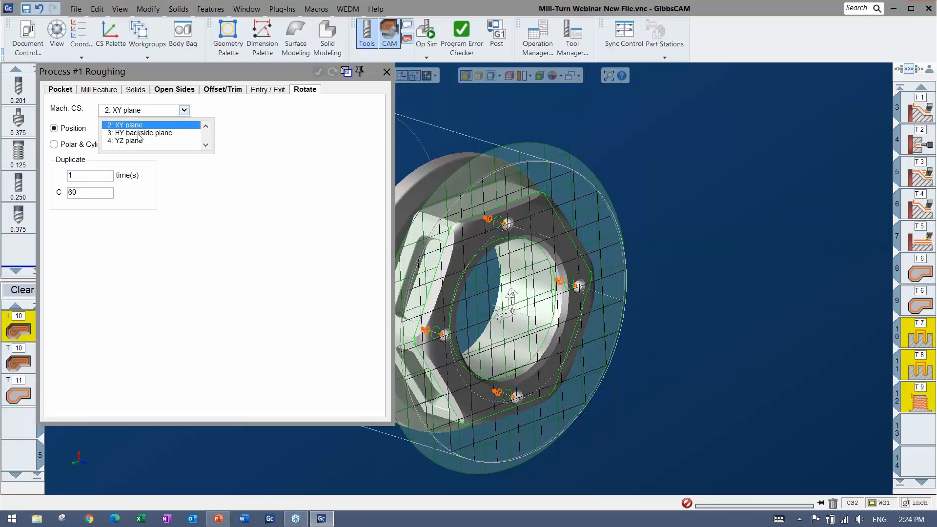
click(298, 146)
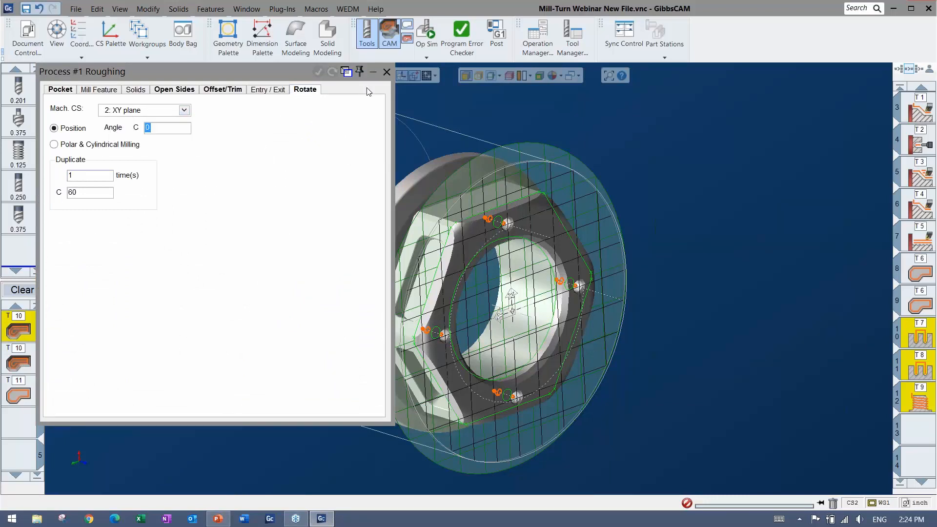
click(386, 72)
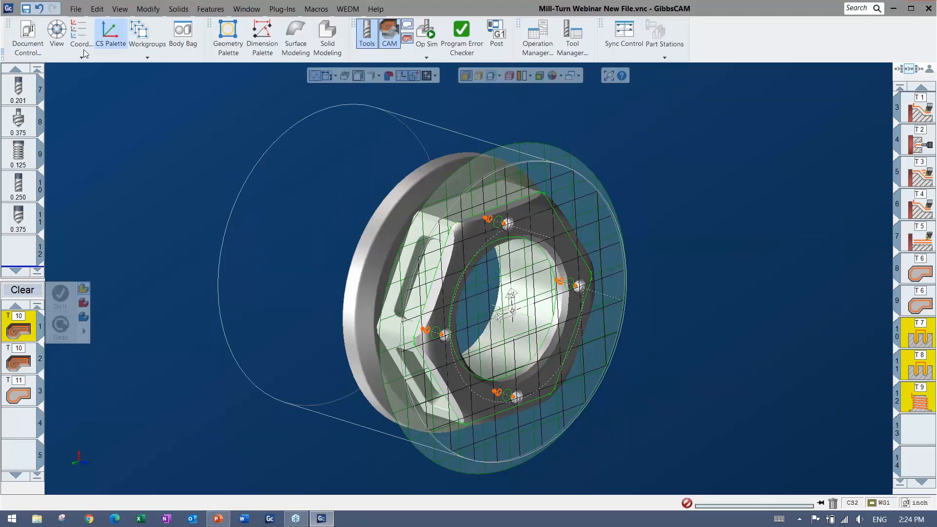
Open the coordinate system list and display the HY backside plane and the YZ plane on the part
click(80, 36)
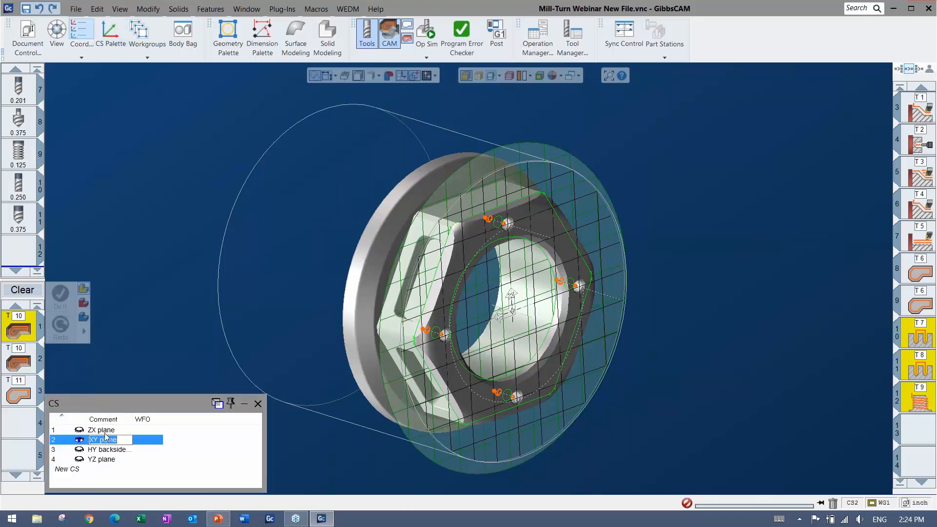
click(108, 450)
click(105, 459)
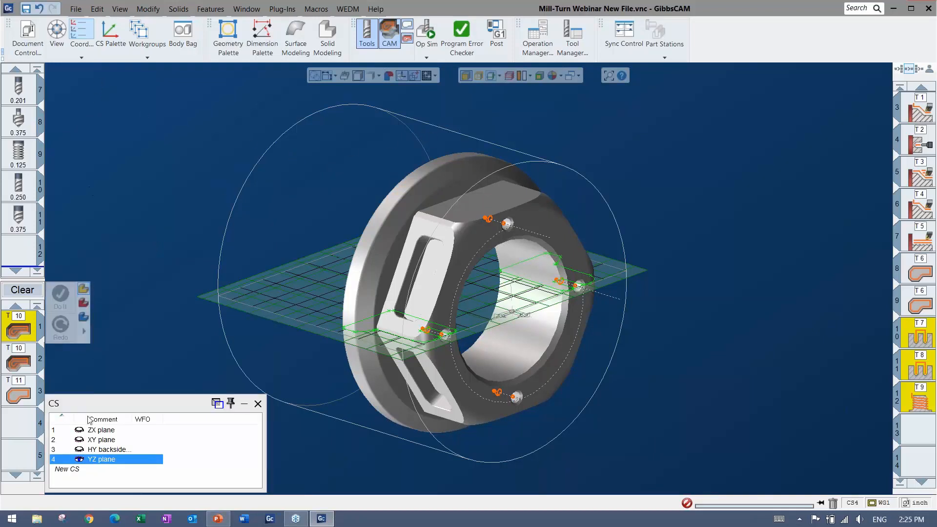
Create a new coordinate system from the YZ plane and name it Pocket
double_click(68, 470)
click(110, 470)
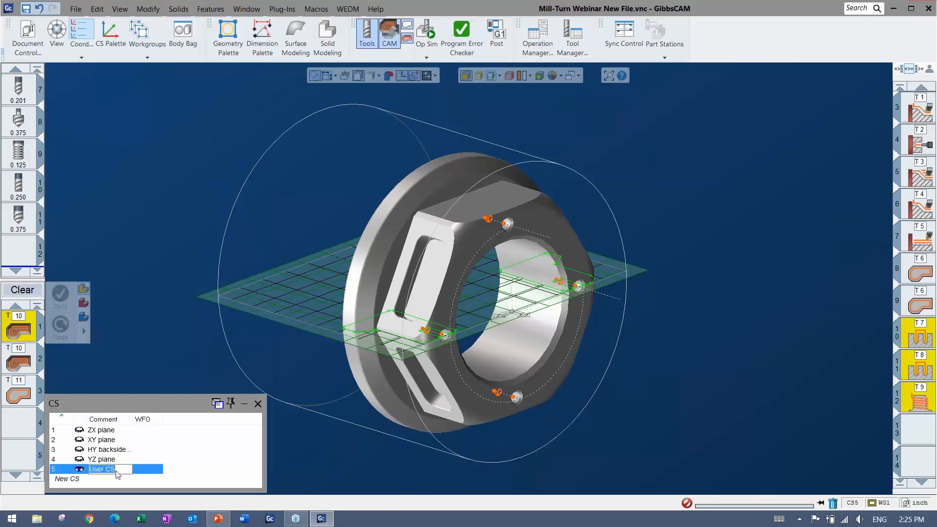
text(Pocket)
key(Return)
Align the Pocket coordinate system to the lower pocketed hex flat and check its axis directions
click(110, 33)
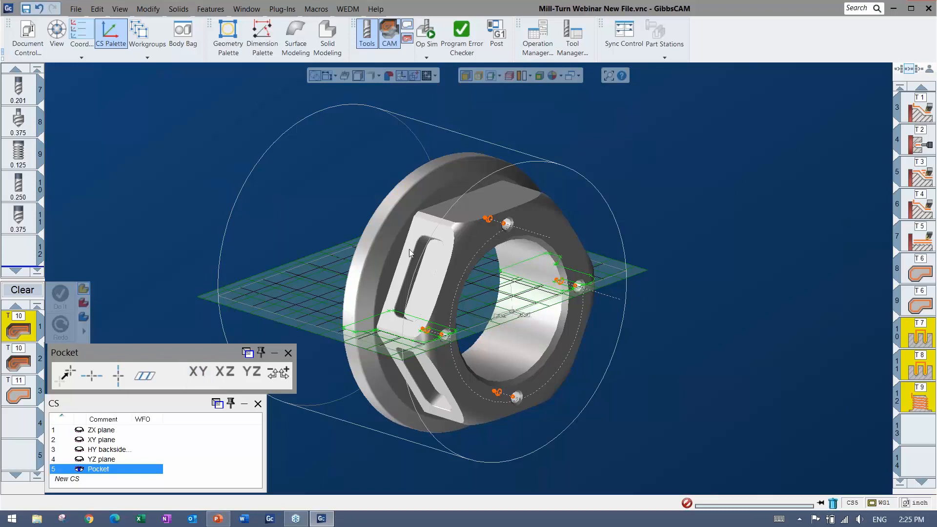
click(412, 392)
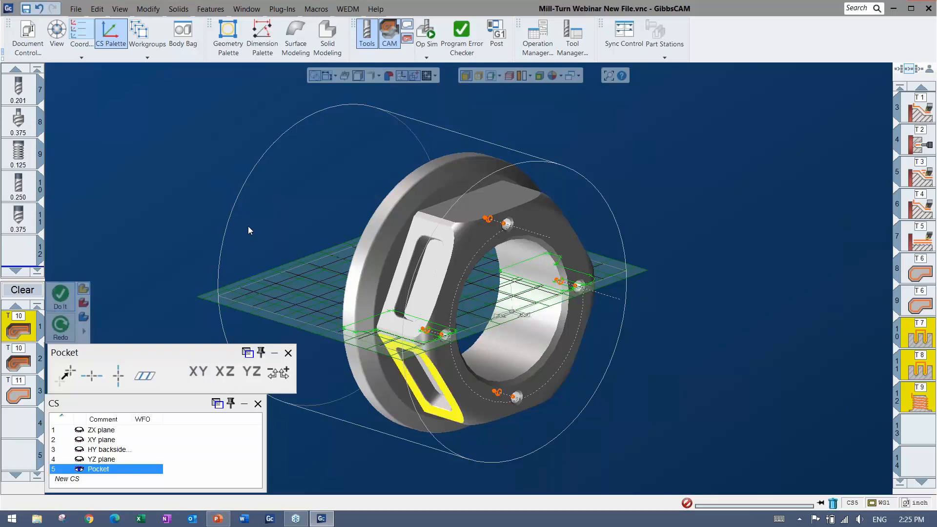
click(225, 373)
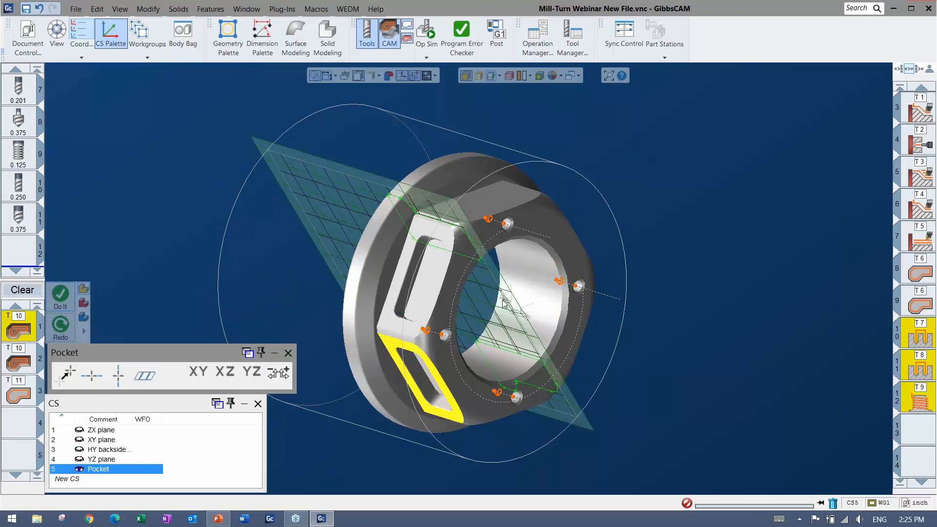
middle_drag(589, 289, 732, 220)
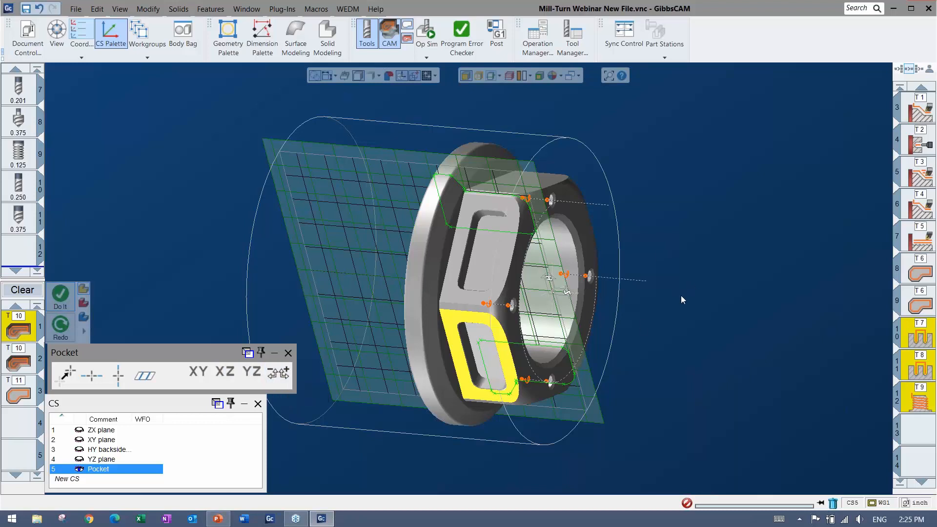
middle_drag(643, 328, 599, 206)
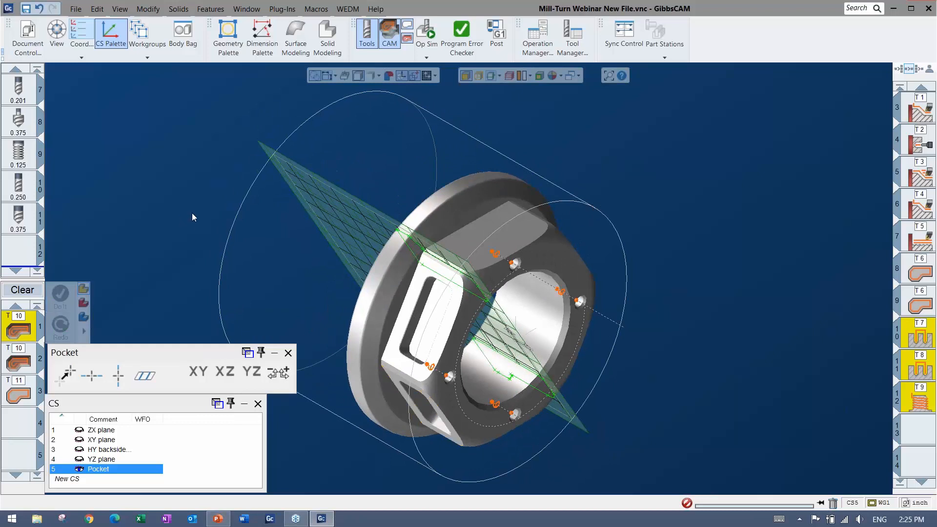
Rotate the Pocket coordinate system 180 degrees clockwise about its Z axis
click(144, 375)
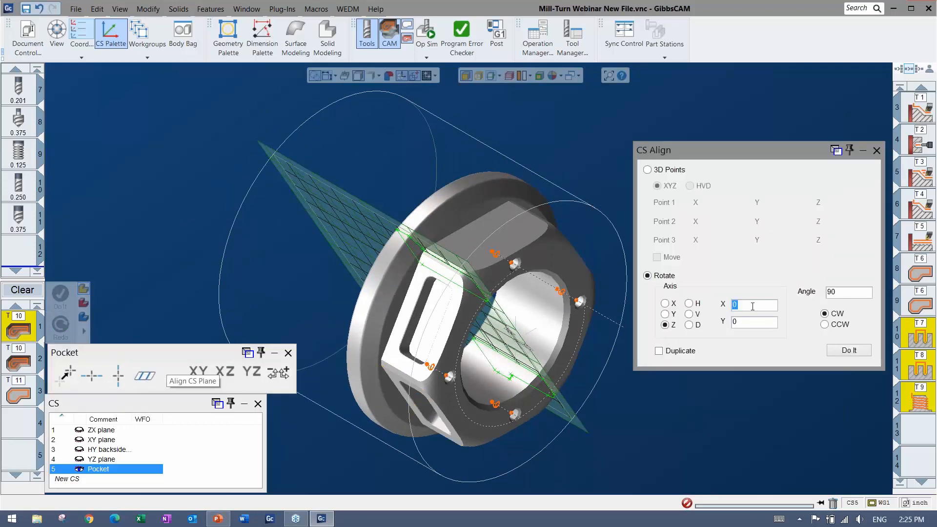
double_click(834, 292)
text(180)
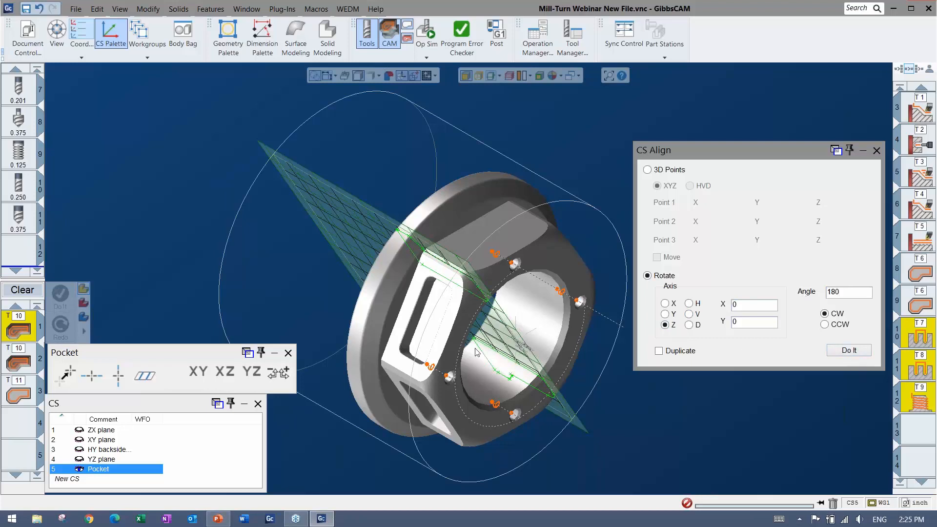
middle_drag(487, 334, 546, 281)
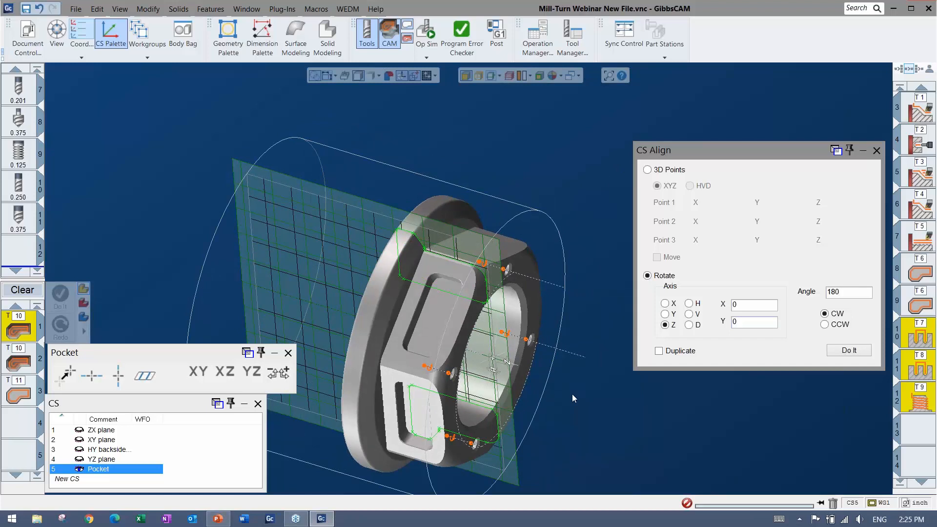
click(849, 350)
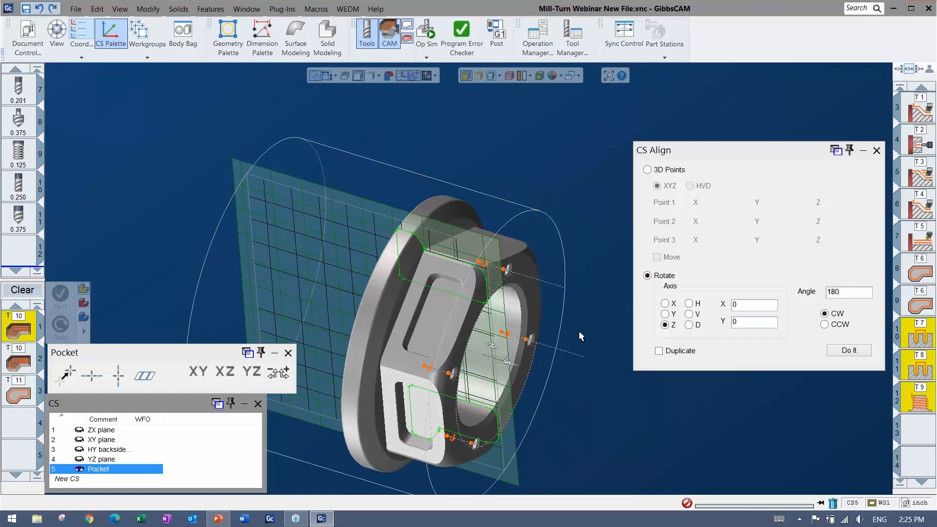
click(877, 150)
Delete the Pocket coordinate system from the list
click(103, 432)
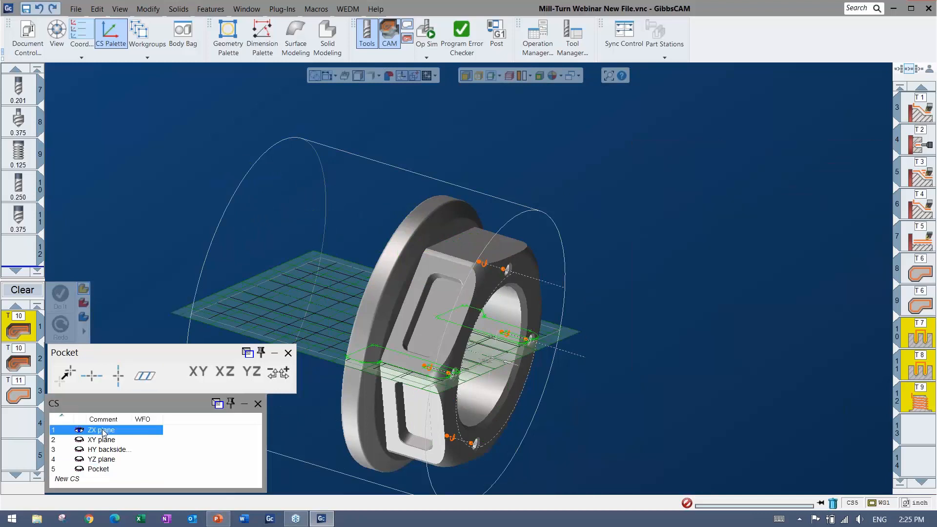
click(101, 470)
click(92, 460)
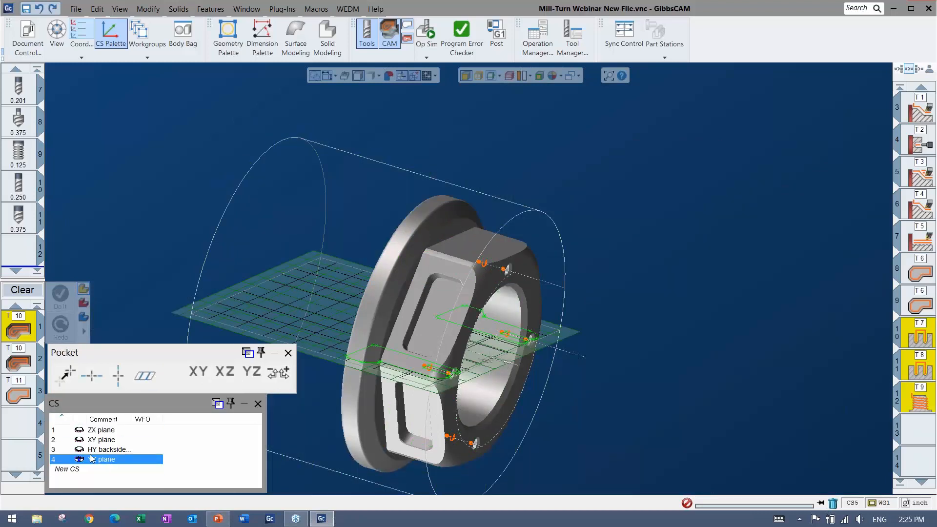
Create a new coordinate system from the ZX plane and align it to the lower pocketed hex flat
click(103, 430)
click(85, 472)
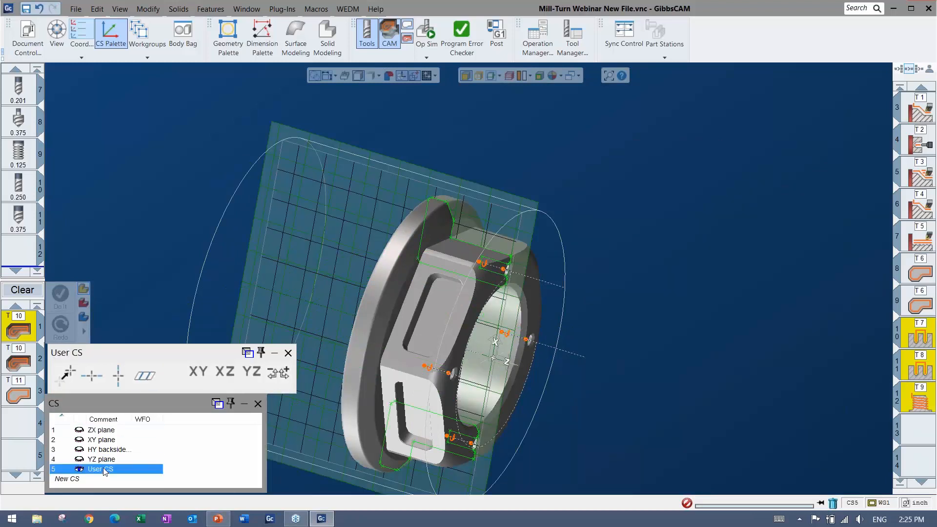
click(403, 382)
click(145, 376)
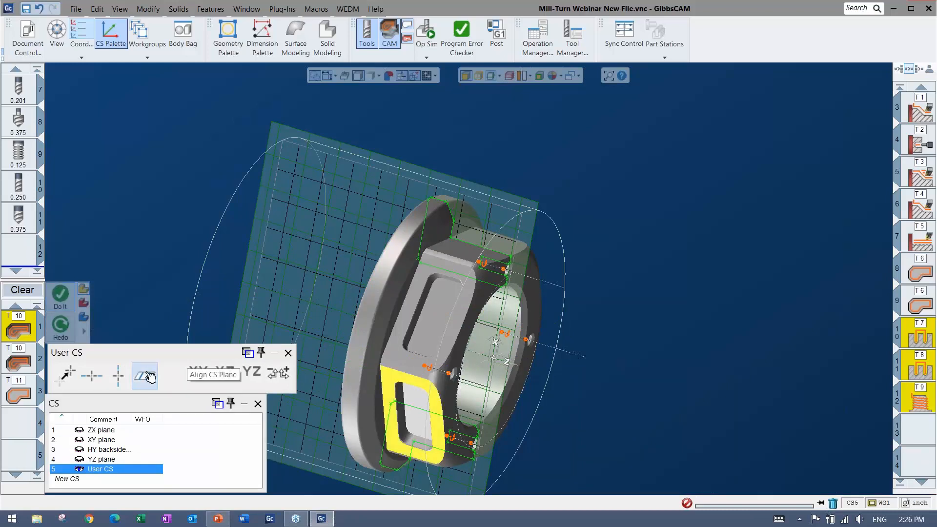
Rename the new user coordinate system to Pocket and close the coordinate system dialogs
click(93, 459)
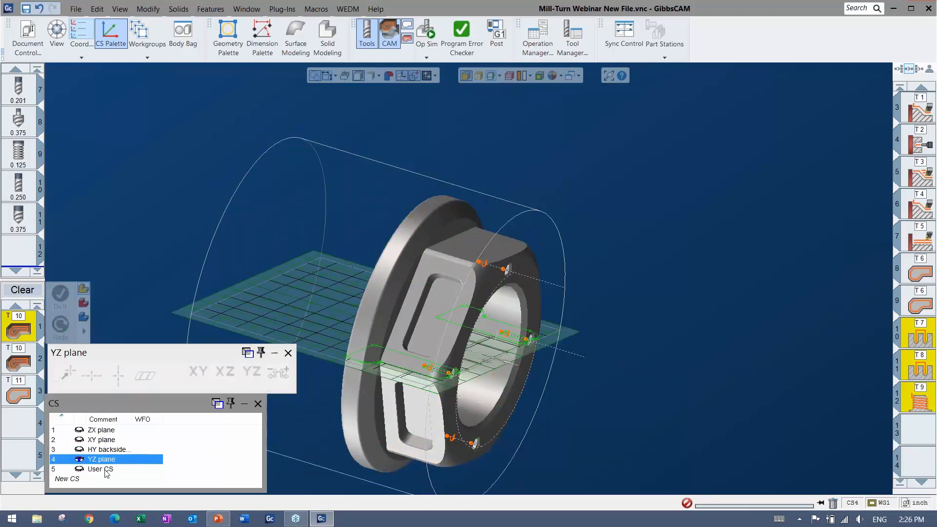
click(106, 471)
click(105, 471)
text(Pocket)
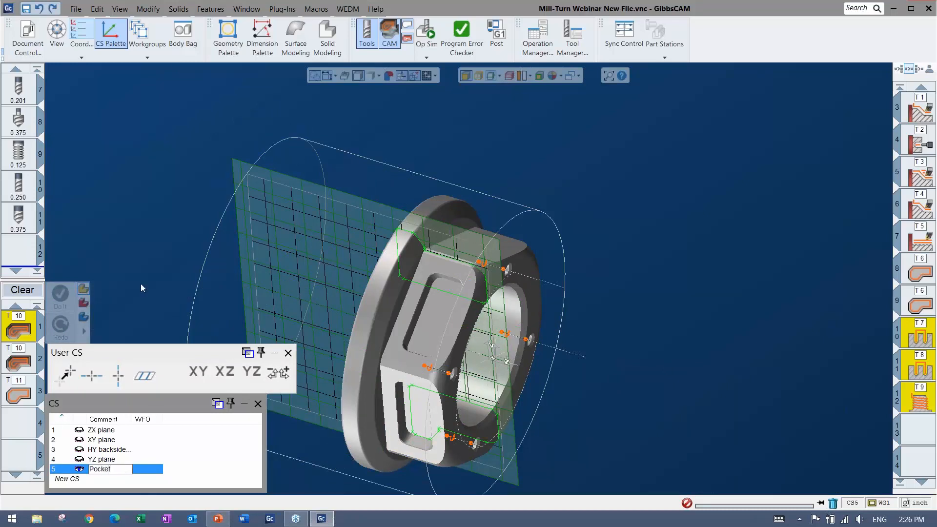
key(Return)
click(288, 353)
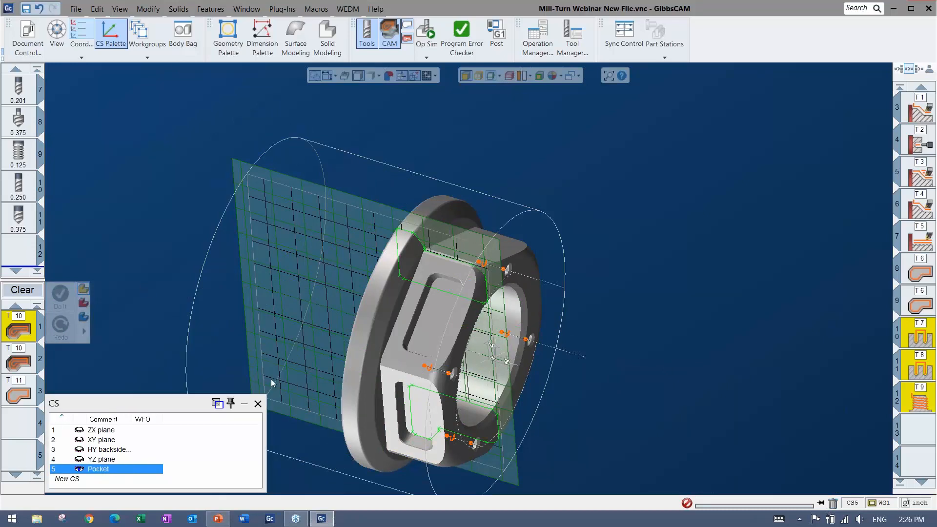
click(258, 404)
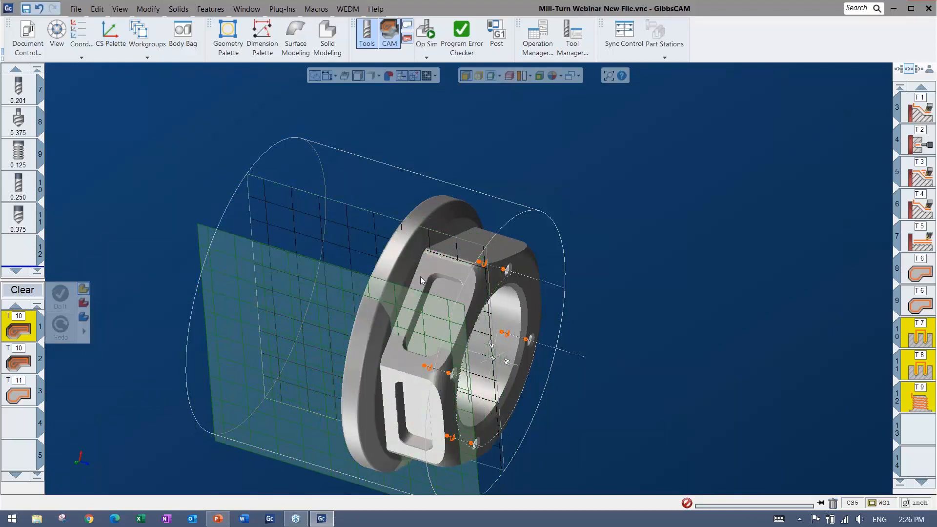
Slide the Pocket grid's section plane outward from the part centre until it cuts through the lower hex pocket
drag(420, 276, 404, 284)
middle_drag(620, 338, 621, 298)
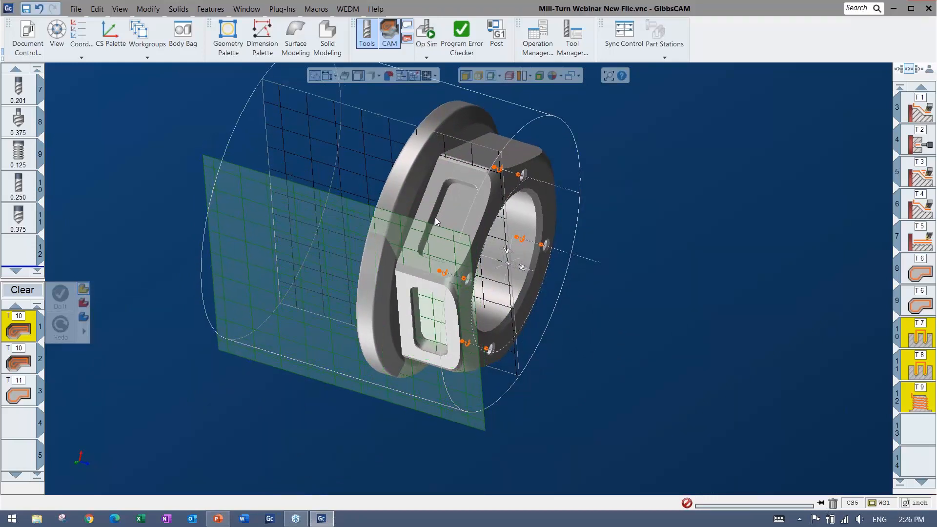
click(437, 222)
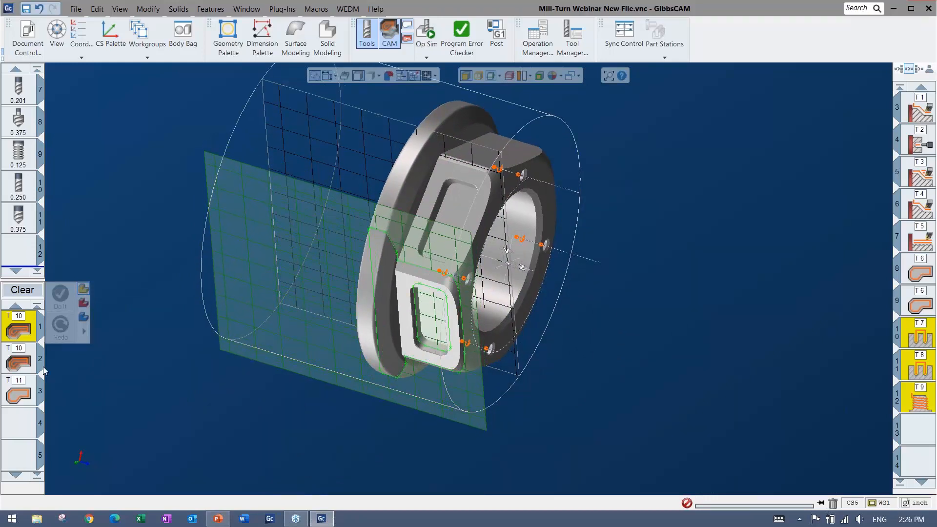
Set the machining coordinate system of the first Roughing process to "5: Pocket"
double_click(19, 331)
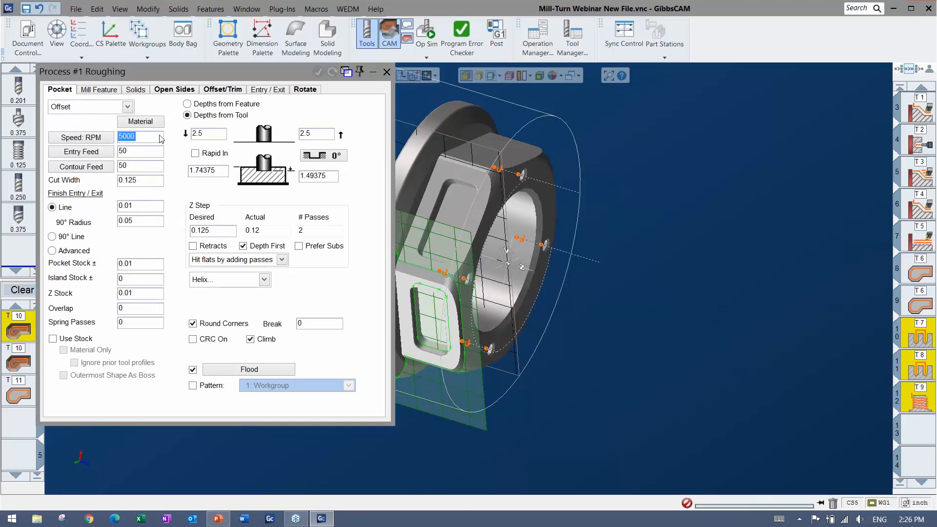
click(307, 90)
click(176, 112)
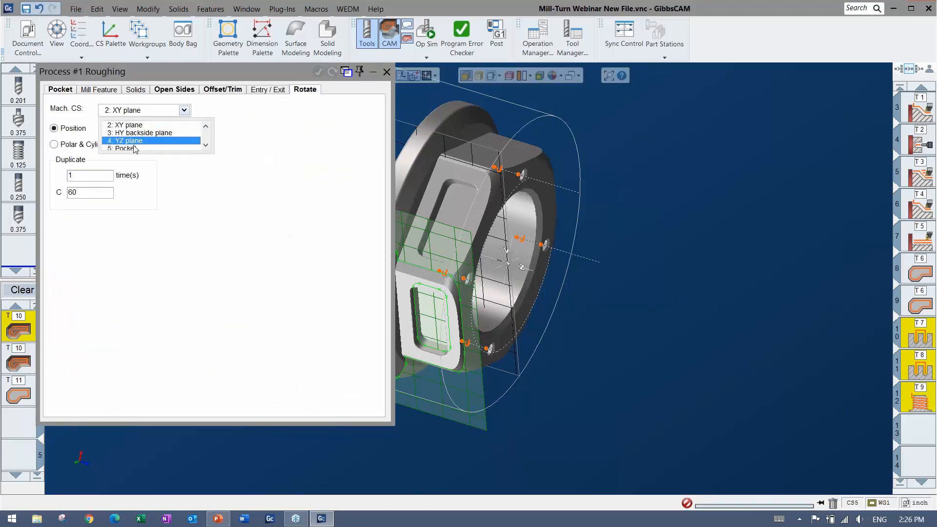
scroll(136, 149, down, 1)
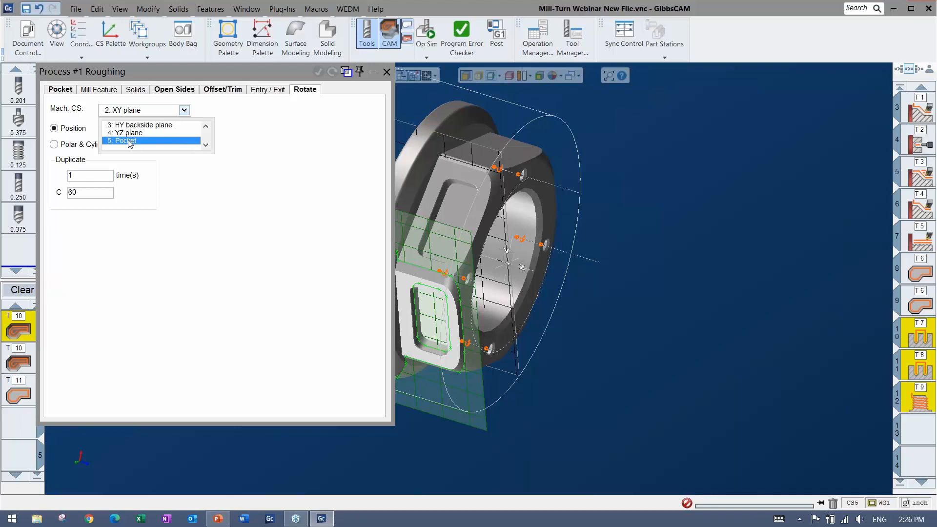
click(123, 141)
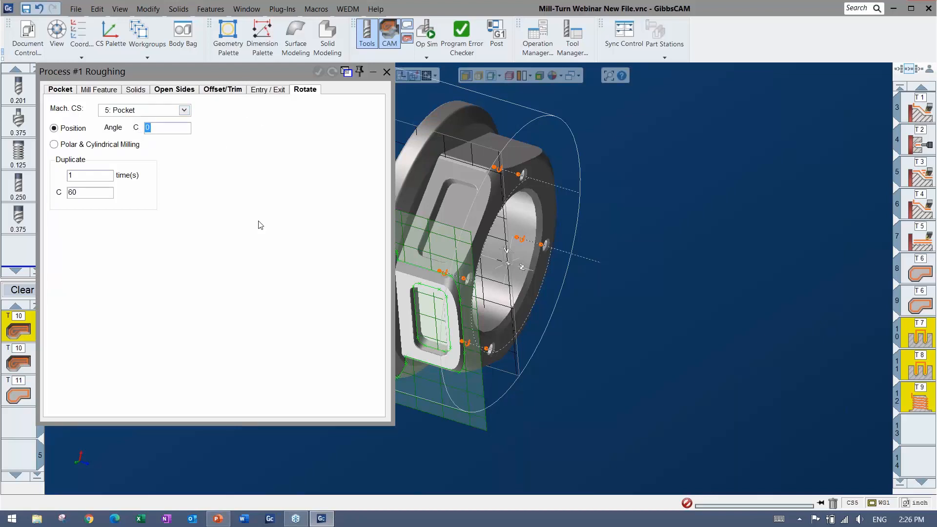
Set the rotary duplicate count to 0 times in both pocket Roughing processes
drag(75, 176, 58, 177)
text(0)
key(Tab)
click(332, 72)
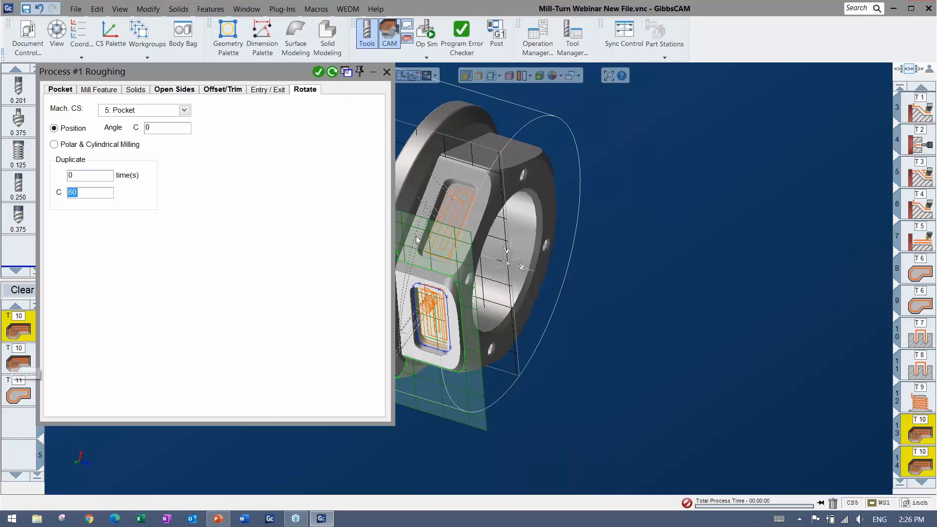
click(17, 362)
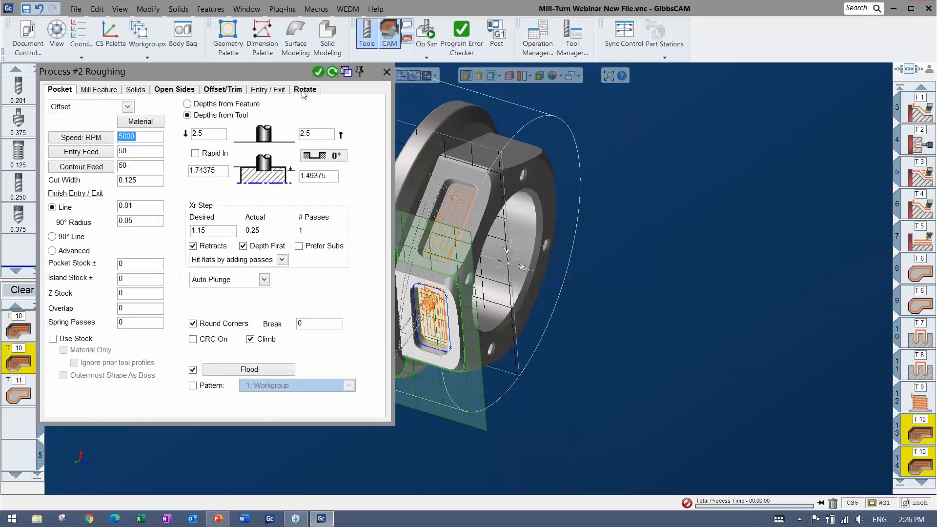
click(305, 89)
double_click(70, 175)
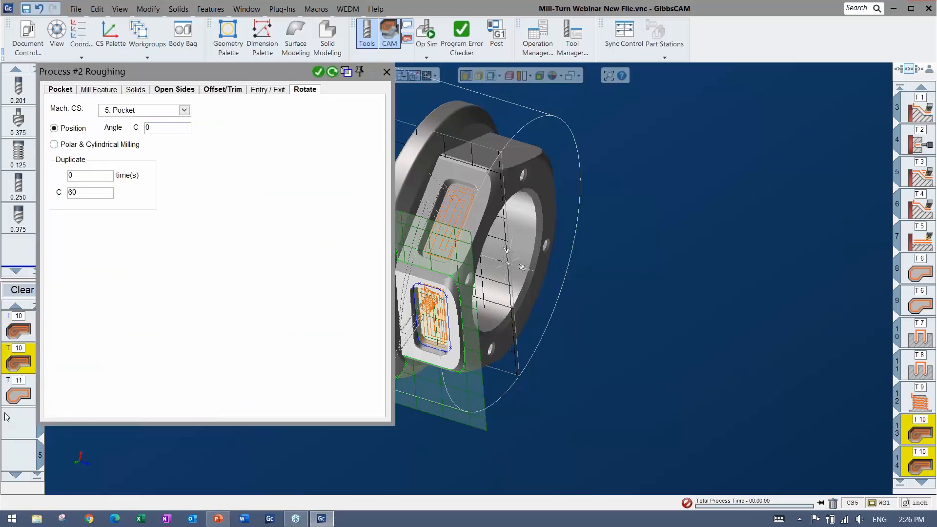
Set the Contour process's rotary duplicate count to 0 times and regenerate the pocket toolpaths
click(15, 395)
click(290, 89)
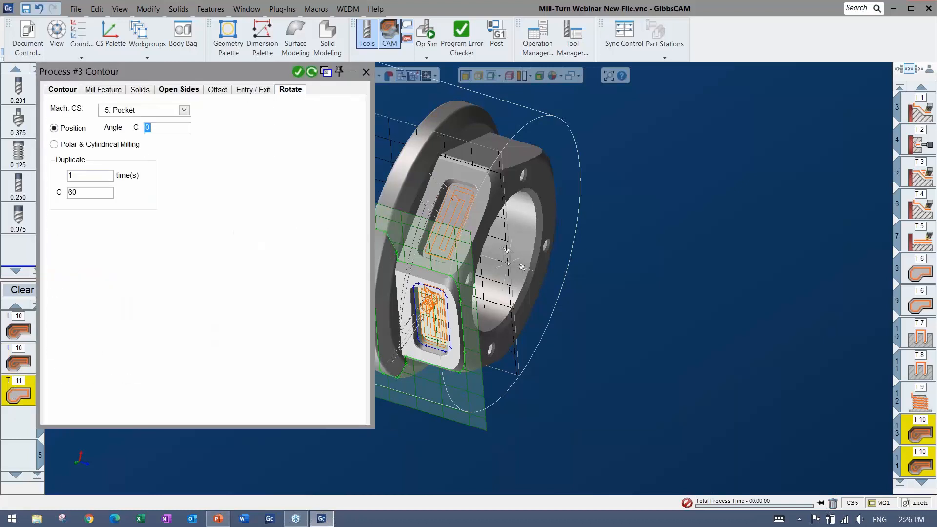
double_click(70, 176)
text(0)
key(Return)
drag(85, 176, 61, 172)
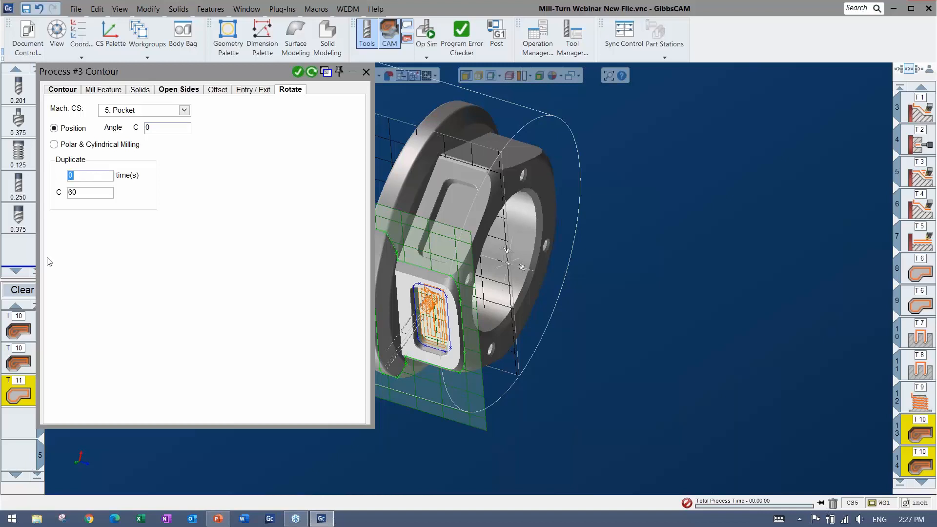
Set the rotary duplicate count to 1 time in both pocket Roughing processes
double_click(25, 326)
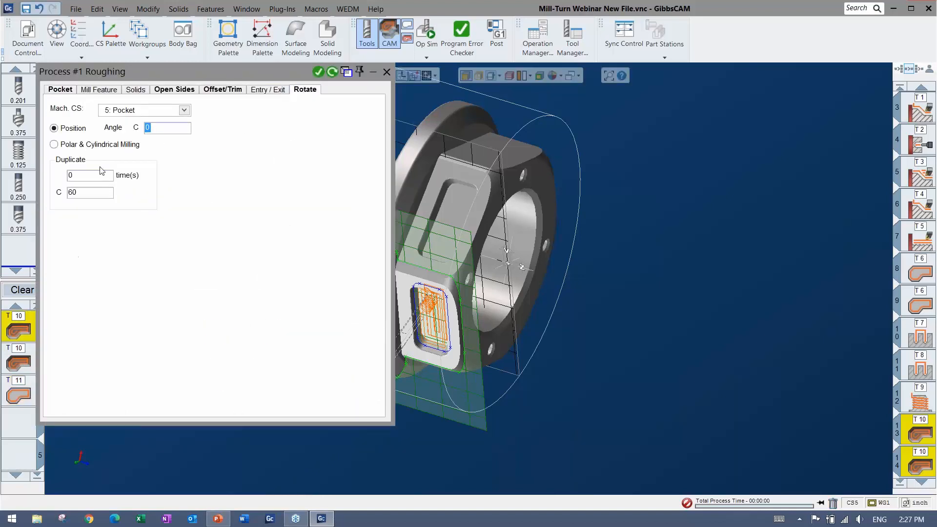
click(24, 361)
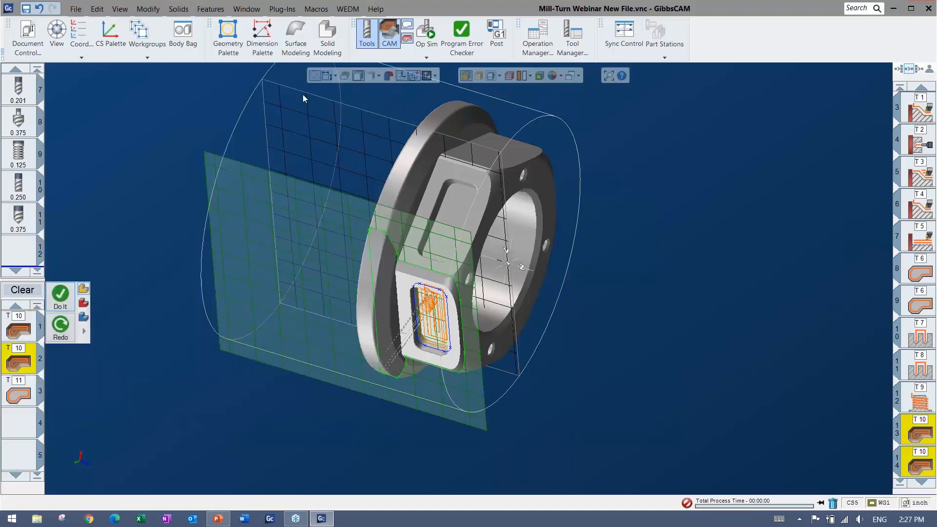
click(304, 91)
drag(80, 176, 47, 222)
text(1)
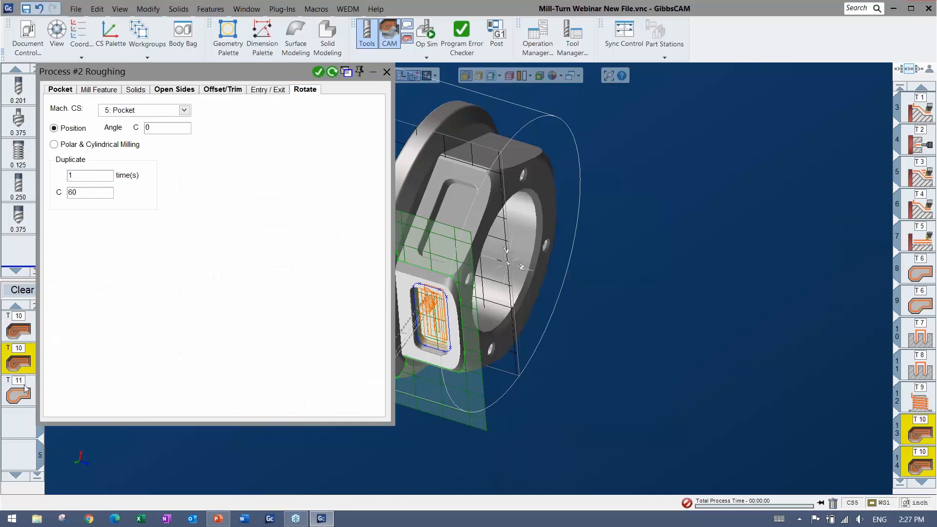
Set the Contour process's rotary duplicate count to 1 time and regenerate the pocket operations
double_click(25, 389)
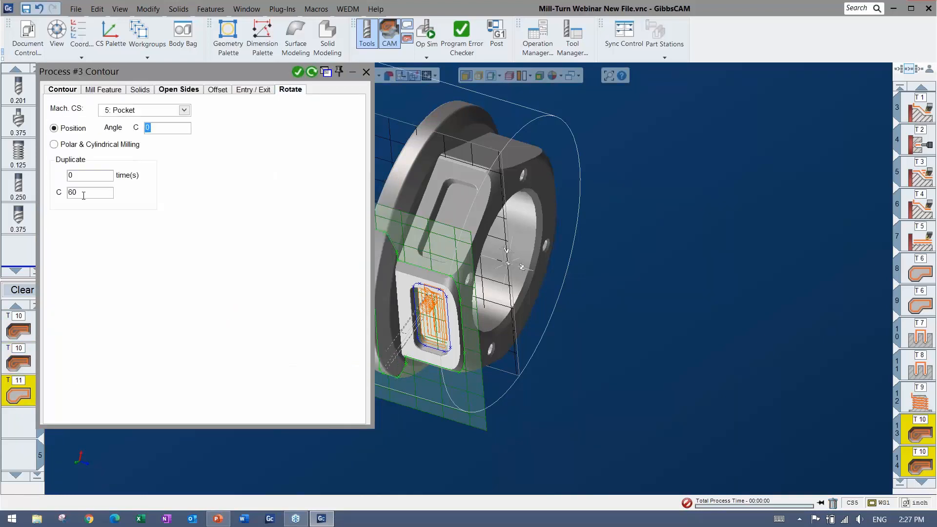
double_click(72, 175)
text(1)
click(312, 71)
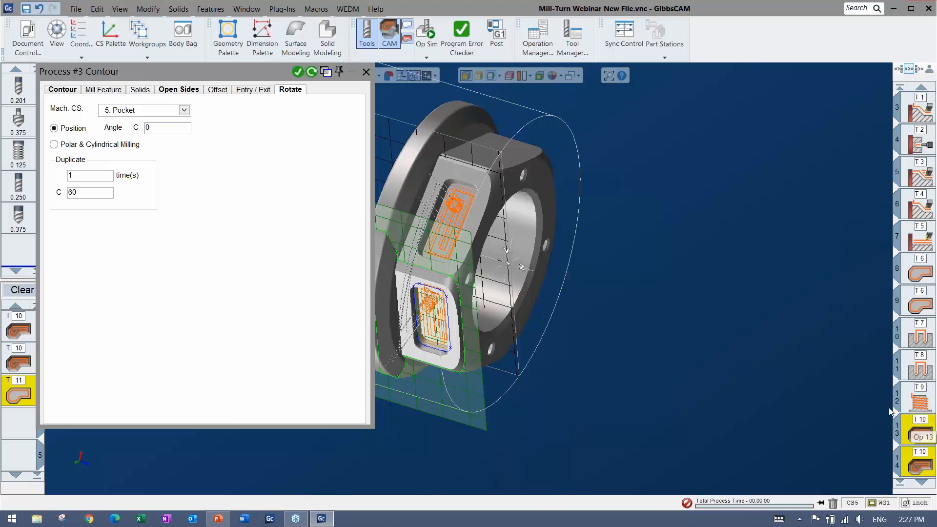
Set the Contour process's C position angle to 180 and generate another set of pocket operations for the opposite hex flats
double_click(153, 129)
double_click(147, 129)
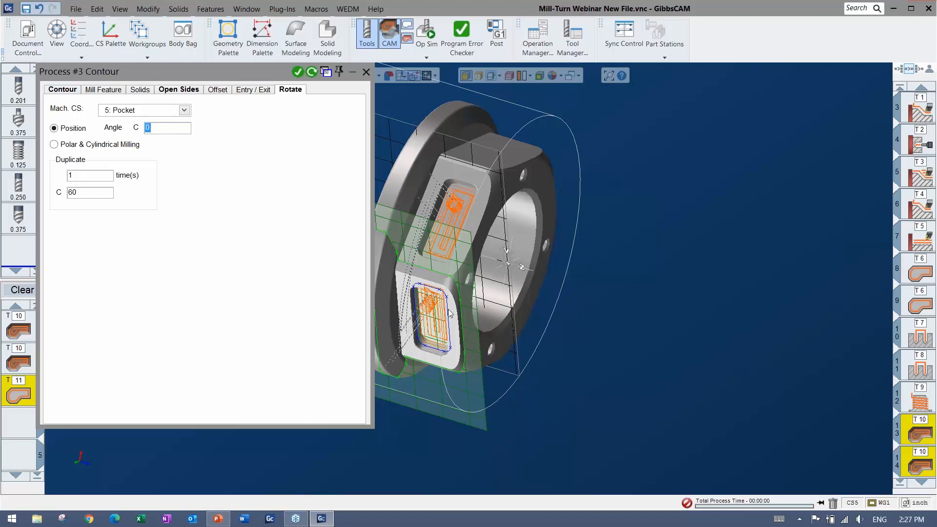
middle_drag(473, 361, 622, 219)
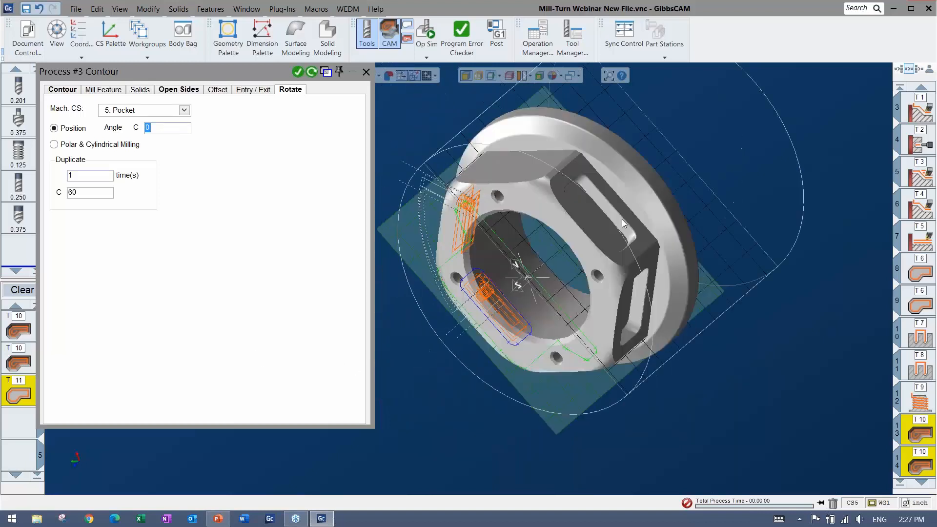
middle_drag(617, 322, 746, 271)
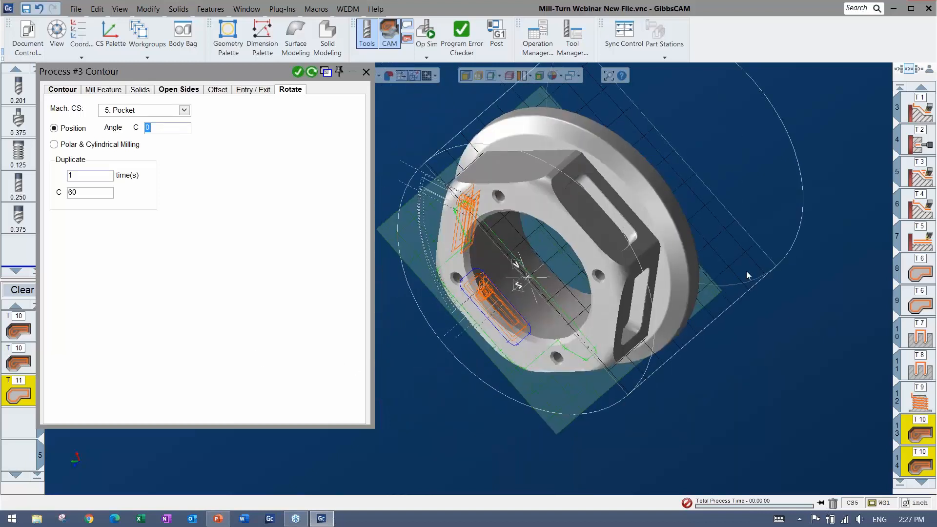
middle_drag(465, 331, 547, 317)
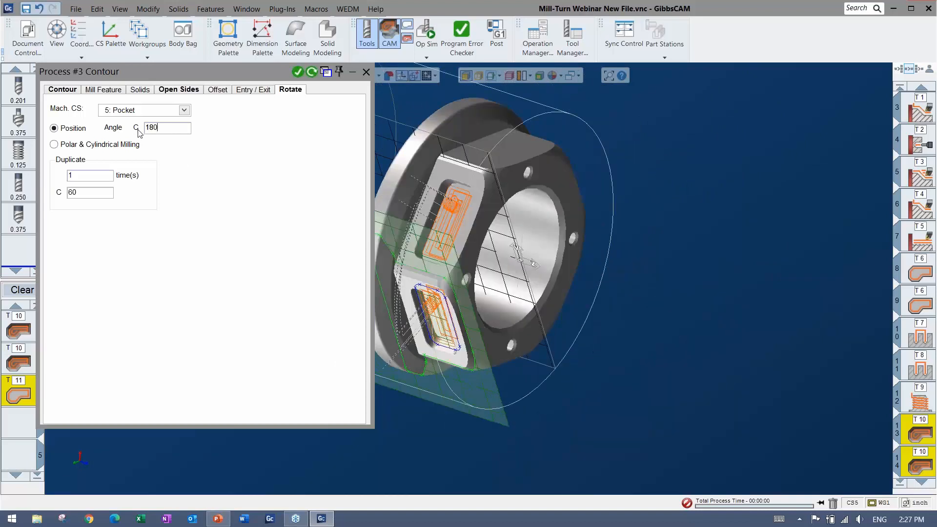
click(298, 73)
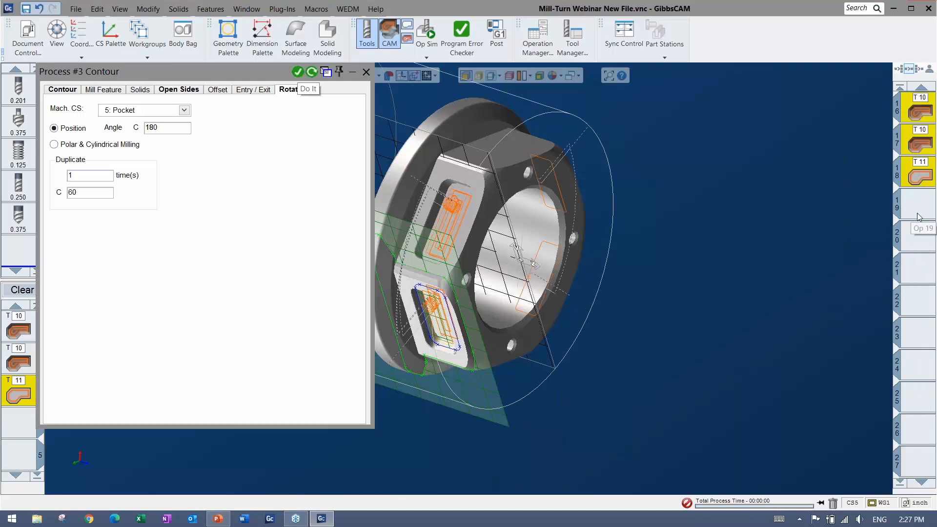
Select operations 16 to 18, set the C position angle to 180 in both Roughing processes and regenerate them
scroll(911, 196, up, 3)
click(914, 273)
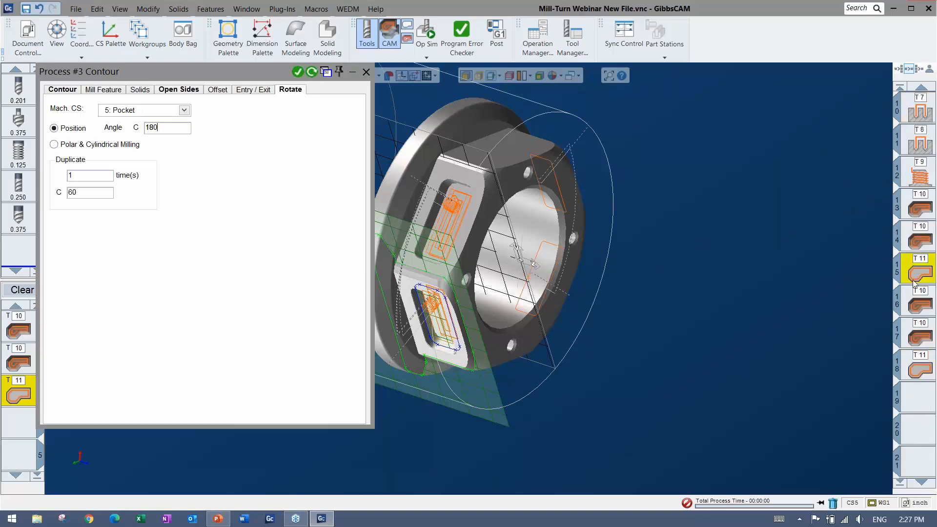
click(922, 306)
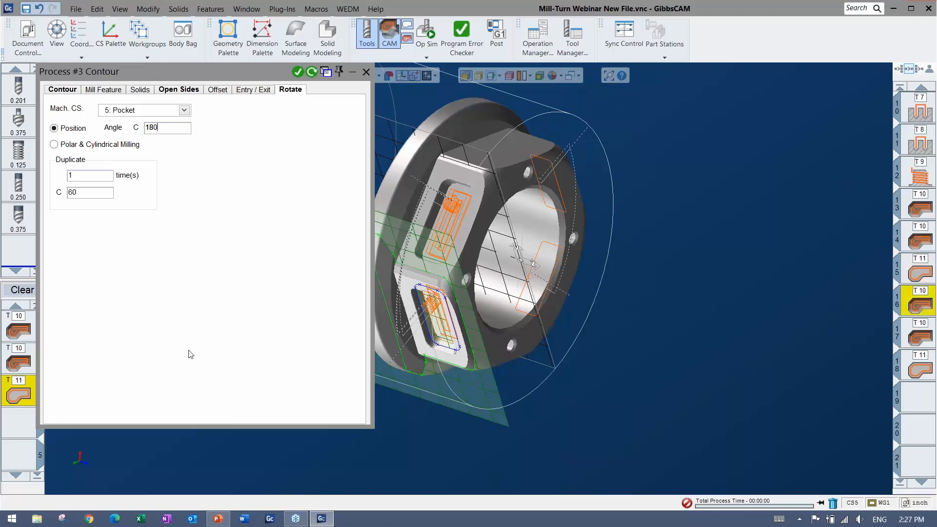
double_click(924, 308)
click(15, 327)
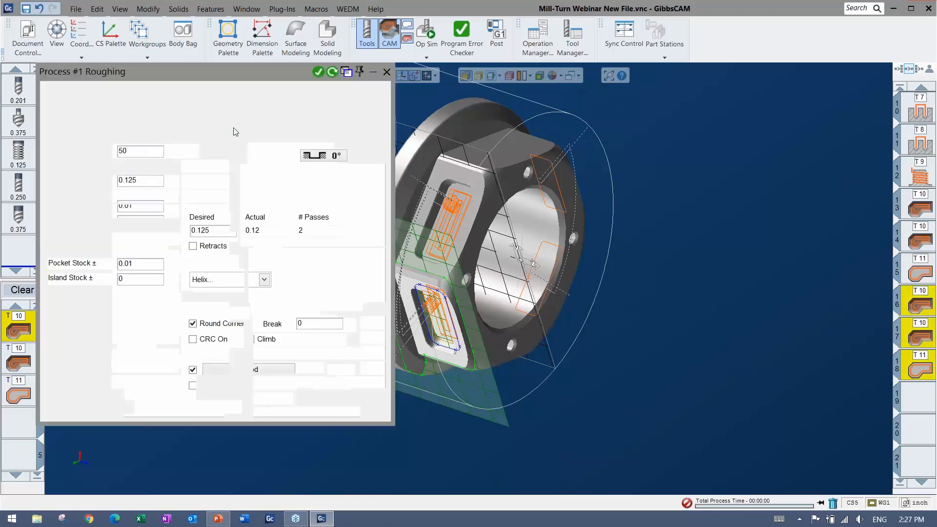
click(305, 89)
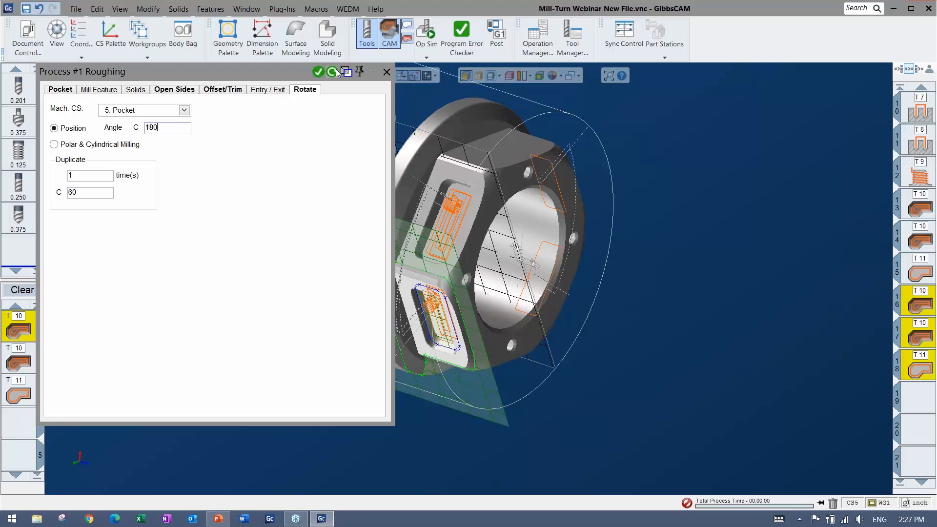
click(332, 71)
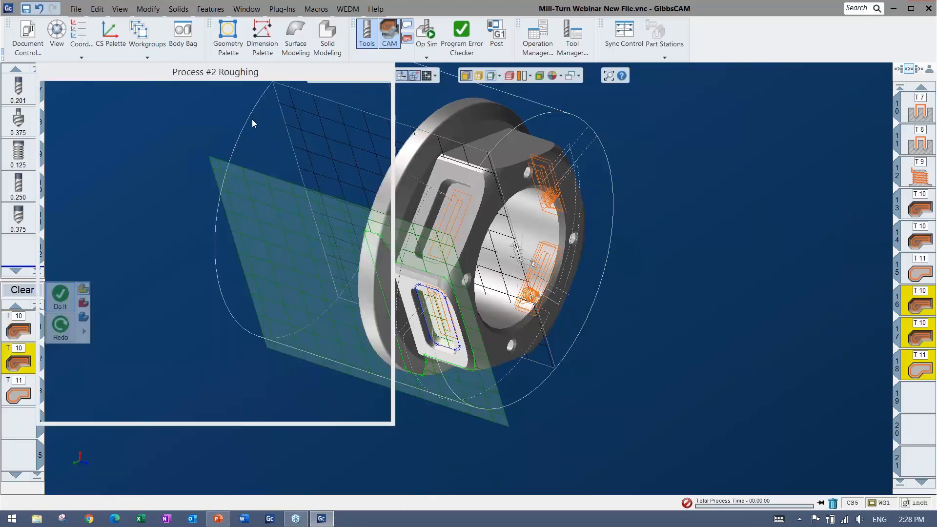
text(18)
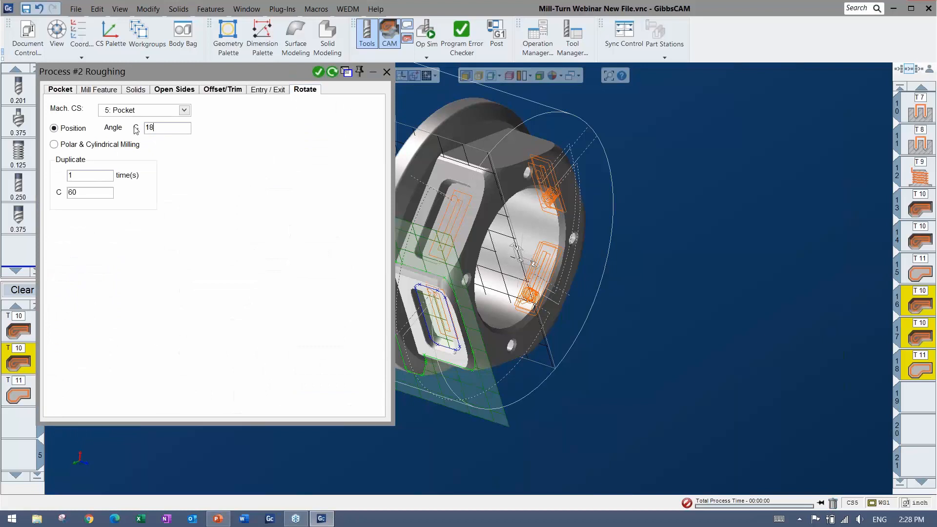
text(0)
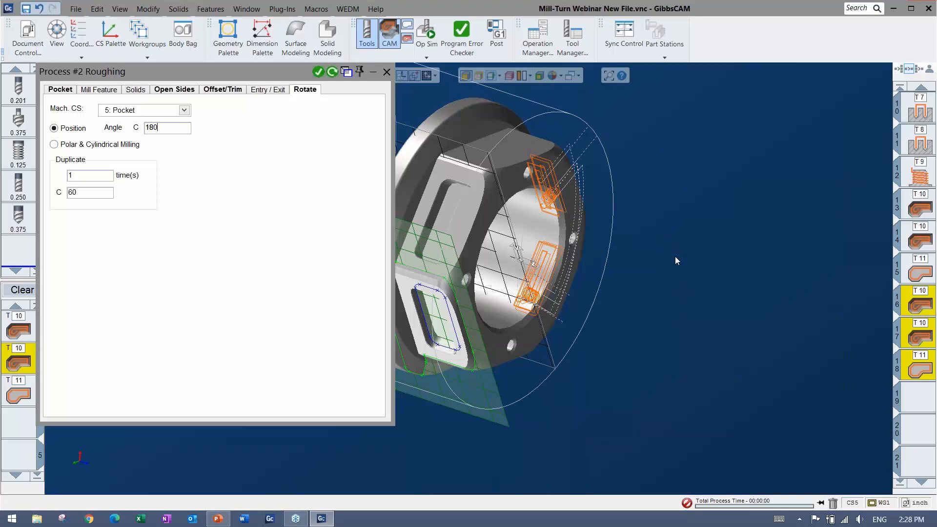
Deselect the pocket profile, close the Roughing process dialog and clear the process list
middle_drag(657, 321, 738, 375)
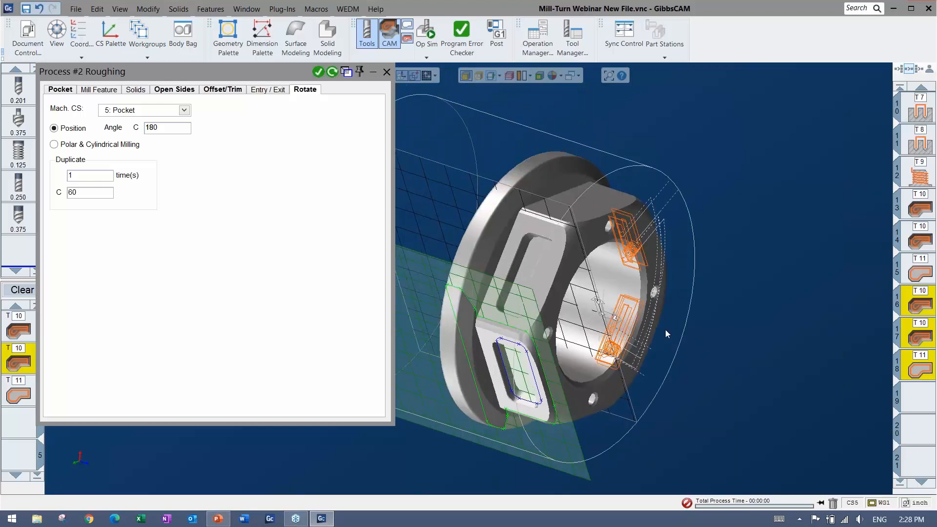
click(729, 341)
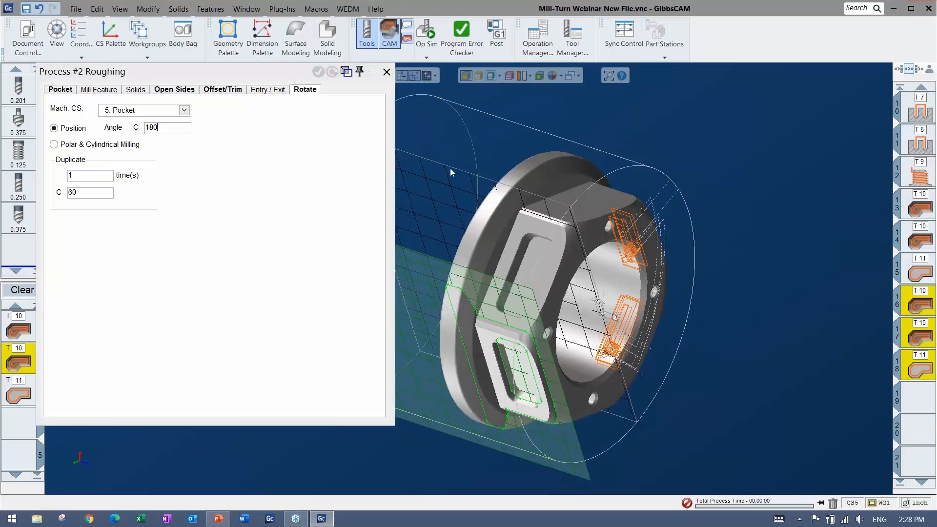
click(387, 72)
mouse_move(23, 292)
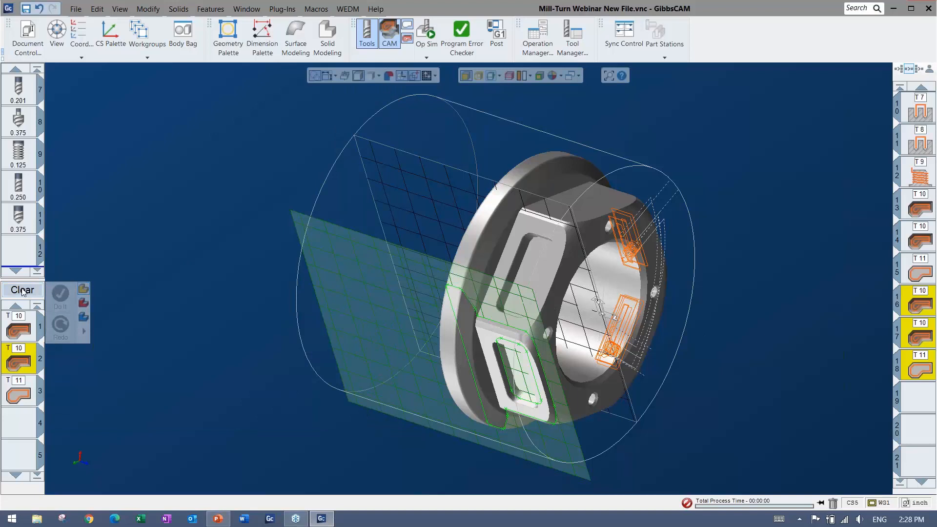
click(22, 291)
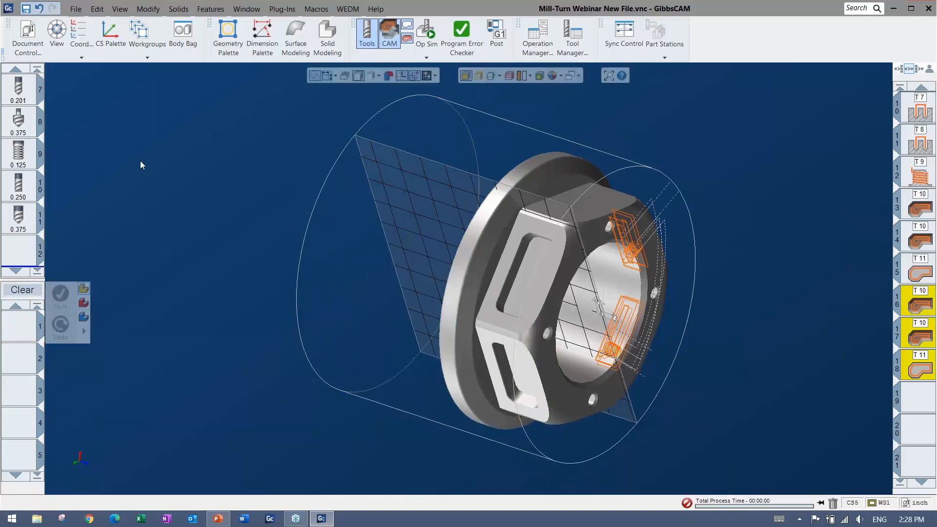
Activate the second workgroup, holding the rotary engraving text, and switch to the text's coordinate system, 1: ZX plane
middle_drag(140, 162, 211, 203)
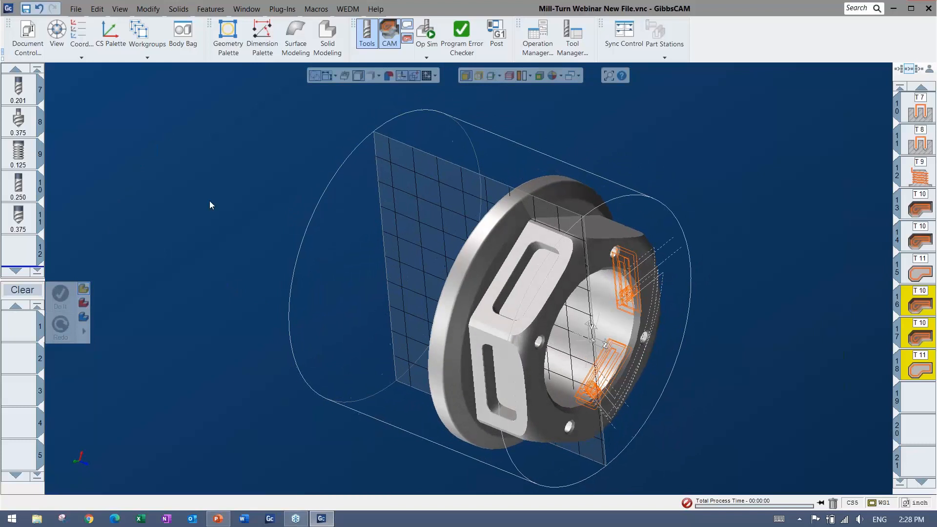
click(142, 31)
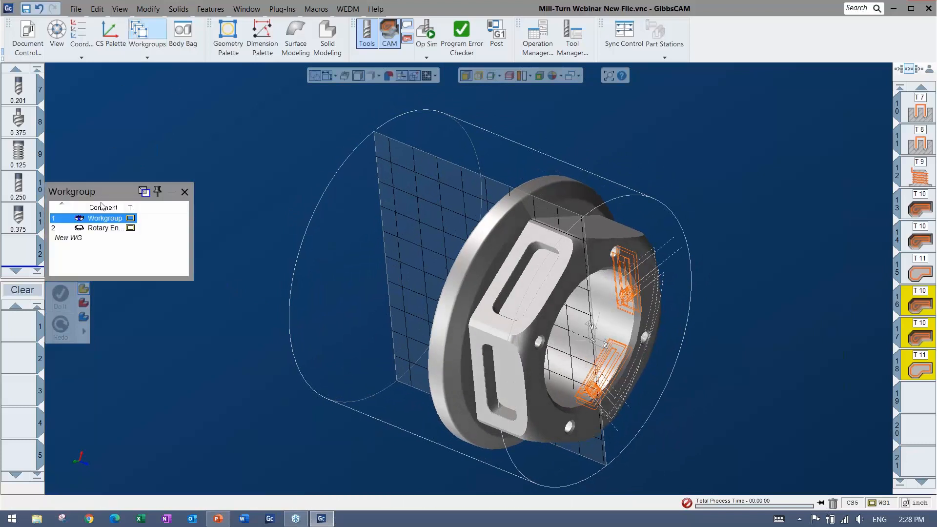
click(97, 229)
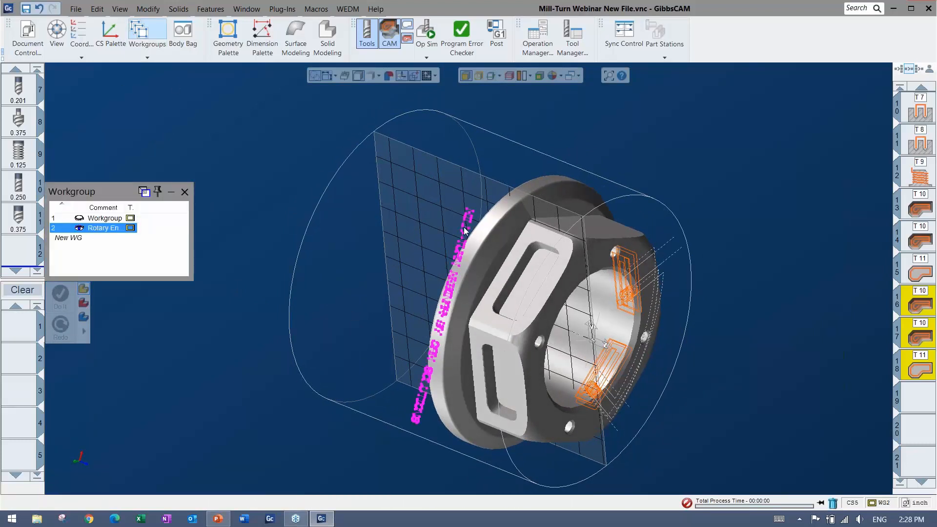
middle_drag(313, 389, 498, 379)
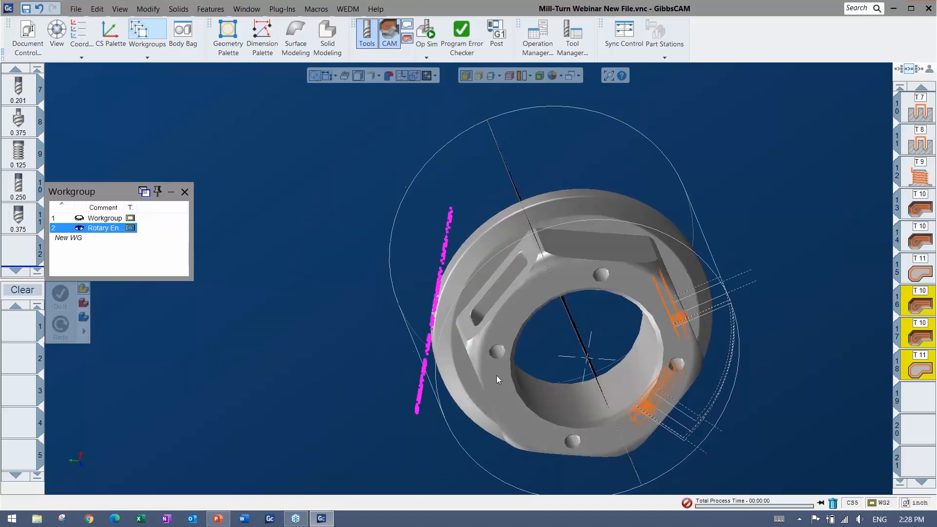
right_click(461, 219)
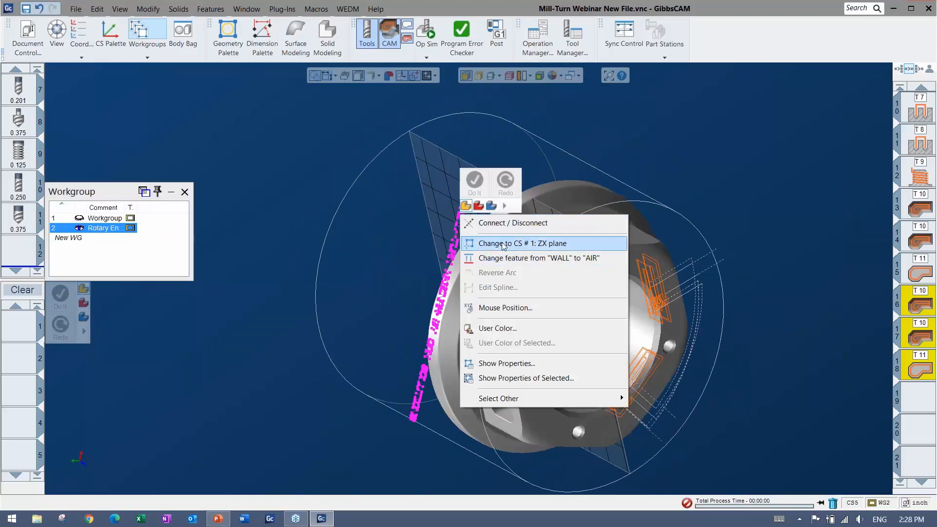
click(517, 244)
Examine the engraving text against the flange's outer face, close the workgroup list and clear the selection
middle_drag(365, 381, 317, 342)
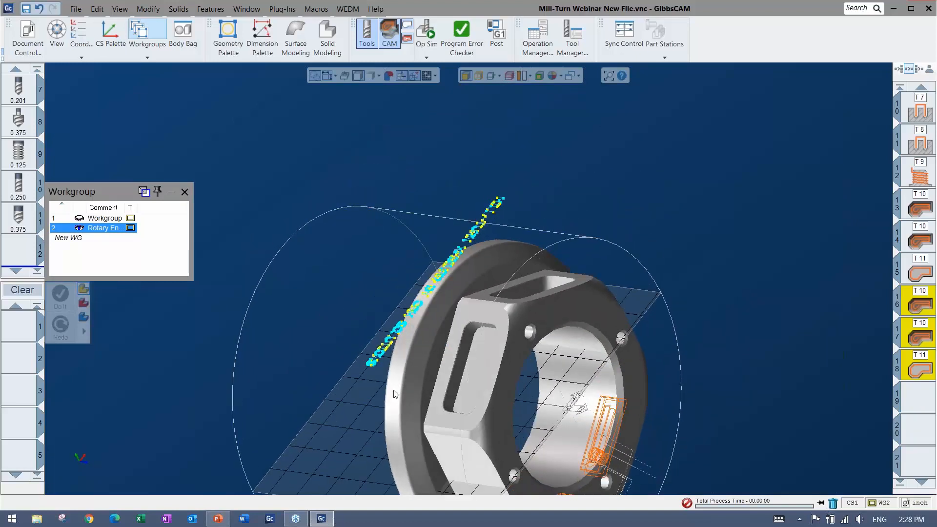
click(393, 374)
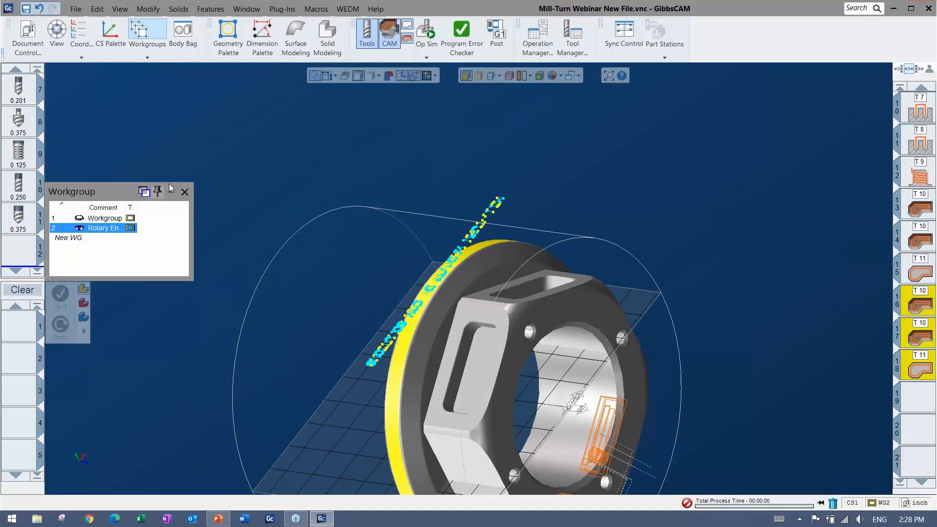
click(184, 191)
click(238, 235)
middle_drag(239, 236, 427, 254)
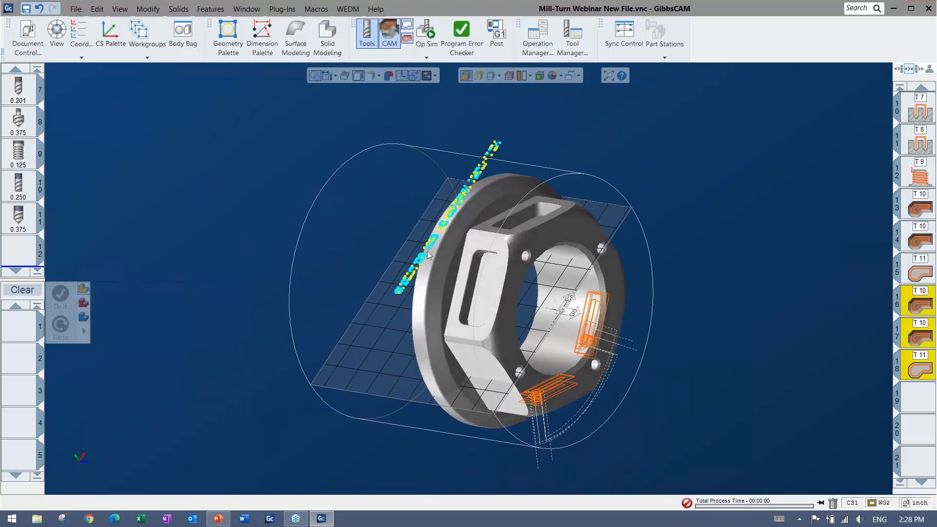
Load the process list 8 - Rotary Engraving from the Mill-Turn Webinar folder
right_click(7, 323)
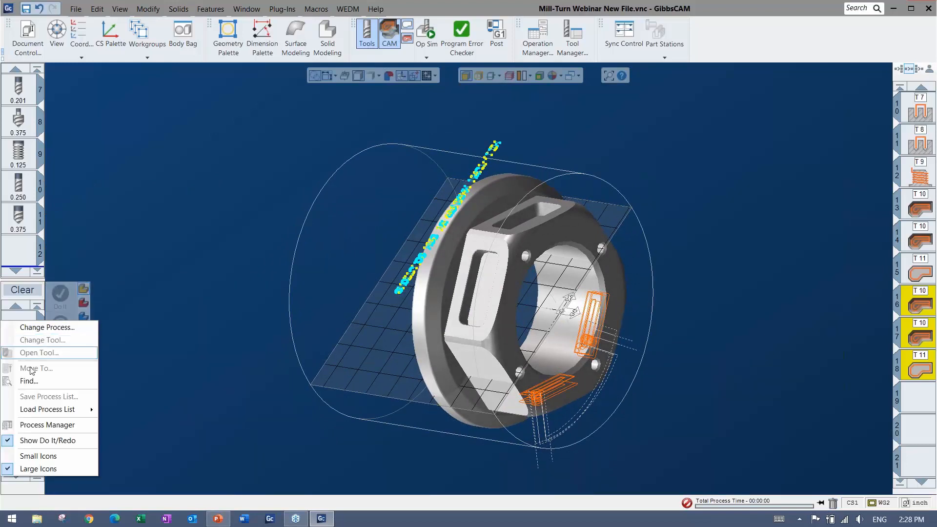
mouse_move(41, 412)
mouse_move(154, 439)
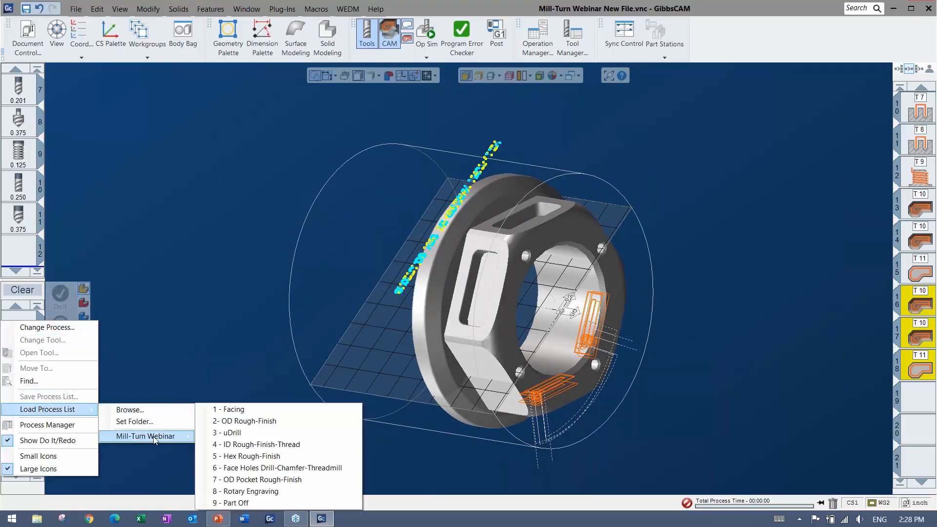
click(242, 491)
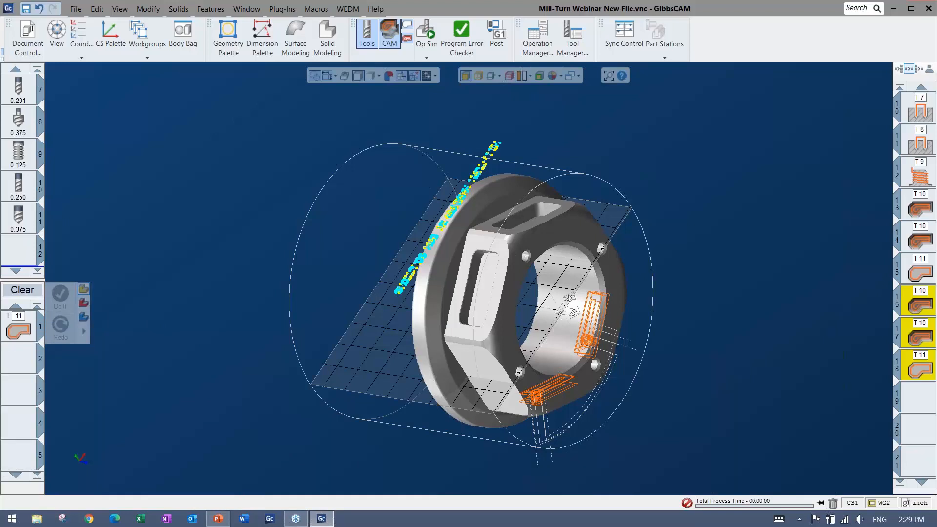
Set the engraving Contour process to duplicate its rotary toolpath 1 time at C 180
double_click(17, 328)
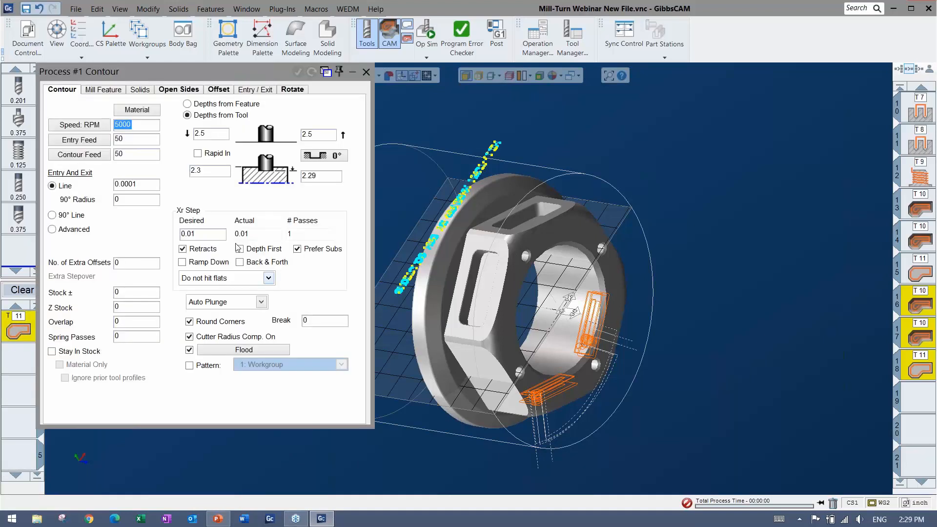
click(293, 89)
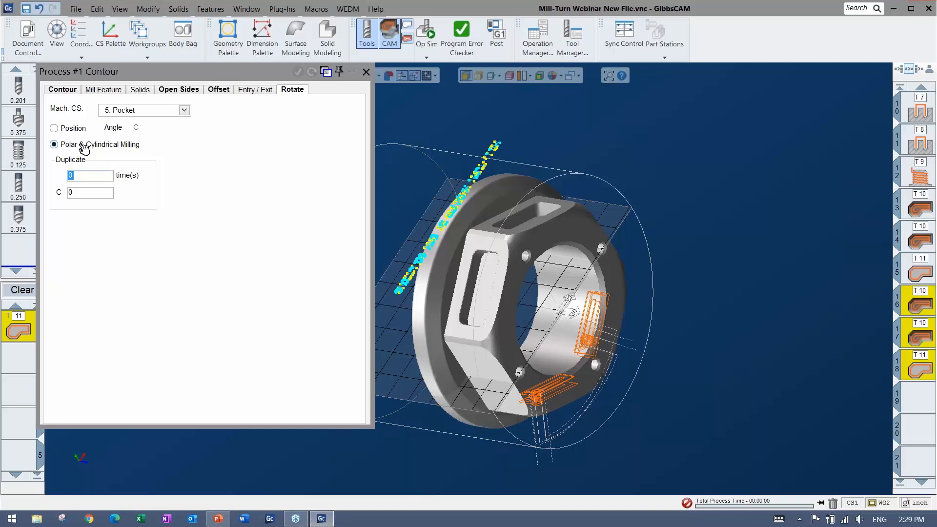
text(1)
key(Tab)
text(180)
click(363, 73)
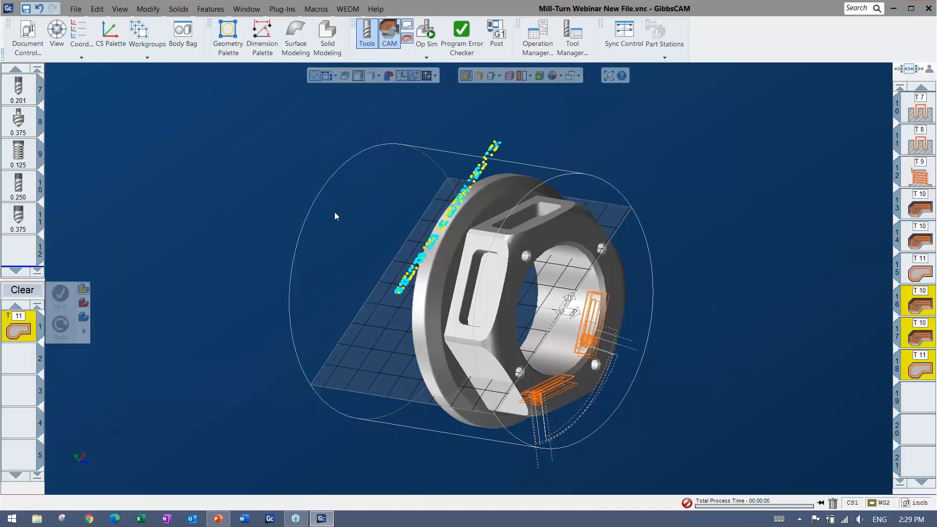
Hide the solid part and create the Contour operation from all of the engraving text geometry
middle_drag(439, 312, 432, 275)
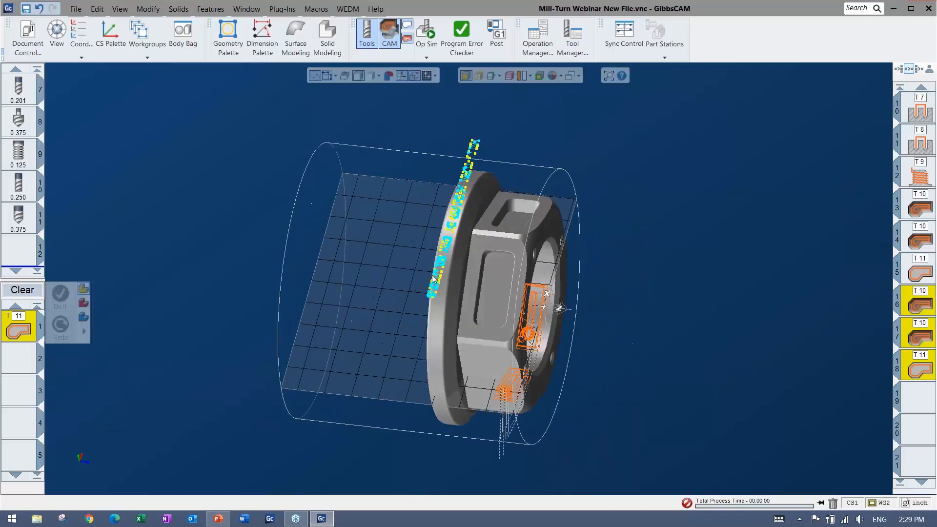
click(359, 76)
drag(384, 357, 536, 102)
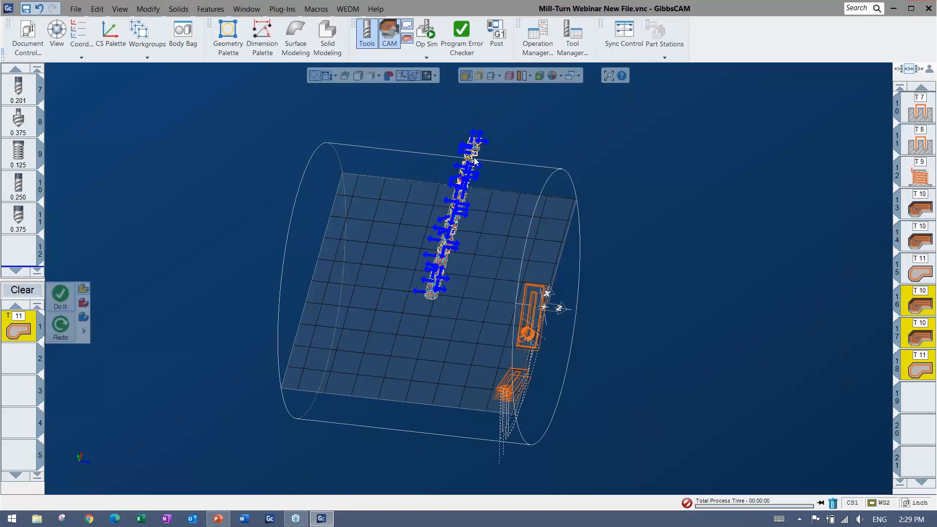
click(84, 303)
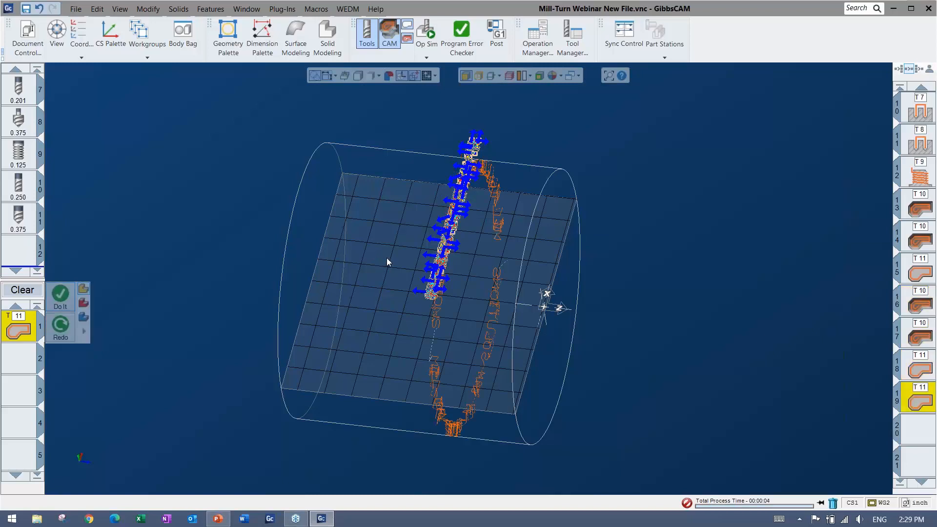
Change the Contour process's machining coordinate system to 1: ZX plane and regenerate the engraving operation
middle_drag(382, 309, 147, 324)
double_click(13, 326)
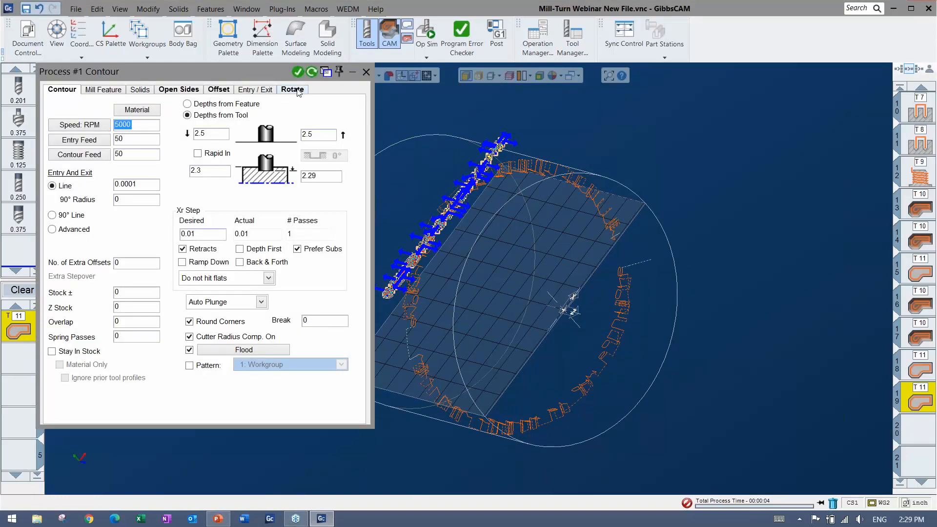
click(293, 89)
click(138, 111)
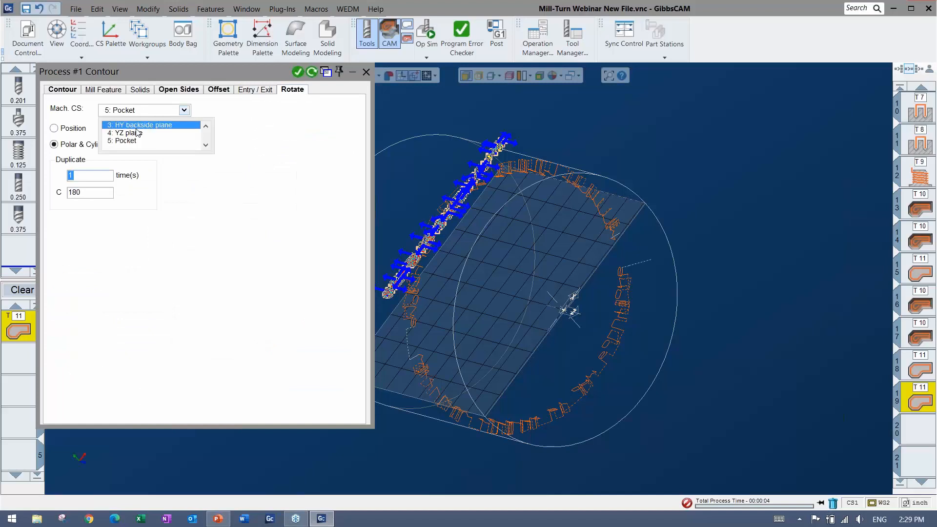
click(128, 122)
click(314, 73)
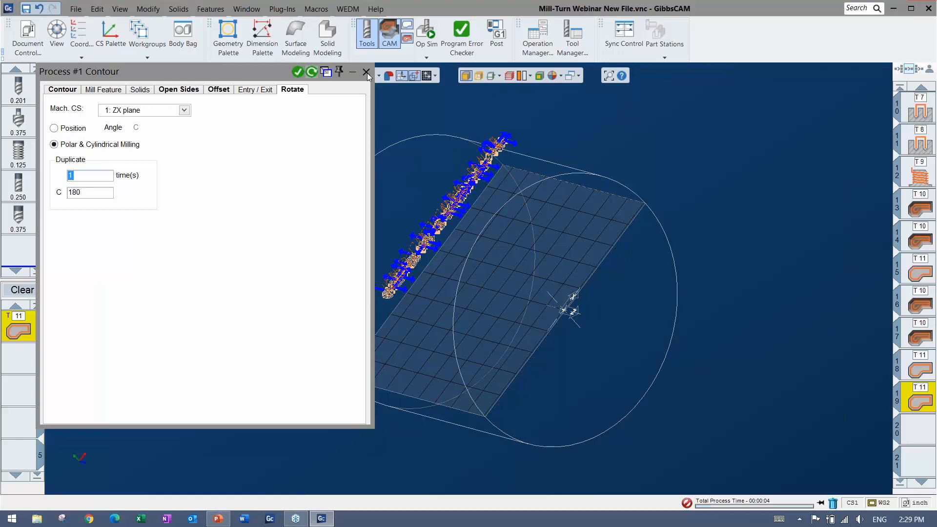
click(366, 72)
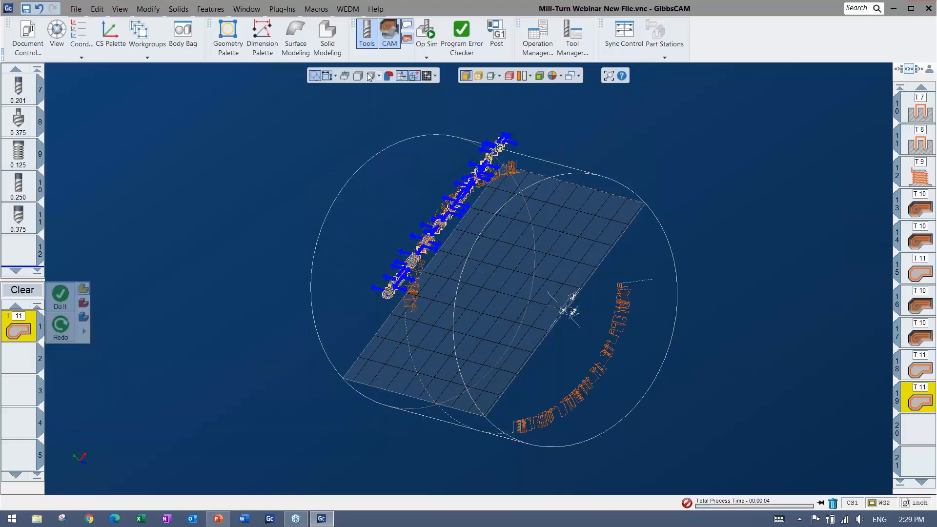
Start the operation simulation, play it briefly and rewind it to the start
click(417, 41)
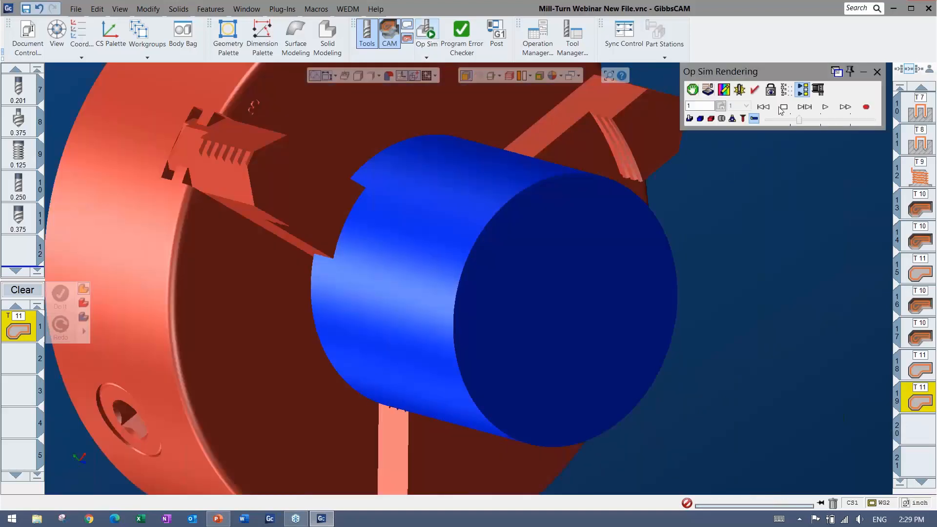
click(825, 107)
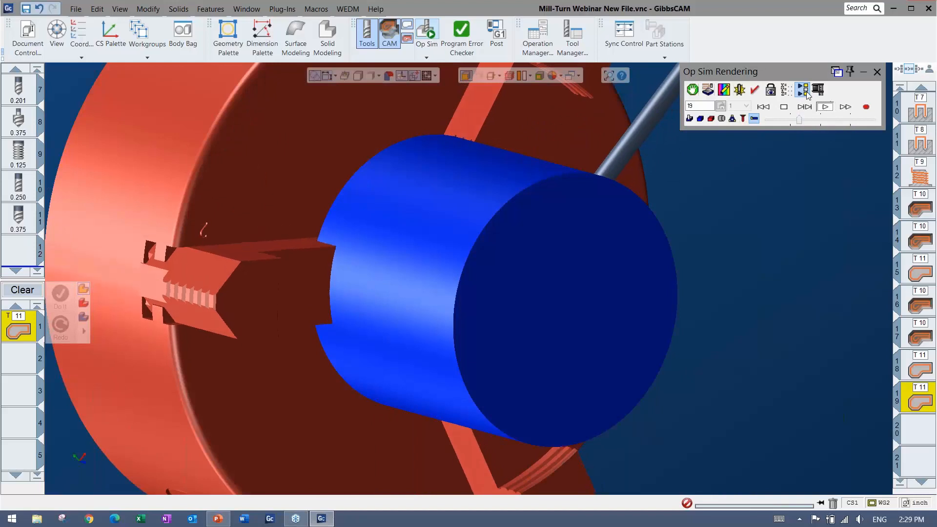
click(764, 107)
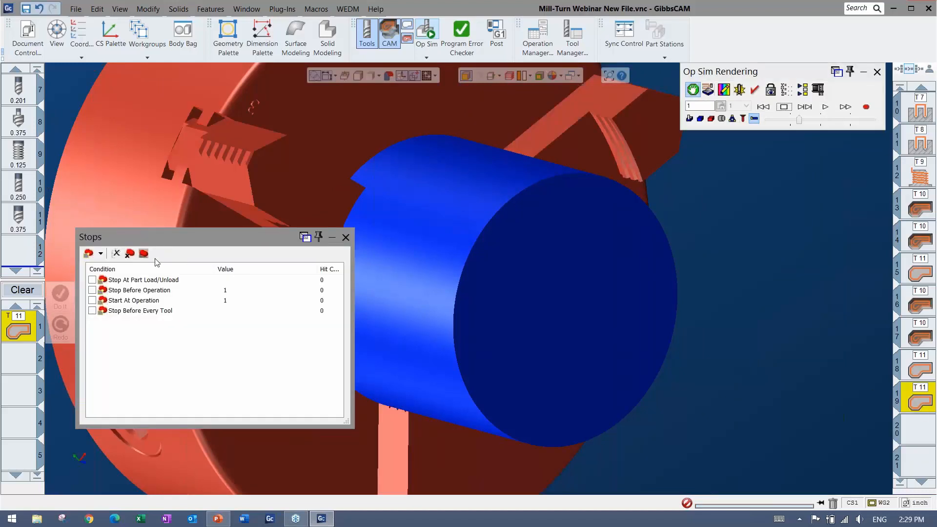
Set the simulation's Stop Before Operation condition to operation 19 and enable it
double_click(121, 292)
click(530, 238)
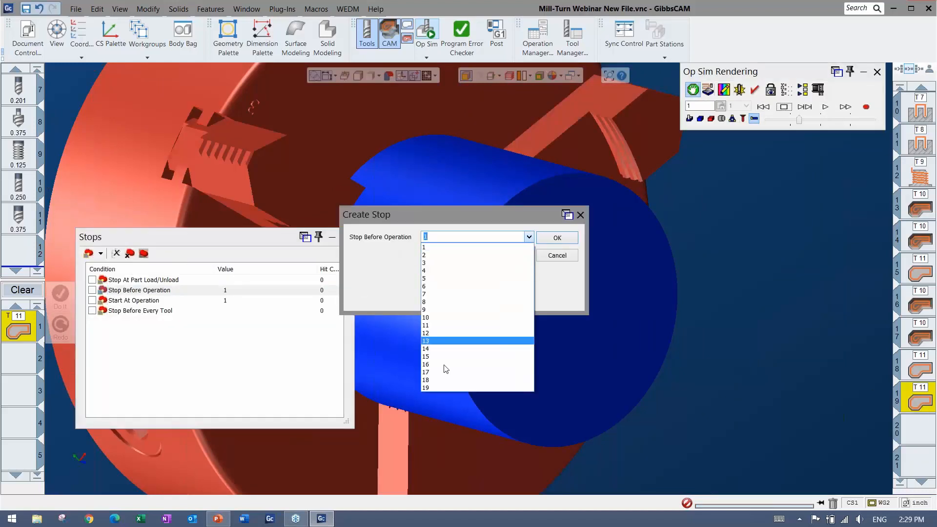
click(430, 383)
click(557, 240)
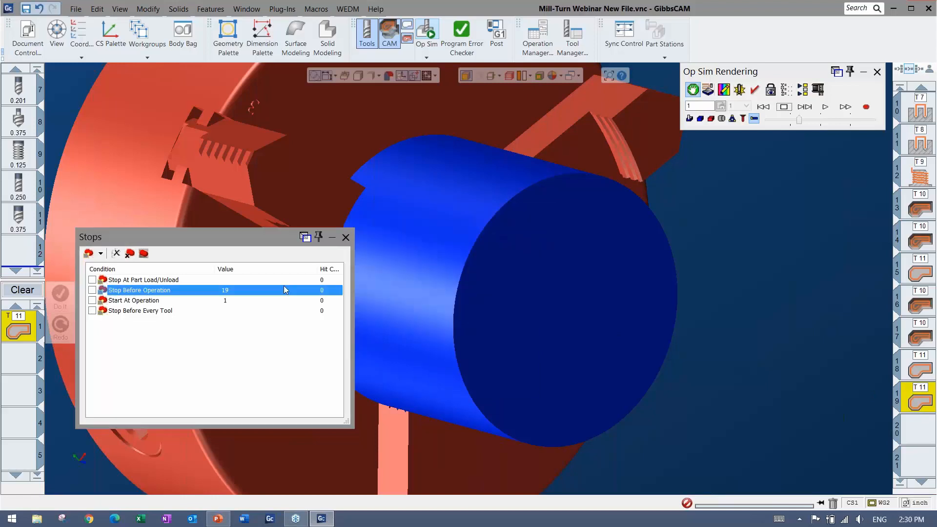
click(92, 291)
click(346, 238)
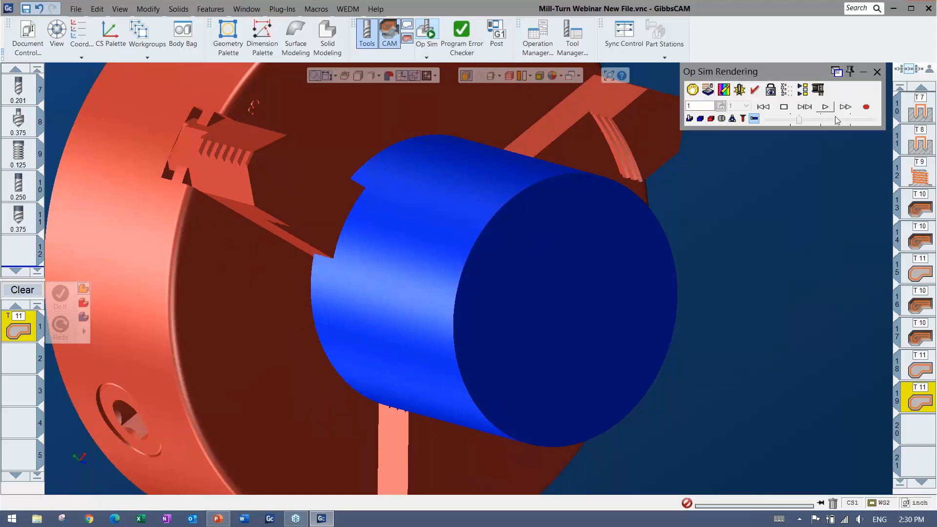
Run the simulation at high speed up to the stop before the engraving operation
click(866, 120)
click(825, 107)
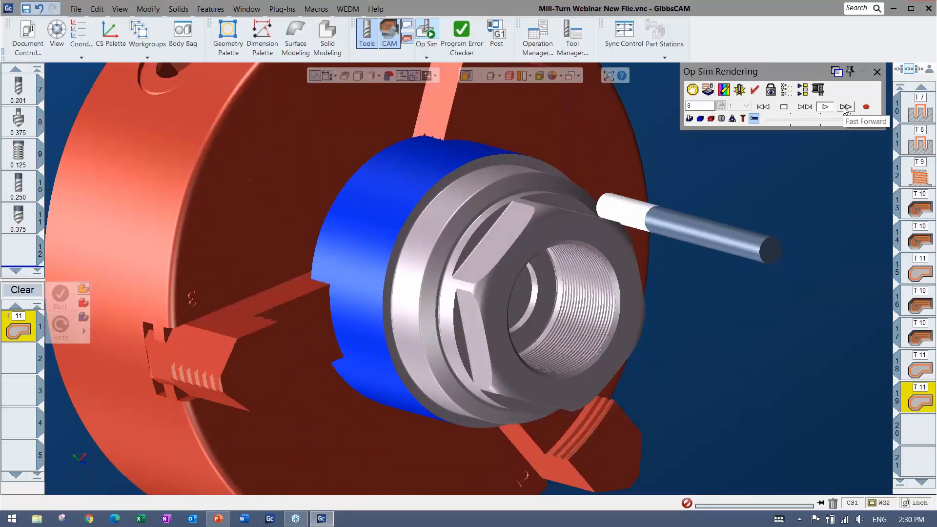
click(844, 110)
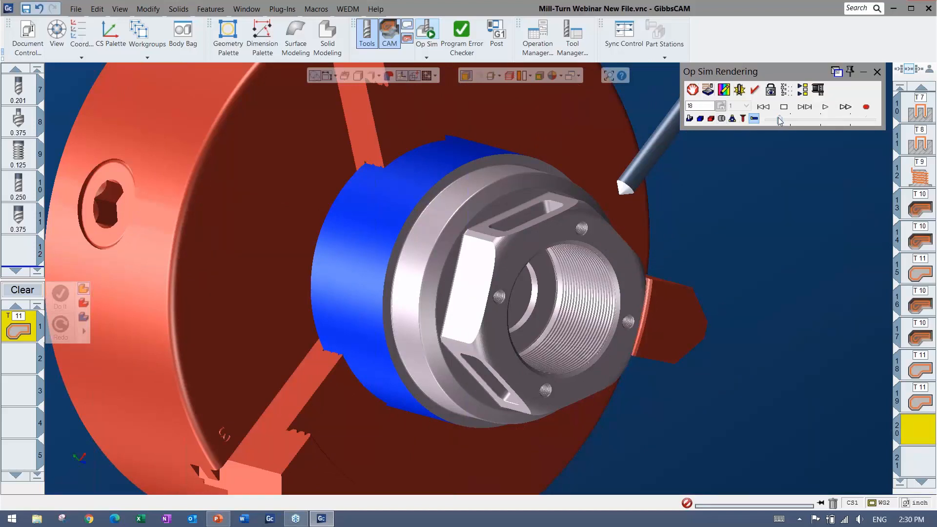
Play the engraving operation at adjusted speeds and watch the text being cut around the flange
click(824, 108)
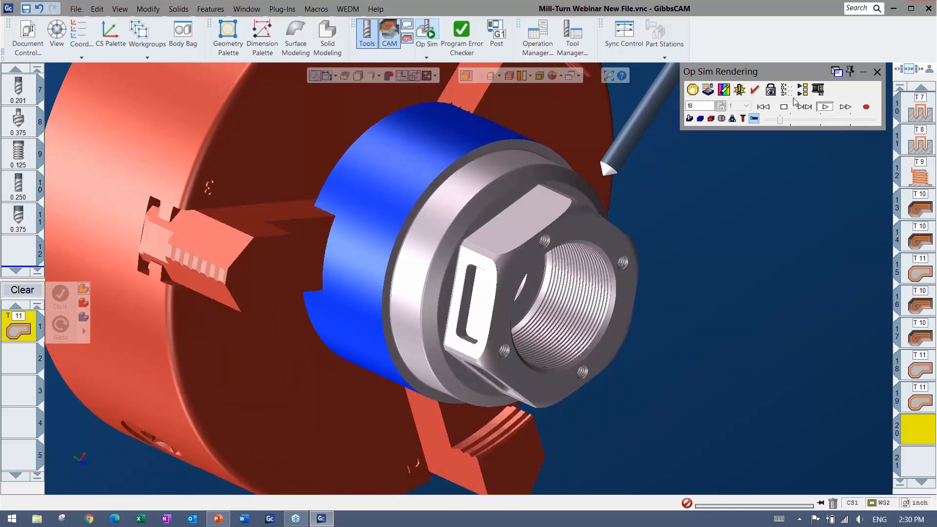
middle_drag(533, 214, 479, 395)
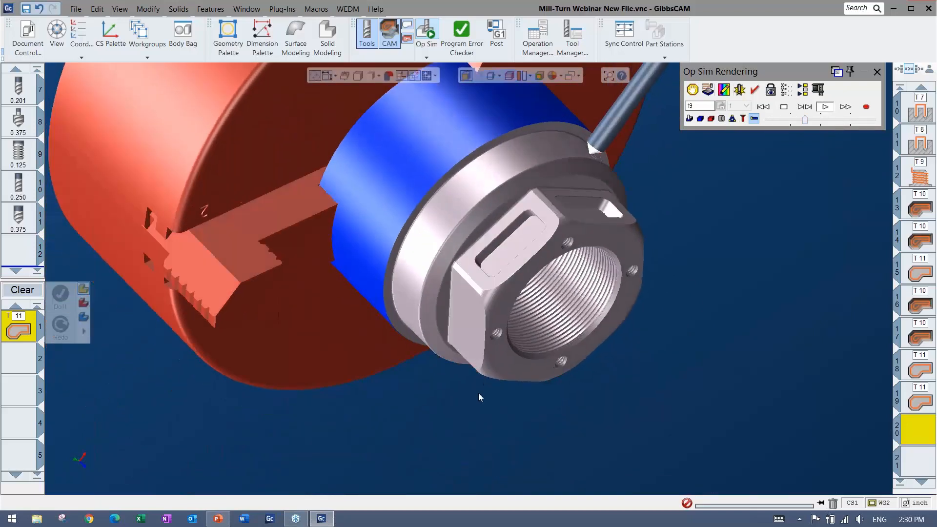
middle_drag(561, 237, 444, 337)
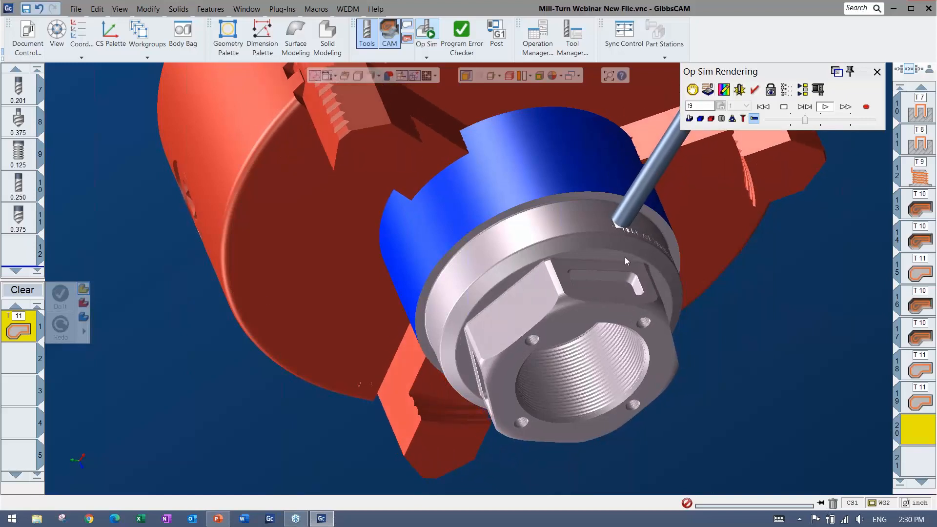
click(813, 120)
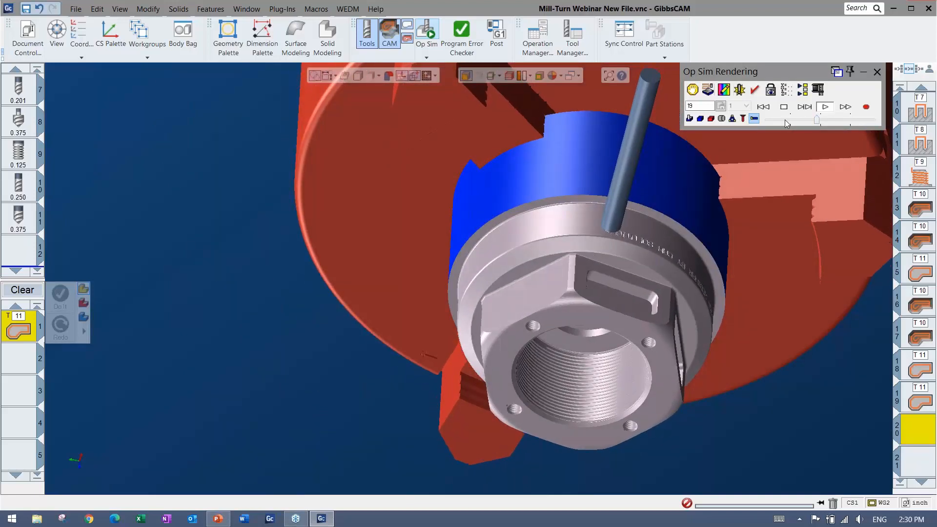
click(830, 119)
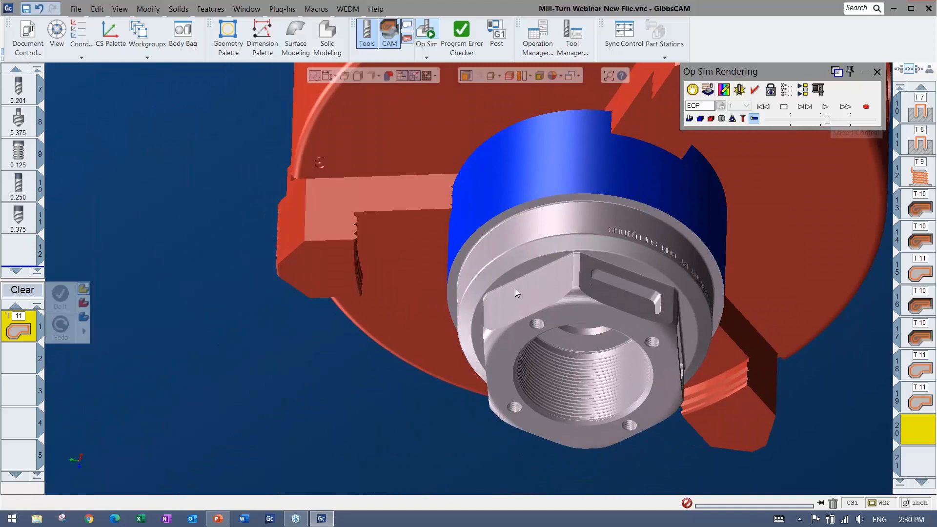
Examine the engraved text on the simulated flange and close the simulation
middle_drag(515, 289, 758, 189)
click(832, 117)
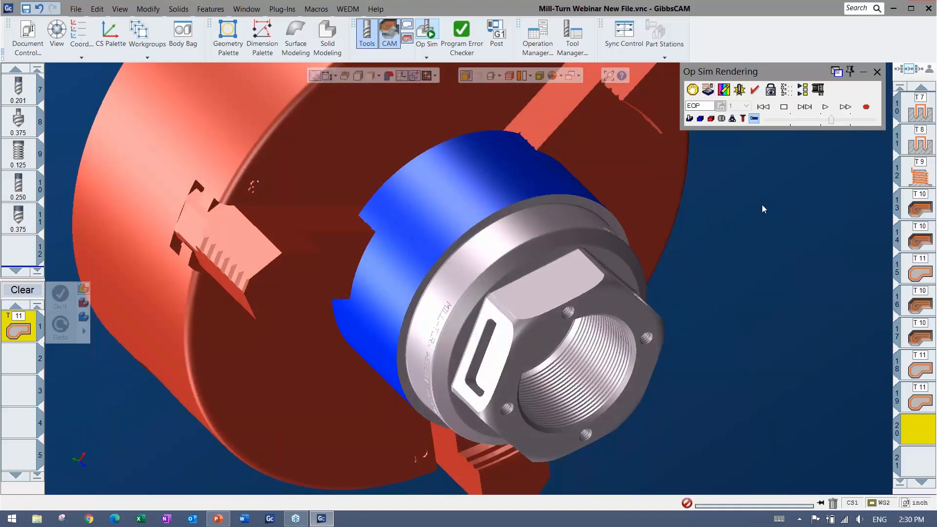
click(880, 70)
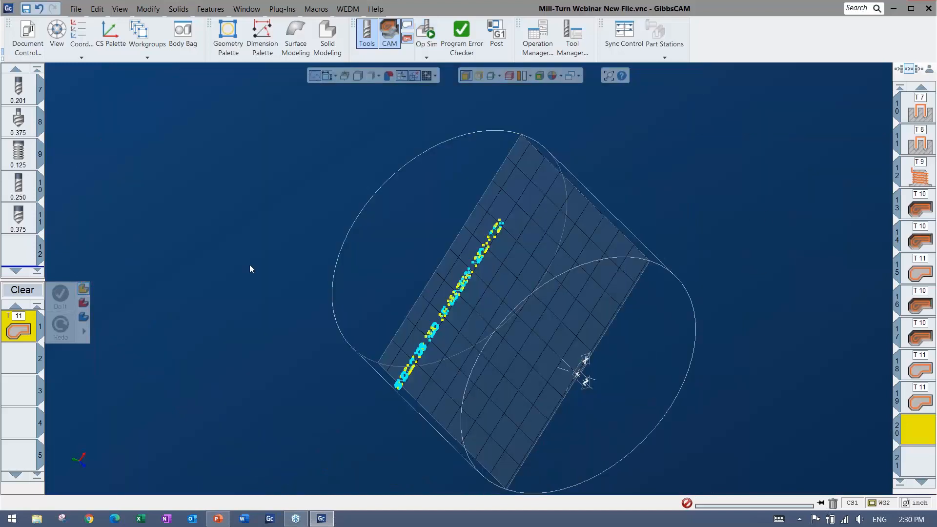
Clear the engraving process and load the process list 9 - Part Off from the Mill-Turn Webinar folder
click(23, 290)
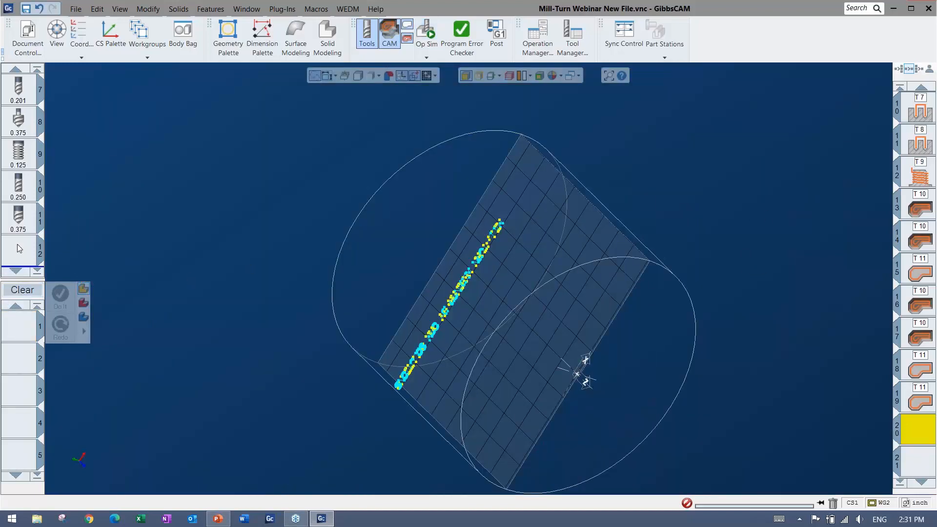
right_click(17, 328)
mouse_move(44, 414)
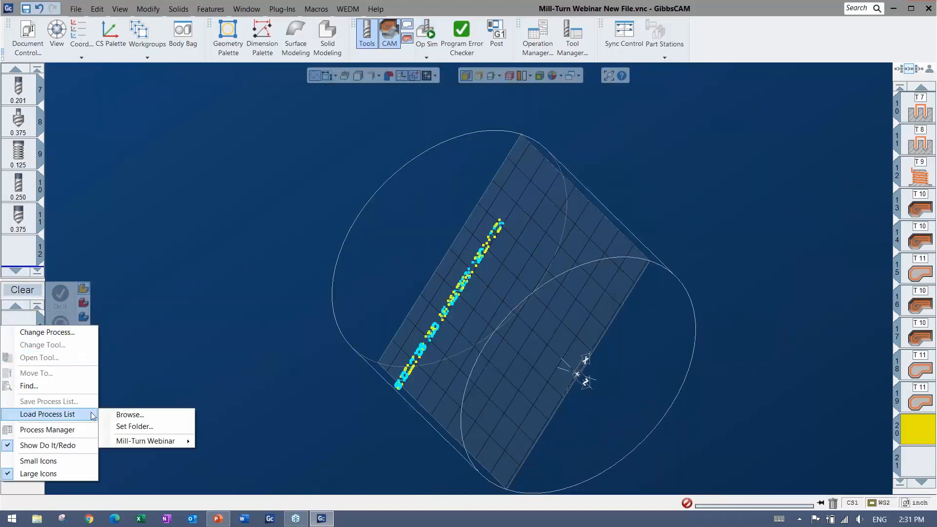
mouse_move(145, 444)
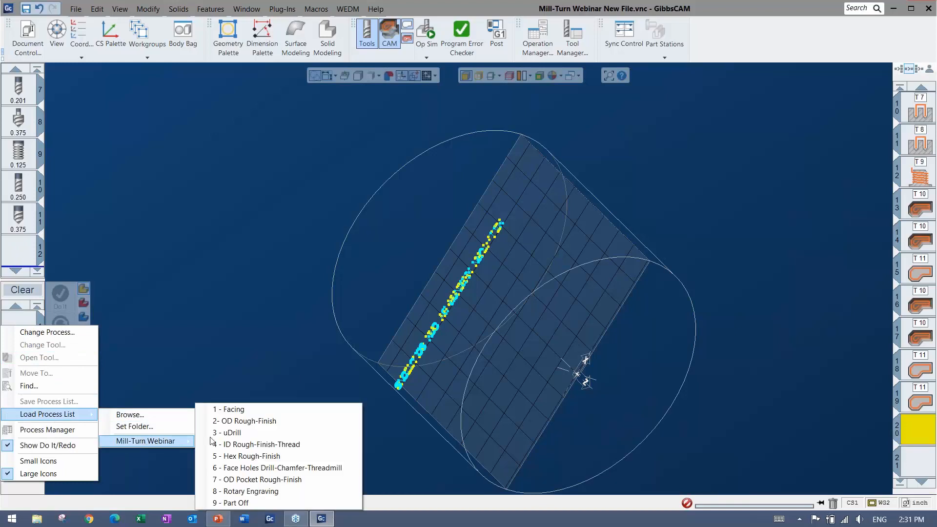
click(236, 503)
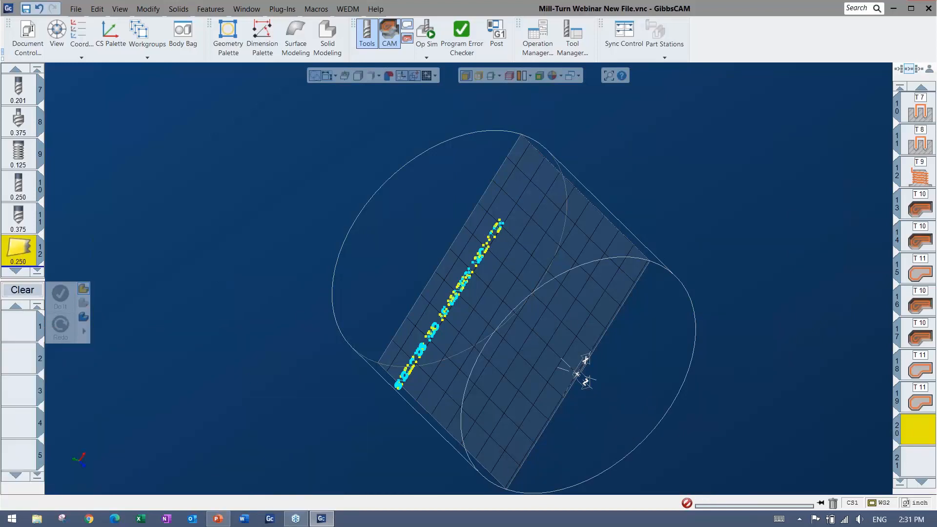
Show the solid bodies and put the rectangular block body away in the Body Bag
click(252, 250)
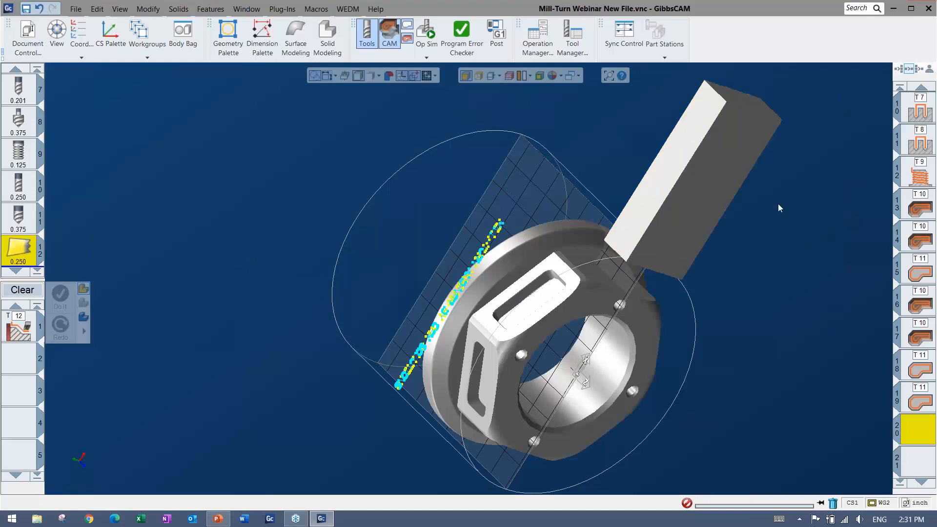
click(685, 213)
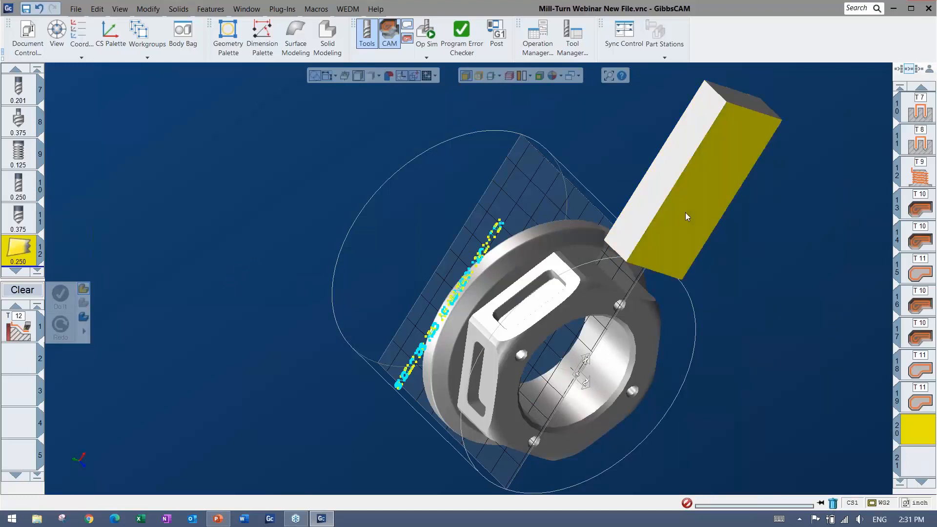
double_click(703, 180)
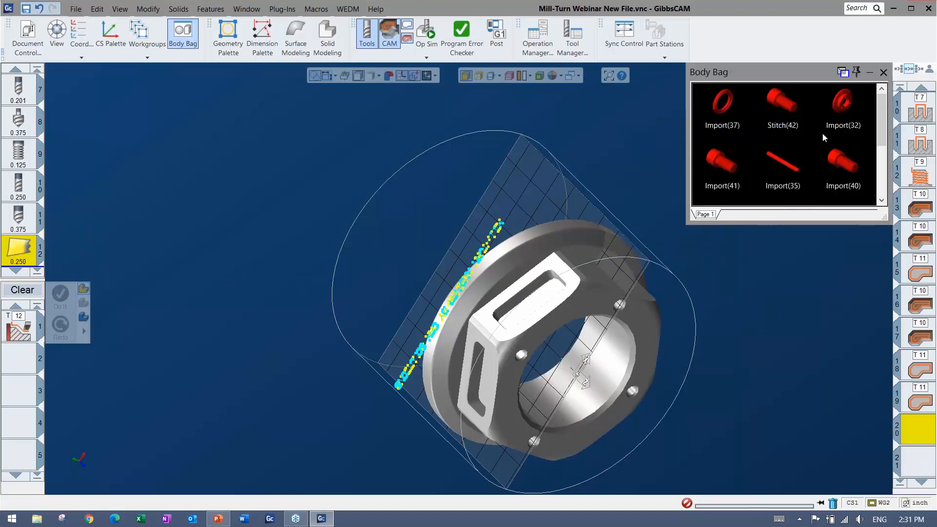
Close the Body Bag and show the part's turning profile slice in the home view of CS1
click(884, 73)
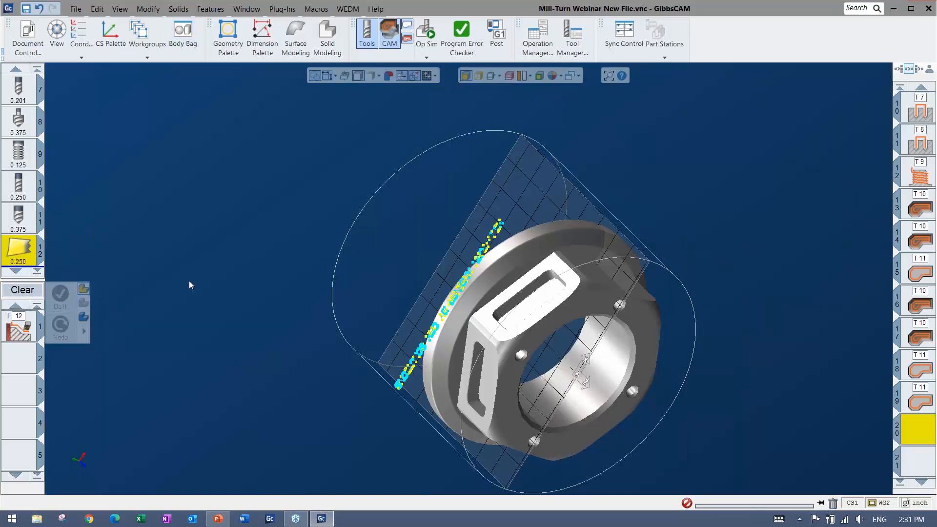
key(ctrl+h)
middle_drag(263, 288, 246, 254)
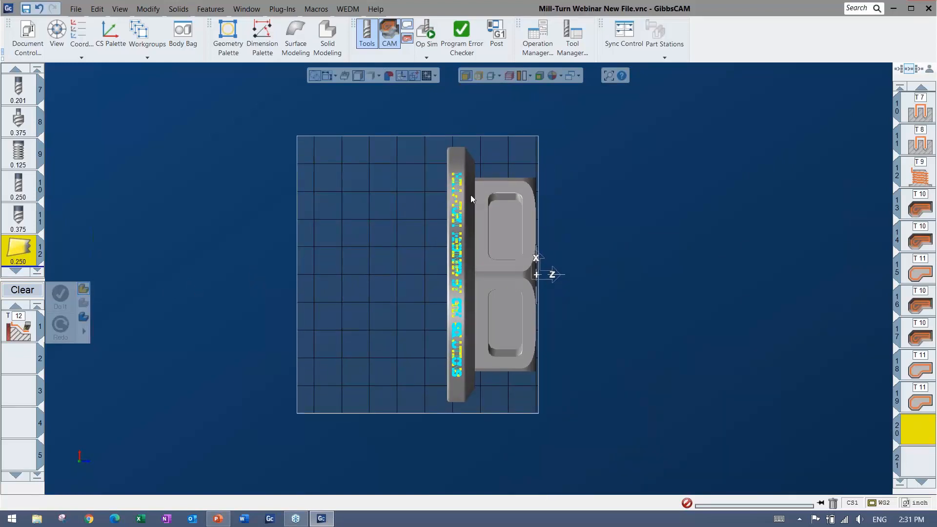
click(498, 76)
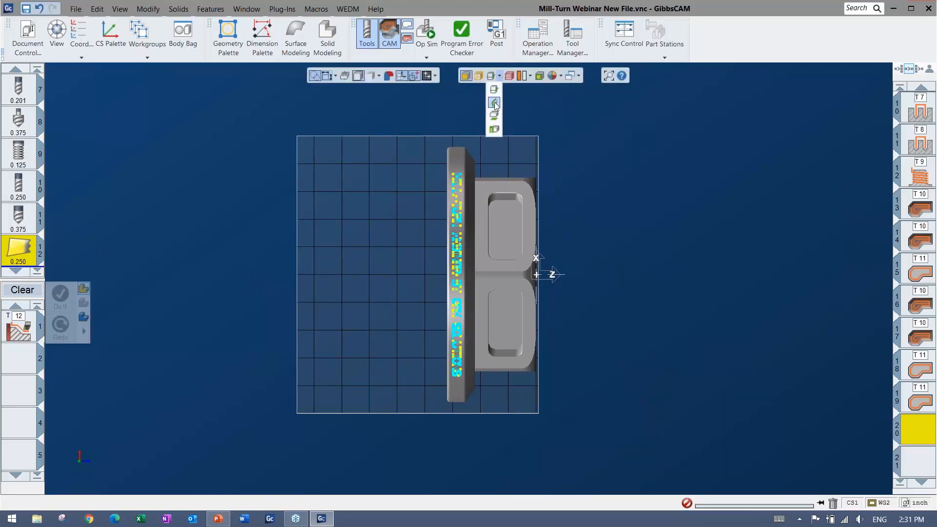
click(496, 105)
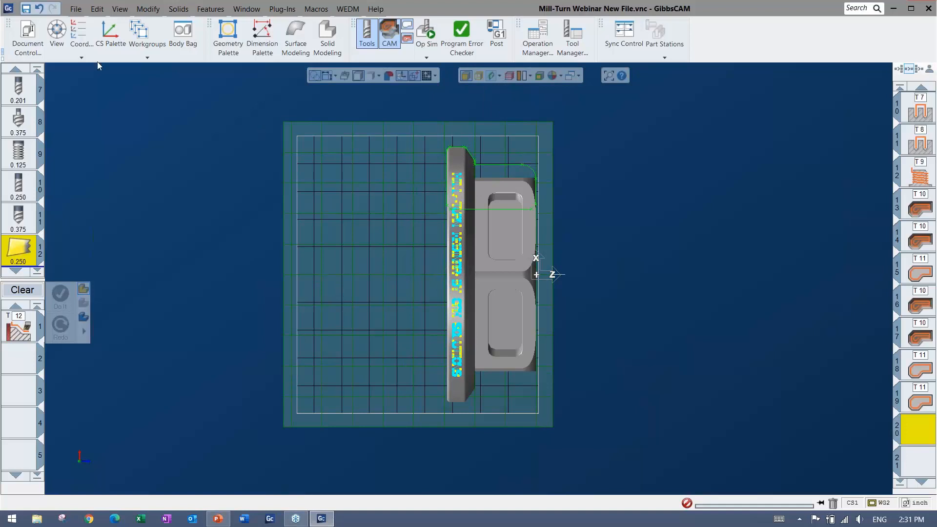
click(82, 57)
click(454, 8)
scroll(442, 135, up, 5)
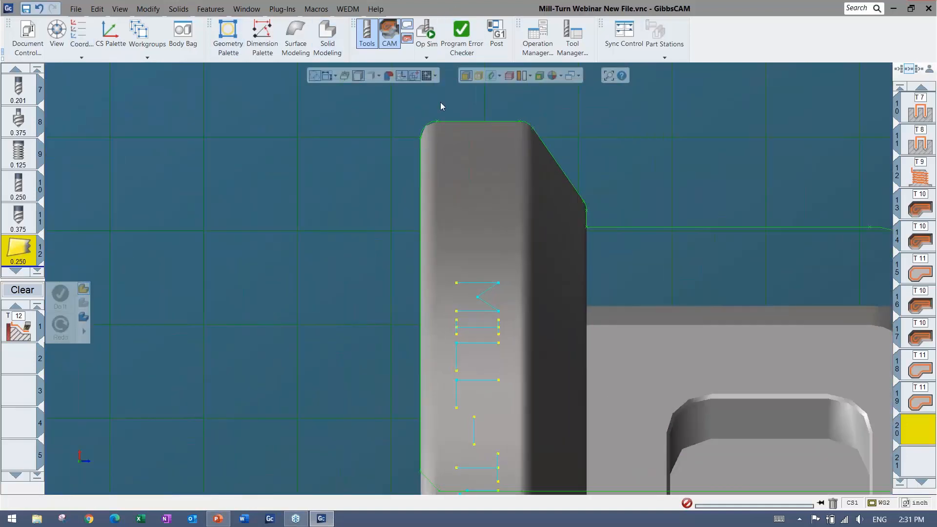
scroll(470, 262, down, 1)
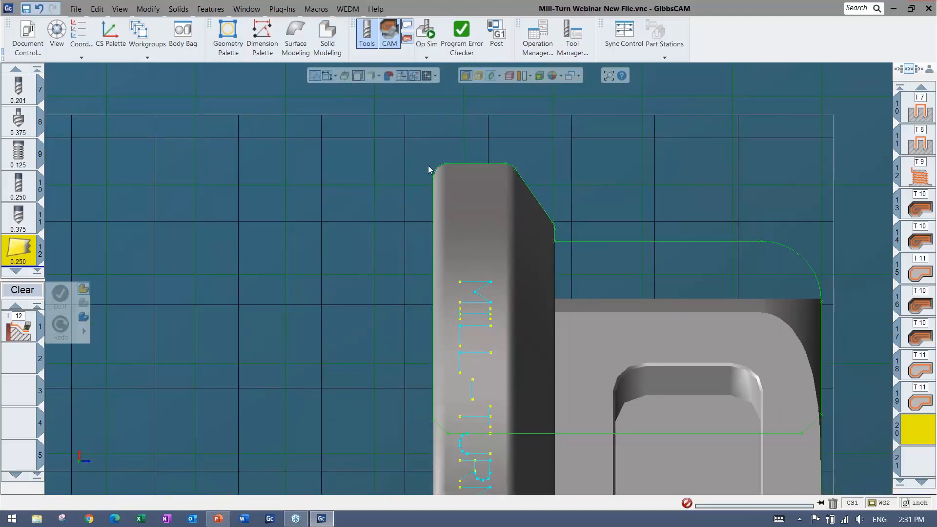
Create the first part-off operation as a partial-depth cut down the flange's back face, starting above the outer diameter
click(450, 163)
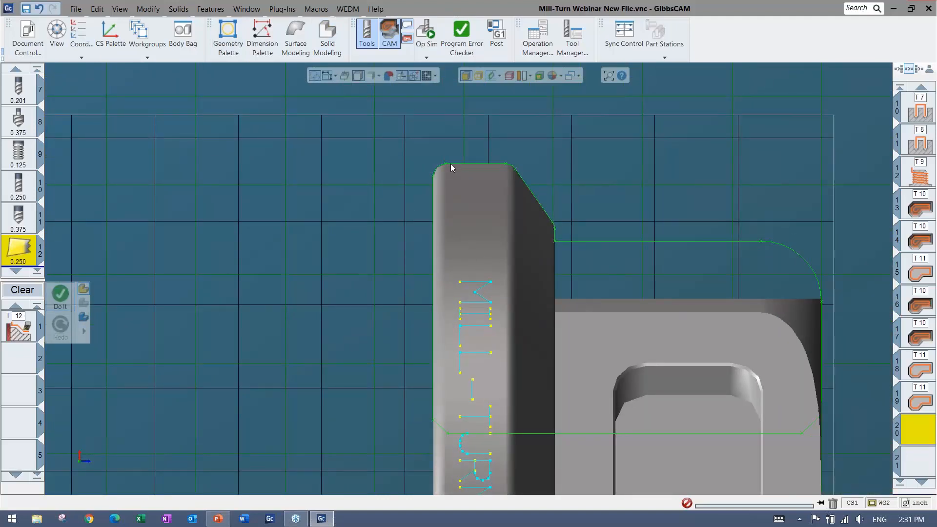
click(434, 188)
click(435, 197)
click(435, 198)
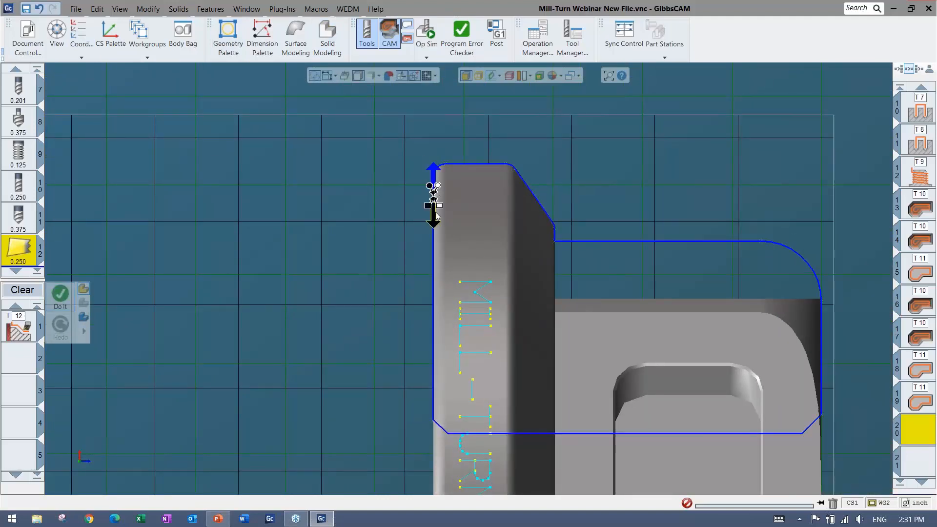
drag(437, 186, 437, 87)
drag(430, 187, 430, 199)
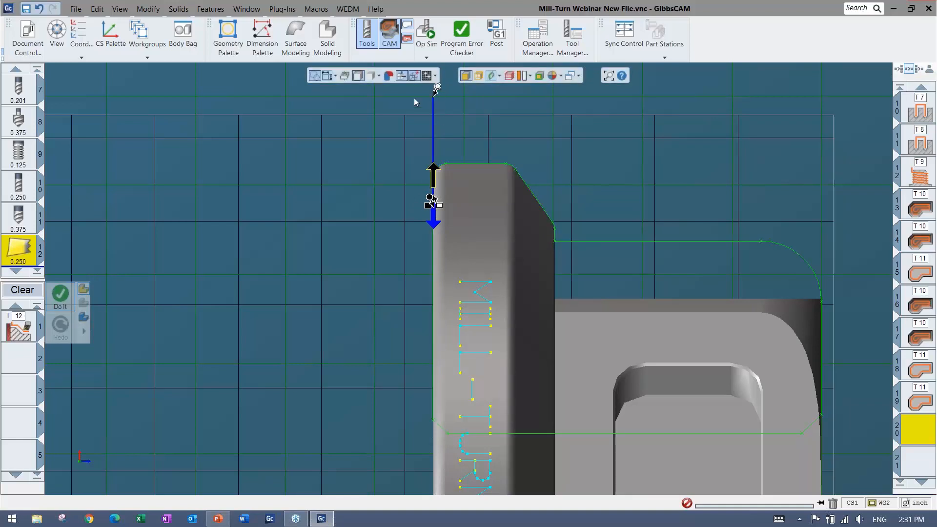
click(57, 299)
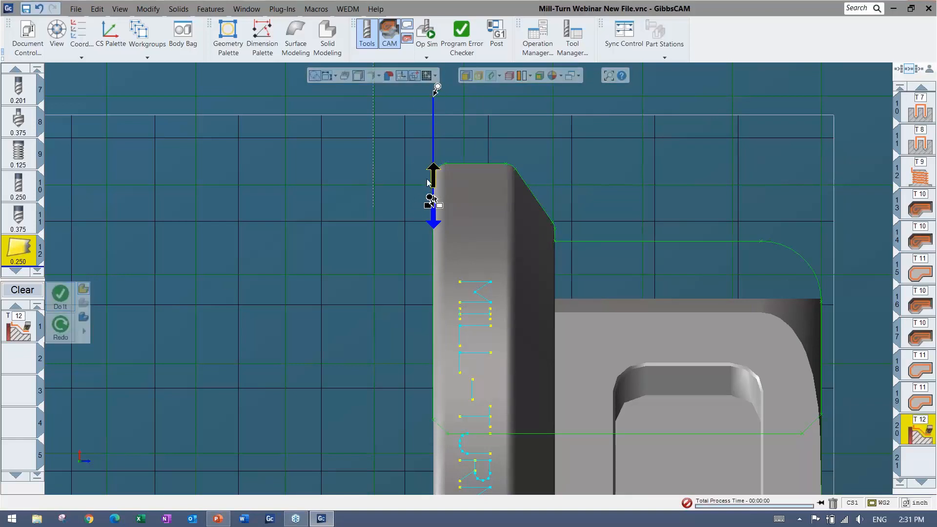
Create a second part-off operation from the flange's outer diameter around the rear corner and down past the back face profile
drag(430, 201, 433, 166)
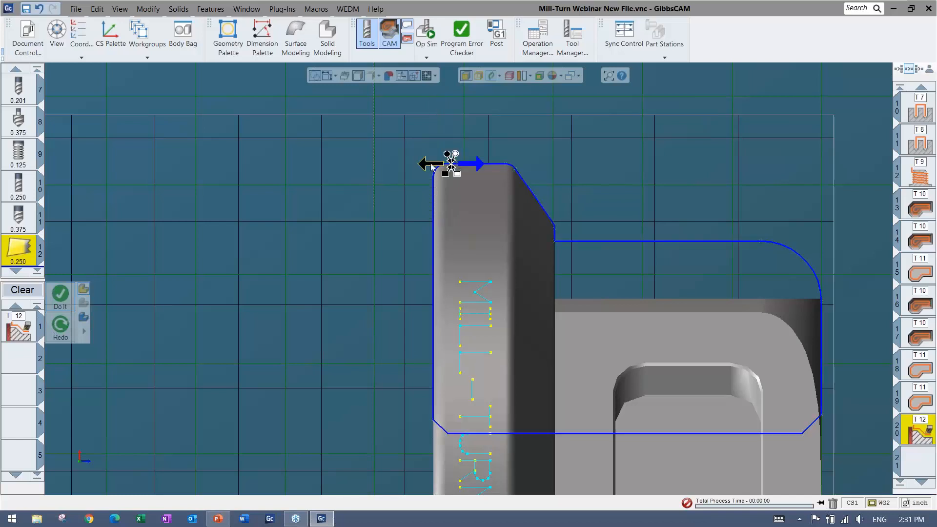
click(422, 166)
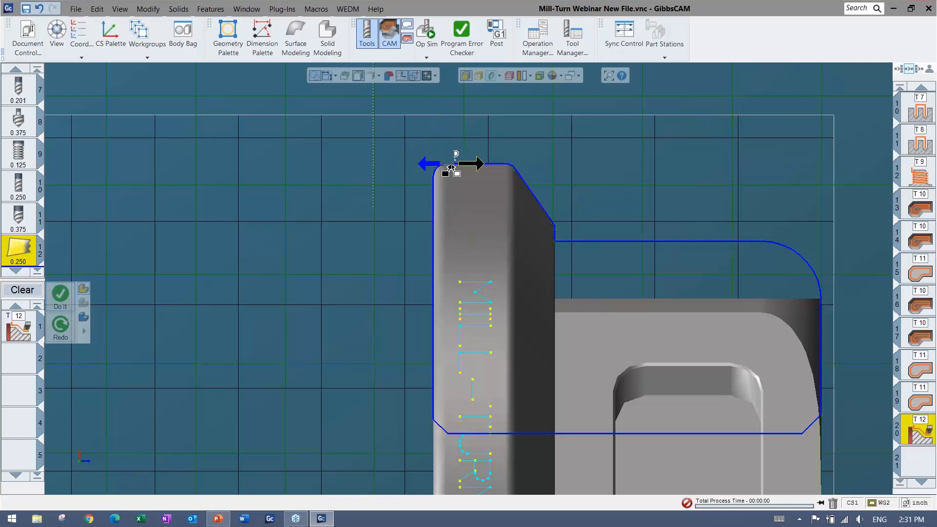
click(433, 396)
drag(429, 386, 429, 463)
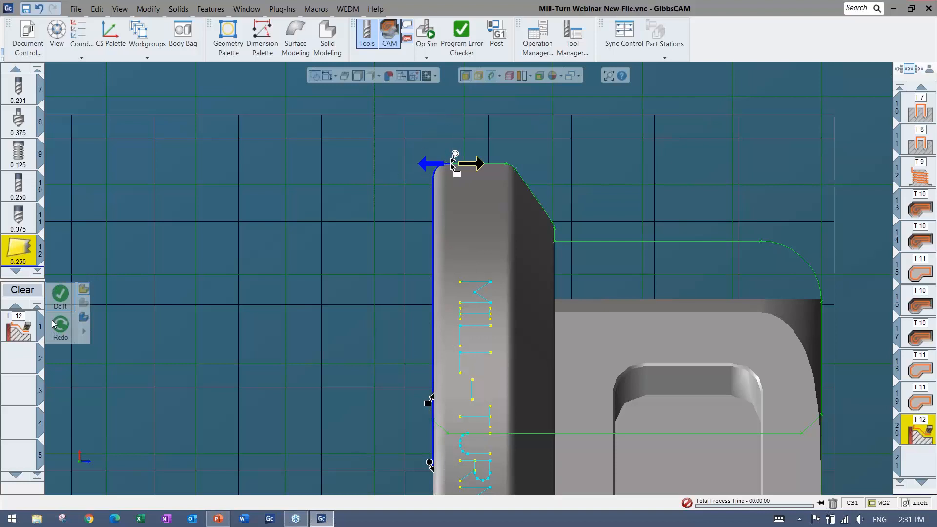
click(65, 298)
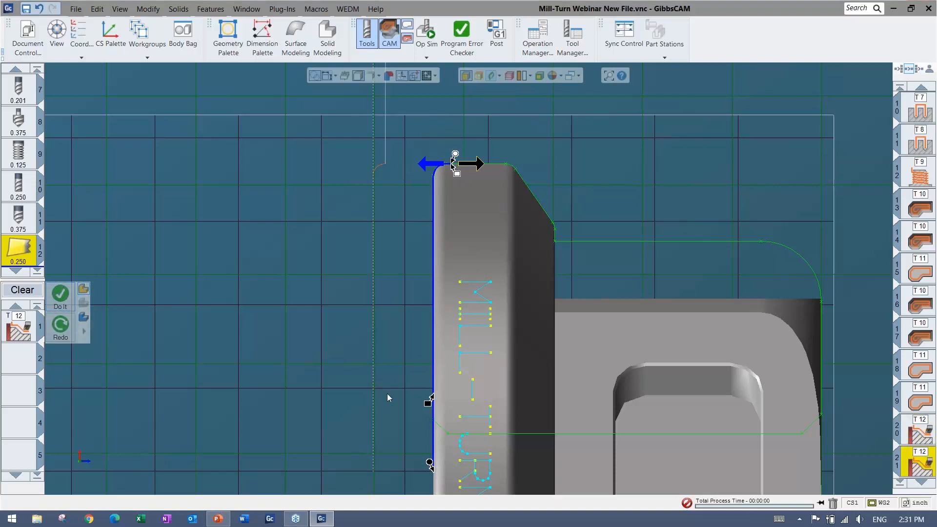
click(281, 342)
Hide the profile slice and return the part to the isometric view
scroll(282, 341, down, 9)
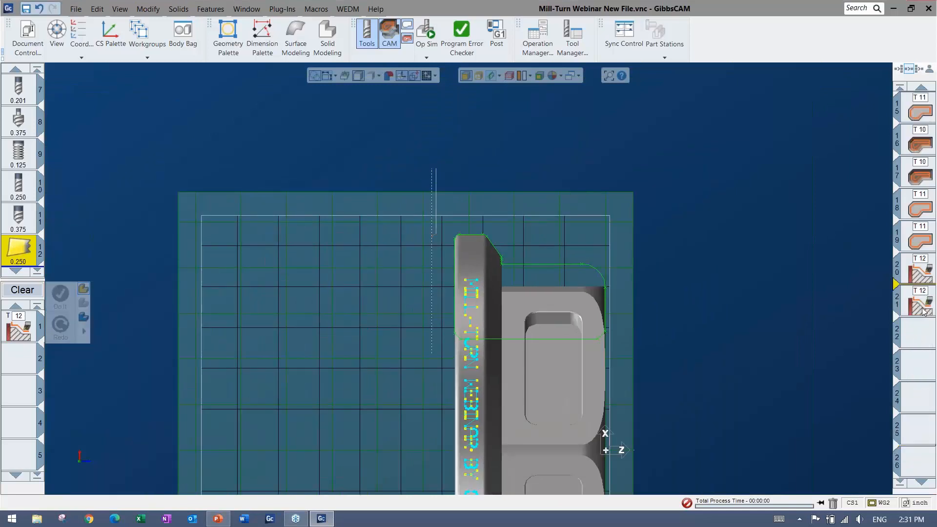
scroll(923, 336, up, 4)
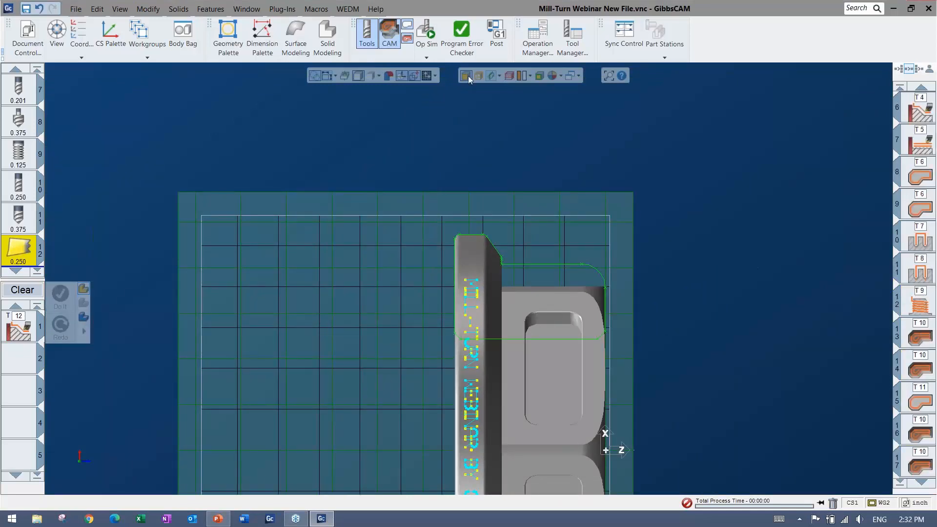
click(493, 75)
middle_drag(441, 195, 420, 82)
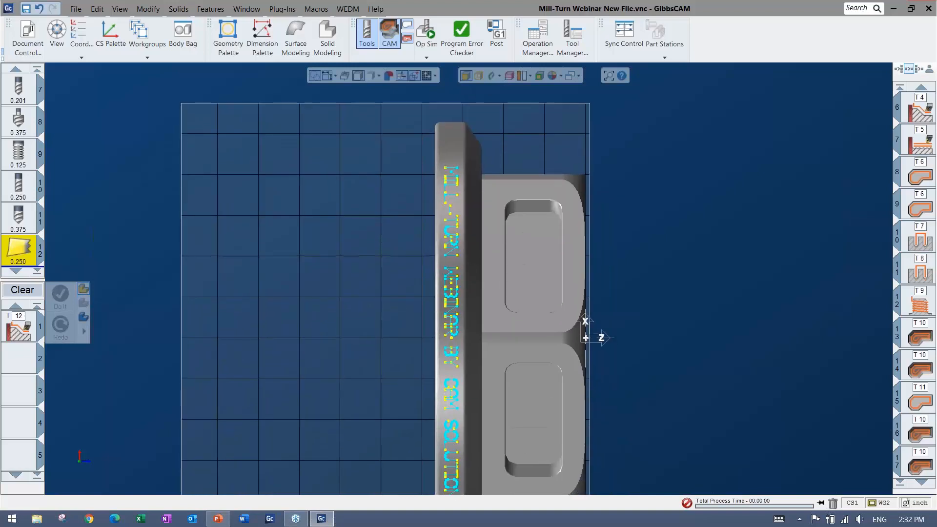
key(ctrl+i)
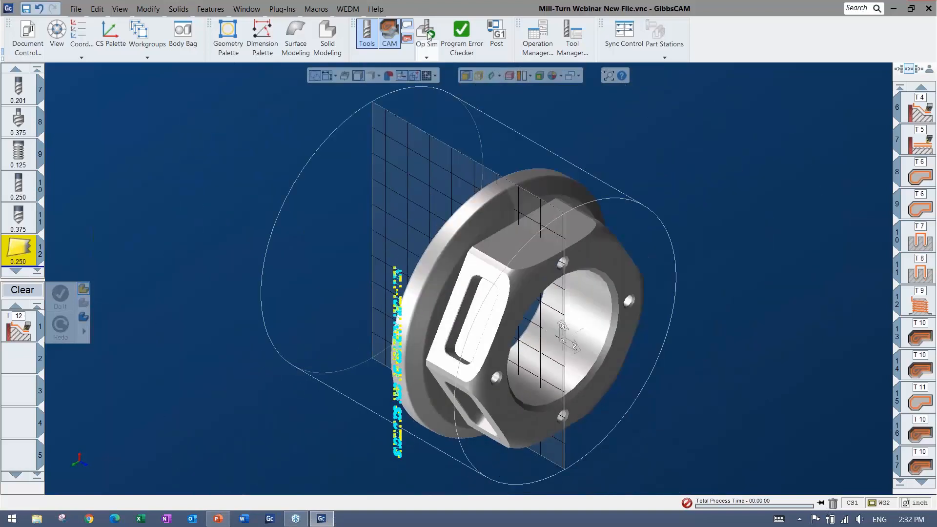
scroll(21, 235, down, 1)
scroll(21, 236, up, 4)
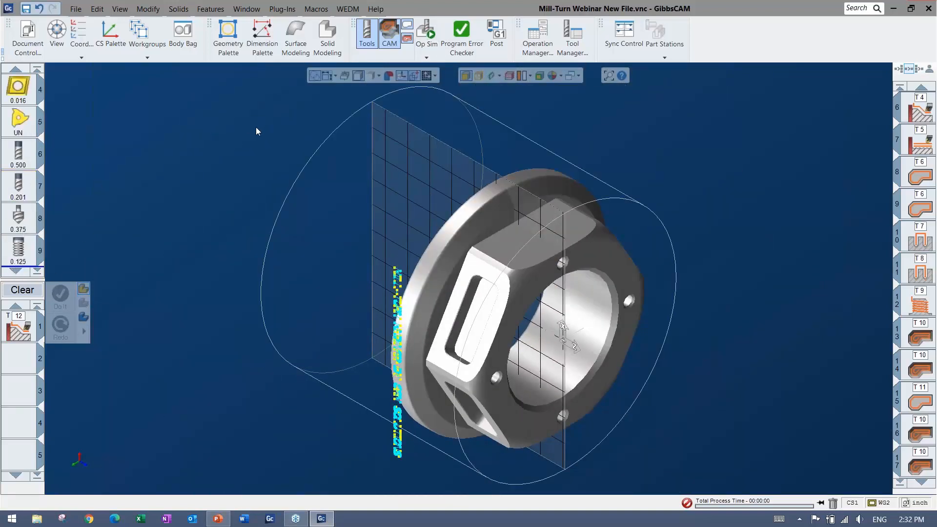
Open the operation simulation and play the part-off operations at a slower speed, viewed from the side
click(425, 35)
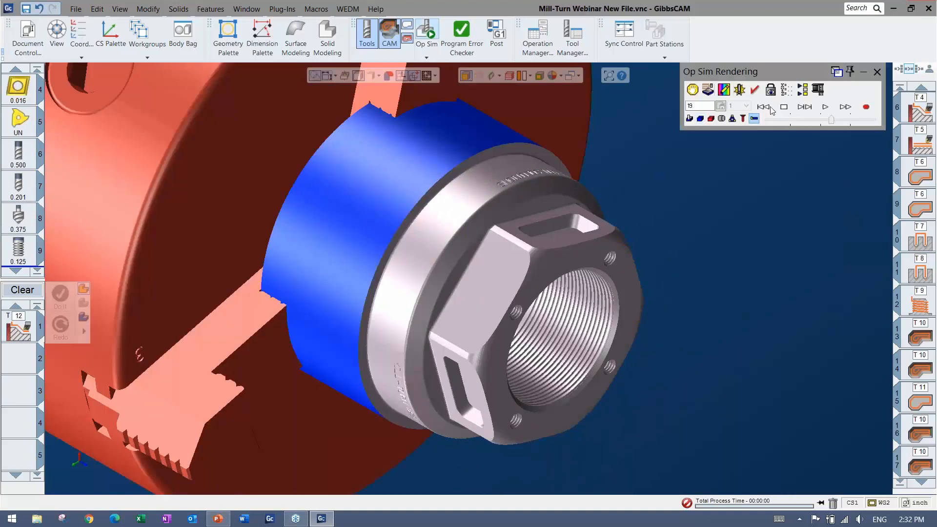
click(781, 120)
click(825, 107)
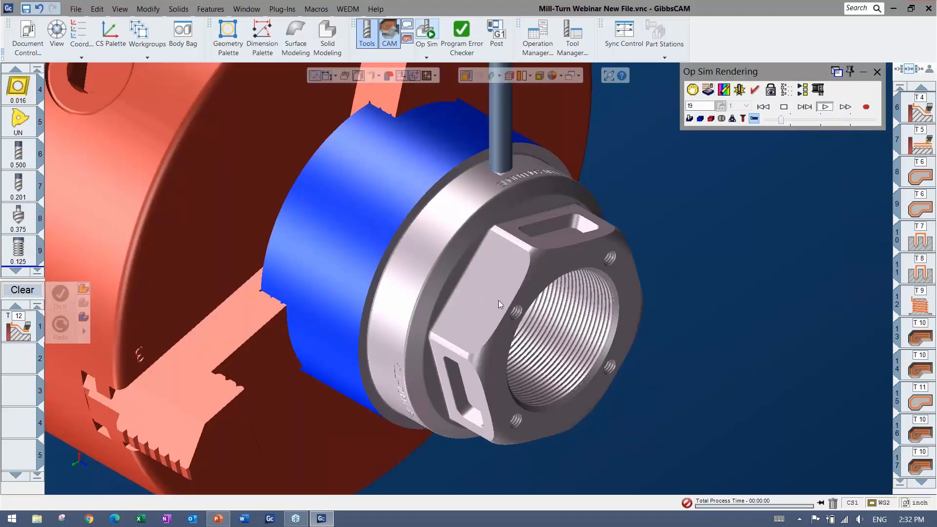
middle_drag(490, 327, 572, 248)
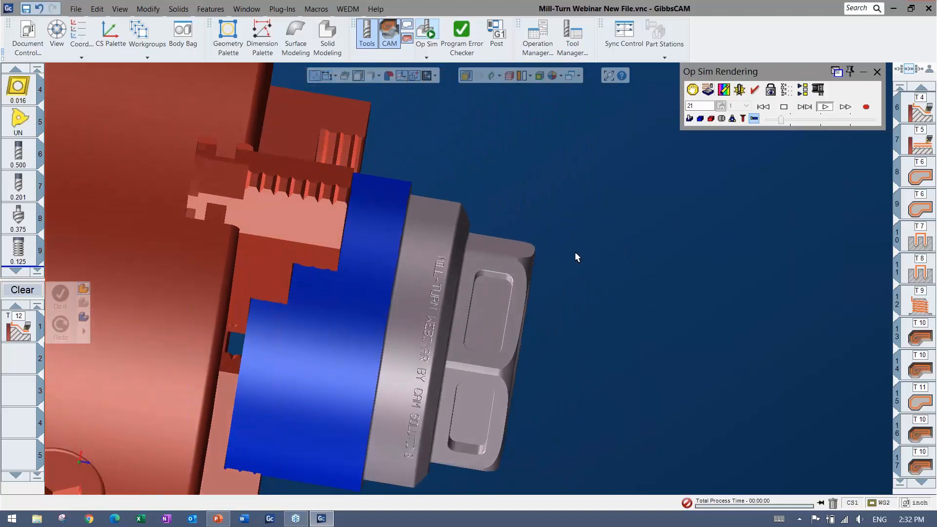
key(ctrl+h)
middle_drag(470, 330, 502, 296)
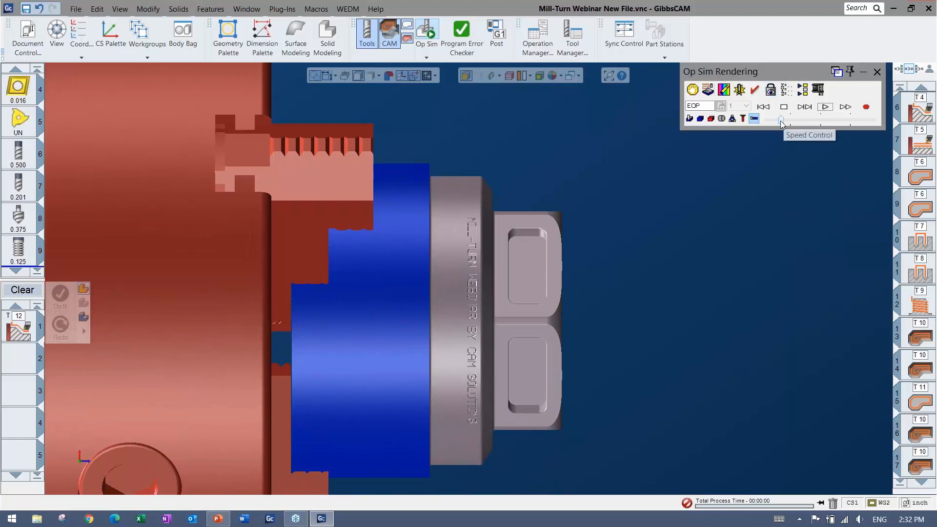
Rewind the simulation and set its Stop Before Operation condition to 20
click(764, 107)
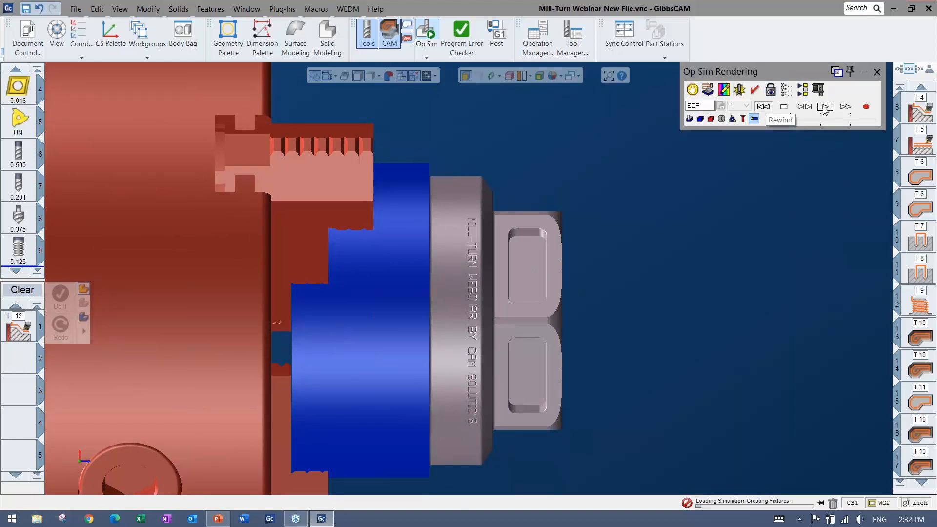
click(692, 90)
double_click(131, 291)
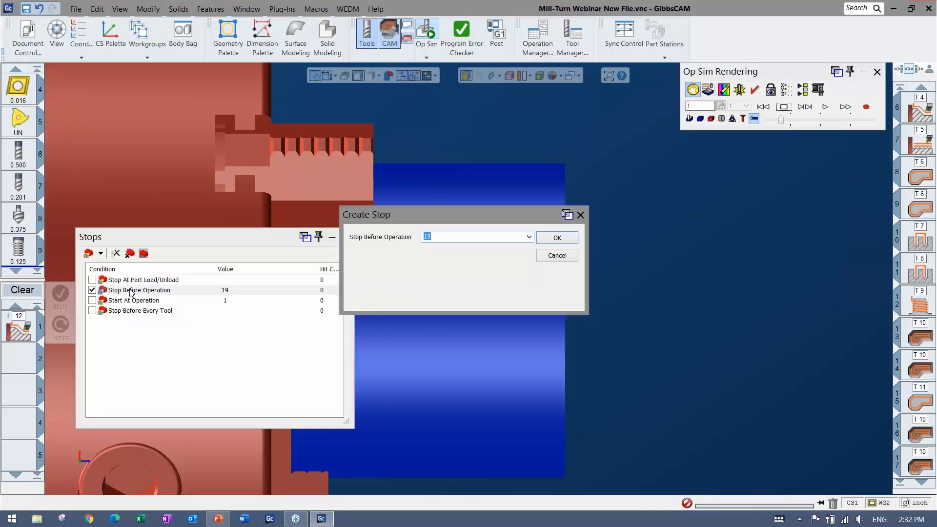
click(555, 238)
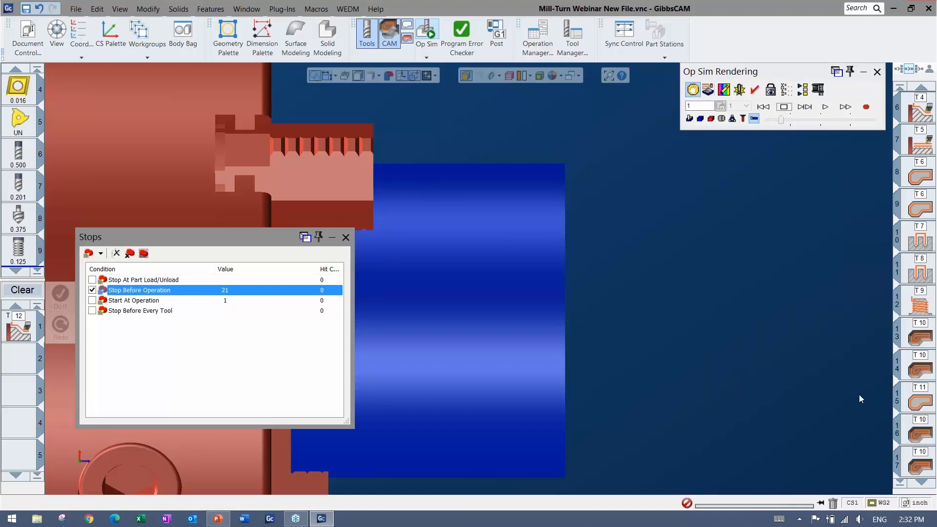
double_click(131, 291)
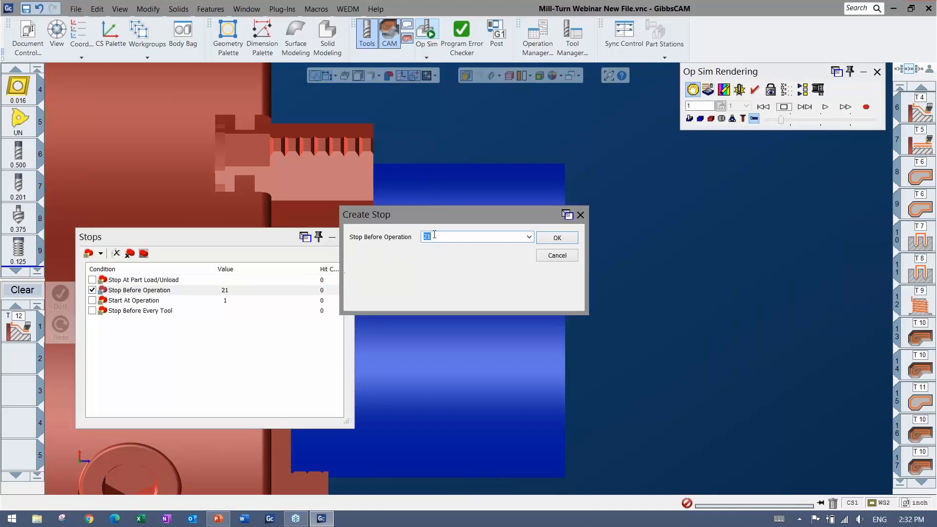
click(557, 237)
click(920, 401)
scroll(916, 442, down, 3)
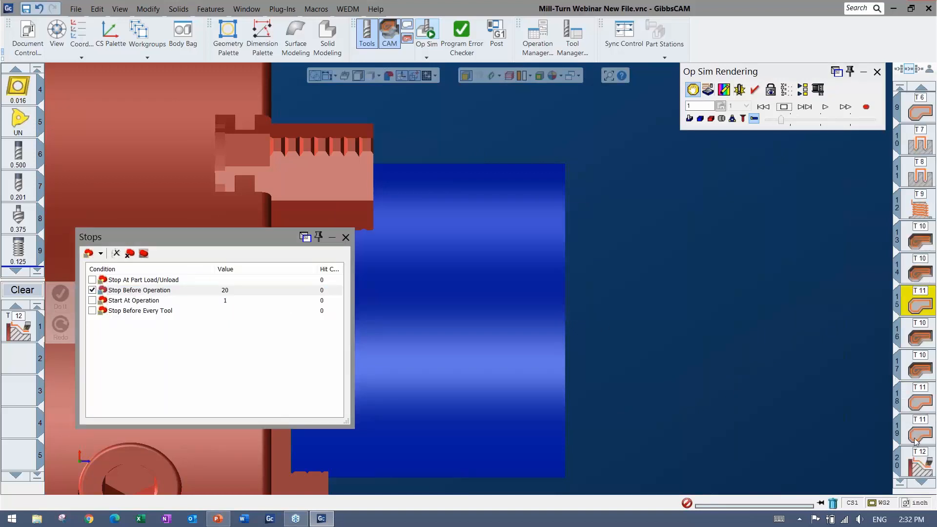
scroll(916, 444, down, 2)
click(346, 237)
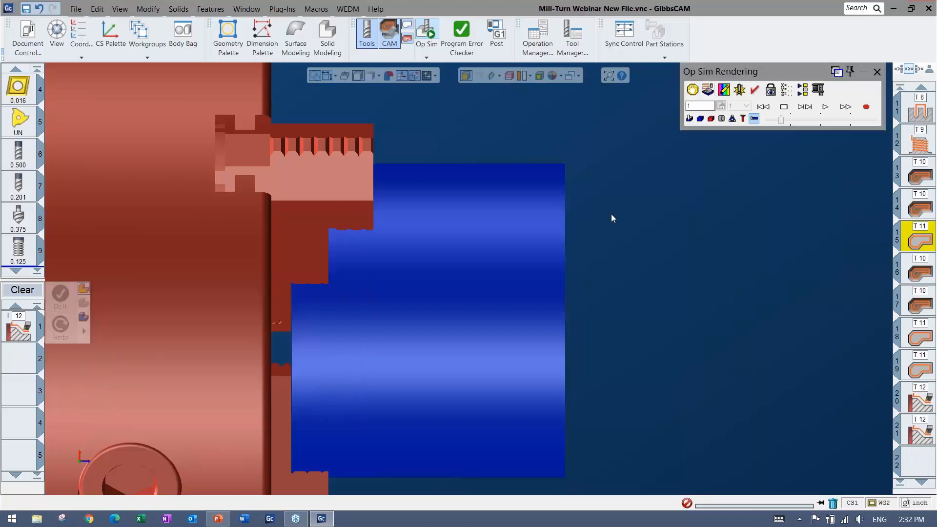
Run the simulation from the start at increased speed and fast-forward it to the stop before the part-off operations
click(826, 107)
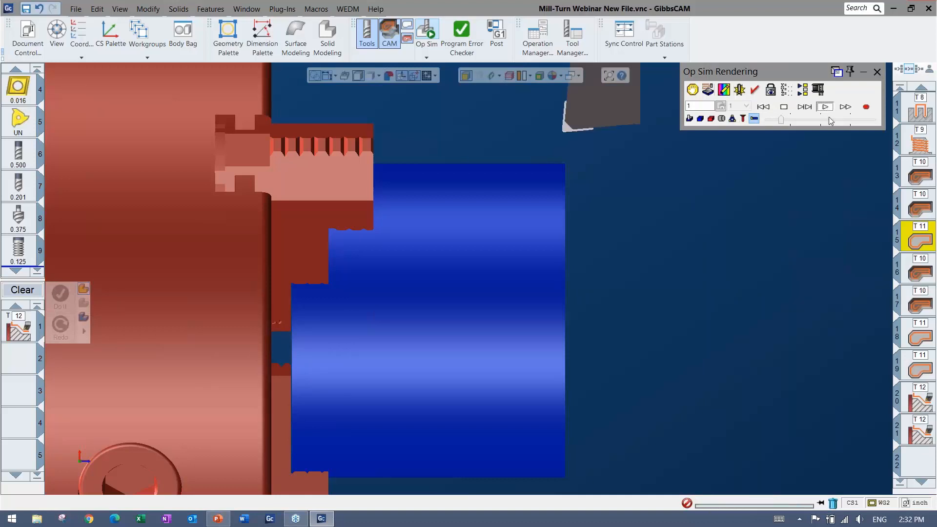
drag(831, 121, 862, 120)
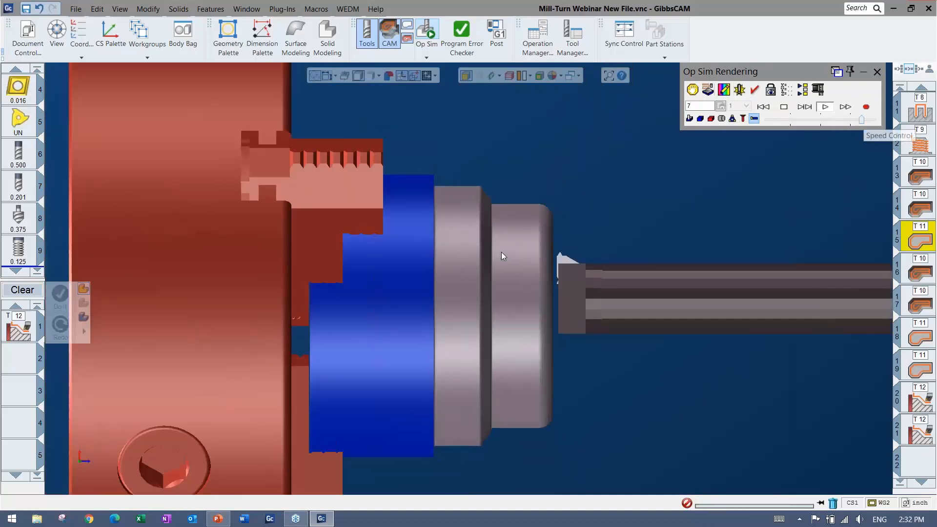
right_click(464, 276)
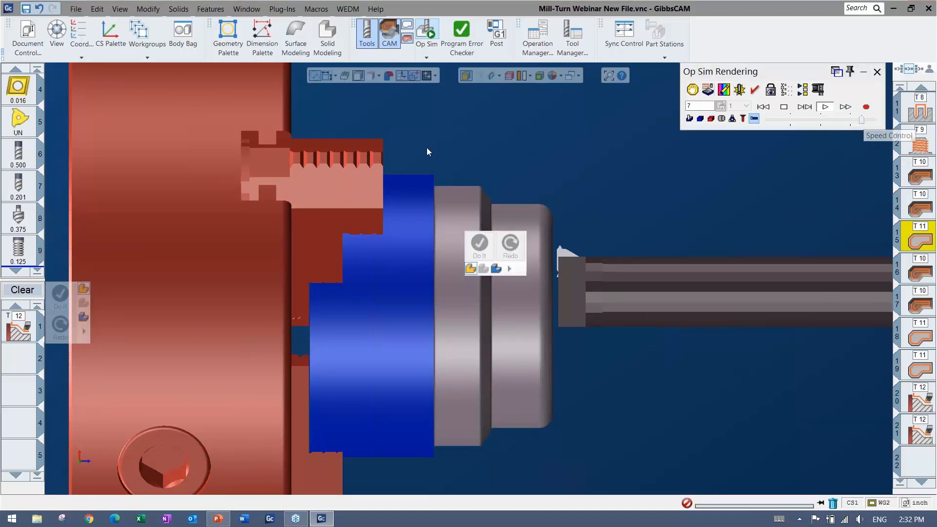
click(846, 108)
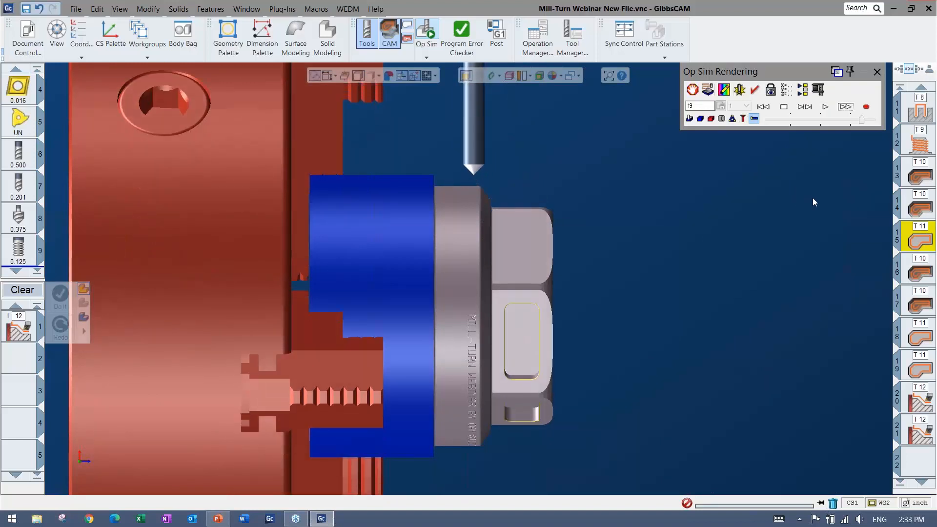
Reduce the simulation speed and play the part-off operations to the end of the program
click(896, 254)
drag(861, 119, 778, 119)
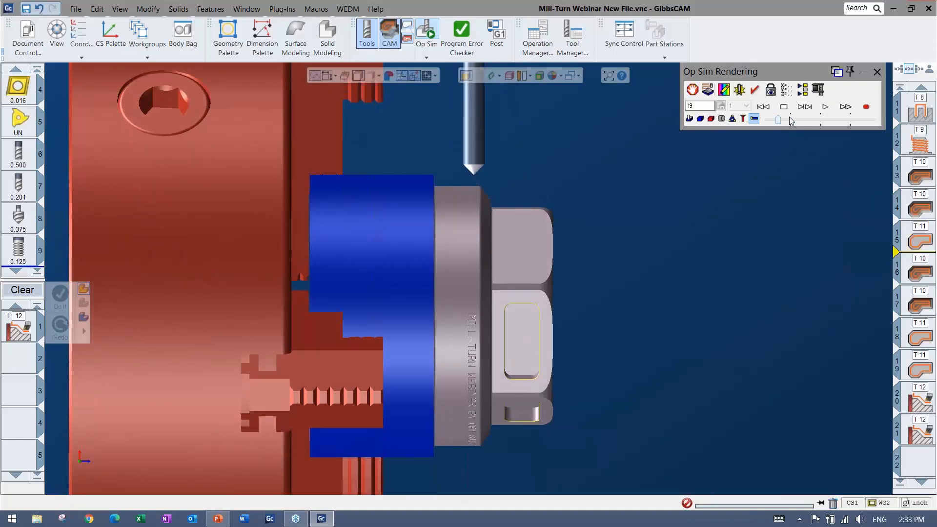
click(825, 108)
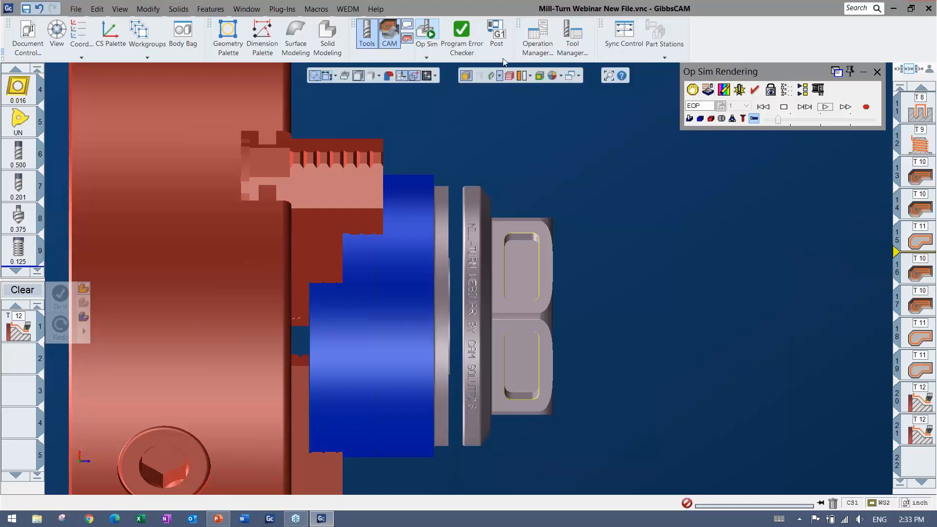
Review the Post Processor options without processing, and save the Mill-Turn Webinar New File part
click(498, 33)
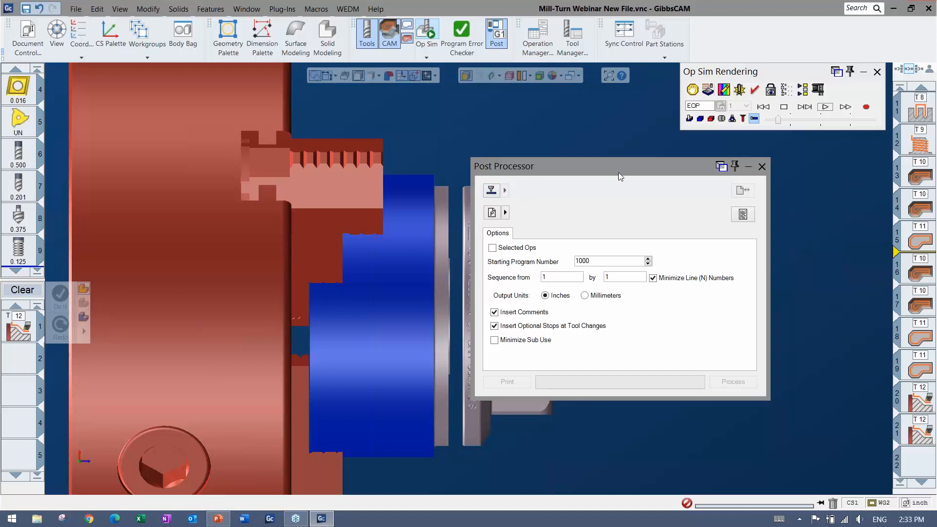
click(762, 167)
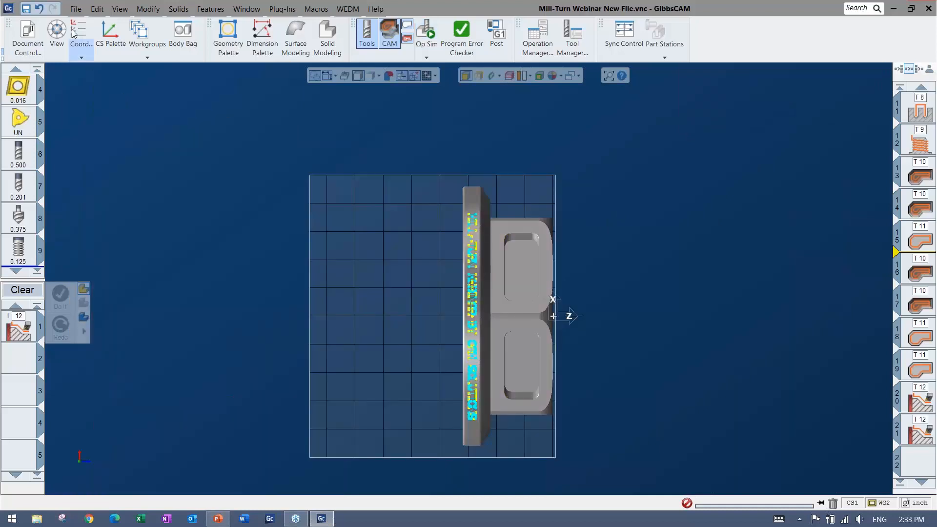
click(76, 9)
click(91, 78)
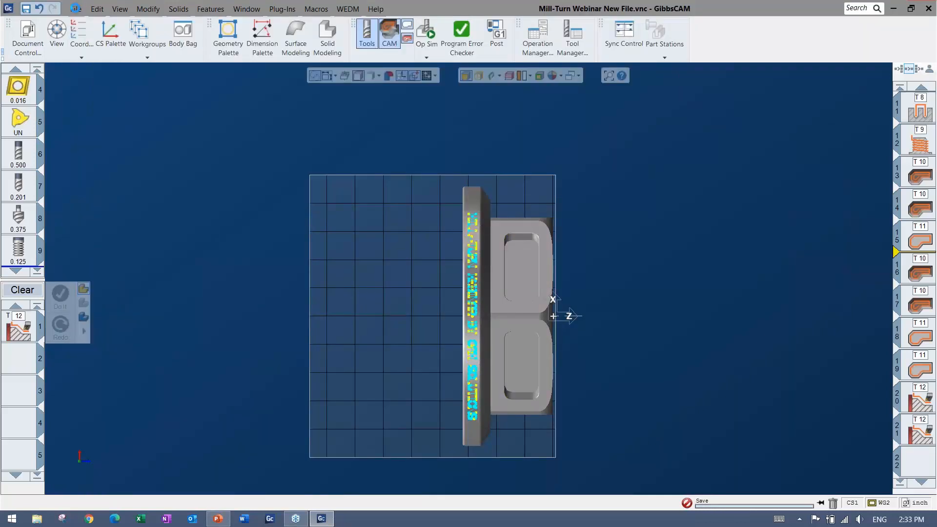
Open the recent Mill-Turn Webinar Program - Machine Sim package without applying its user interface changes
click(76, 8)
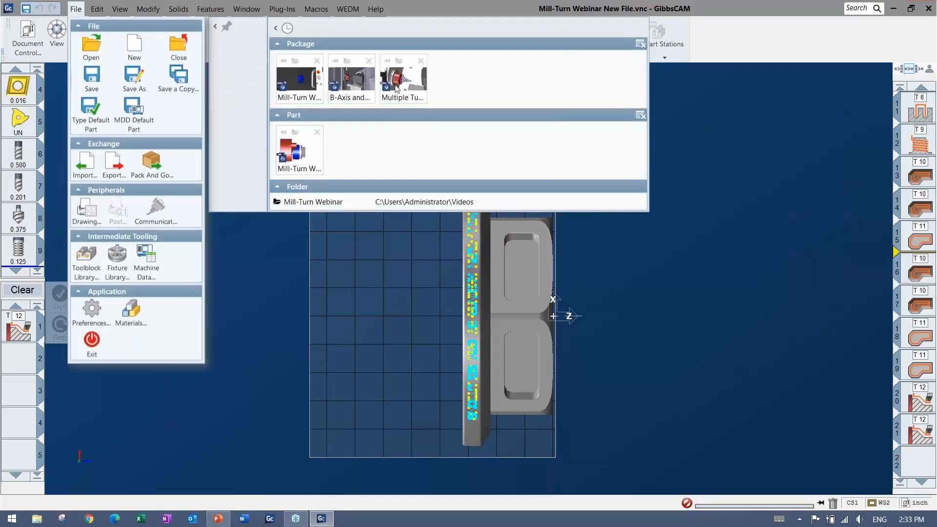
click(299, 83)
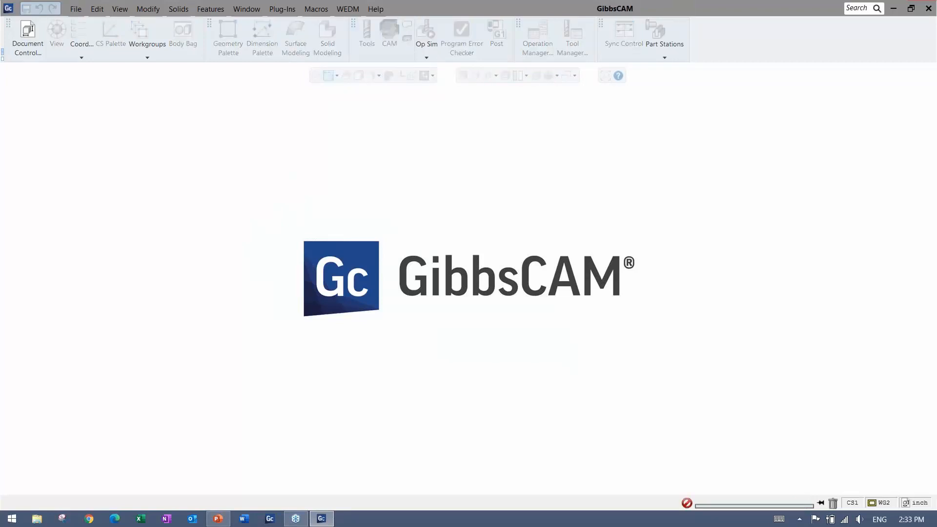
click(541, 314)
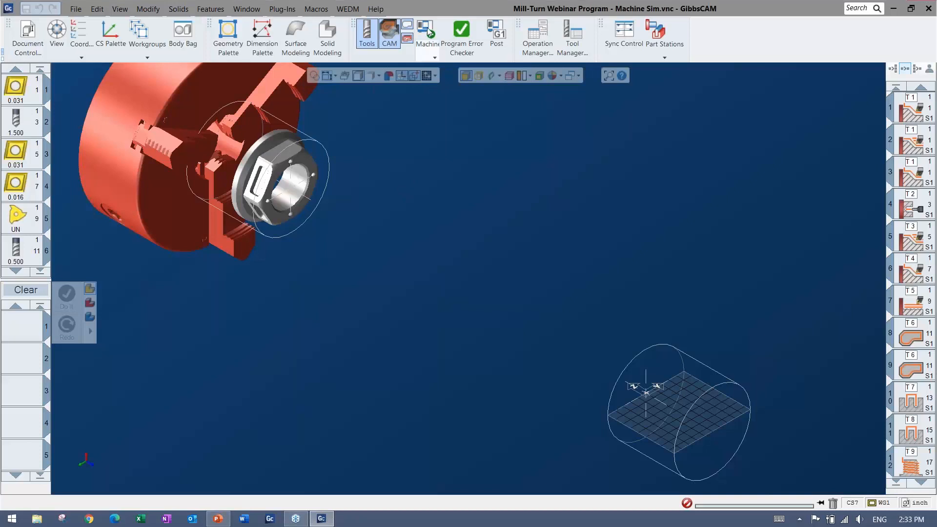
Start the machine simulation and play the first operations at increased speed, watching the turret and chuck inside the machine
click(428, 31)
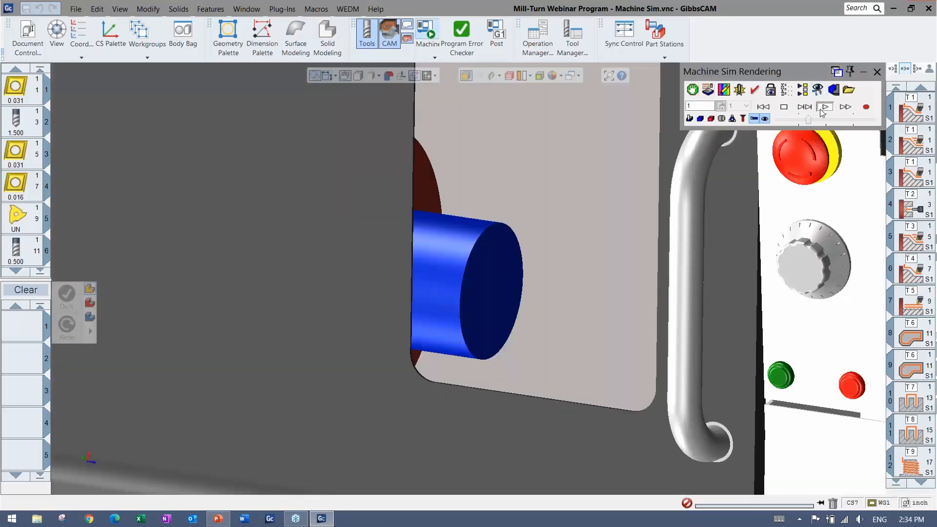
click(825, 108)
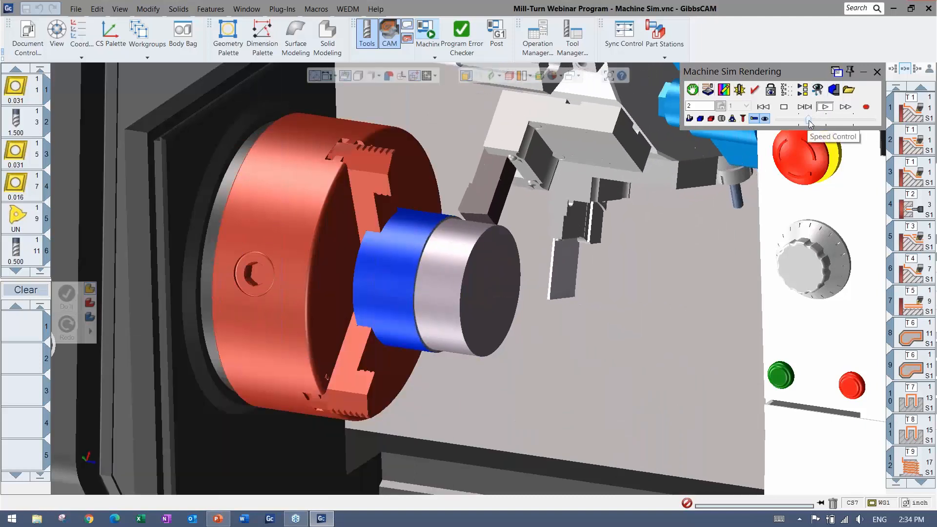
drag(809, 120, 819, 121)
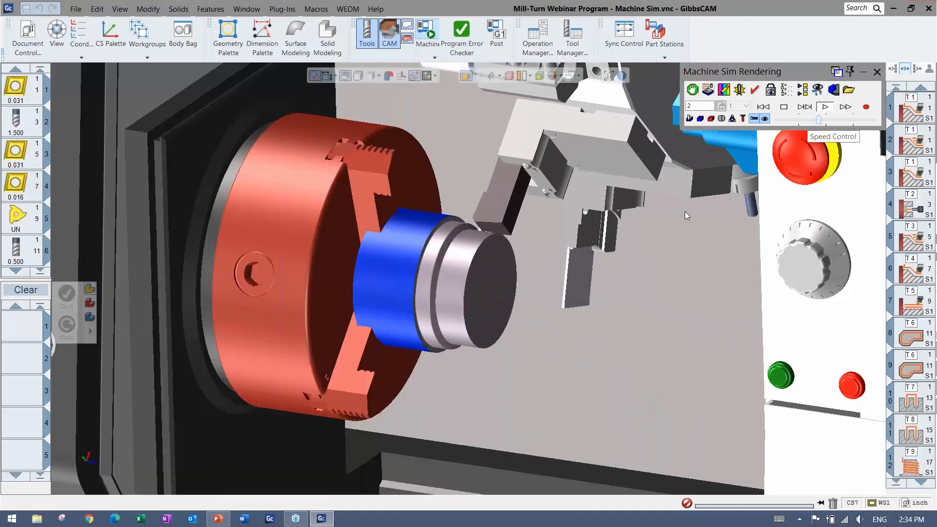
scroll(579, 265, down, 2)
middle_drag(580, 266, 532, 260)
scroll(531, 259, down, 4)
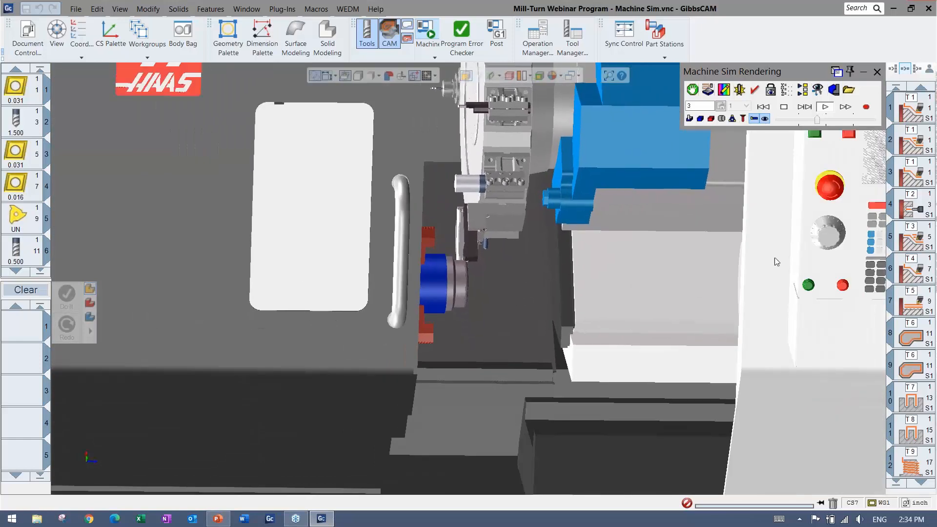
scroll(660, 276, down, 3)
scroll(591, 259, up, 5)
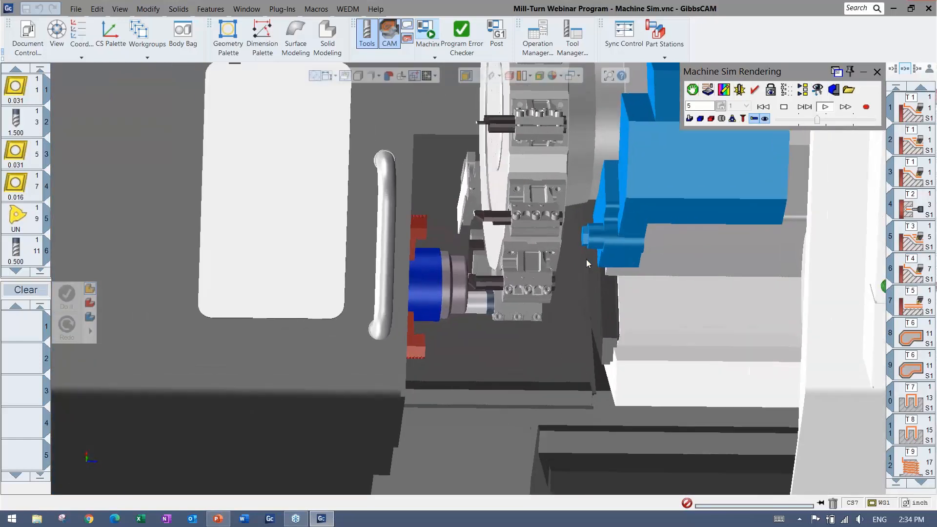
scroll(542, 220, up, 2)
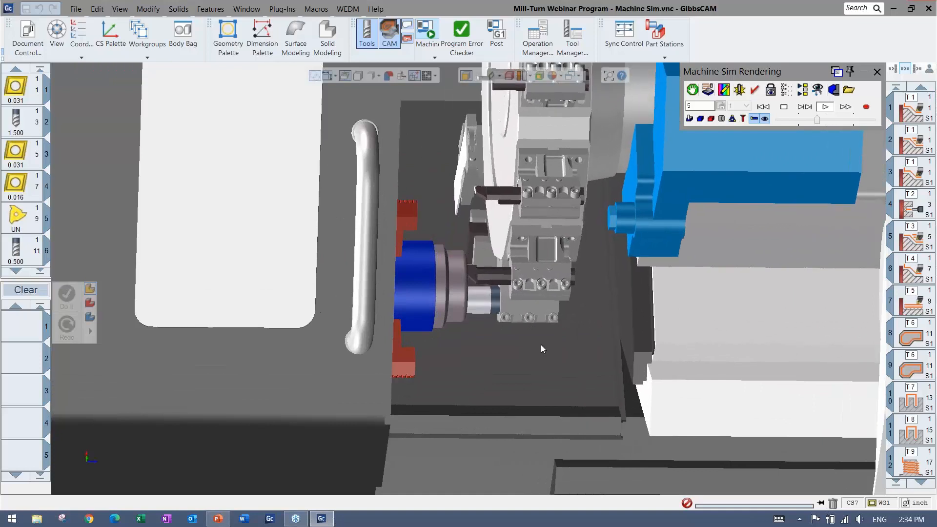
middle_drag(540, 345, 479, 222)
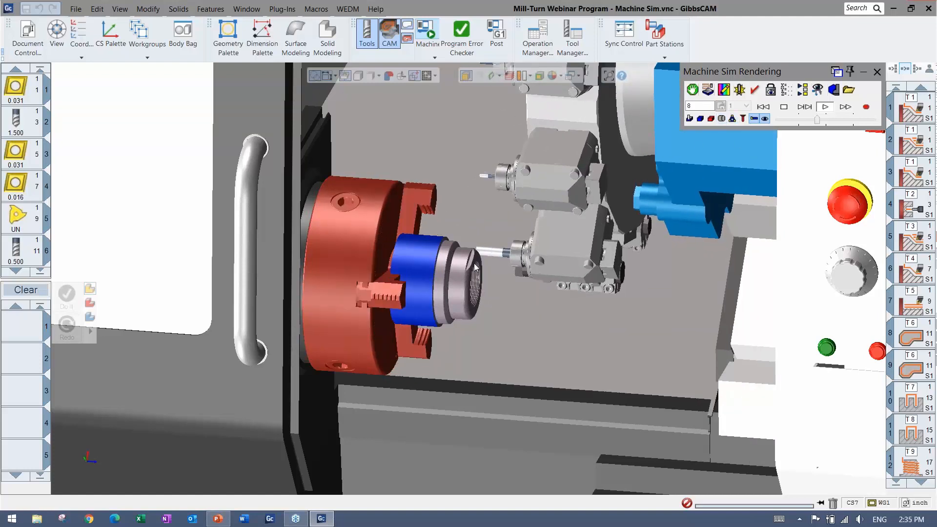
Adjust the machine simulation speed and play the remaining milling operations to the end of the program
drag(817, 119, 831, 122)
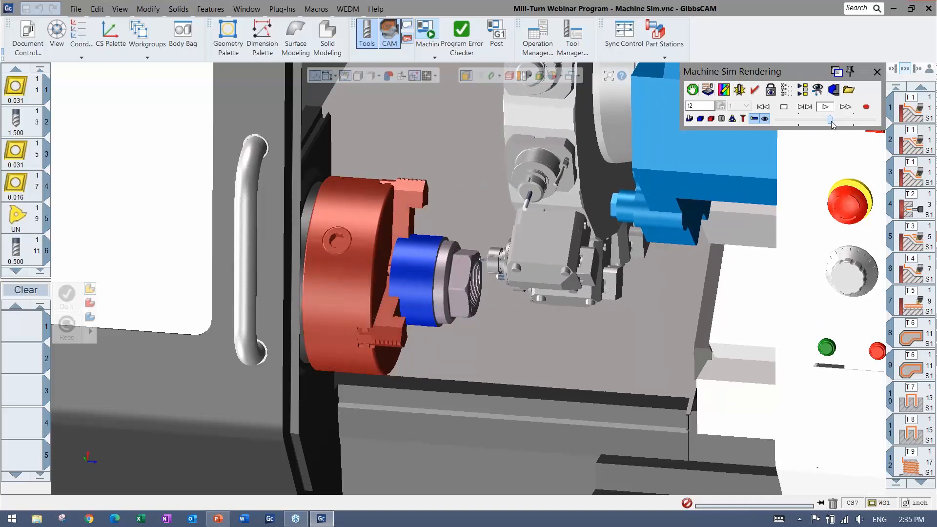
drag(832, 122, 825, 122)
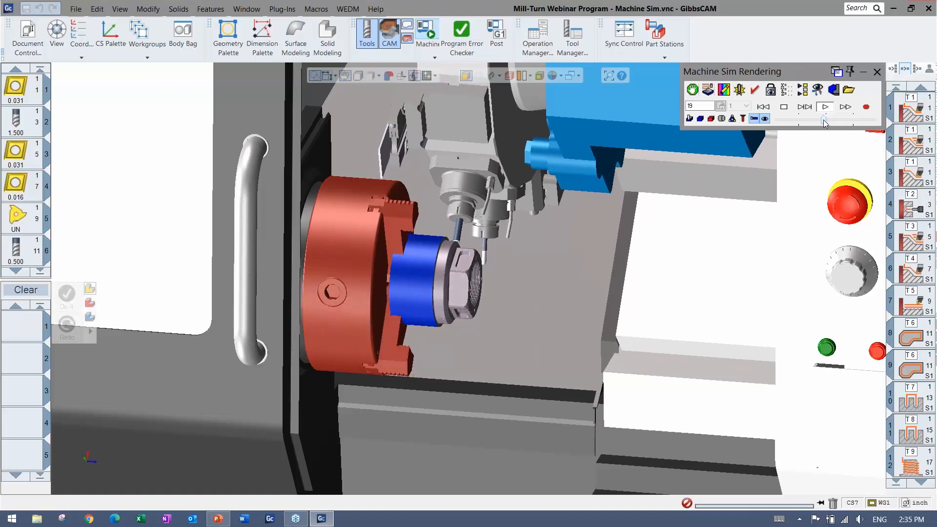
drag(824, 120, 833, 120)
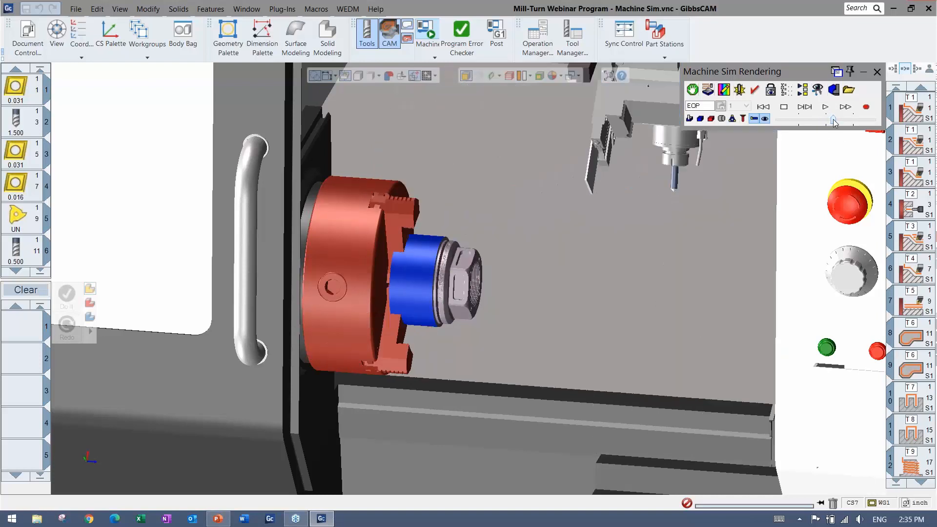
middle_drag(473, 373, 880, 253)
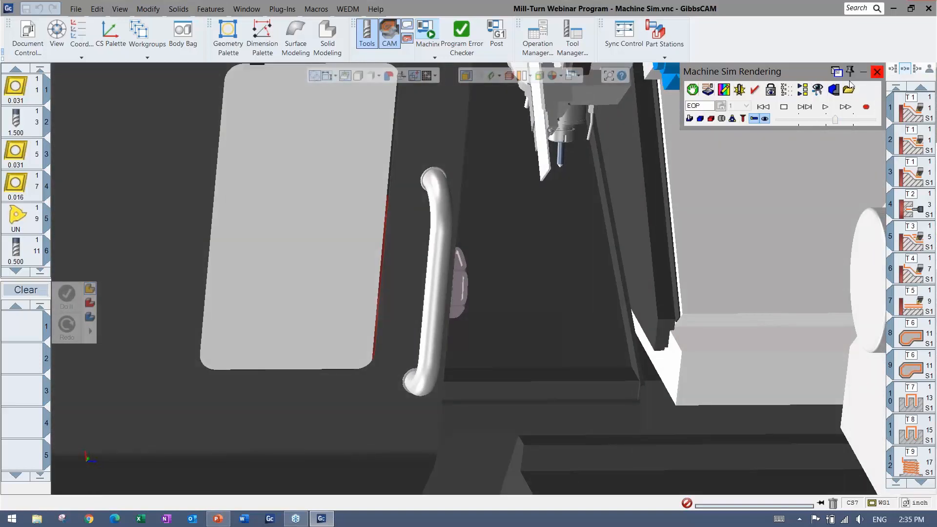
Open the recent Multiple Turret package with the Okuma LU Pinch turning-sim part, declining its user interface changes
click(76, 11)
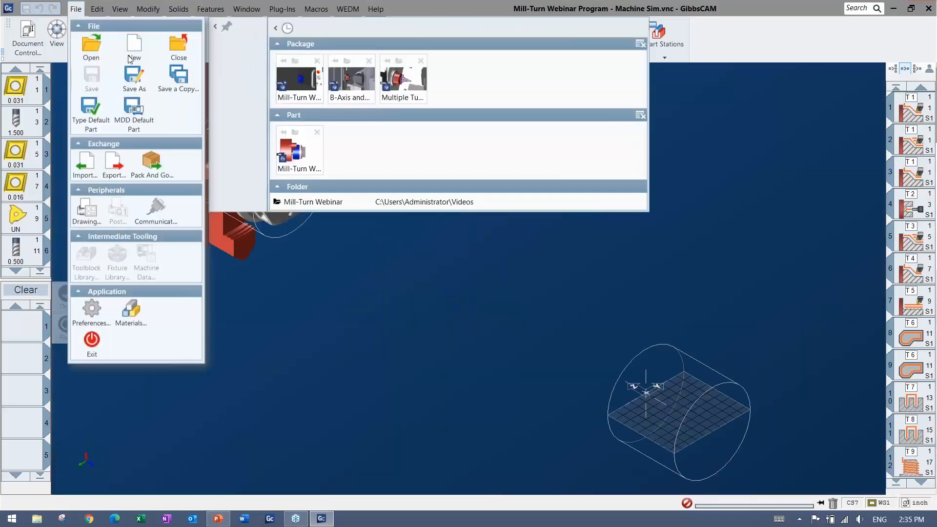
click(400, 81)
click(463, 280)
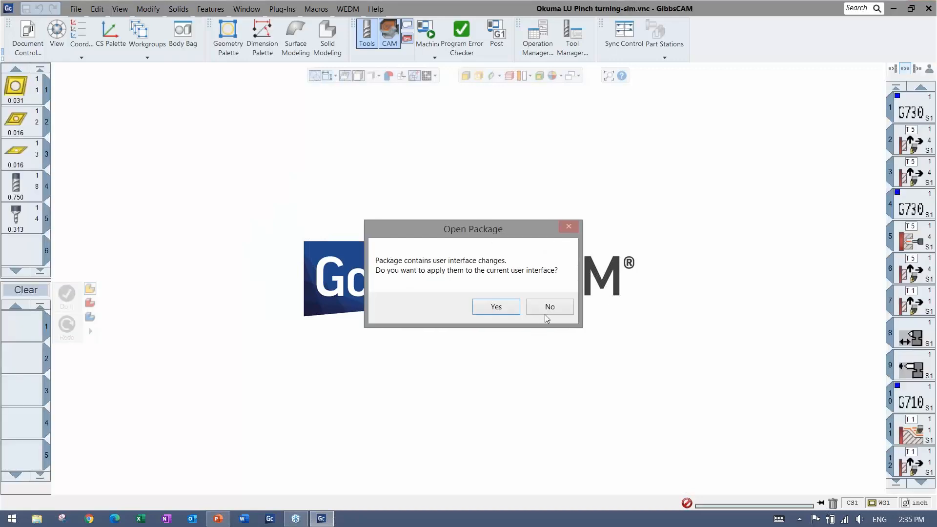
click(548, 316)
Play the Okuma pinch turning machine simulation to the end, speeding it up initially and slowing it for the later cuts
click(428, 38)
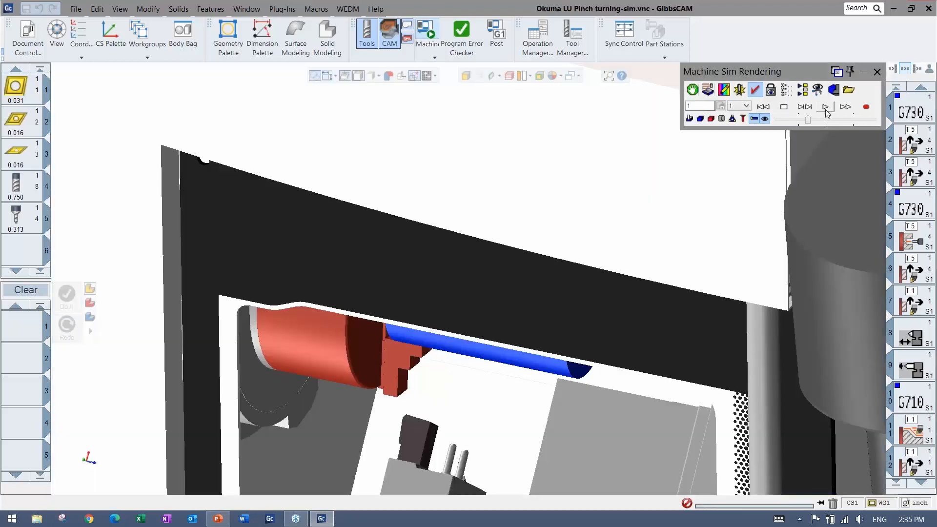
click(825, 107)
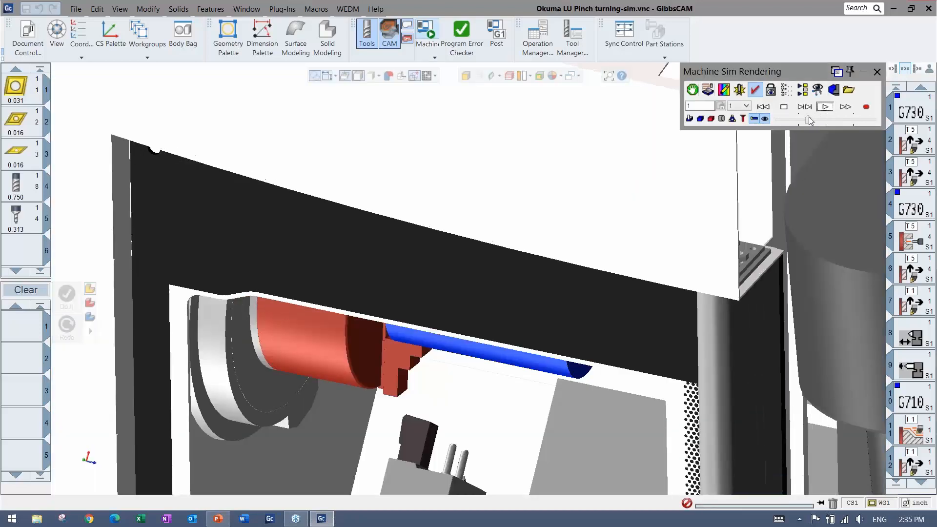
drag(808, 120, 817, 120)
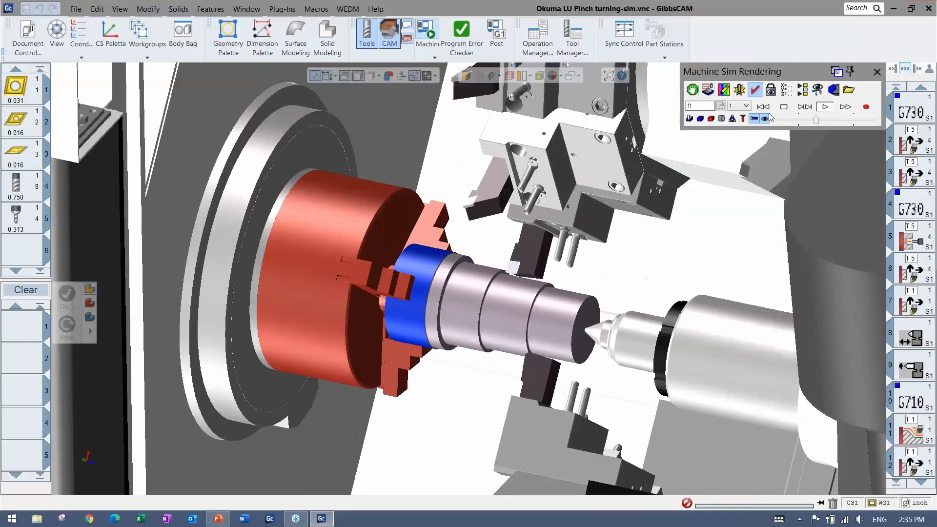
click(807, 120)
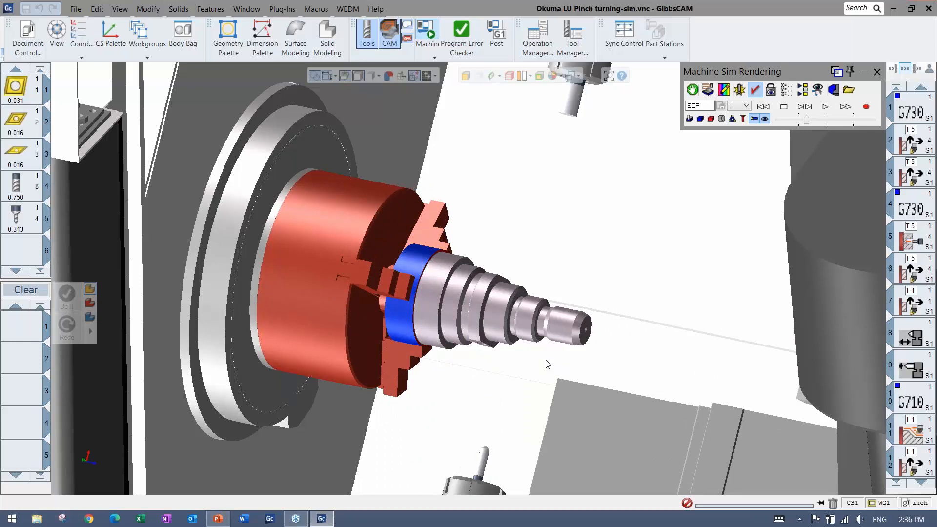
scroll(546, 360, down, 6)
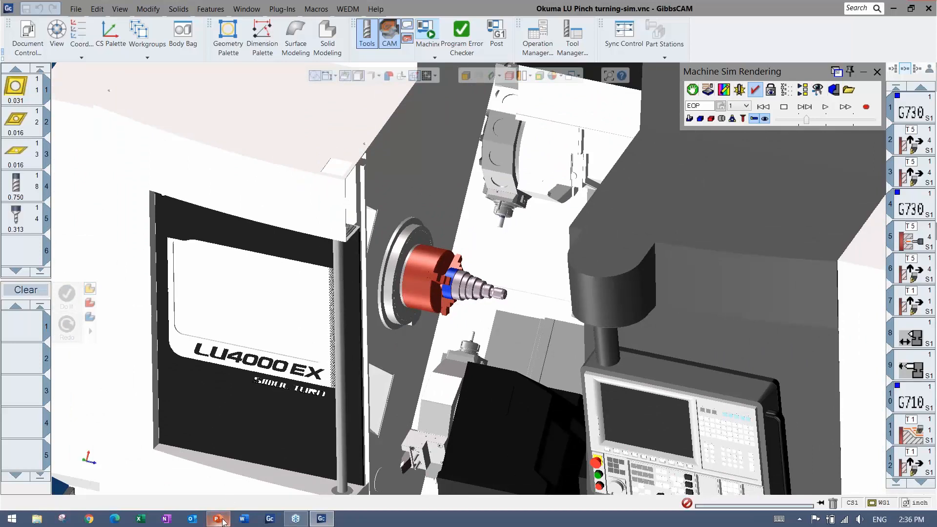
Open the recent B-Axis package with the Mori NTX 1000SZM elliptical - eccentric turning part, declining its user interface changes
click(76, 9)
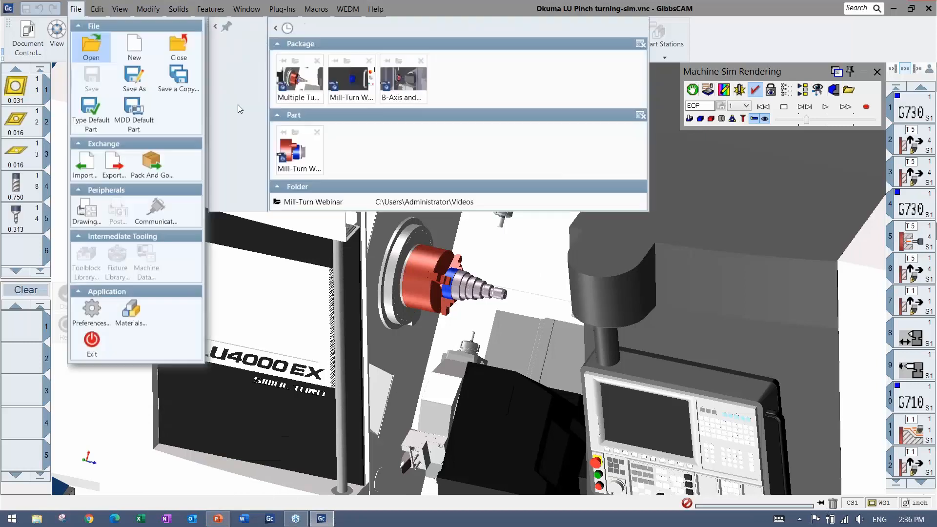
click(403, 78)
click(464, 279)
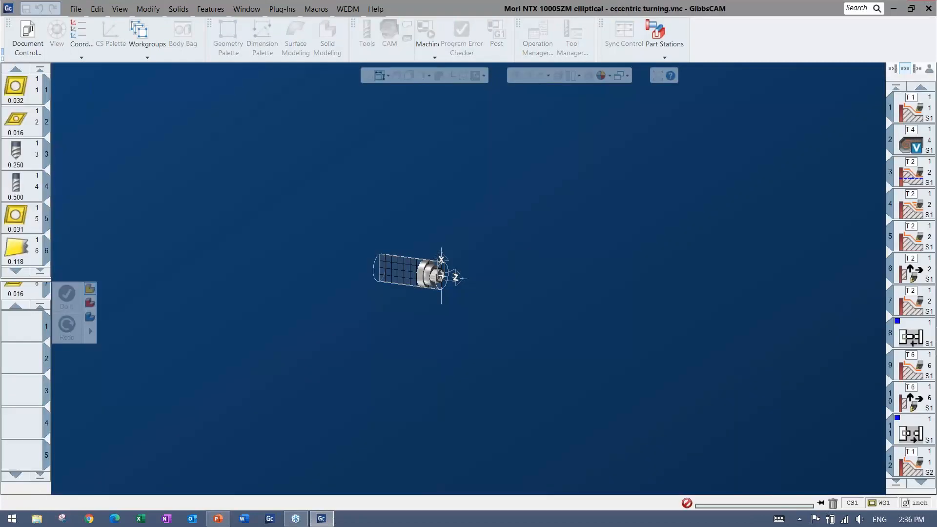
click(549, 307)
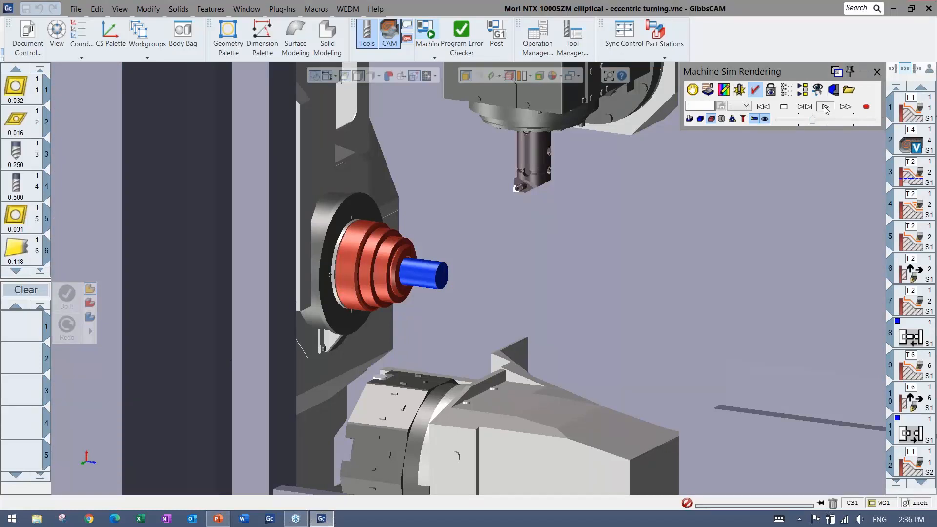
Play the Mori NTX machine simulation at increasing speed and stop it during operation 3, the elliptical turning
click(825, 108)
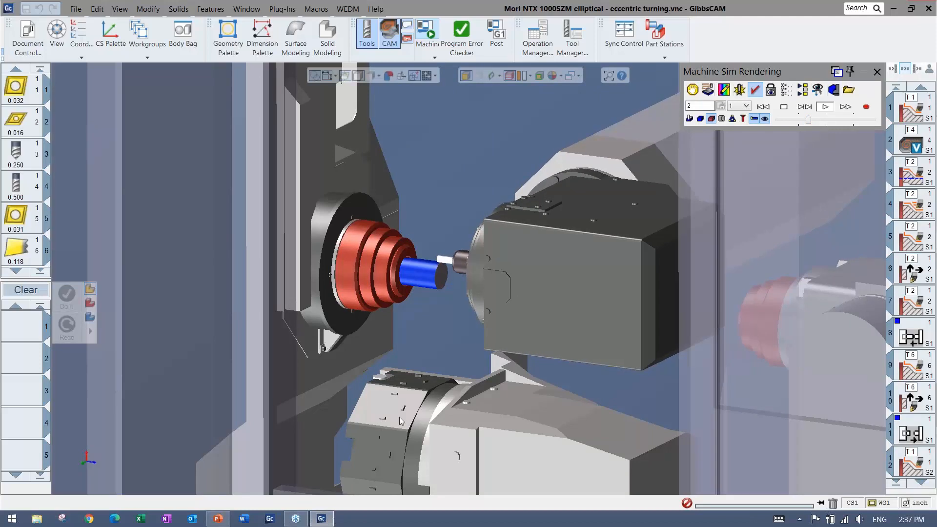
click(827, 120)
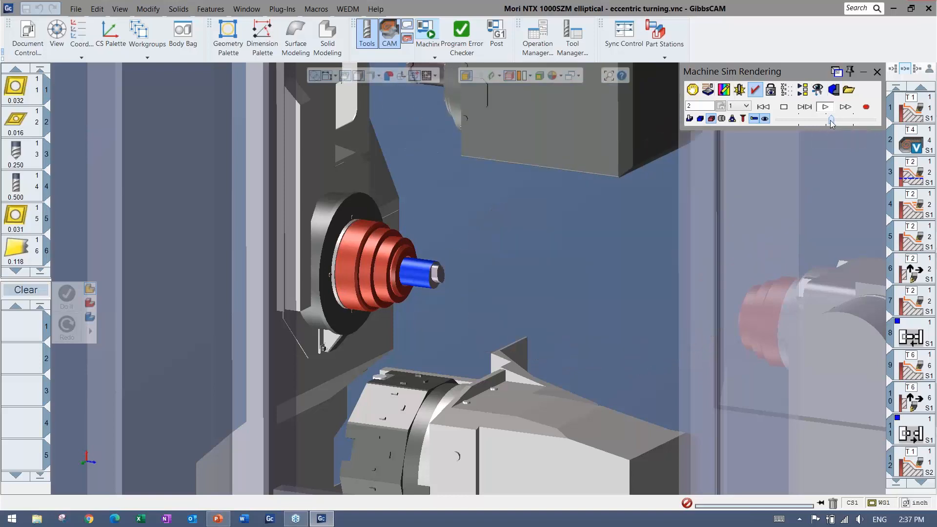
drag(835, 123, 834, 123)
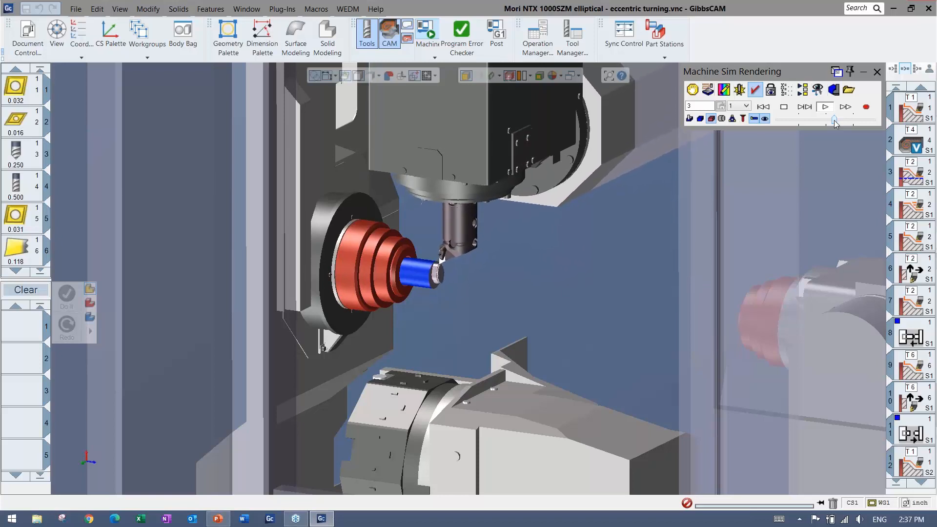
drag(835, 122, 864, 122)
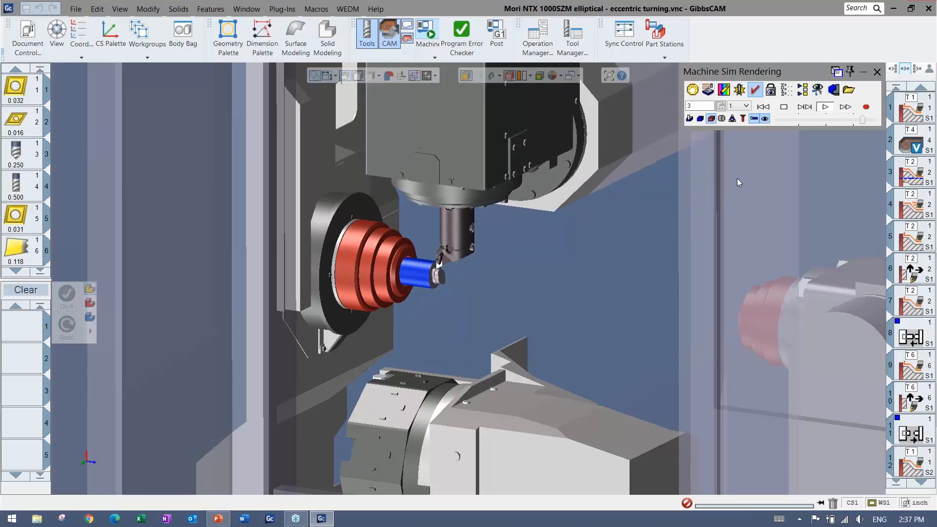
click(784, 107)
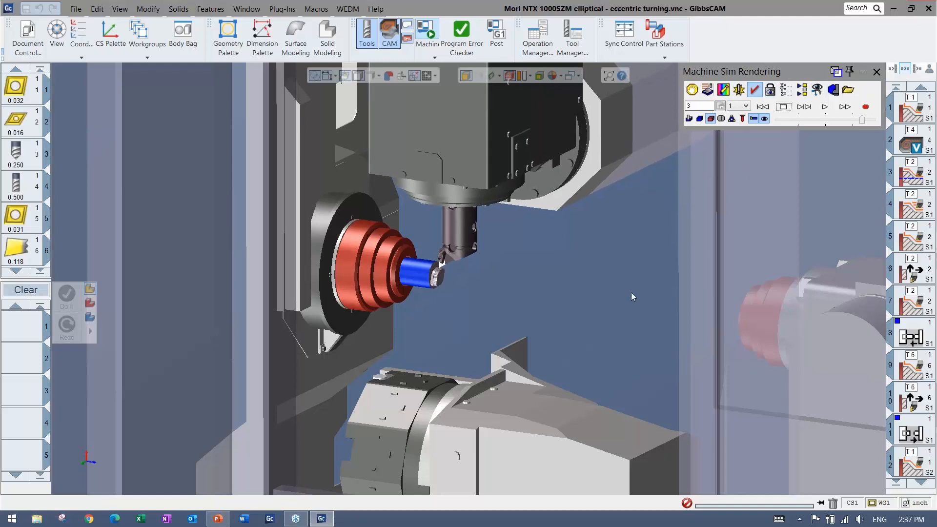
Switch to PowerPoint and present the Questions? slide of Mill-Turn Webinar Slides.rev.pptx in full screen
click(220, 519)
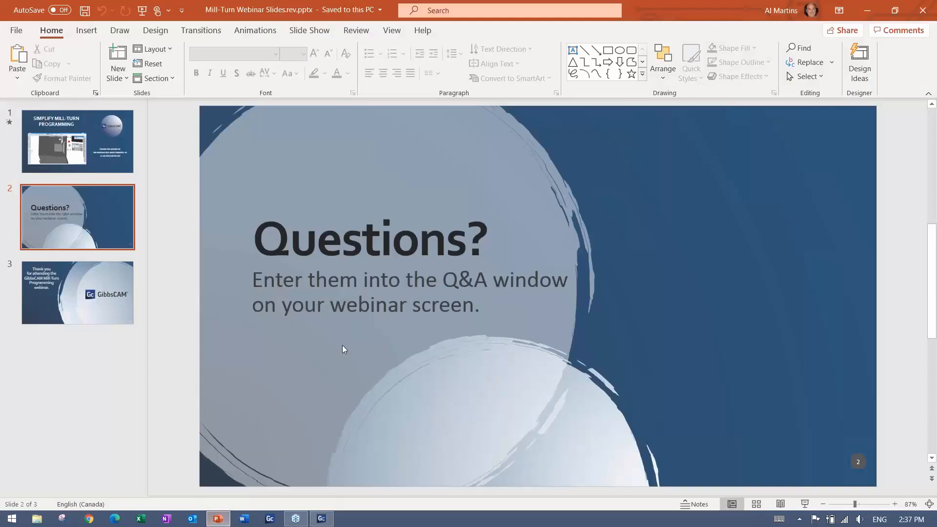
click(805, 504)
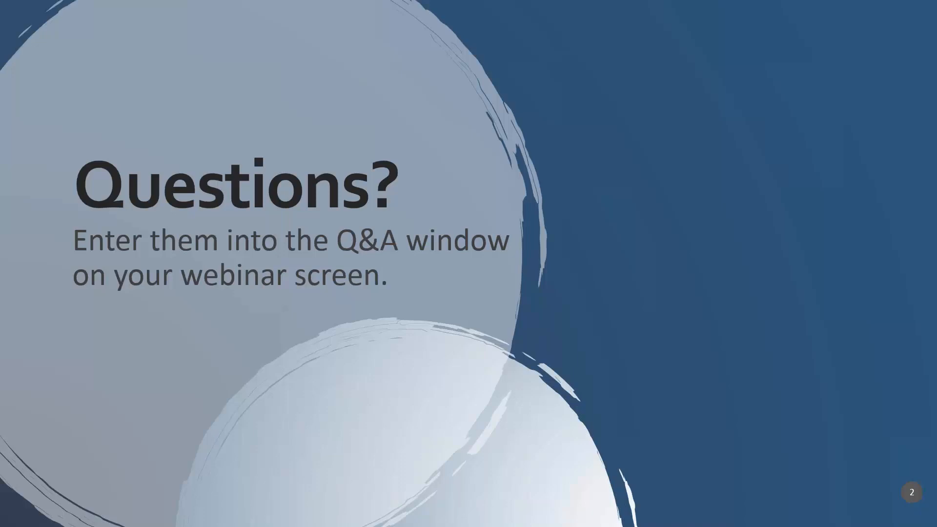
click(929, 38)
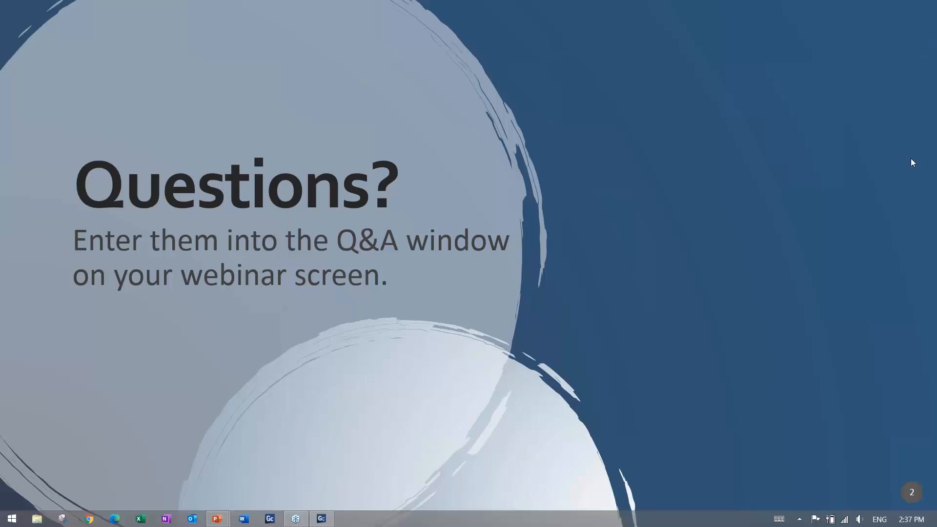